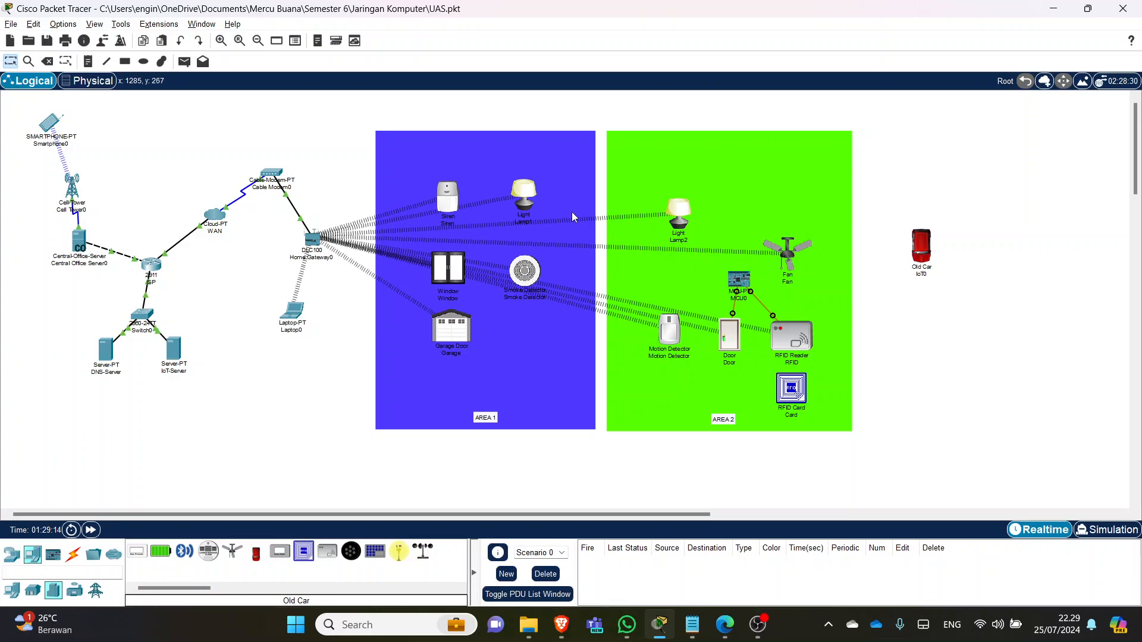
- Switch Lamp1 off, nudge Lamp2 left, and raise the Fan about 40 px in AREA 2
left_click(523, 198, "alt")
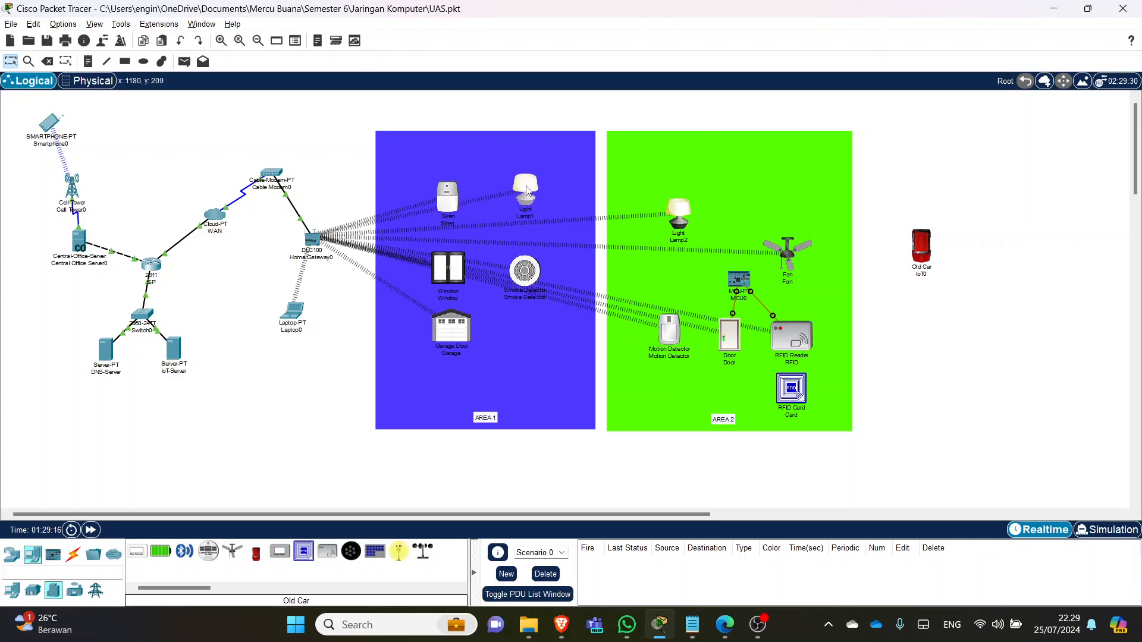
mouse_move(679, 211)
left_mouse_down()
mouse_move(701, 205)
mouse_move(673, 210)
left_mouse_up()
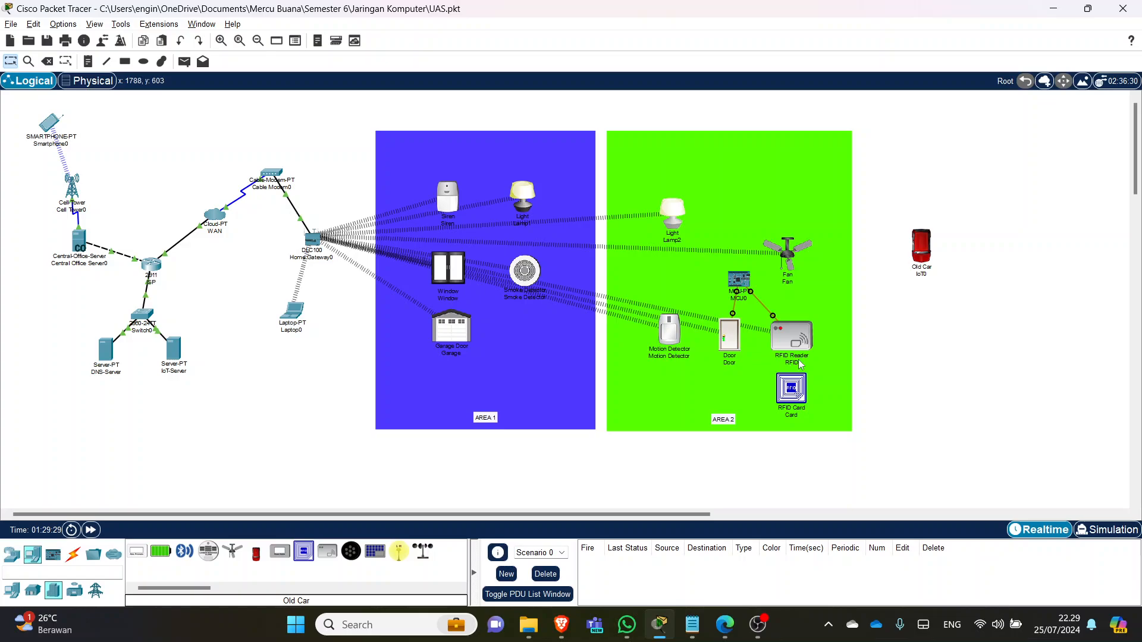
left_click_drag(787, 254, 793, 232)
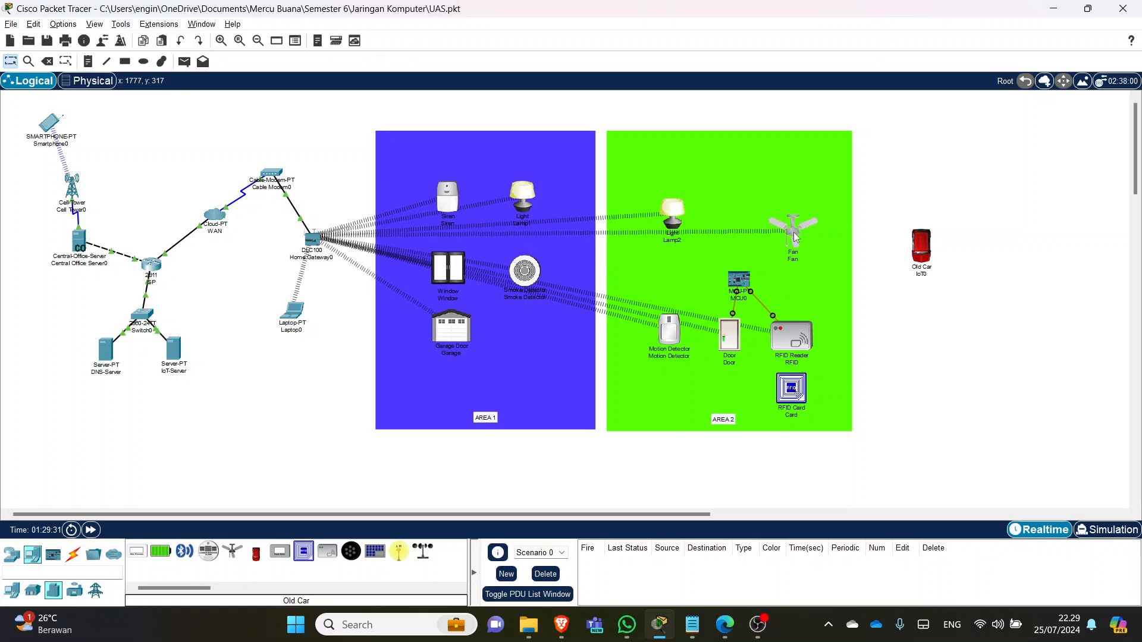
left_click(776, 272)
left_click(899, 328)
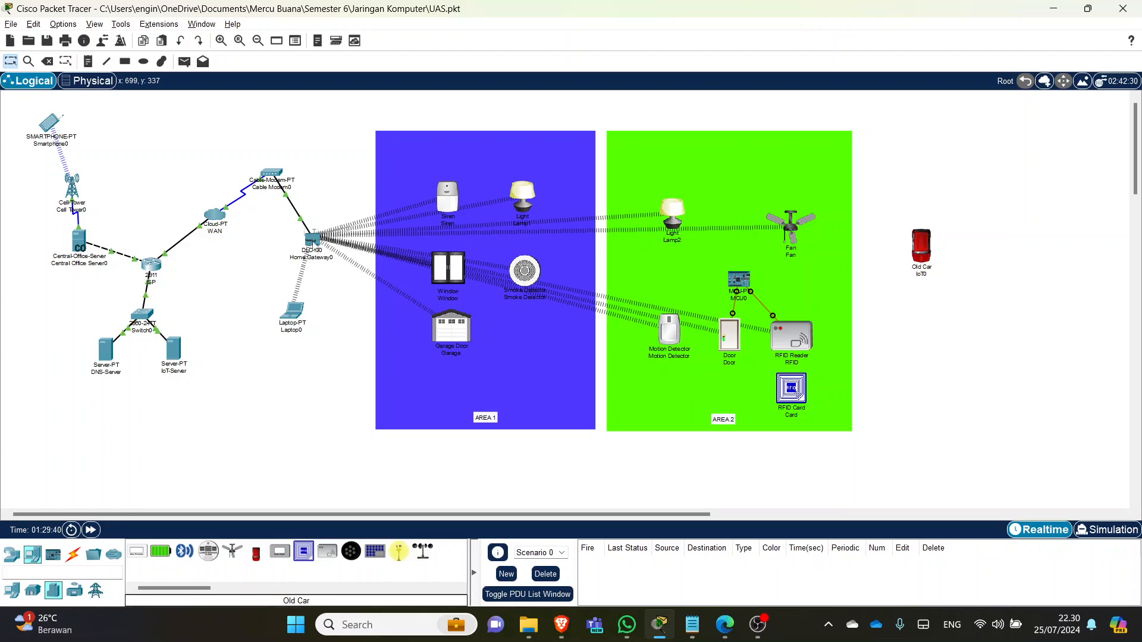
left_click(310, 244)
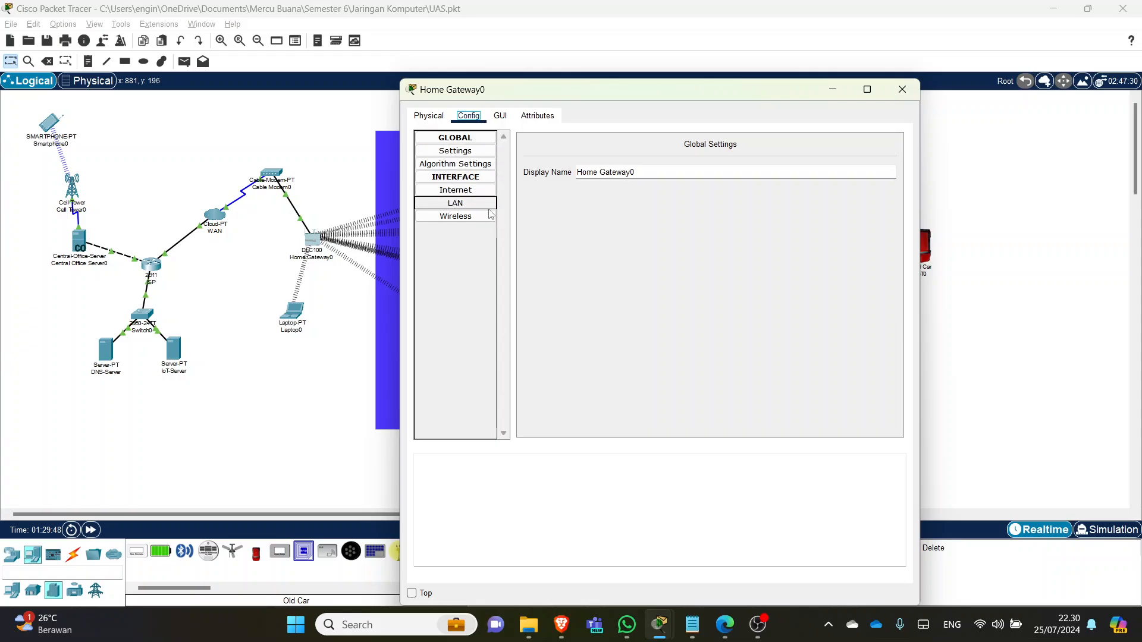
left_click(460, 217)
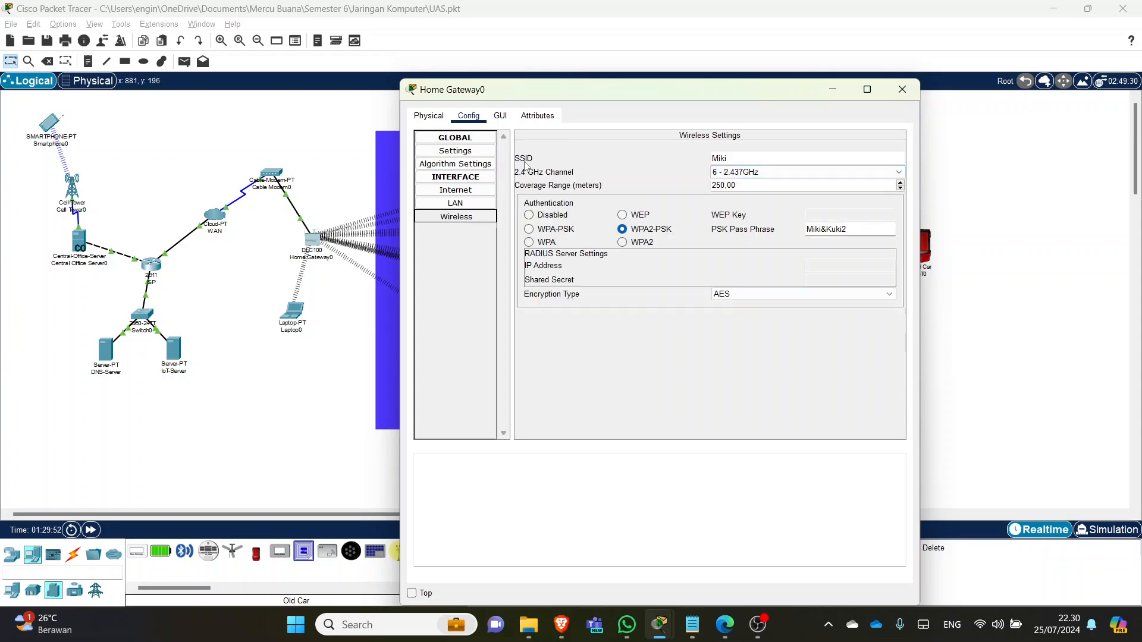
left_click(734, 157)
left_click_drag(761, 159, 715, 161)
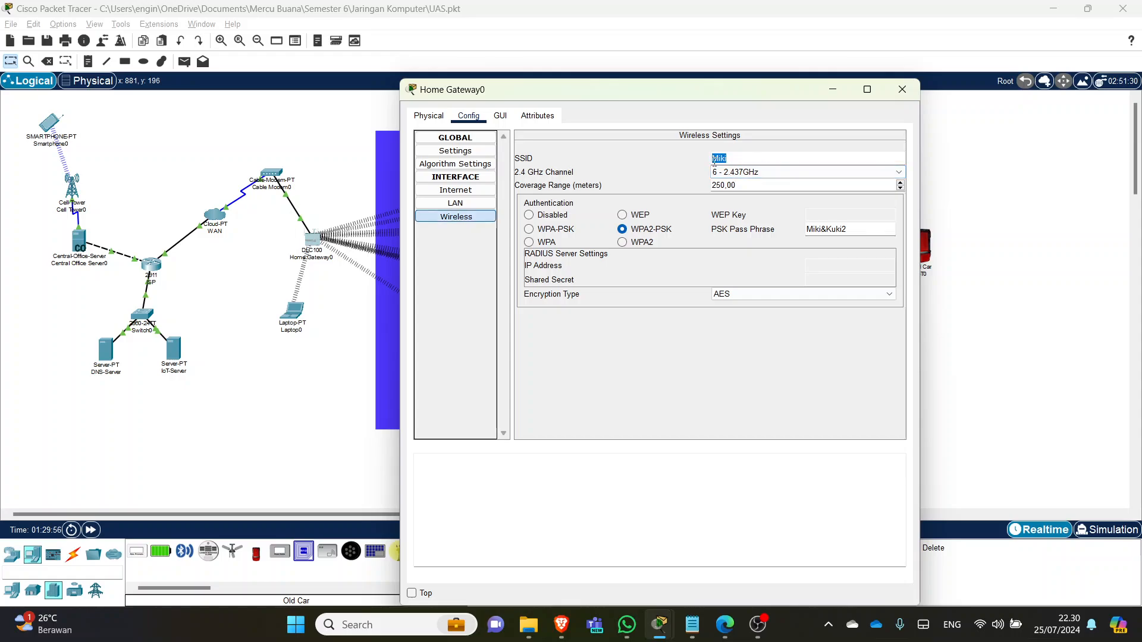
left_click(733, 157)
left_click_drag(728, 157, 710, 161)
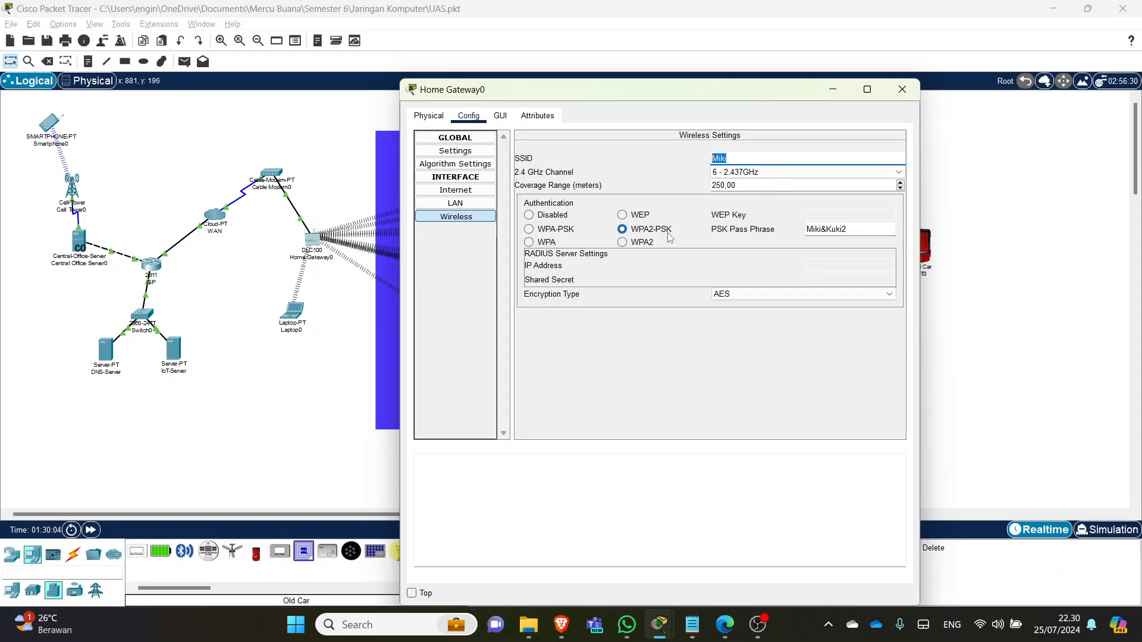
left_click_drag(857, 226, 797, 227)
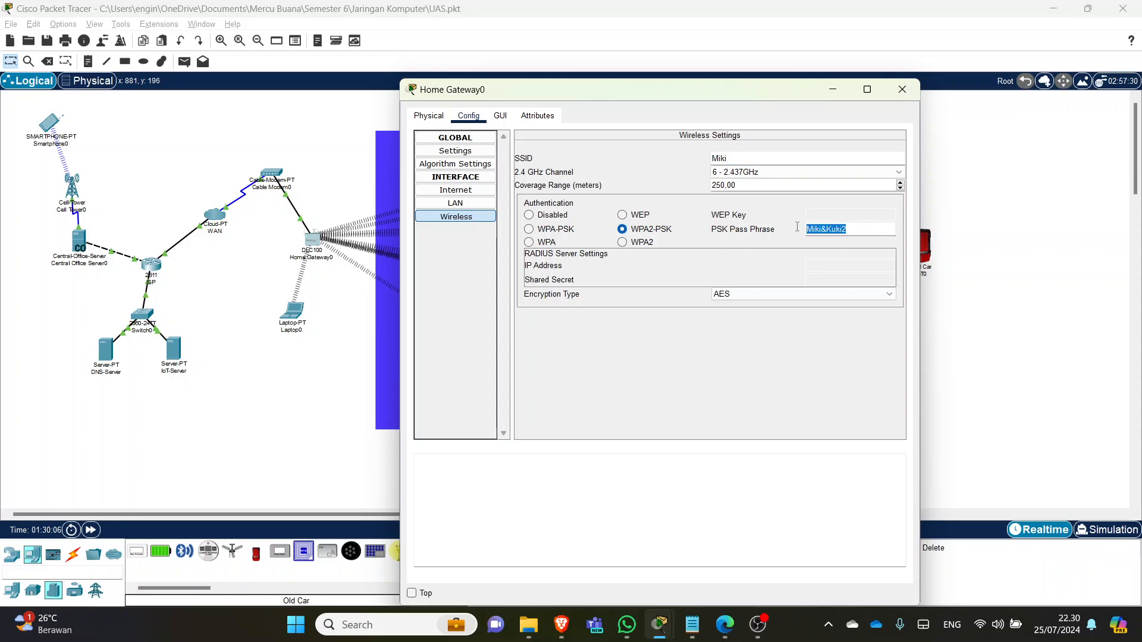
left_click(857, 230)
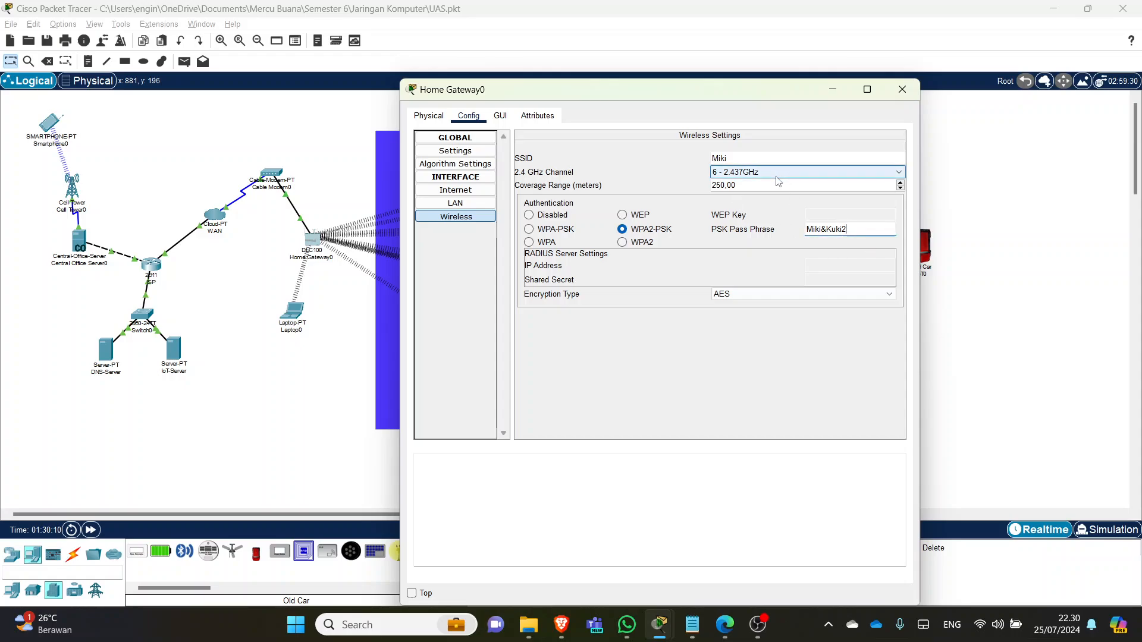
left_click(458, 204)
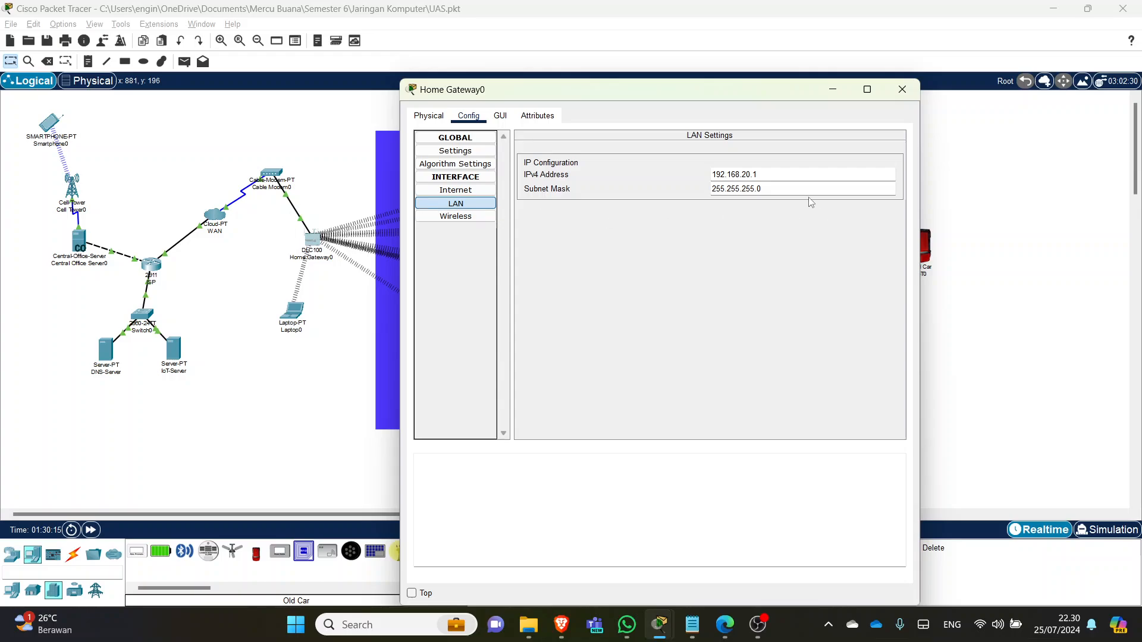
left_click_drag(766, 174, 708, 174)
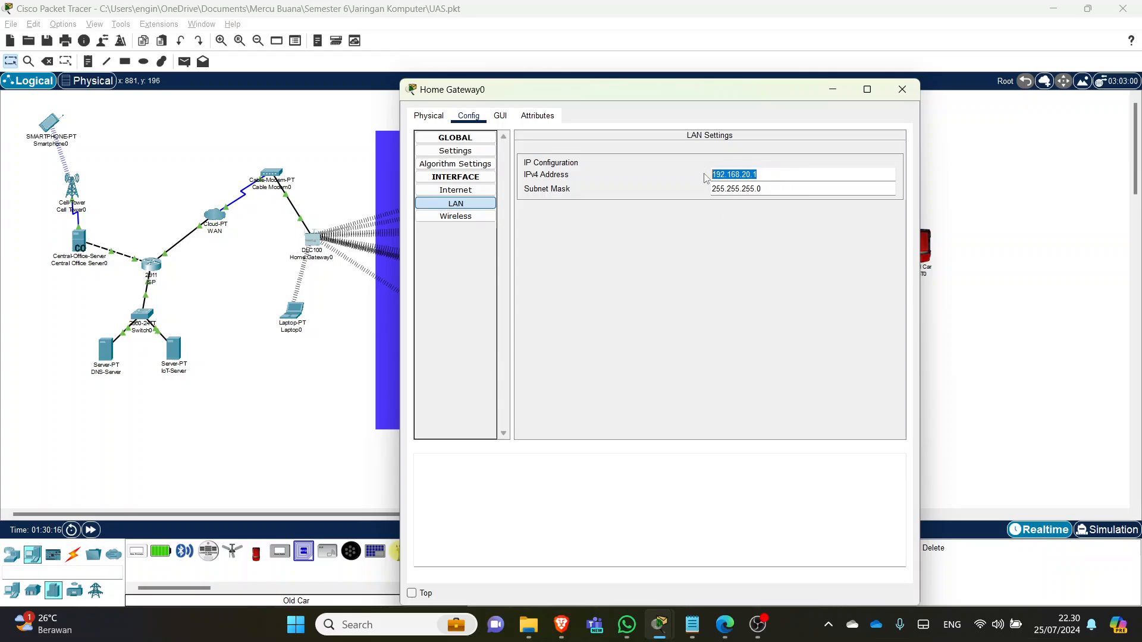
left_click(816, 188)
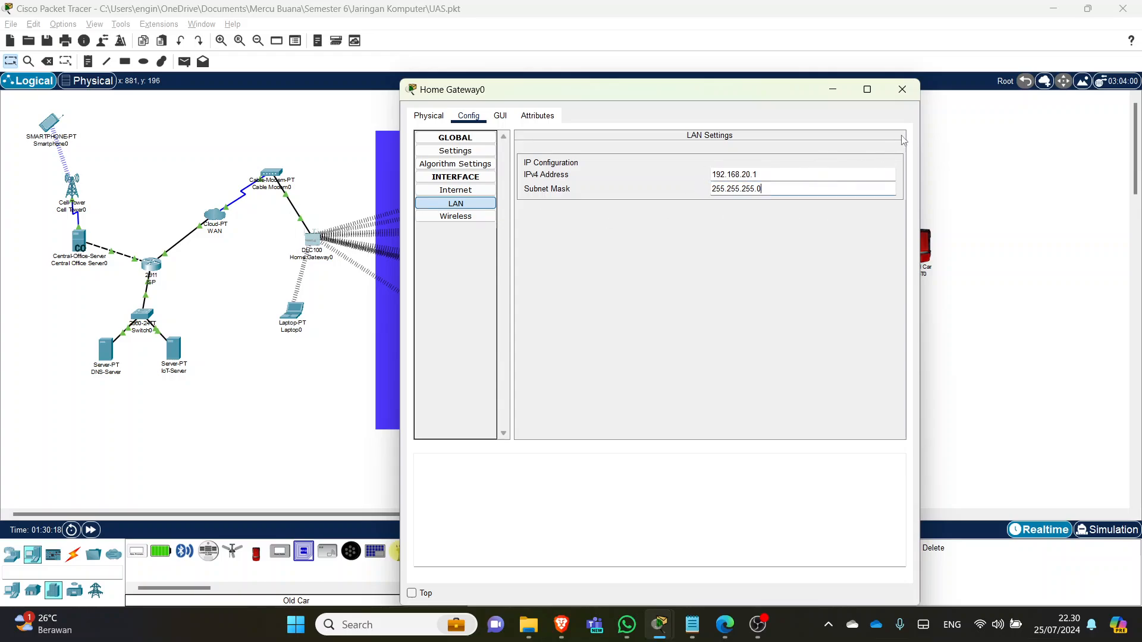
left_click(902, 90)
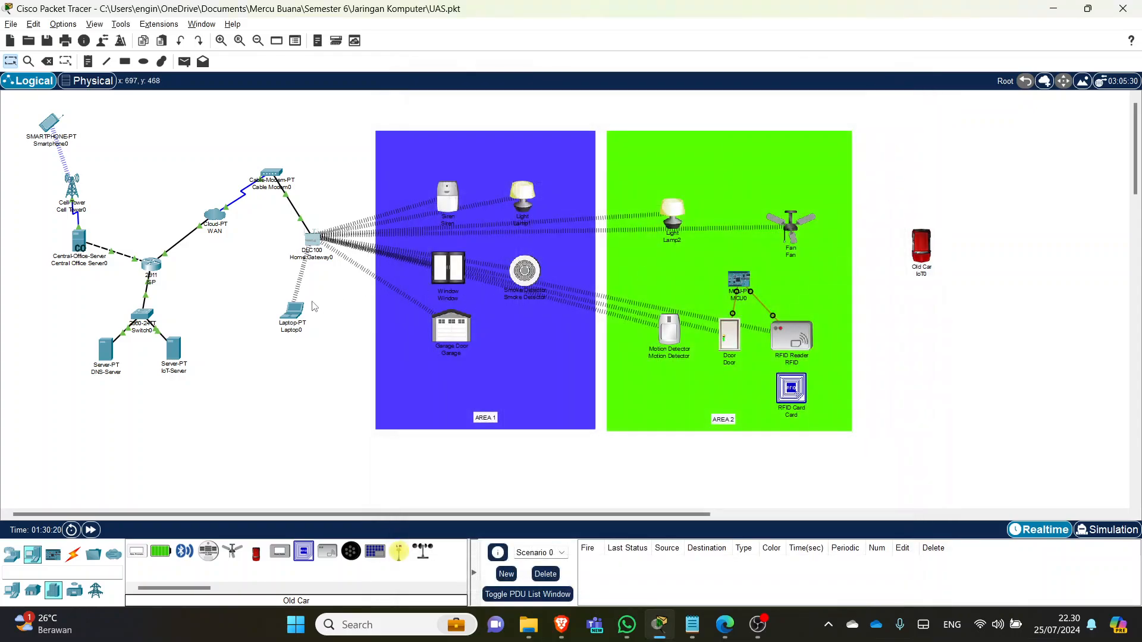
- Power on Laptop0 with its Physical-view power button and show its Desktop applications
left_click(295, 312)
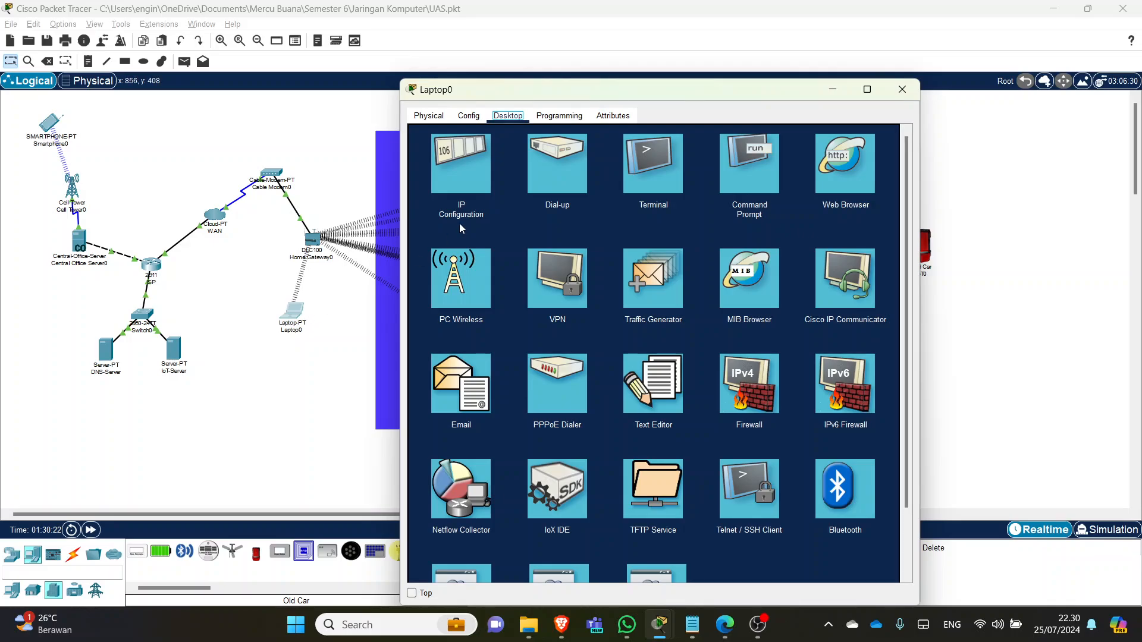
left_click(429, 117)
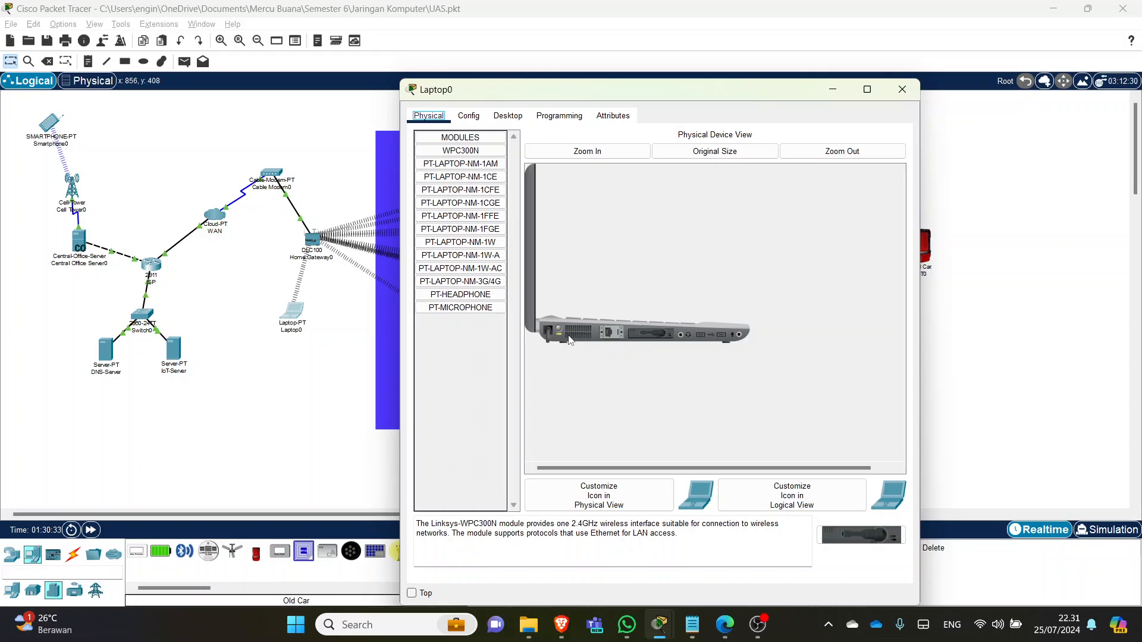
left_click_drag(561, 337, 649, 340)
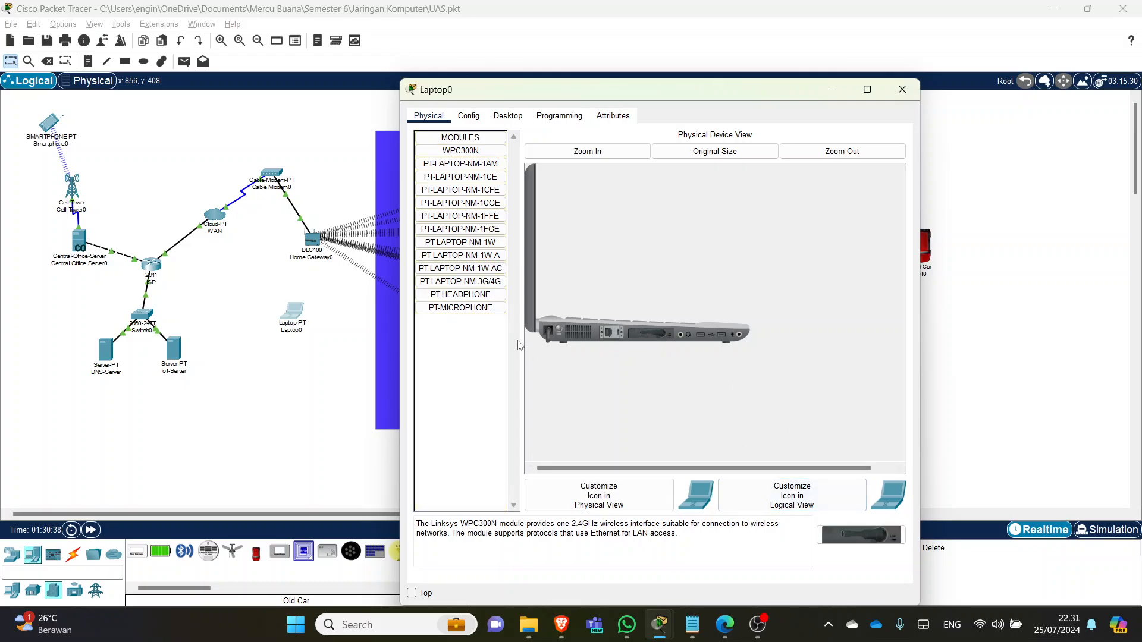
left_click(559, 331)
left_click(507, 117)
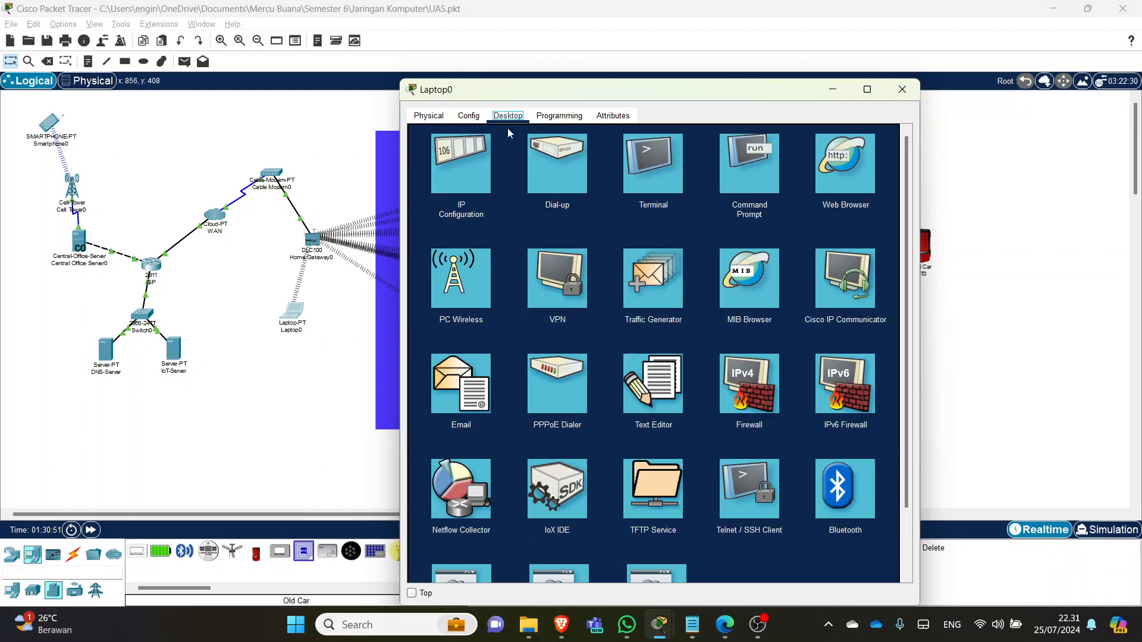
- Connect Laptop0 via PC Wireless to the home gateway's network using its pre-shared key
left_click(463, 292)
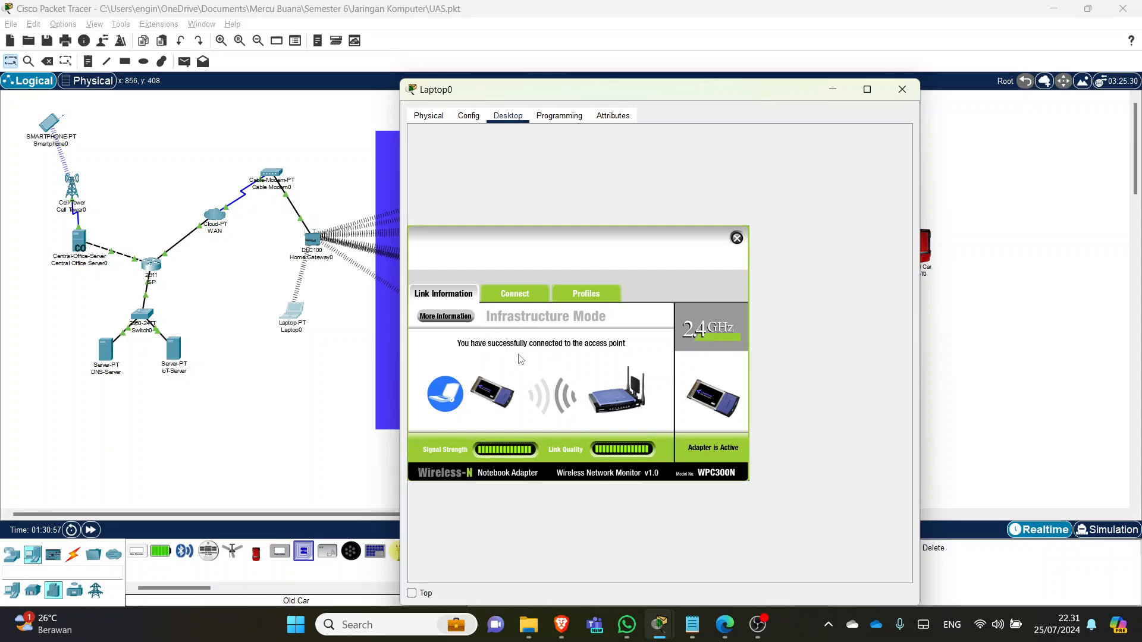
left_click(513, 295)
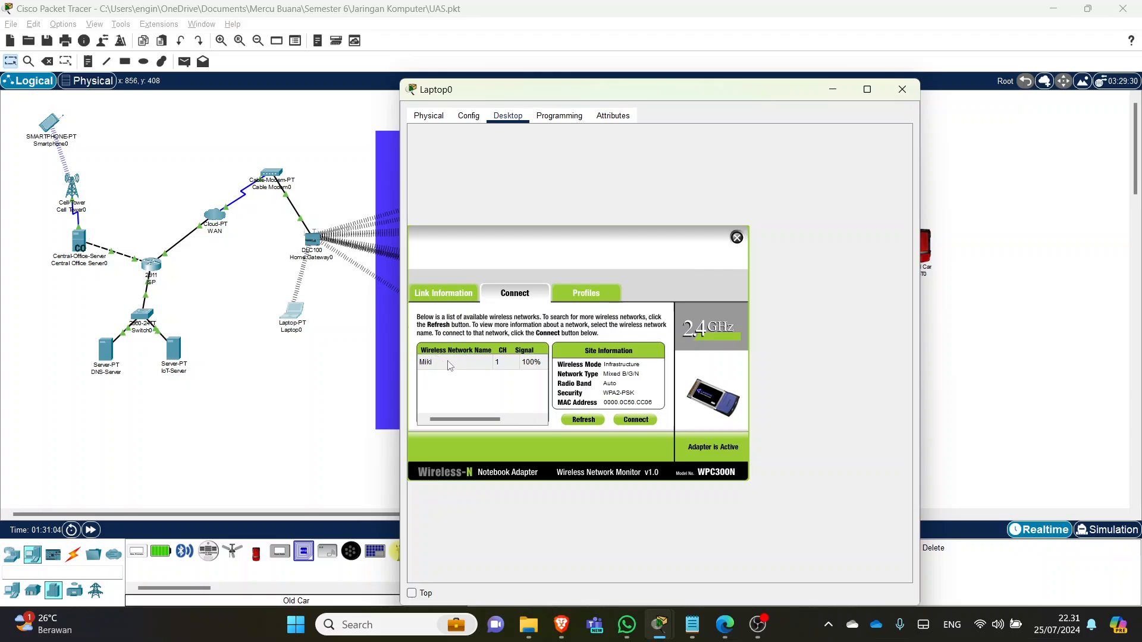
left_click(449, 363)
left_click(635, 421)
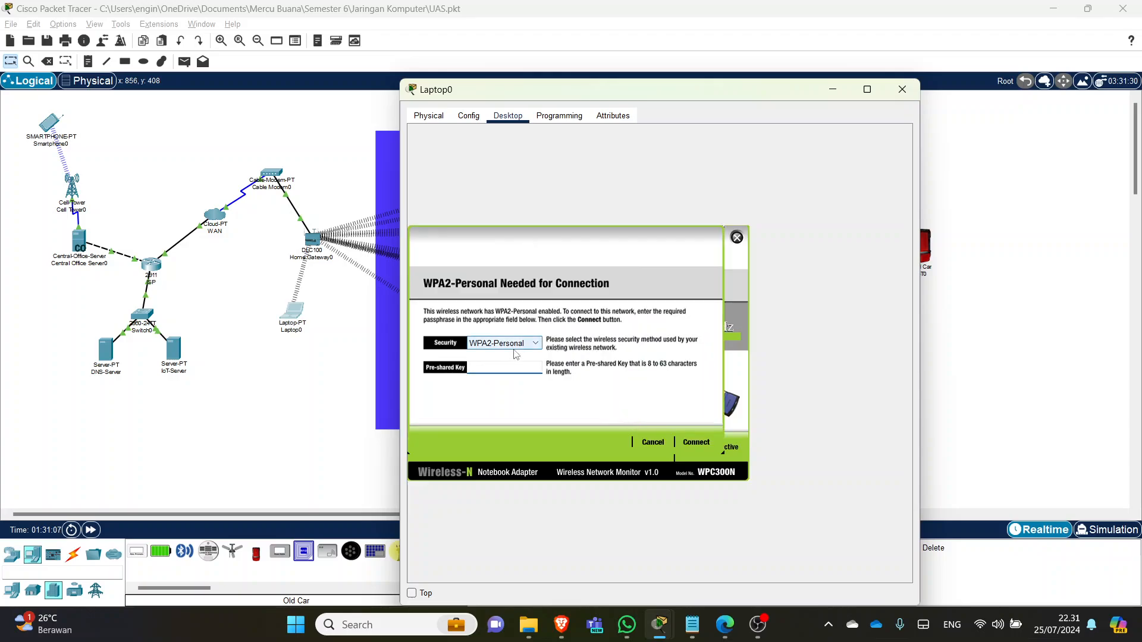
type("Mi")
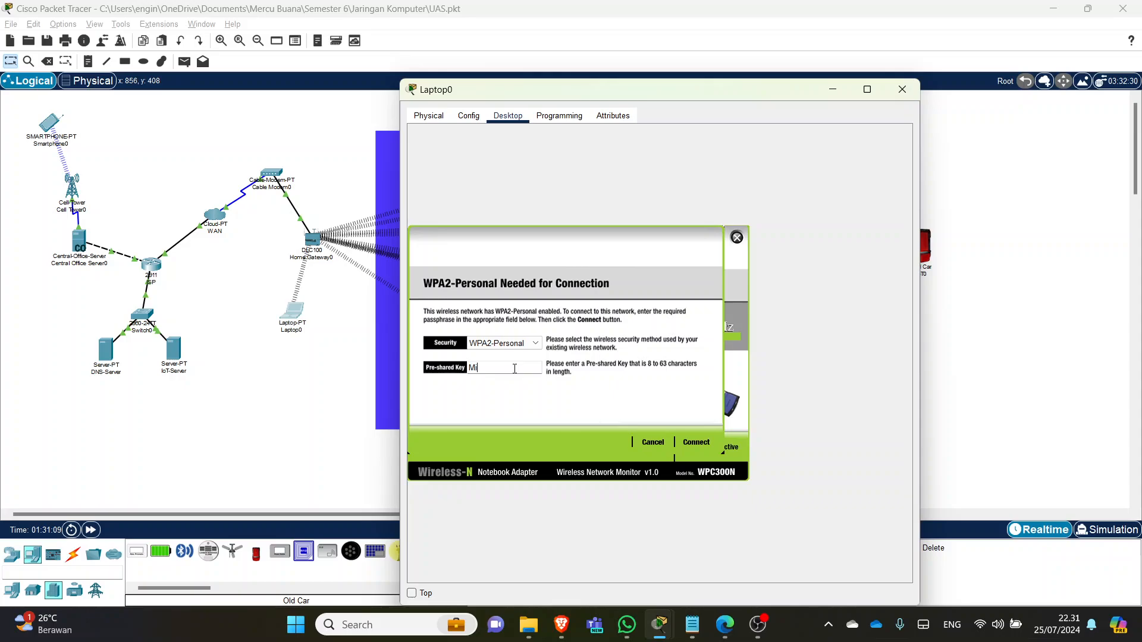
type("ki&Kuki2")
left_click(696, 444)
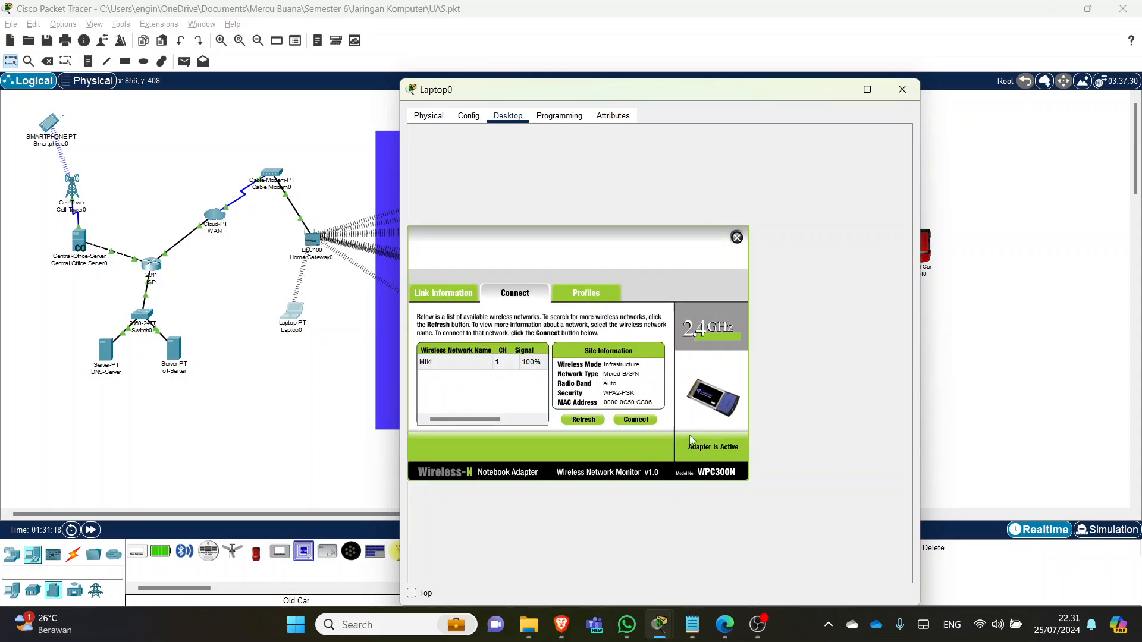
left_click(737, 238)
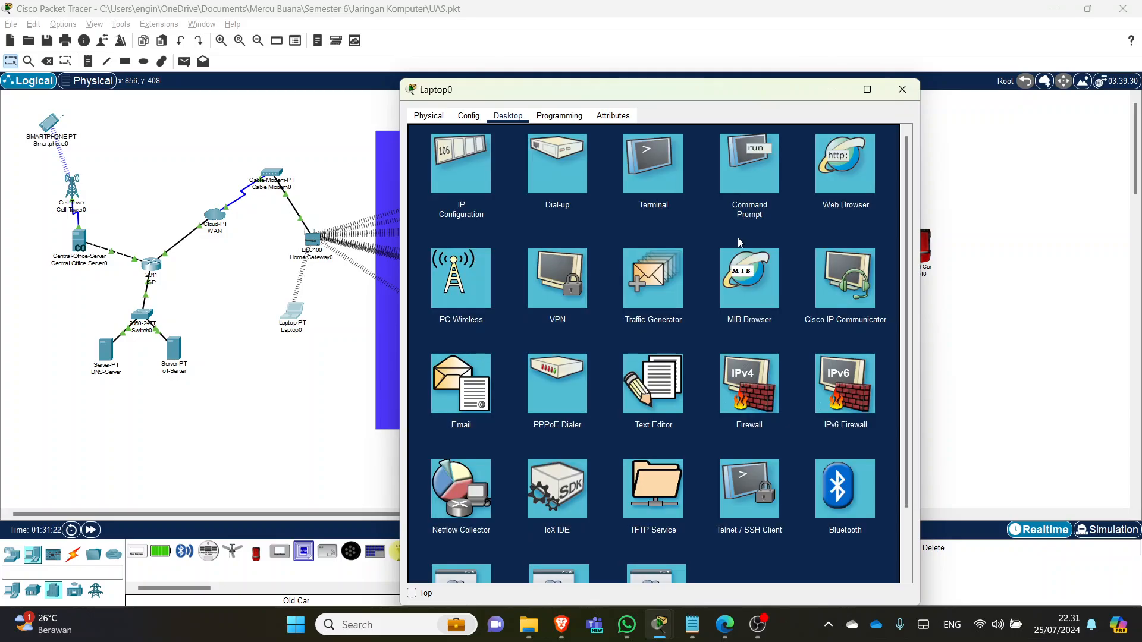
left_click(902, 89)
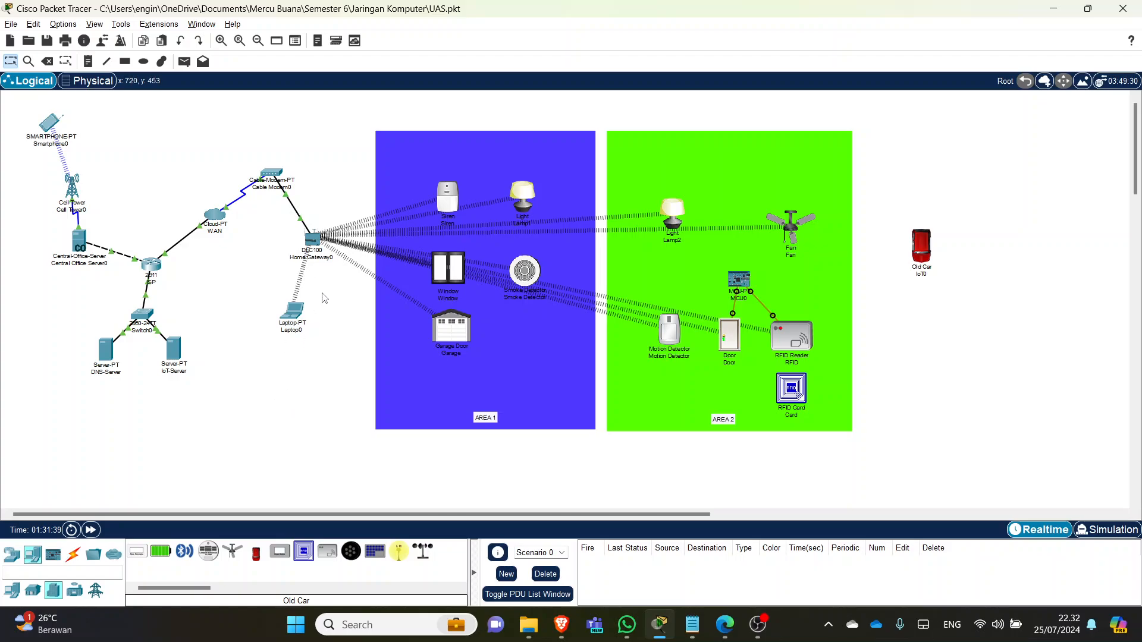
- Verify the Siren's Wireless0 interface uses WPA2-PSK security
left_click(447, 197)
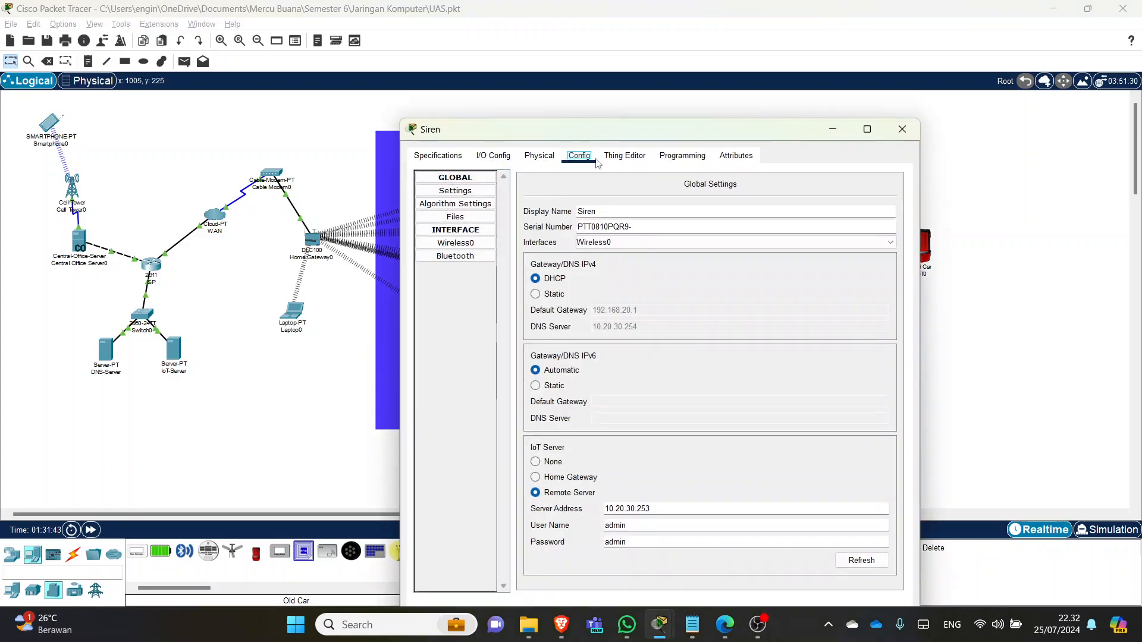
left_click(902, 129)
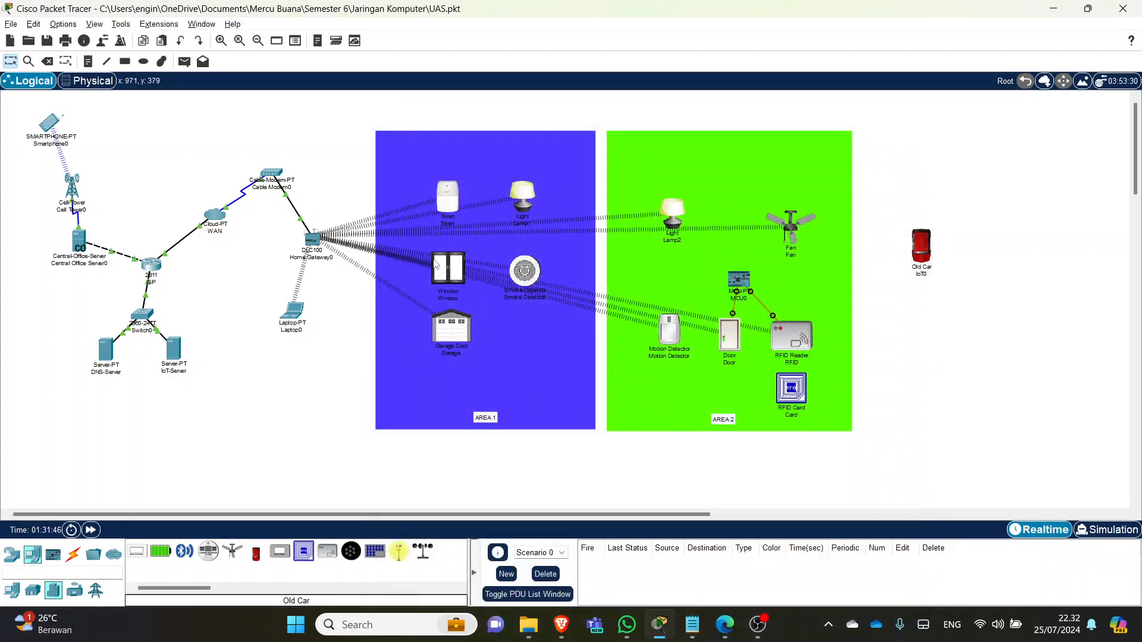
left_click(451, 206)
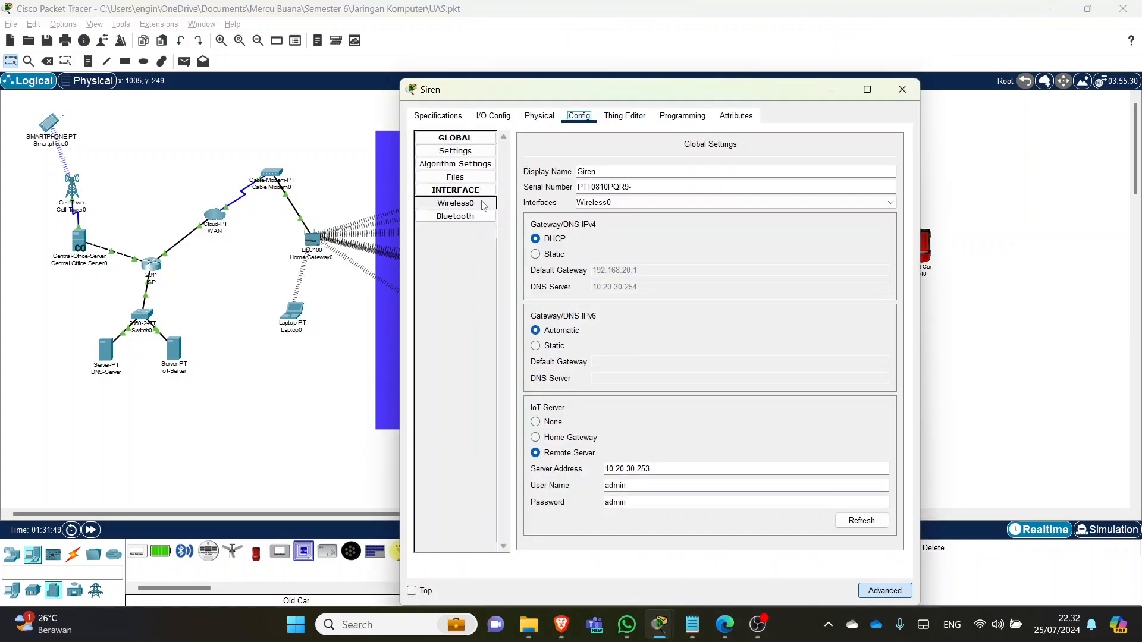
left_click(455, 203)
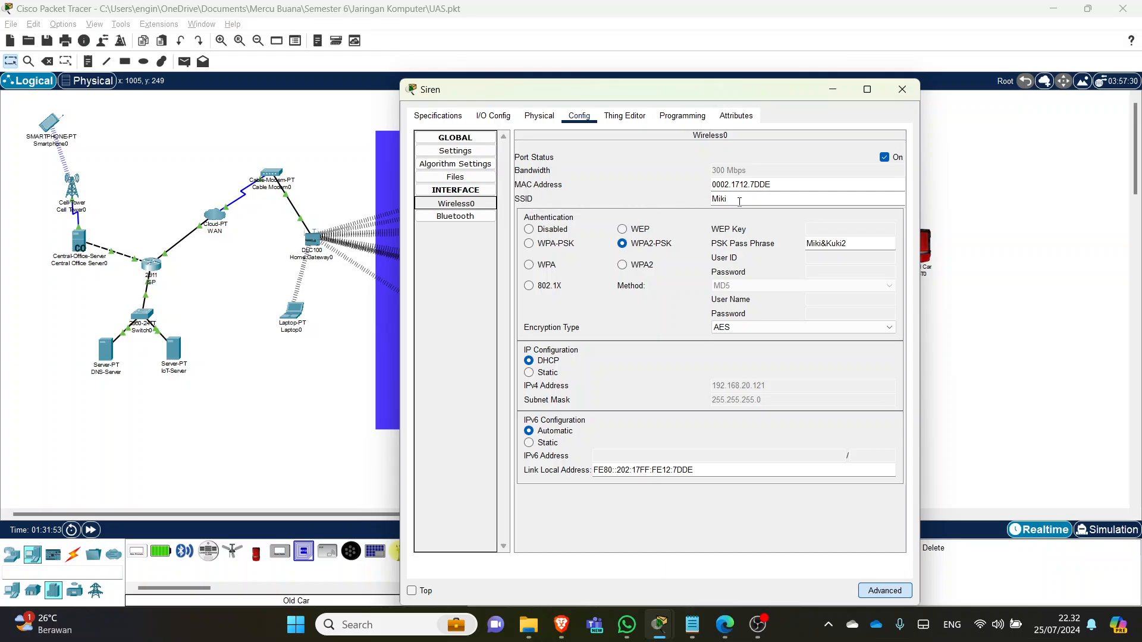
left_click(656, 248)
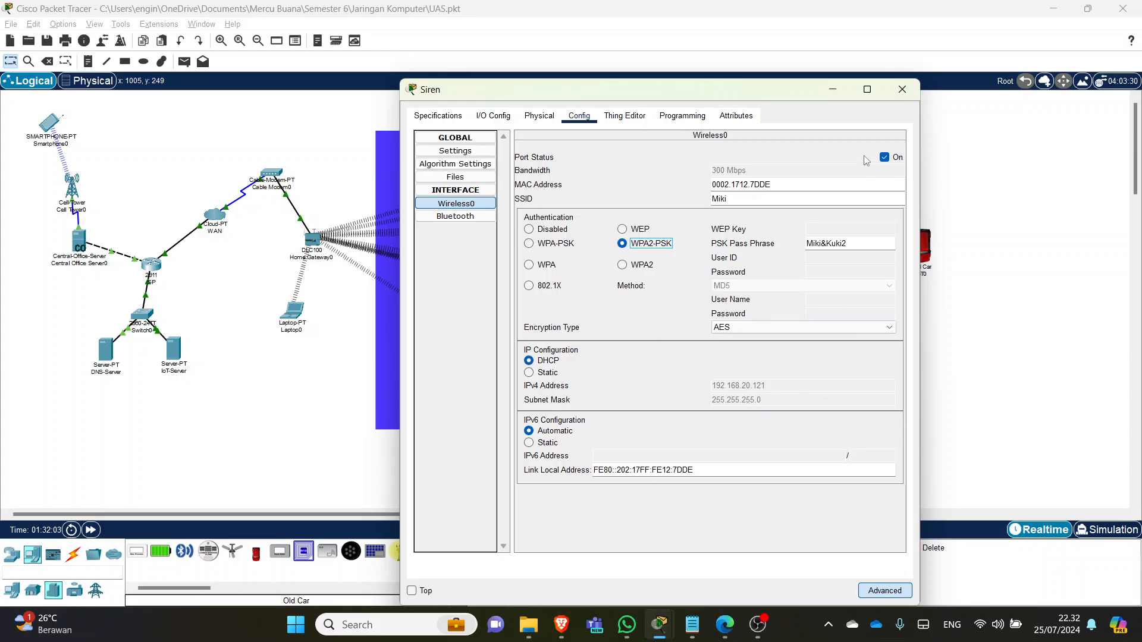
left_click(902, 89)
- Check Lamp1's wireless interface settings, then bring up the Window device's configuration
left_click(523, 198)
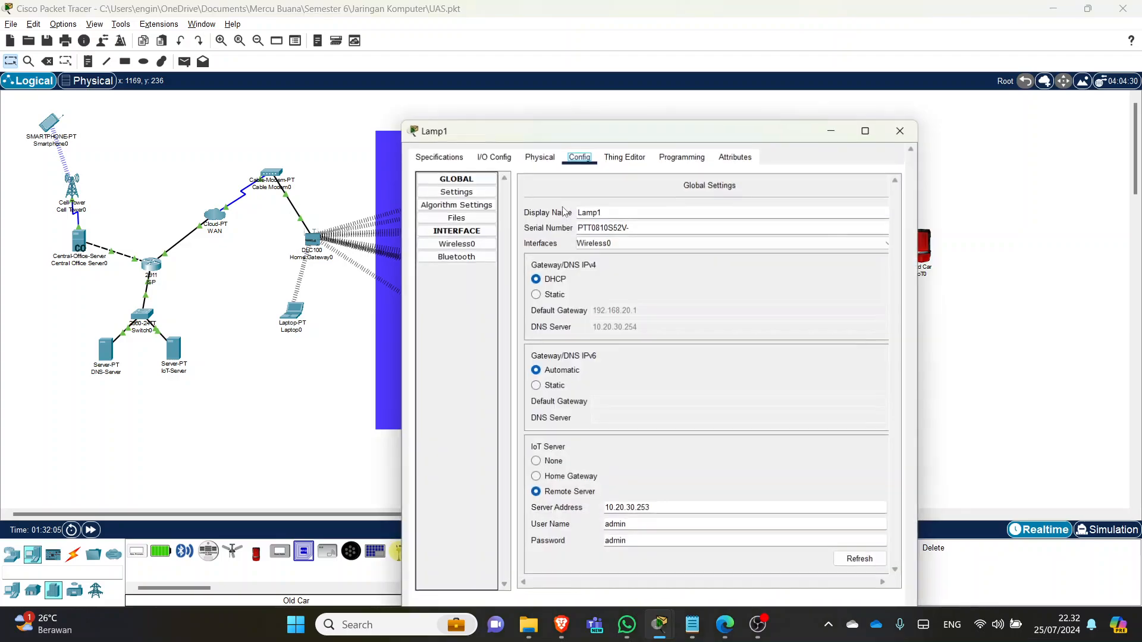
left_click(456, 242)
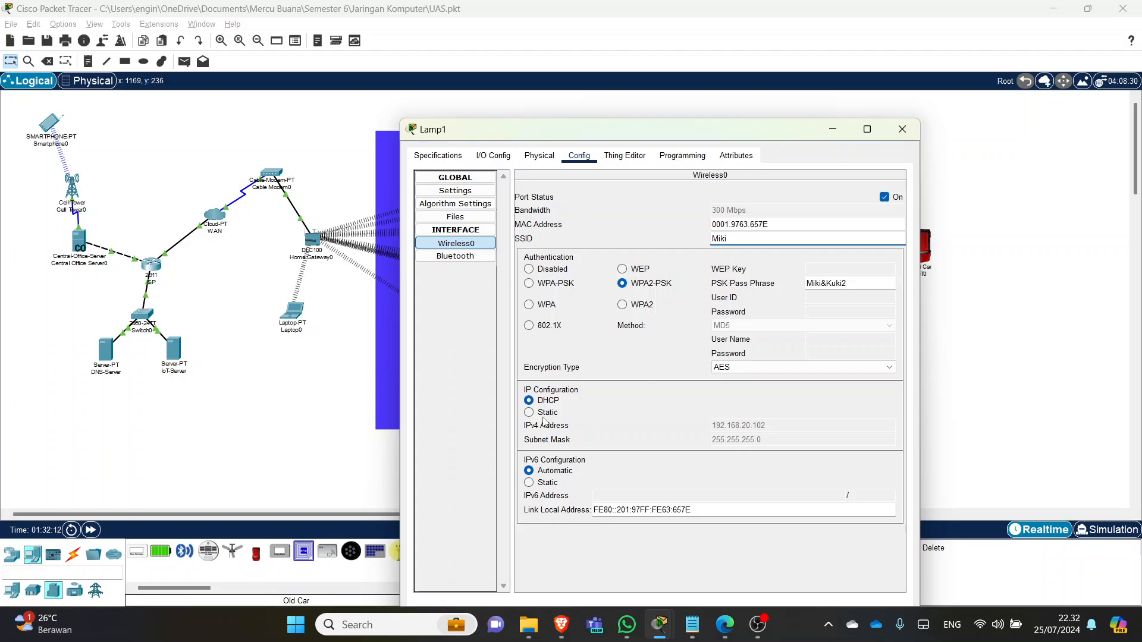
left_click(902, 129)
left_click(455, 284)
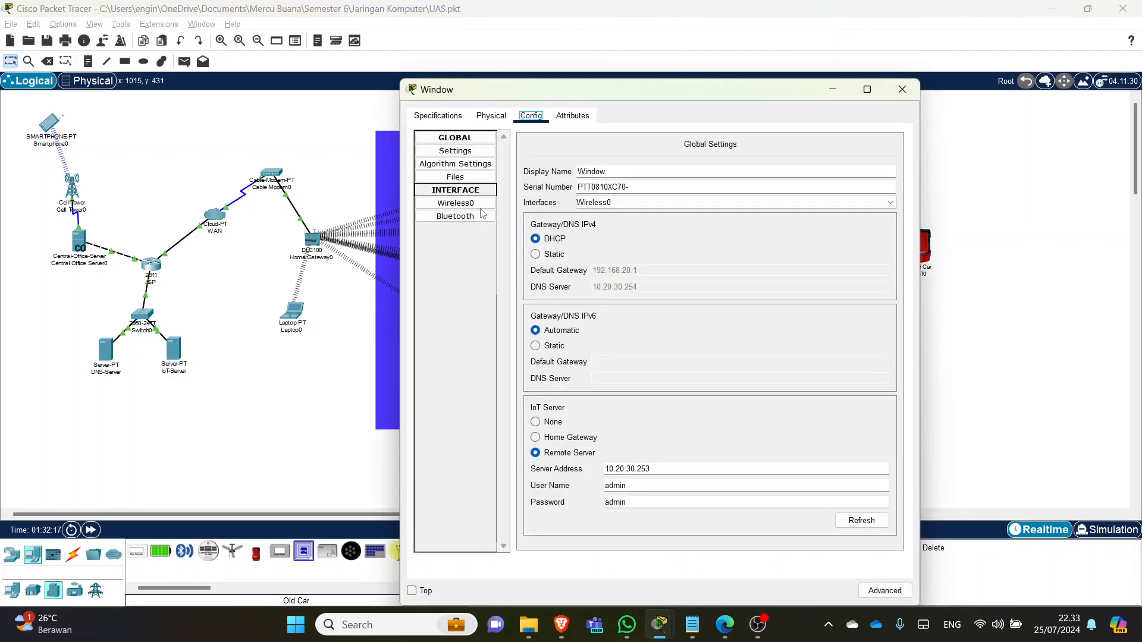
- Switch the Window device's Wireless0 interface back to DHCP addressing
left_click(456, 203)
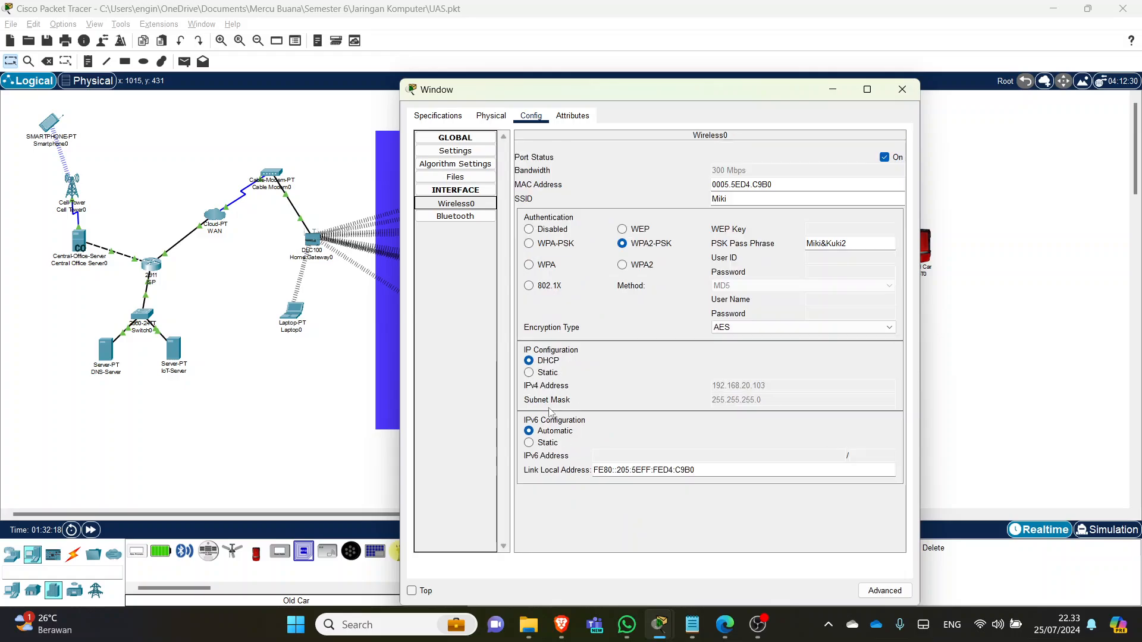
left_click(548, 374)
left_click(549, 361)
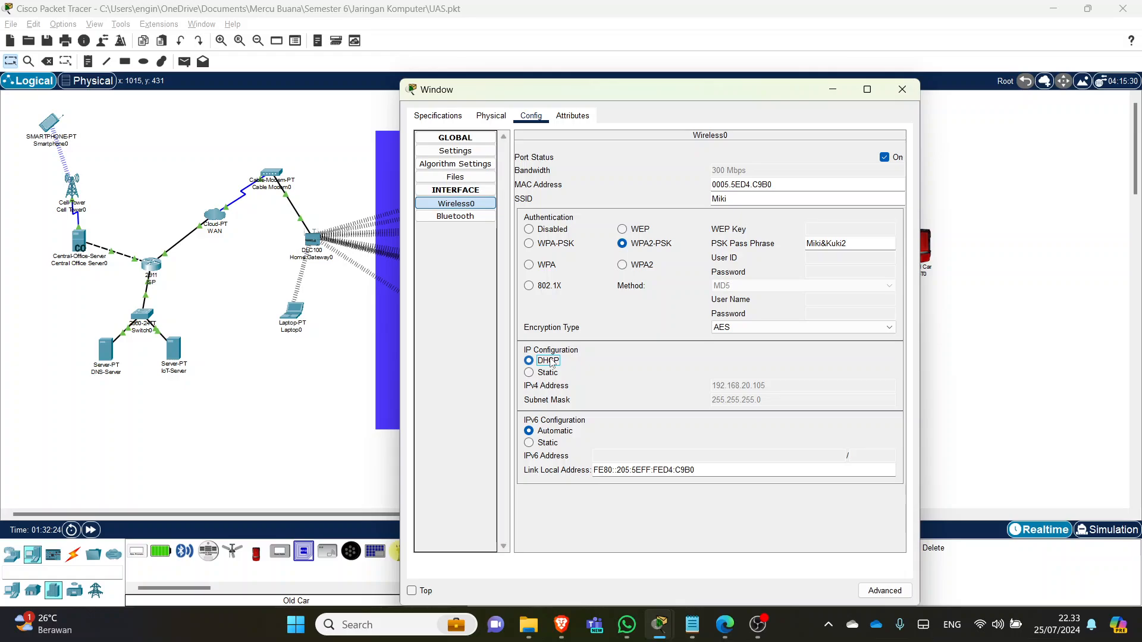
left_click(901, 89)
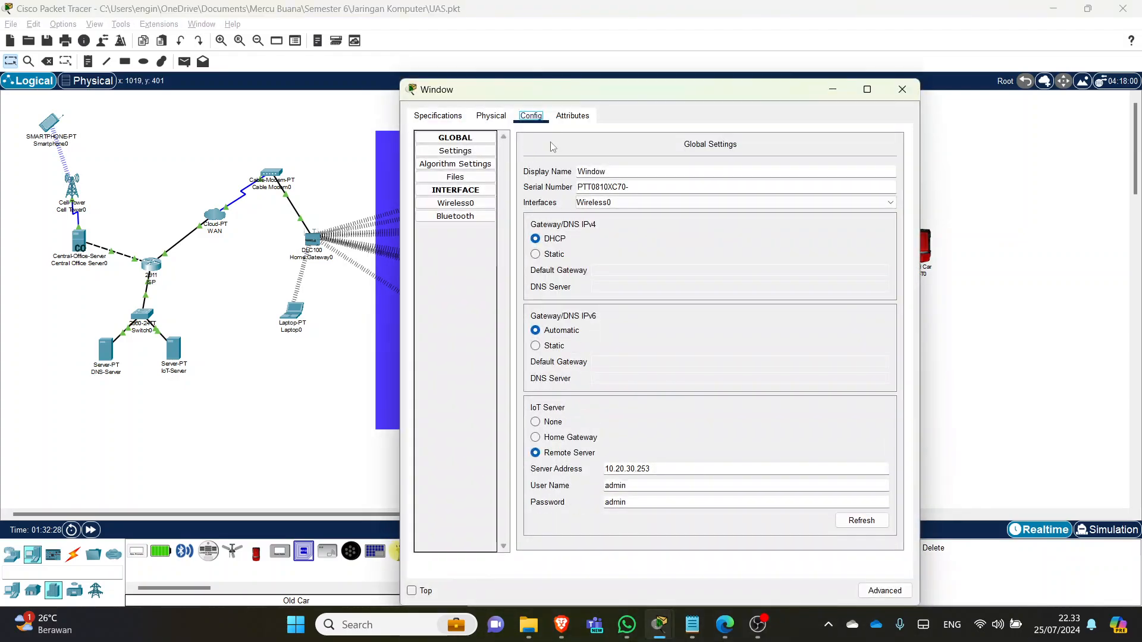
left_click(456, 203)
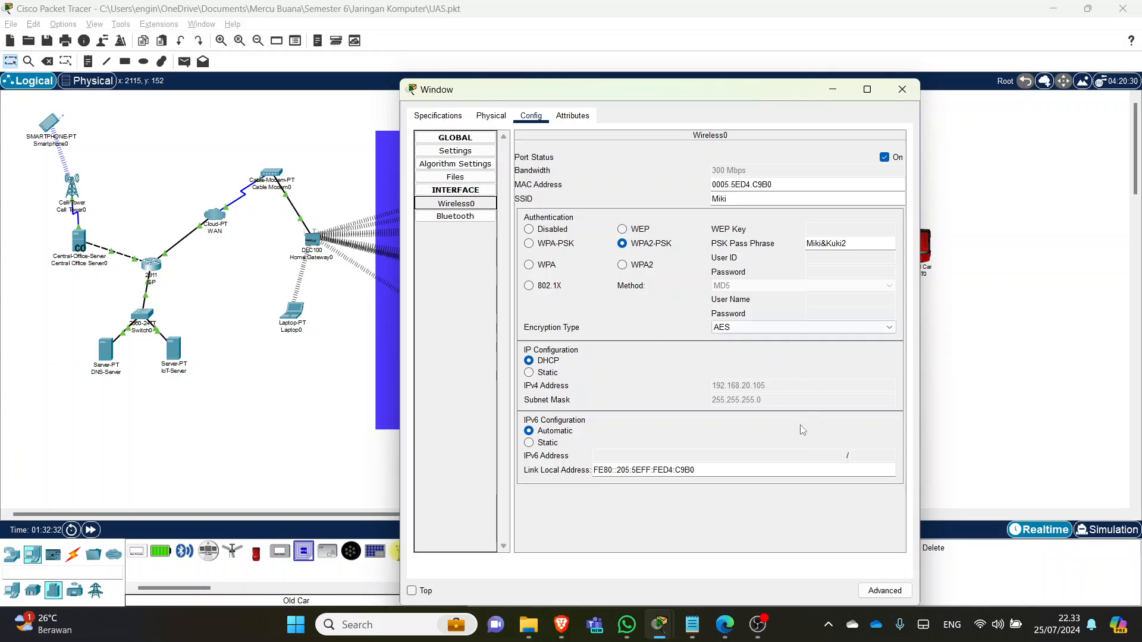
left_click(901, 90)
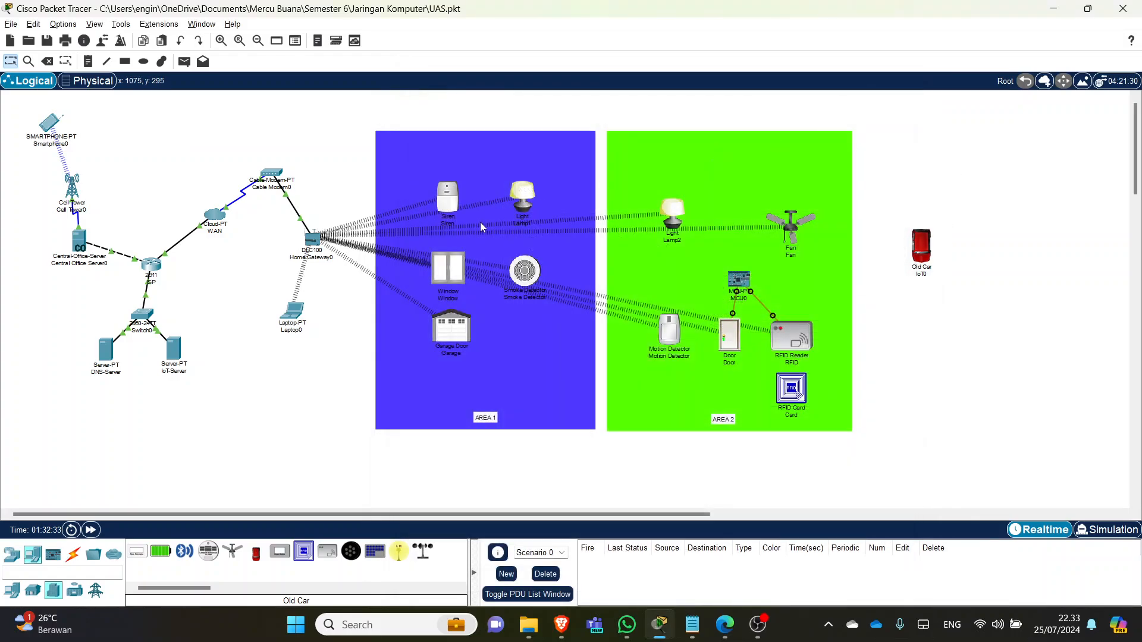
- Review the Smoke Detector's and Garage's wireless settings, checking network name and passphrase
left_click(525, 275)
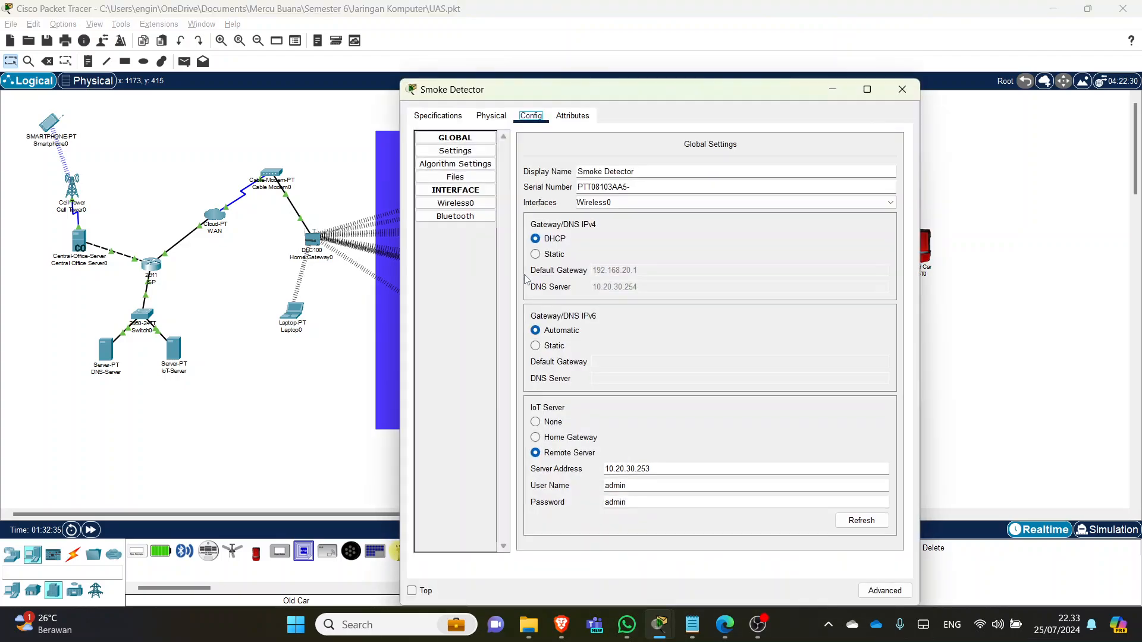
left_click(470, 204)
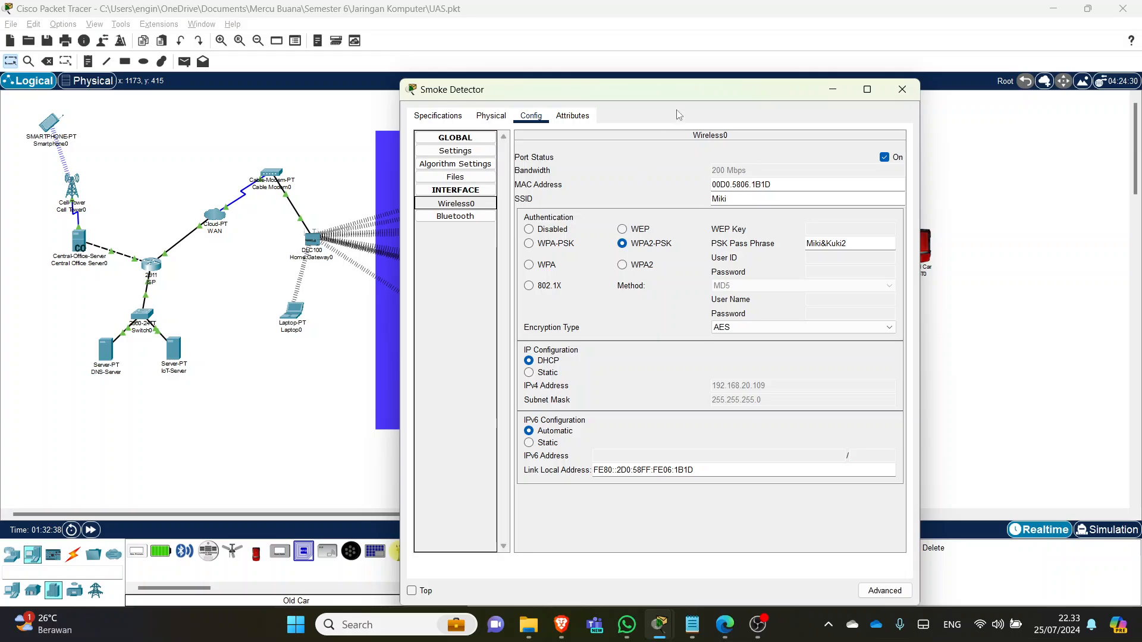
left_click(903, 89)
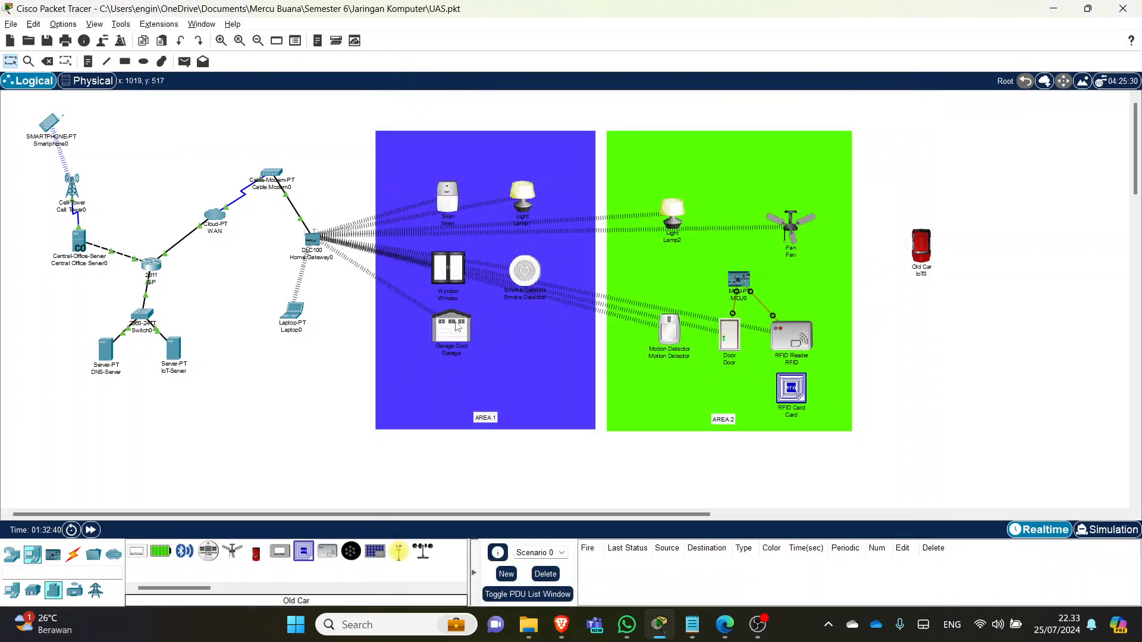
left_click(509, 200)
left_click(531, 116)
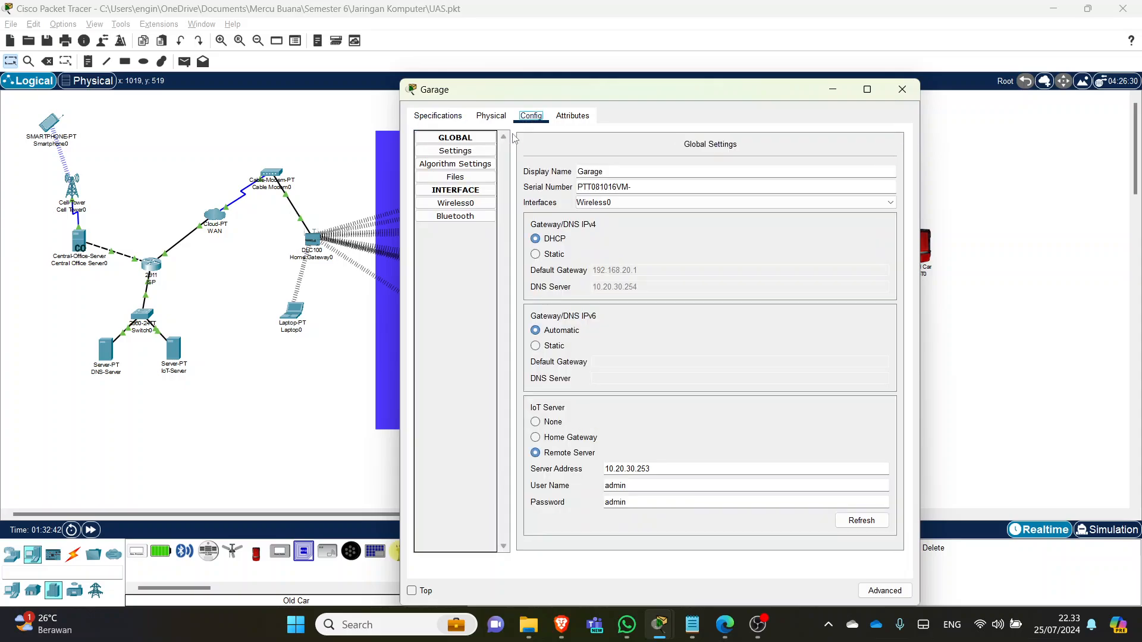
left_click(457, 204)
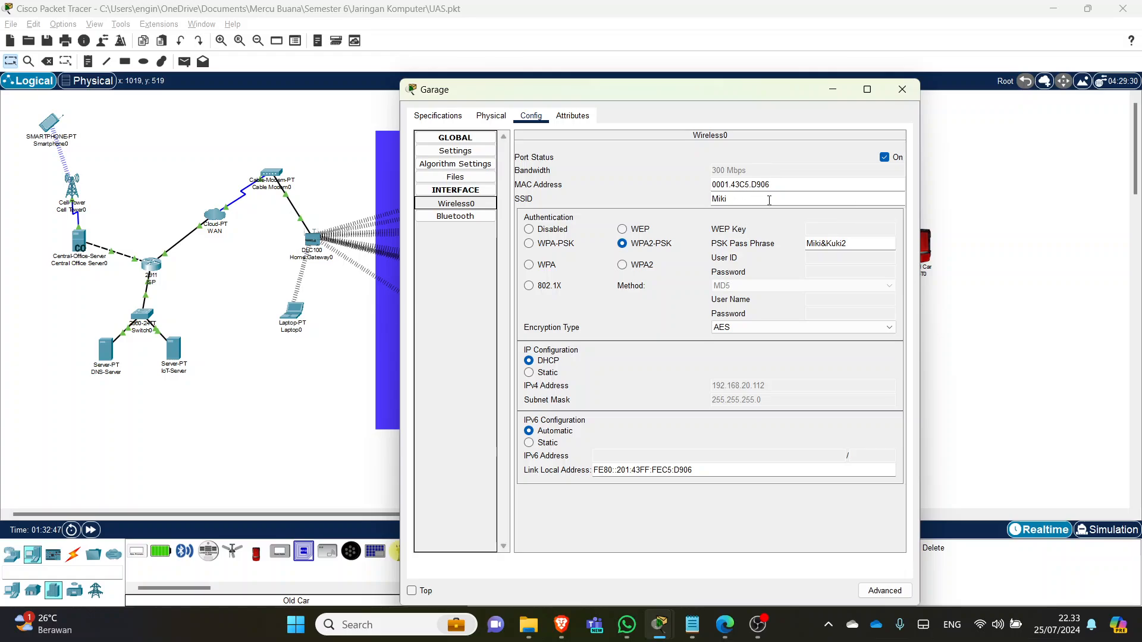
left_click(769, 201)
left_click(873, 245)
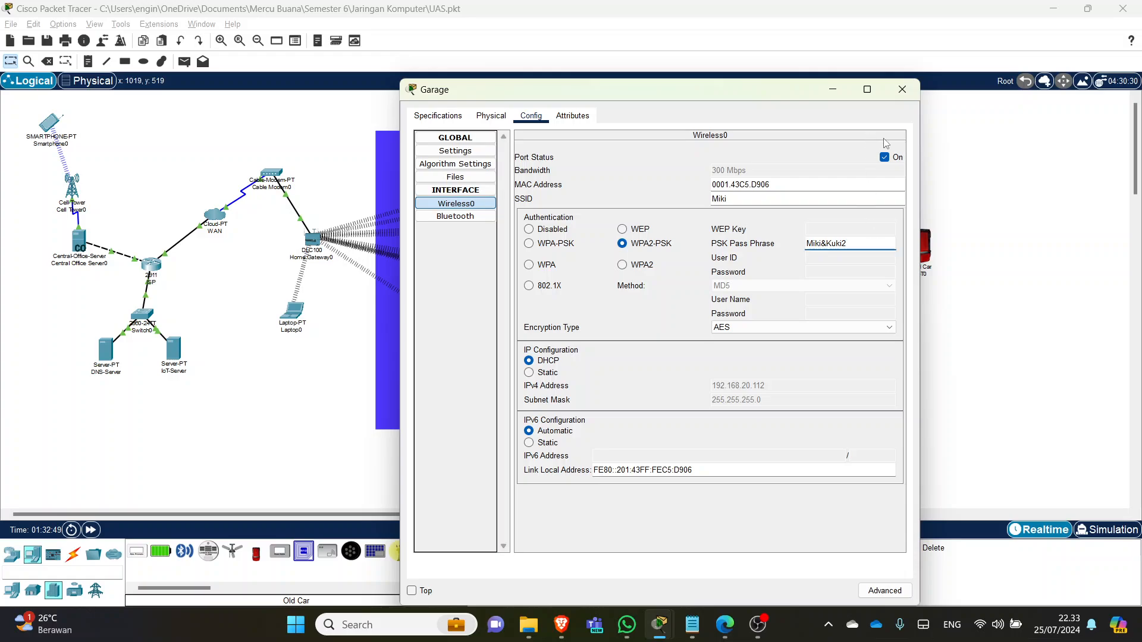
left_click(903, 89)
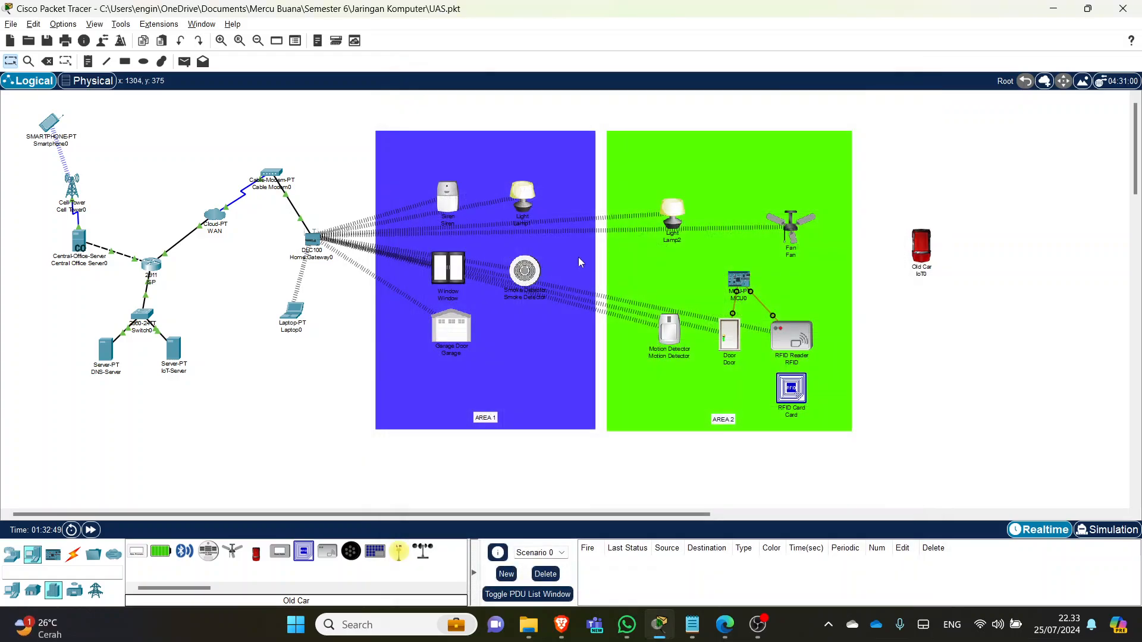
- Check Lamp2's wireless interface settings
left_click(677, 219)
left_click(903, 89)
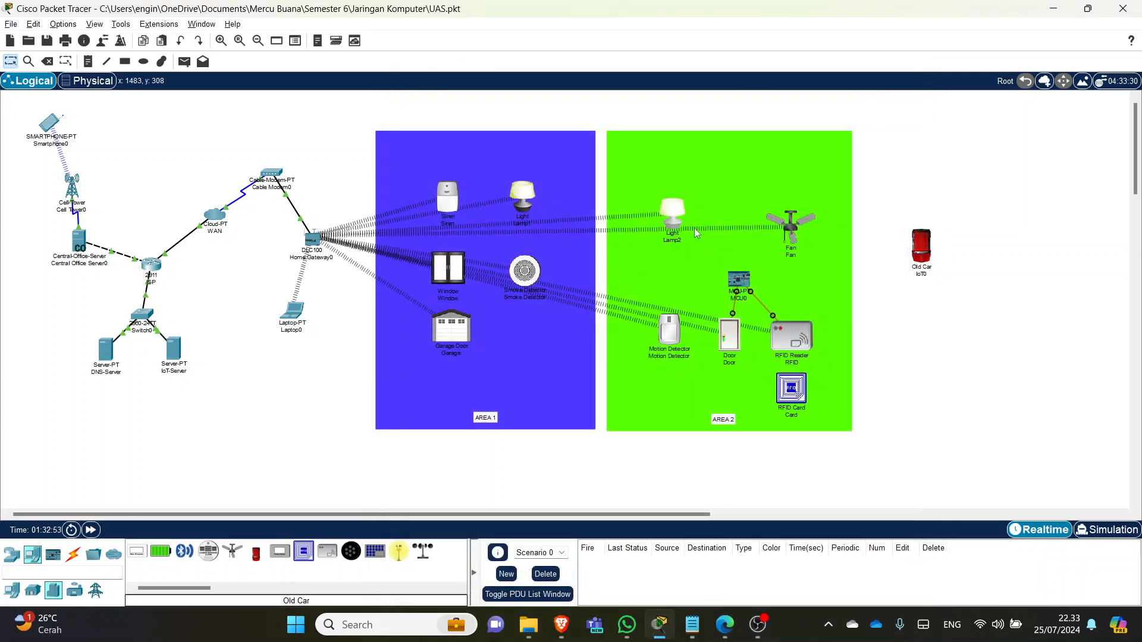
left_click(671, 226)
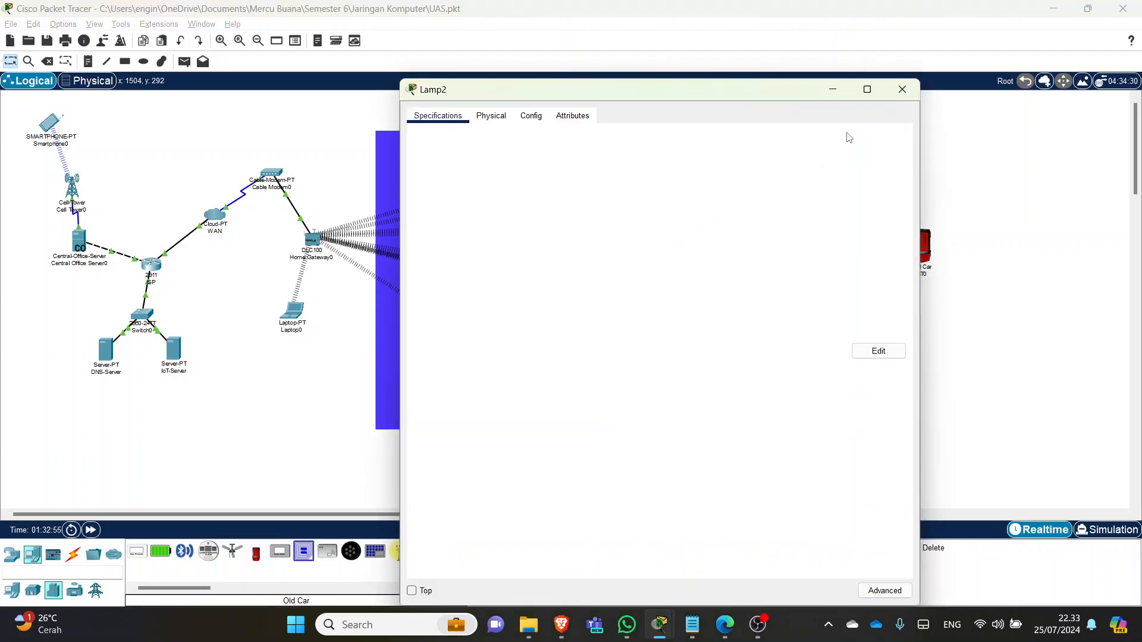
left_click(901, 90)
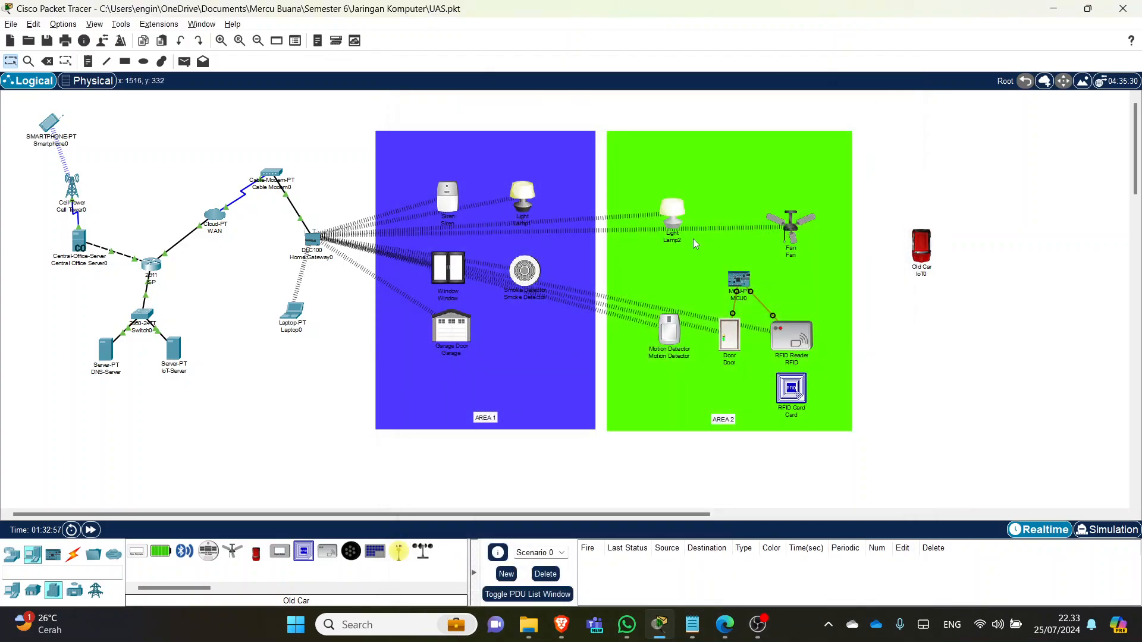
left_click(671, 240)
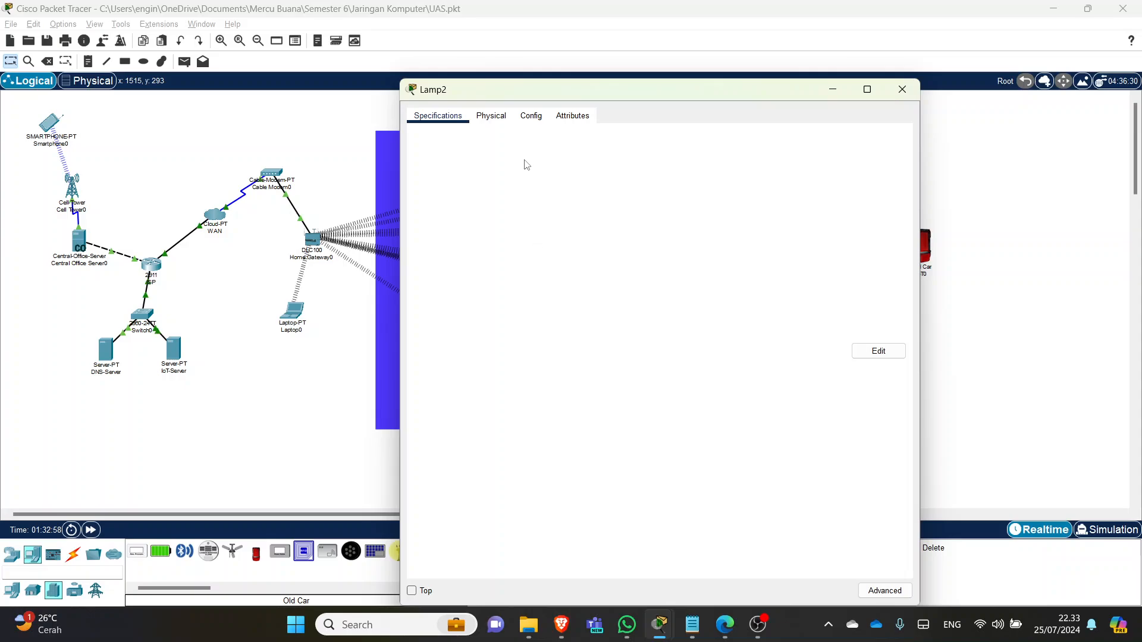
left_click(531, 116)
left_click(469, 203)
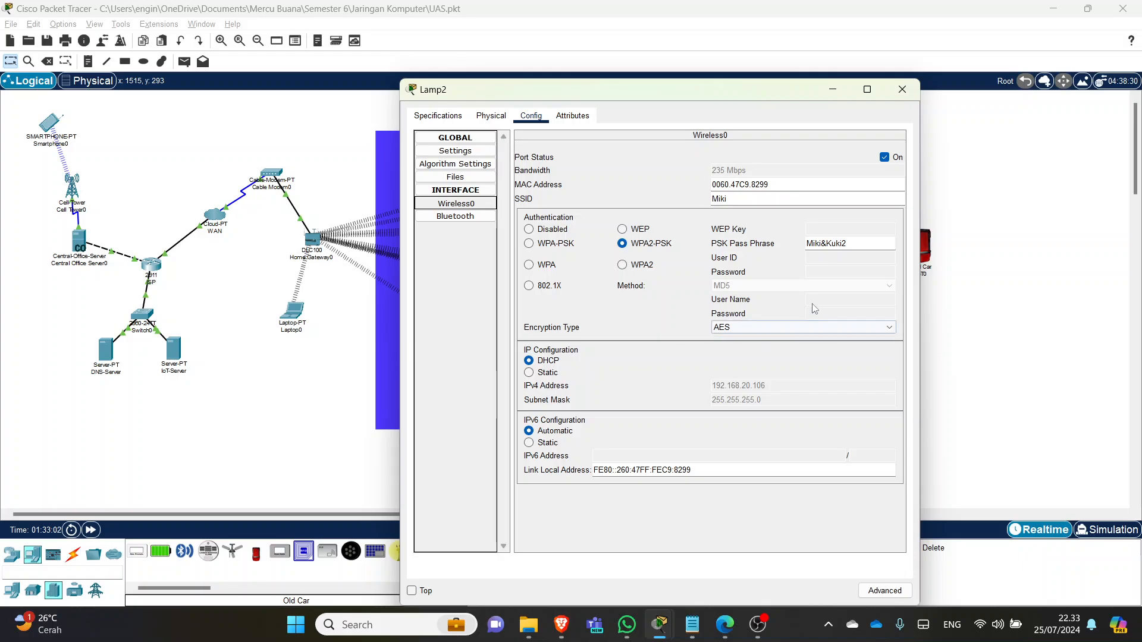
left_click(902, 90)
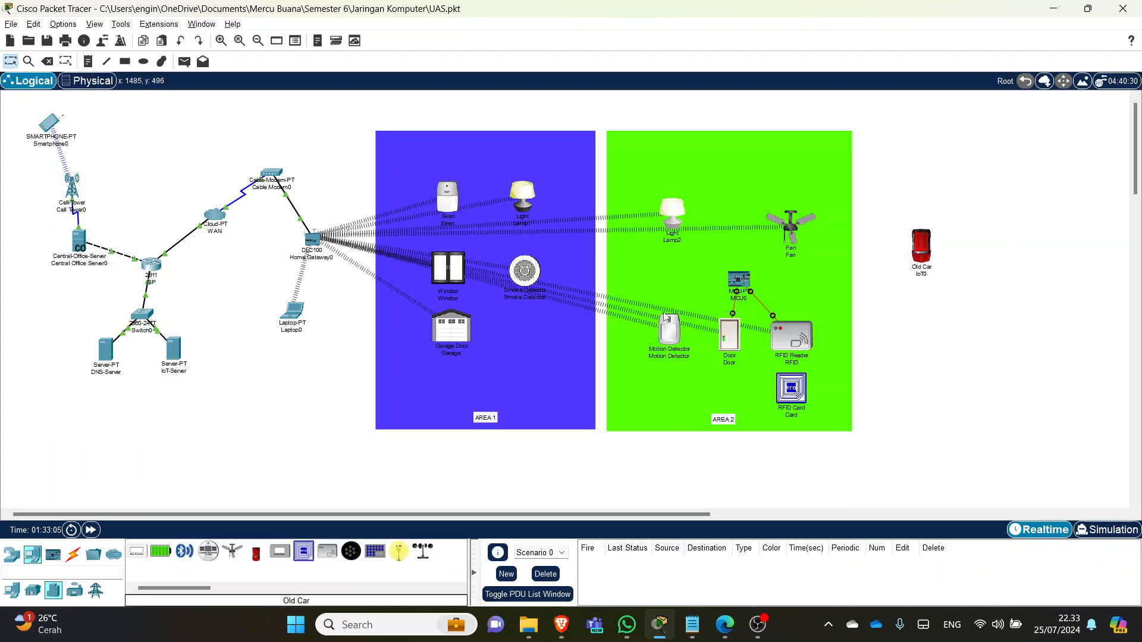
- Check the Fan's and Motion Detector's wireless interface settings
left_click(771, 237)
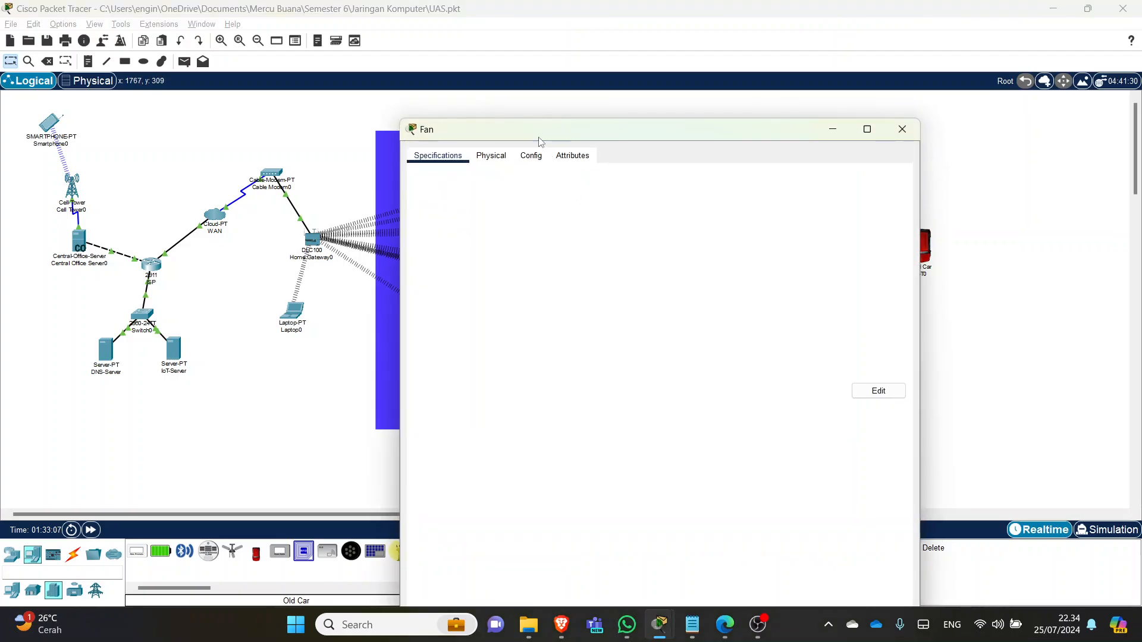
left_click(531, 156)
left_click(455, 243)
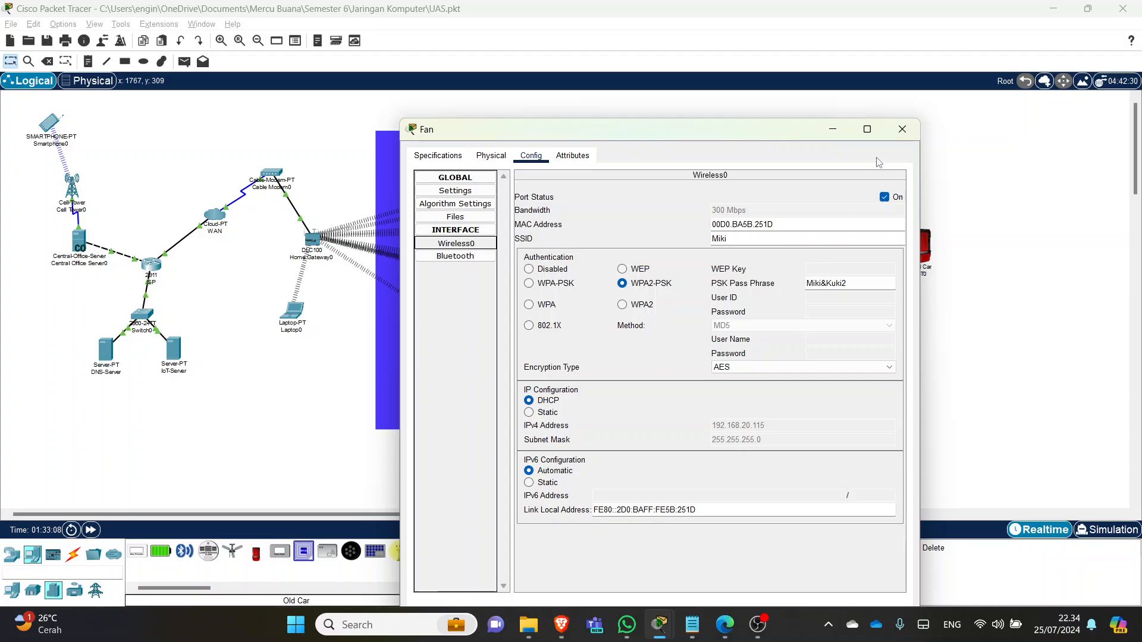
left_click(901, 129)
left_click(673, 322)
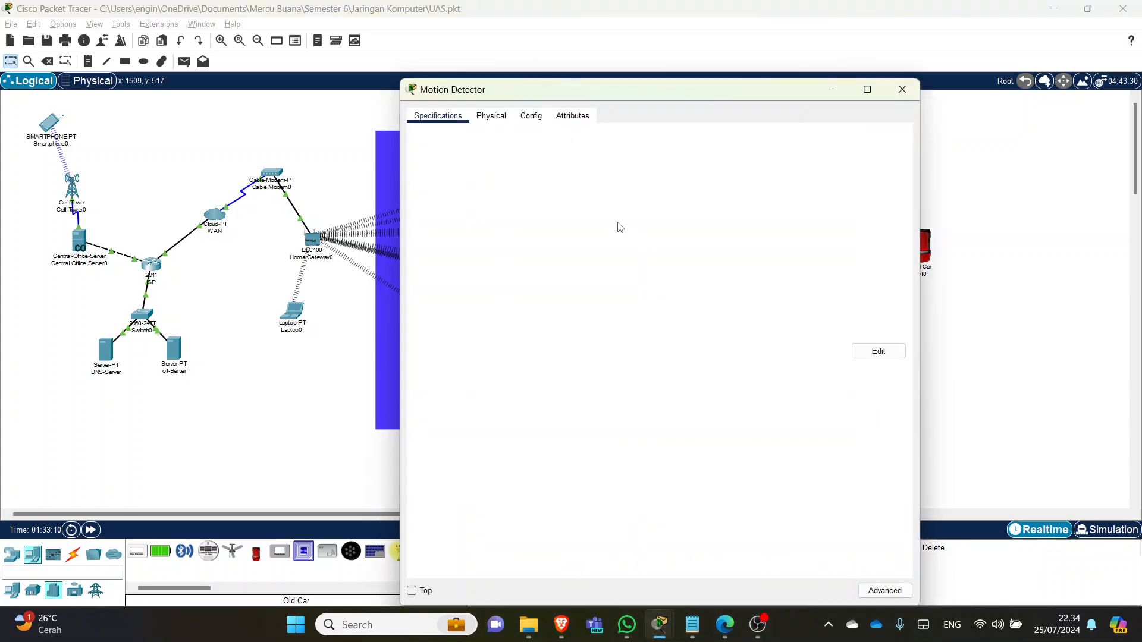
left_click(530, 115)
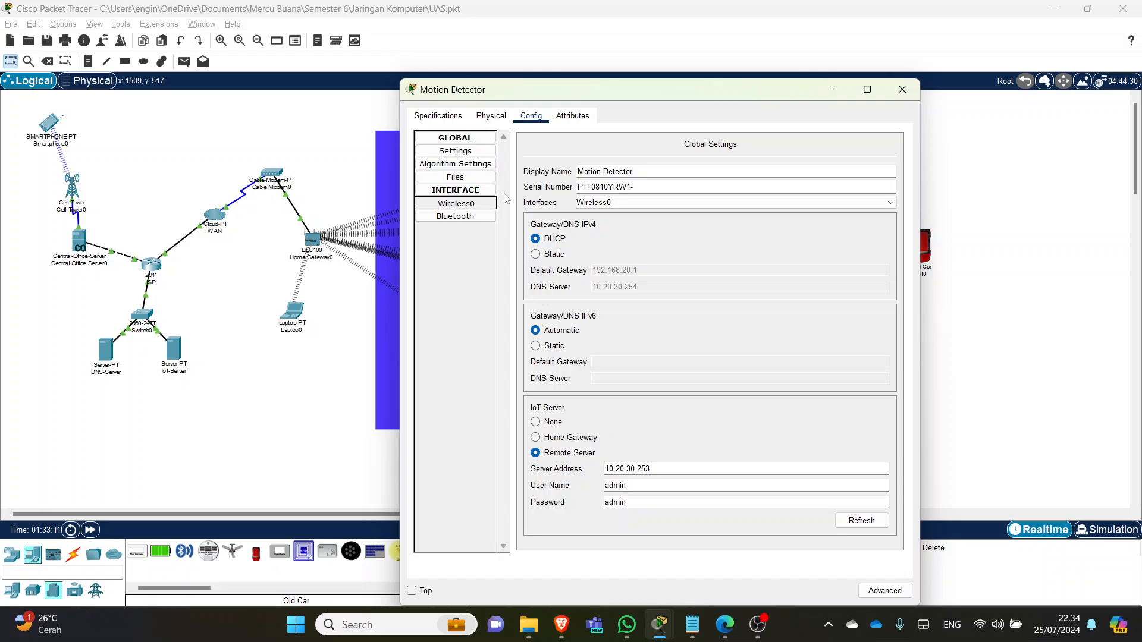
left_click(457, 203)
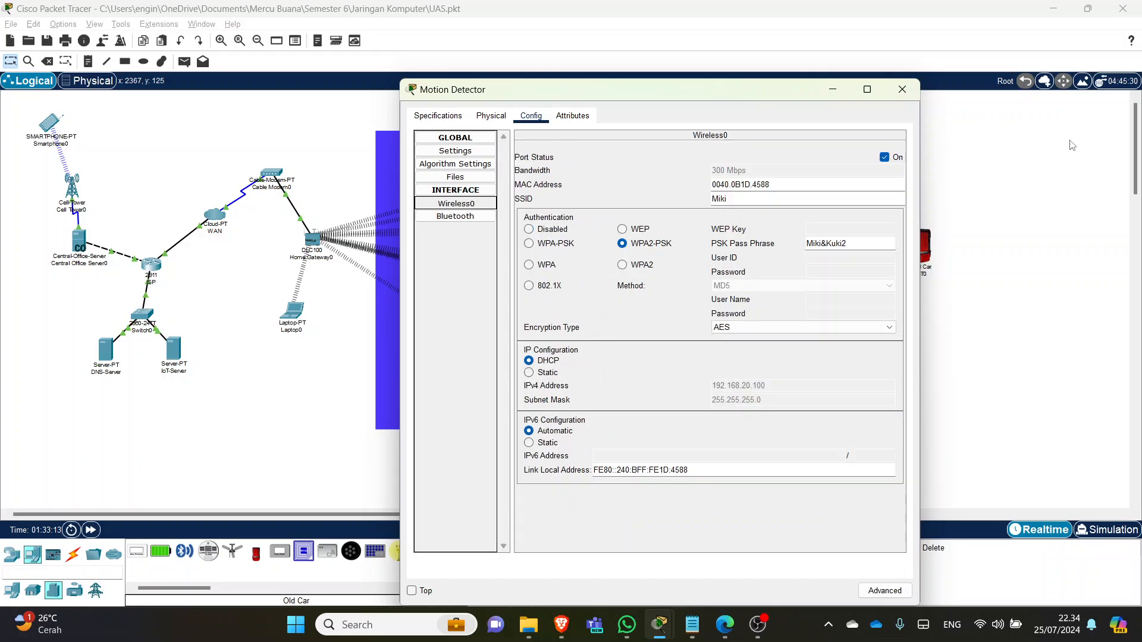
left_click(902, 89)
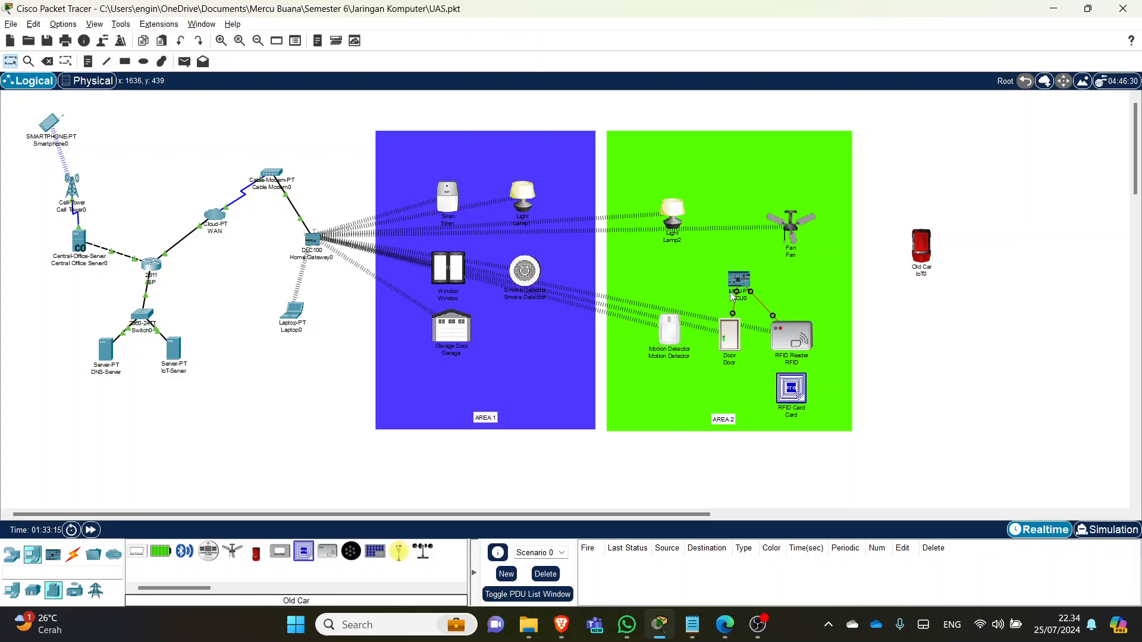
- Confirm the Door's and RFID reader's wireless settings, with the RFID on DHCP 192.168.20.113
left_click(734, 343)
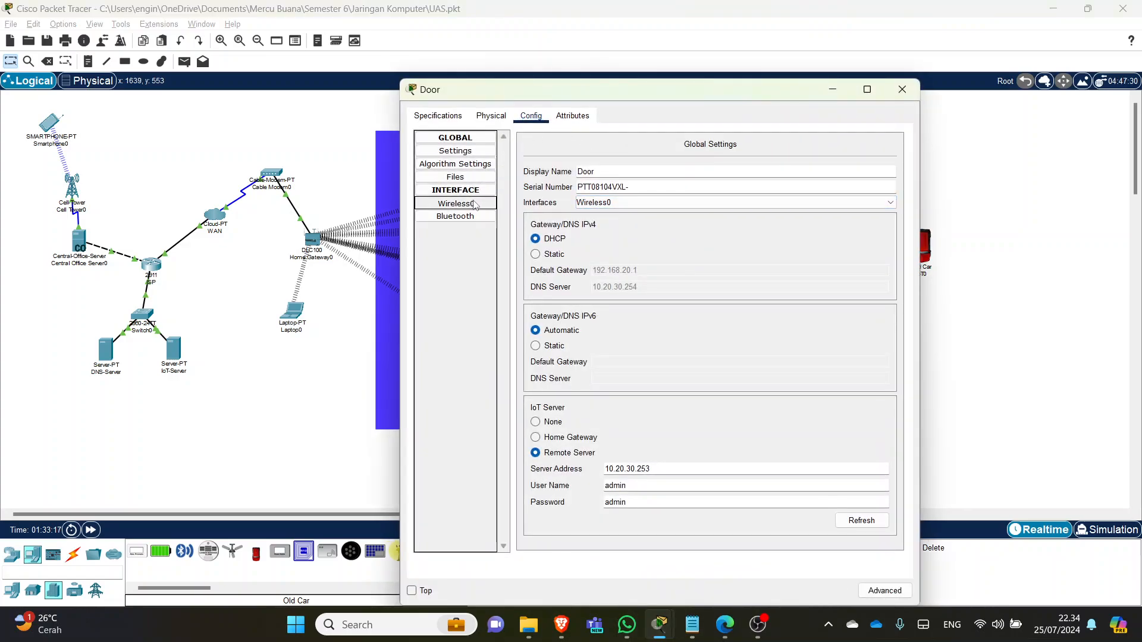
left_click(456, 204)
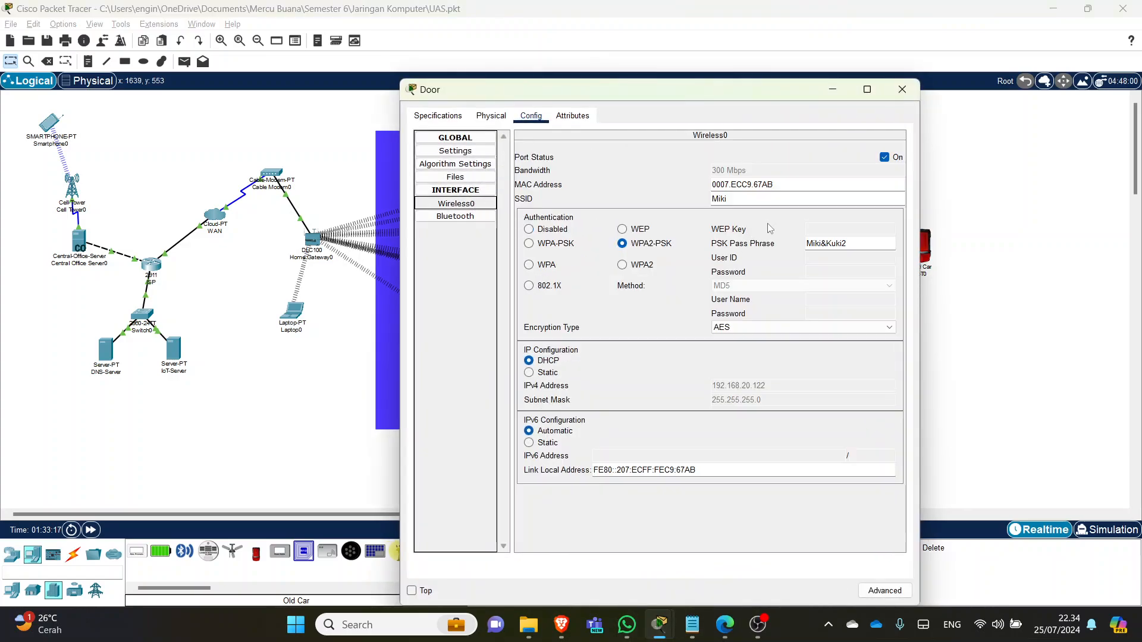
left_click(902, 92)
left_click(794, 333)
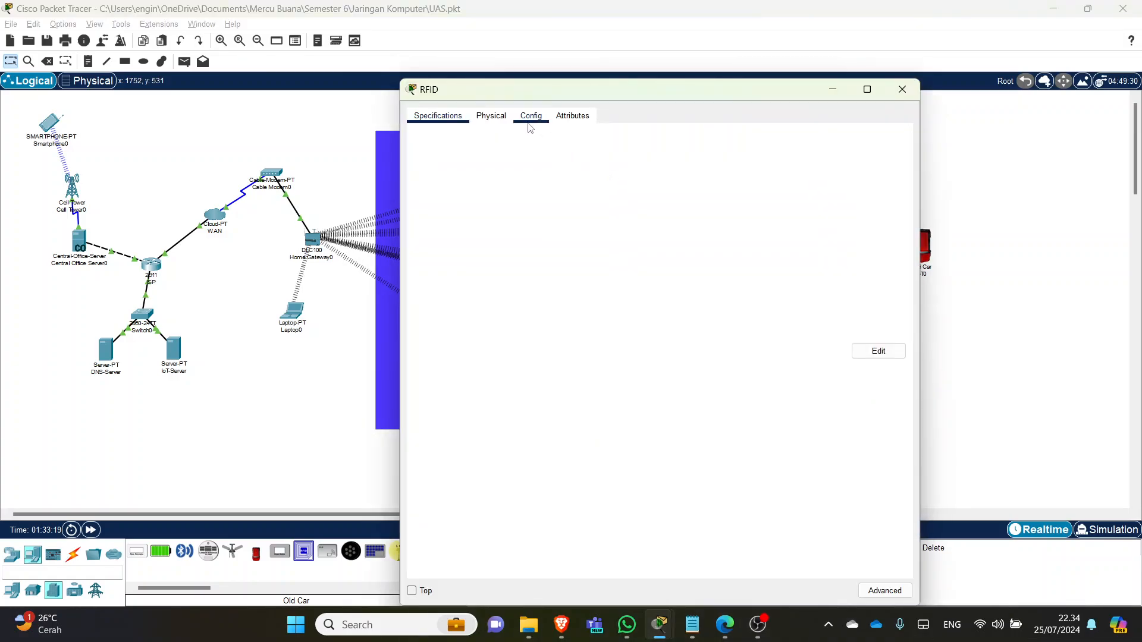
left_click(457, 203)
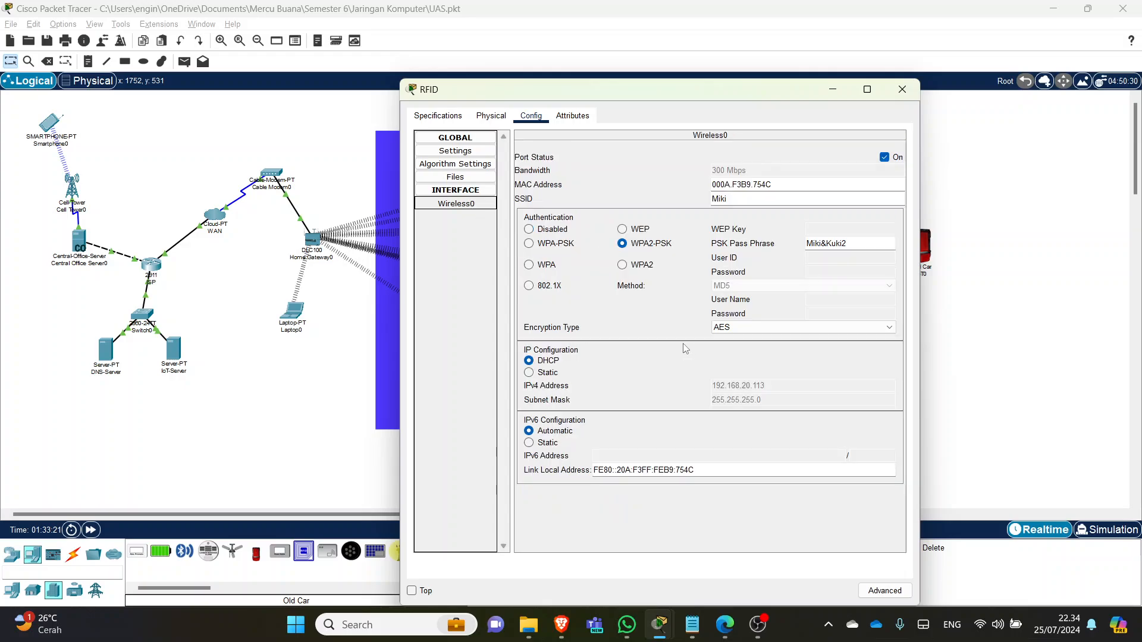
left_click(902, 89)
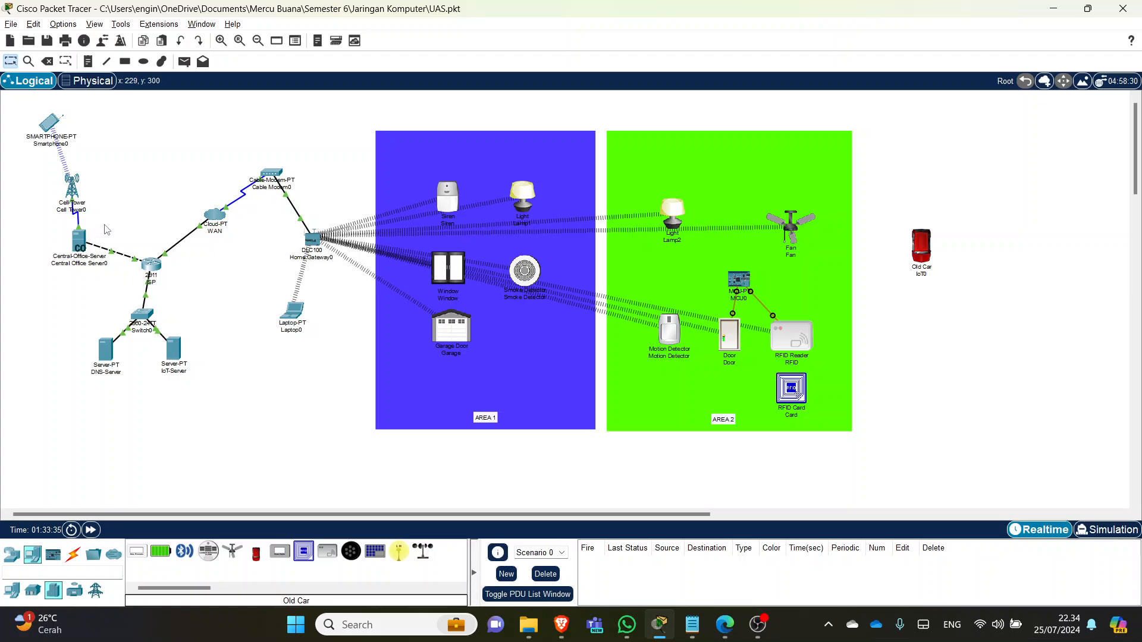
left_click_drag(109, 224, 55, 285)
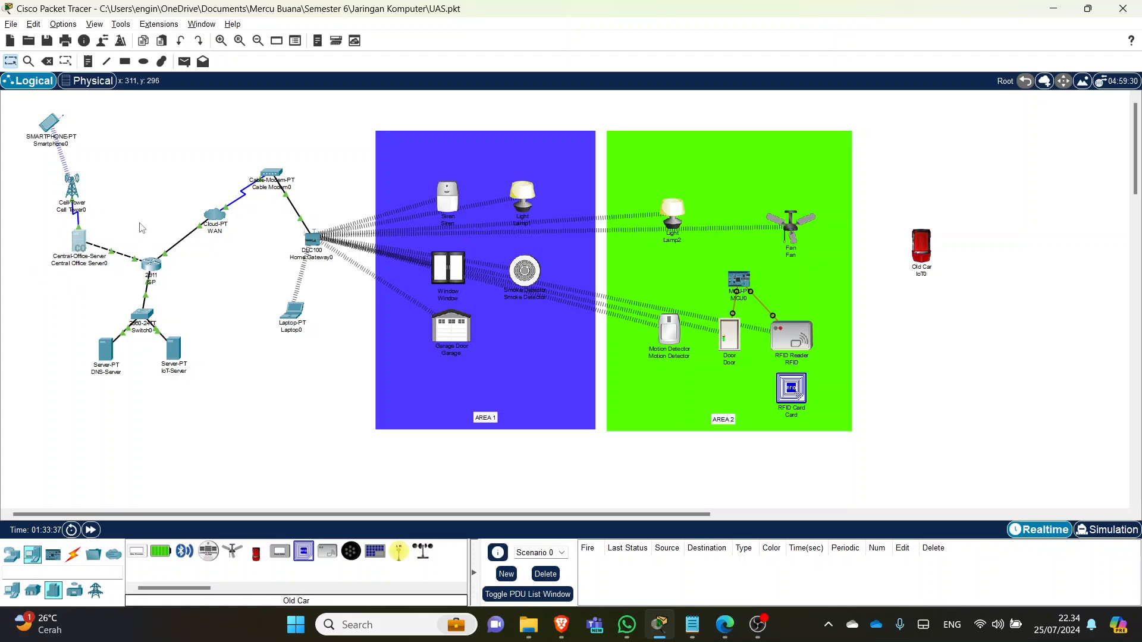
left_click_drag(159, 191, 248, 252)
left_click_drag(122, 235, 162, 329)
left_click_drag(120, 295, 164, 337)
left_click(196, 290)
left_click_drag(128, 230, 173, 290)
left_click(208, 277)
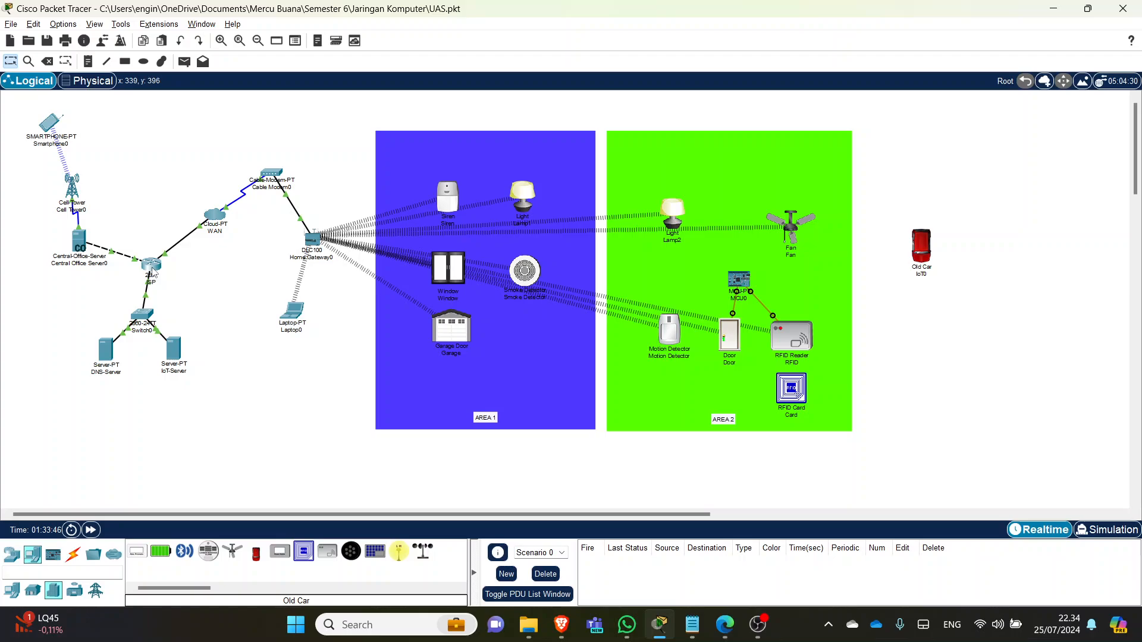
mouse_move(153, 273)
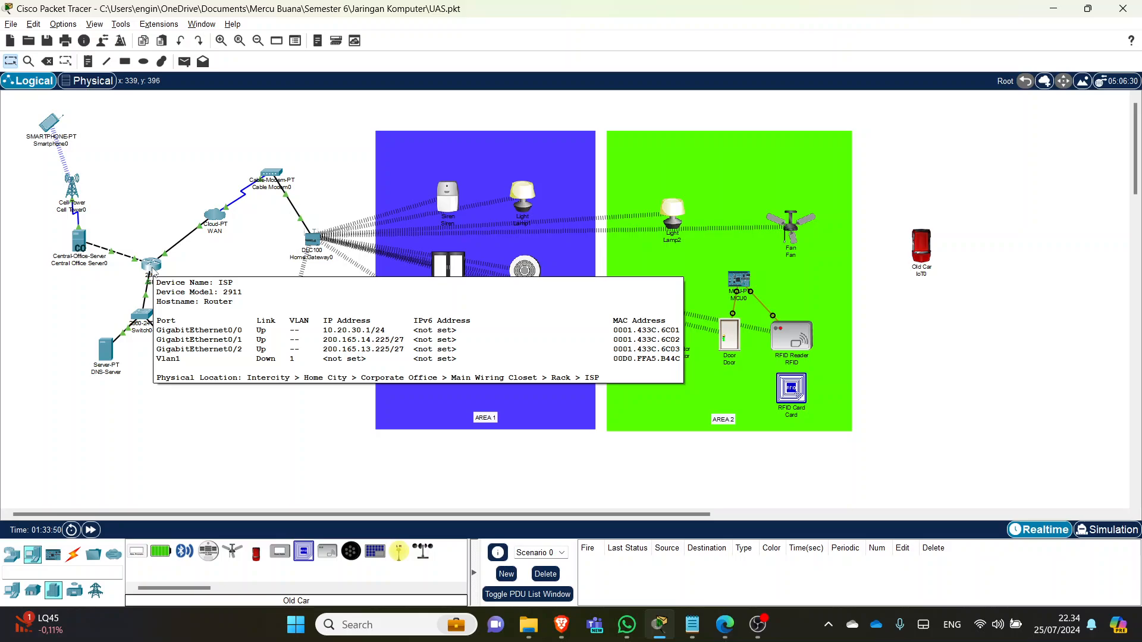
left_click(151, 269)
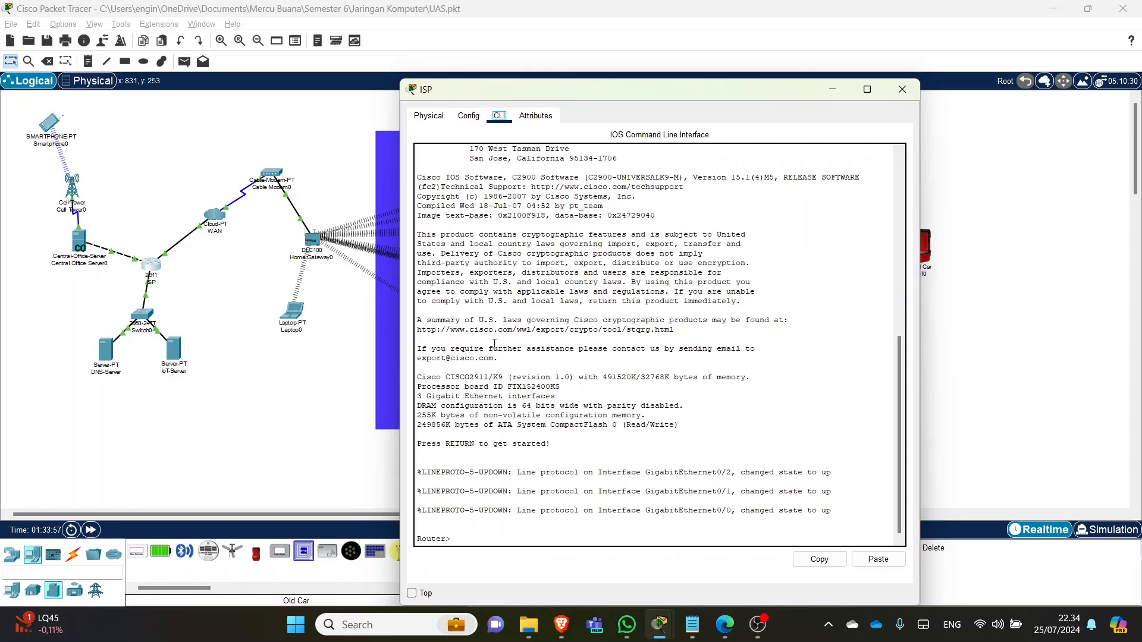
left_click(492, 532)
key("Return")
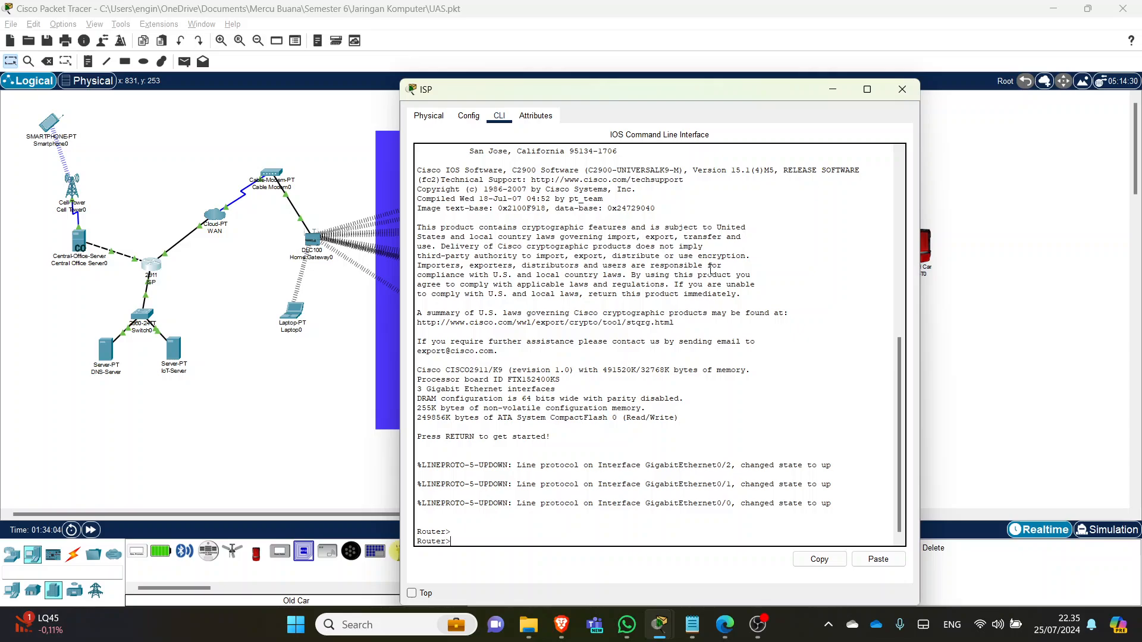
left_click(902, 89)
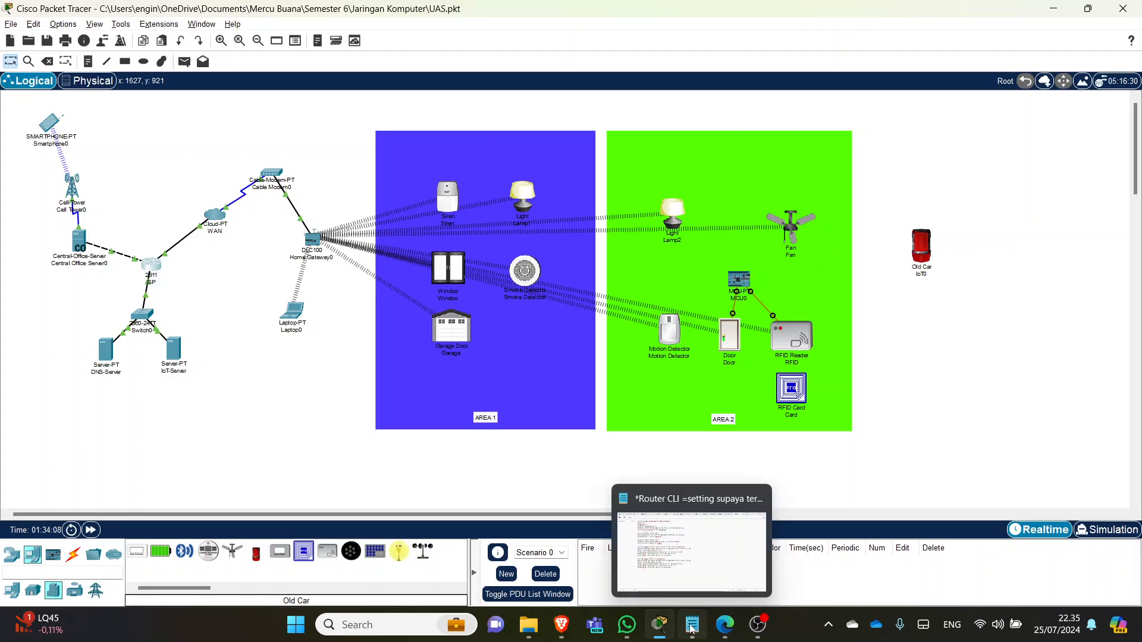
left_click(680, 483)
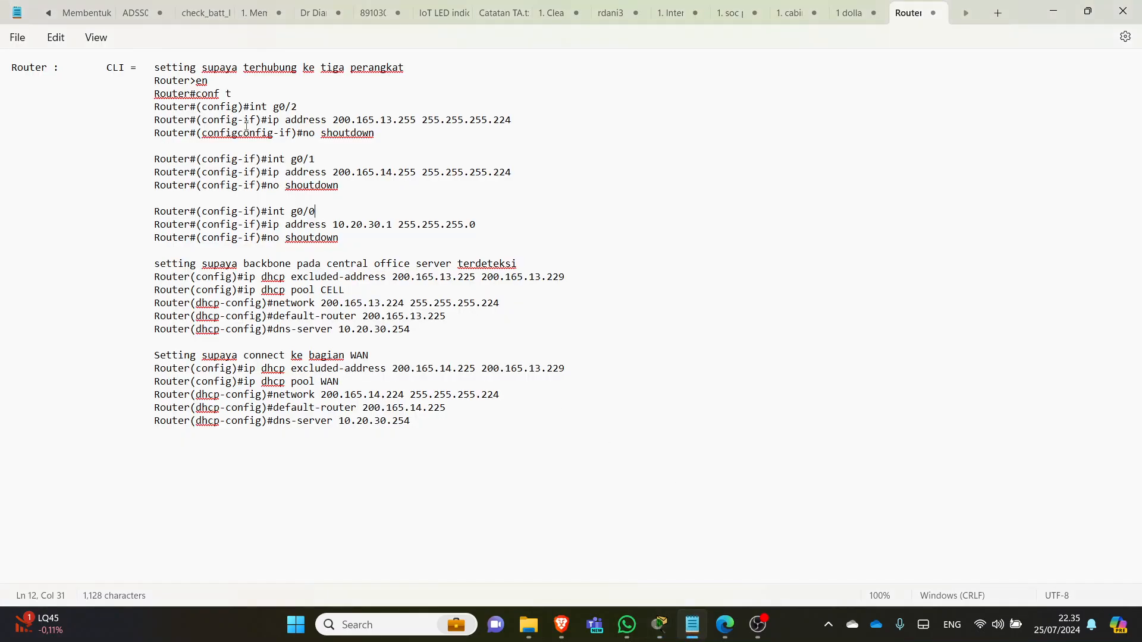
left_click_drag(389, 132, 221, 93)
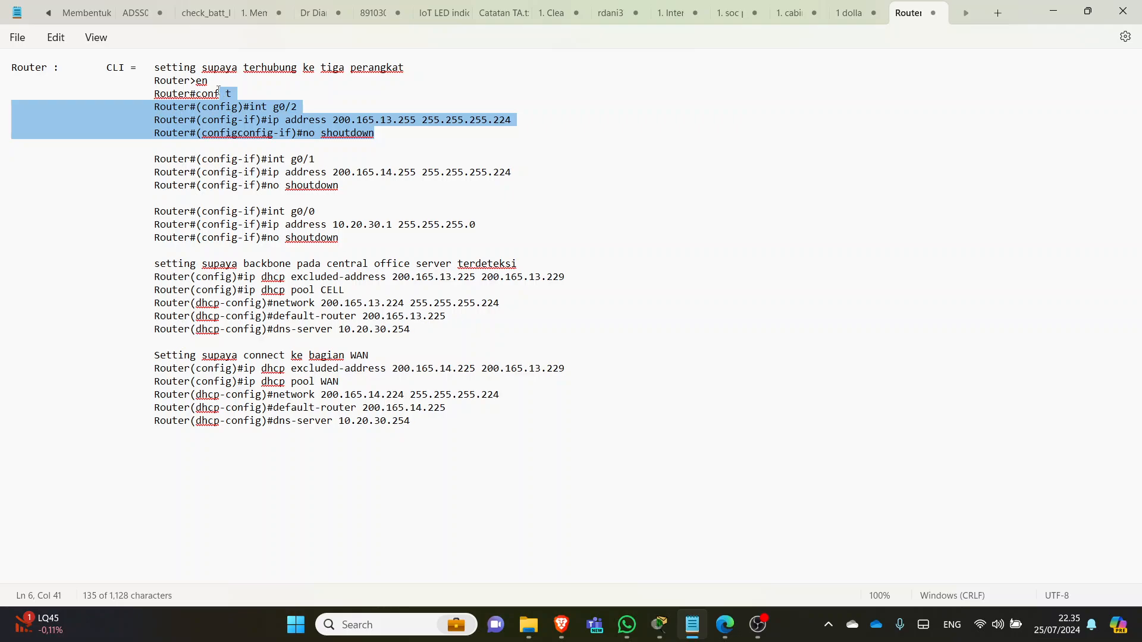
left_click(192, 80)
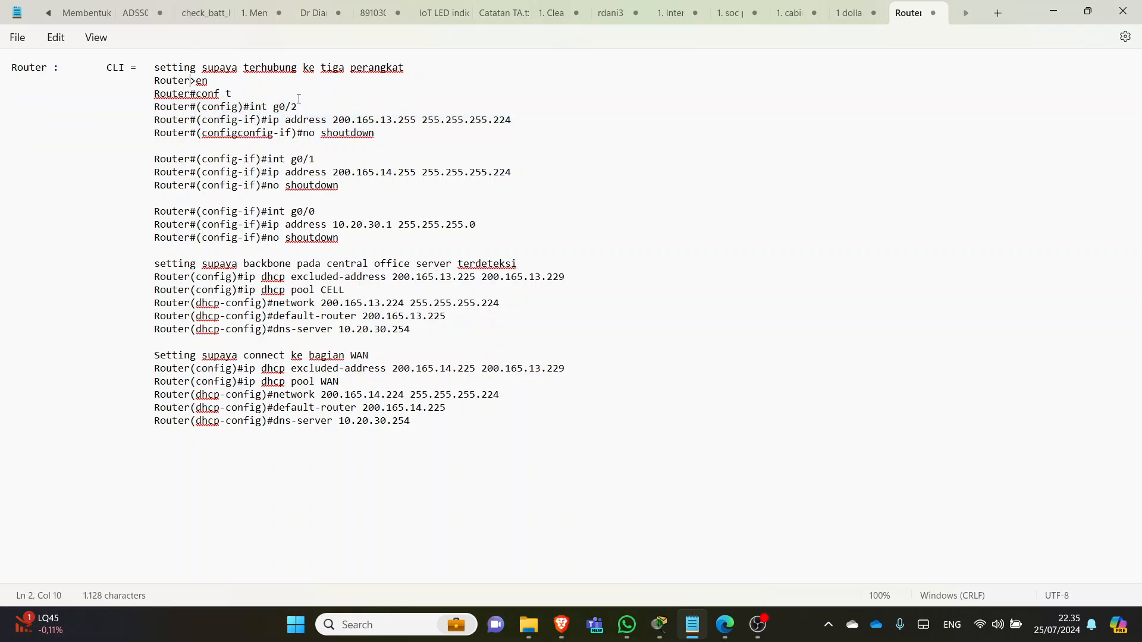
left_click_drag(208, 85, 253, 105)
left_click(197, 94)
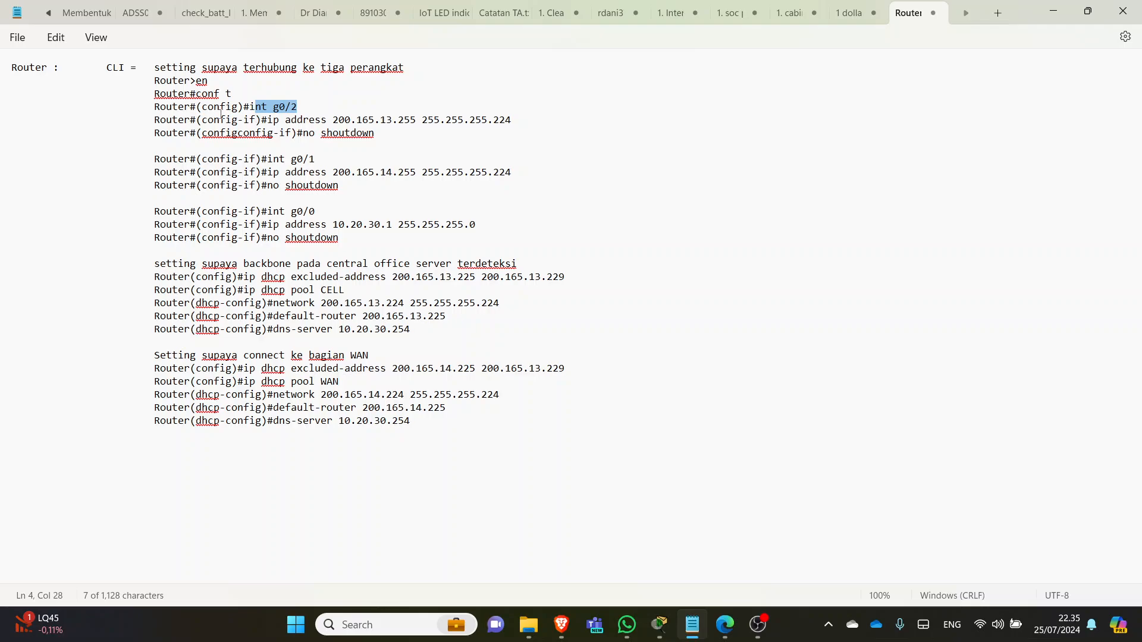
left_click_drag(309, 120, 261, 113)
left_click(289, 110)
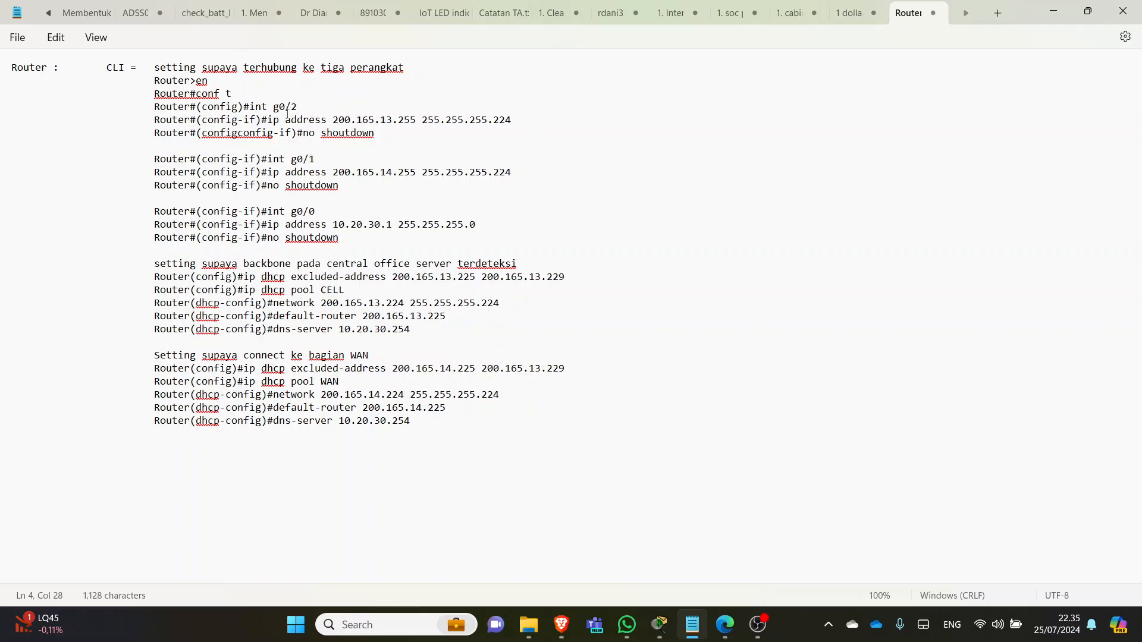
key("alt+Tab")
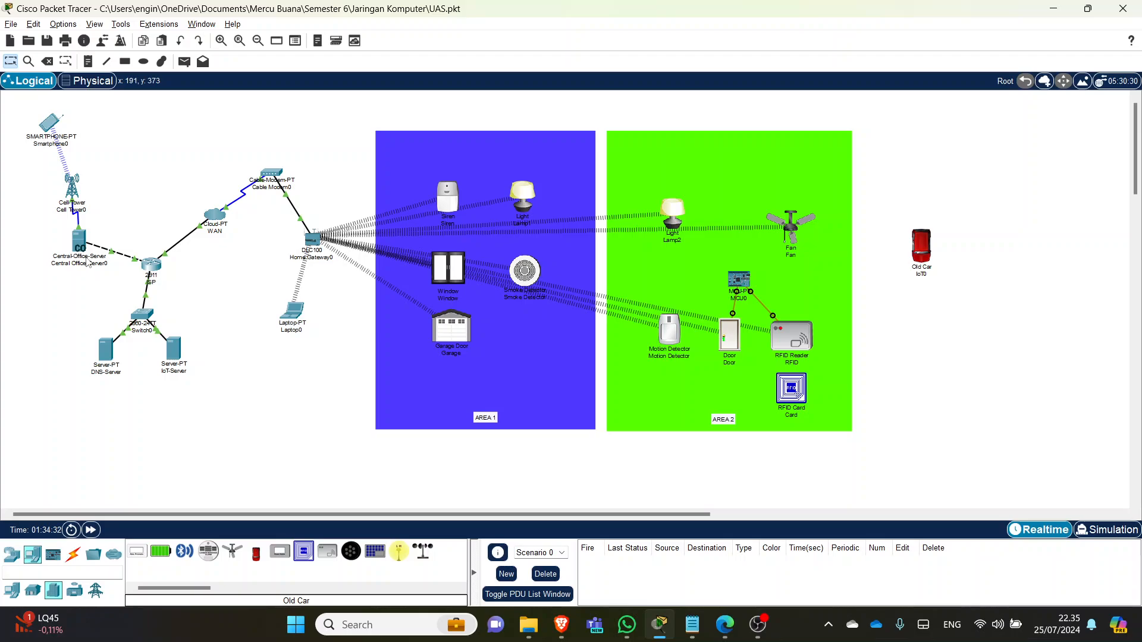
- Scroll the Logical workspace to inspect the ISP router's links, then return to the router notes
key("alt+Tab")
key("alt+Tab")
scroll(137, 268, "up", 5)
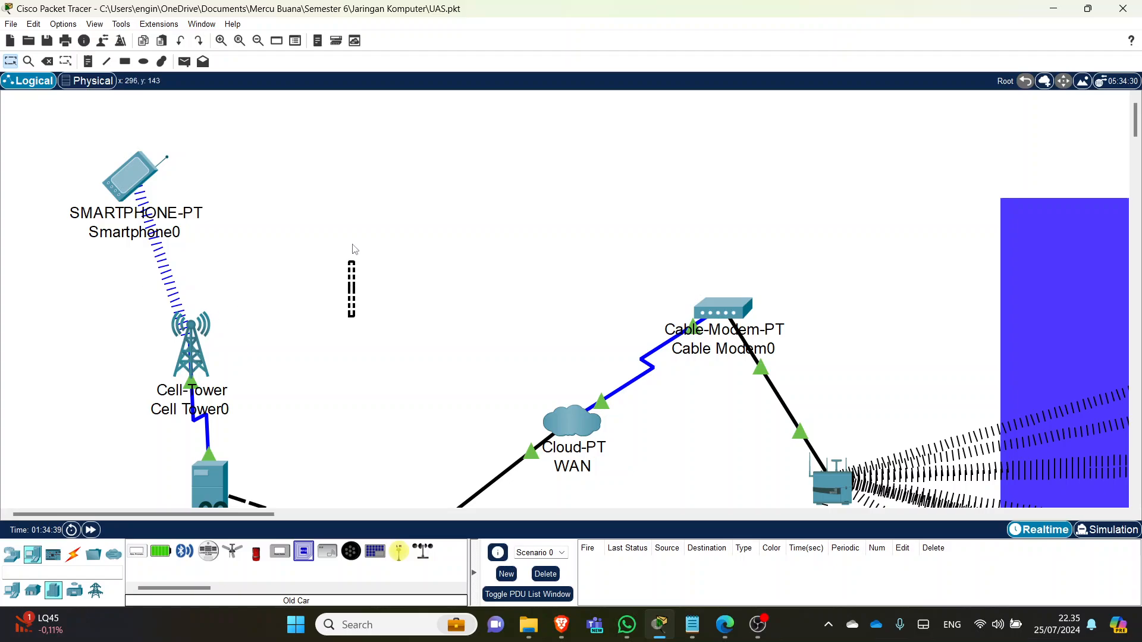
scroll(381, 320, "down", 5)
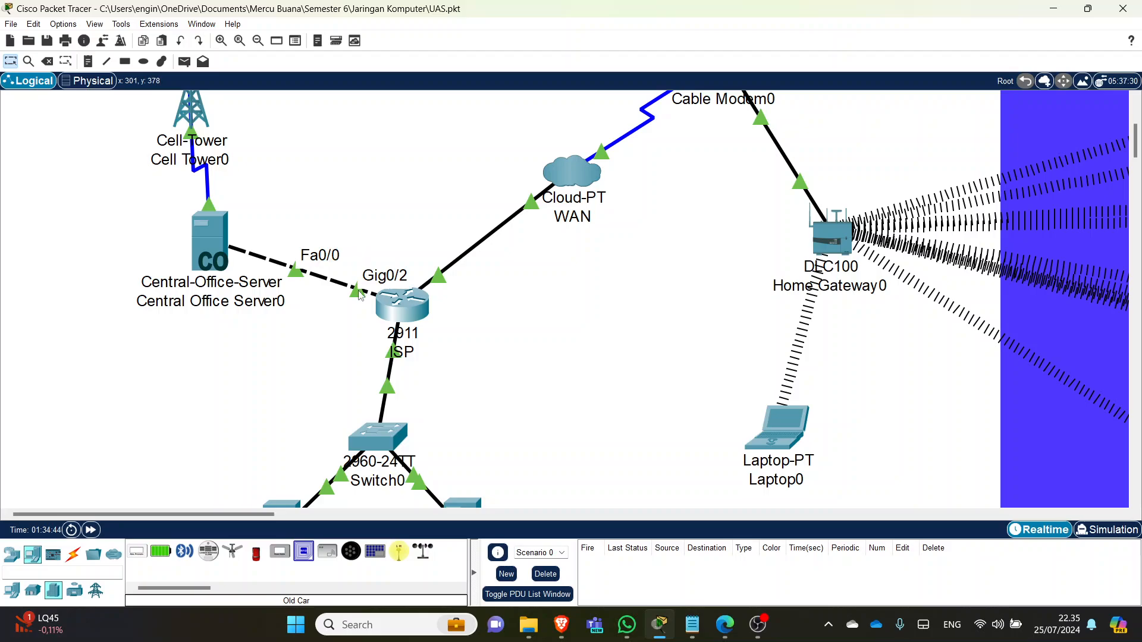
key("alt+Tab")
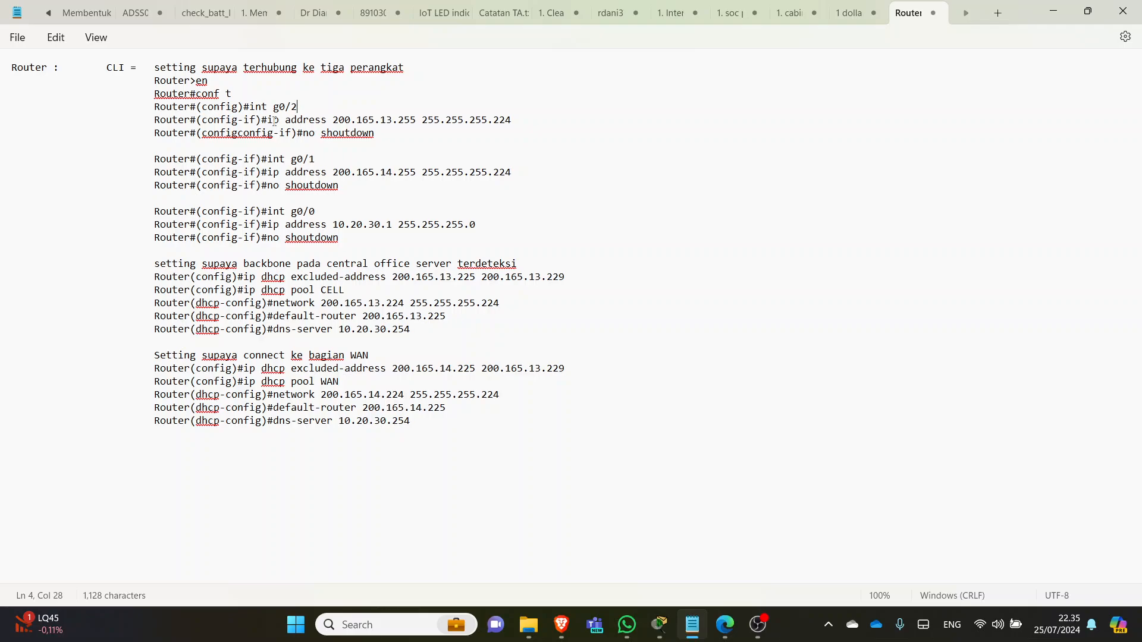
left_click_drag(513, 121, 309, 143)
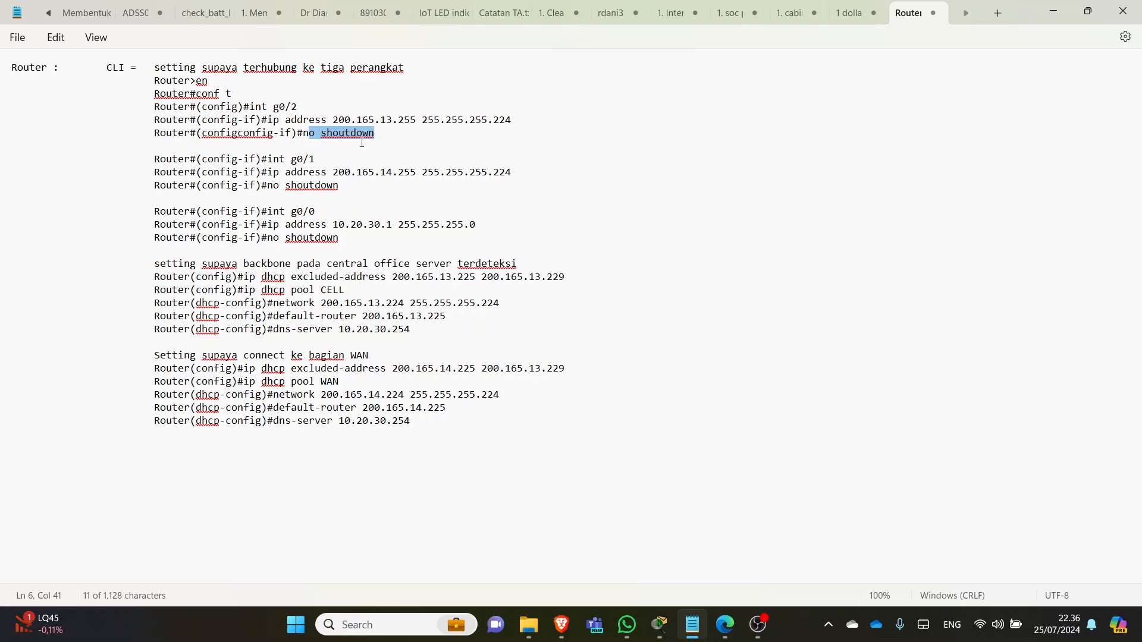
left_click(395, 137)
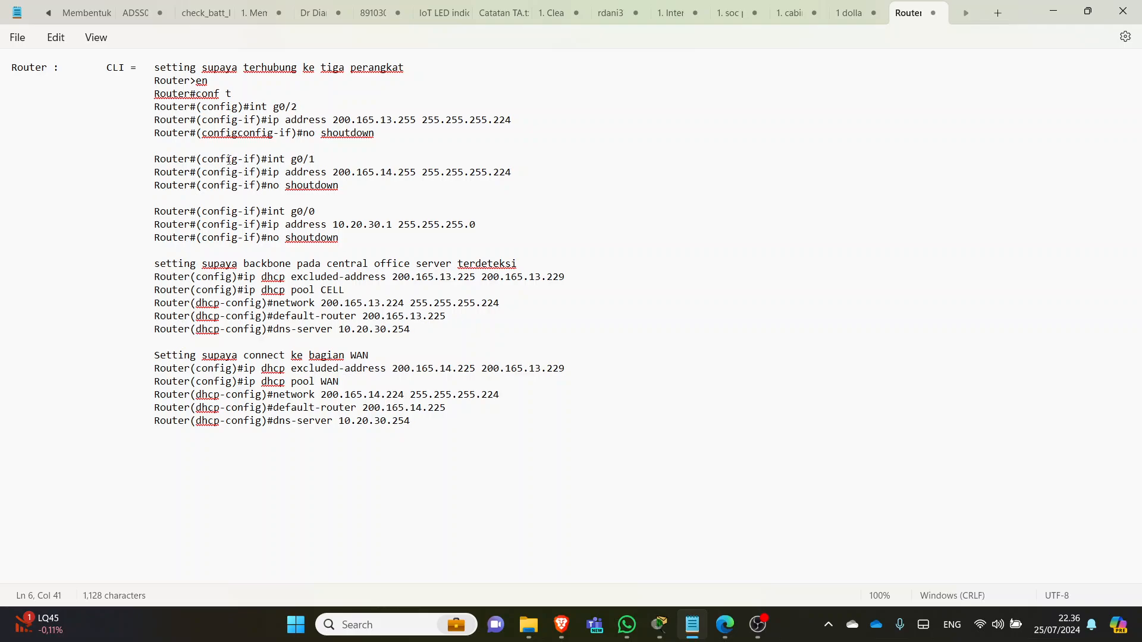
key("alt+Tab")
key("alt+Tab")
key("alt+Tab")
key("alt+Tab")
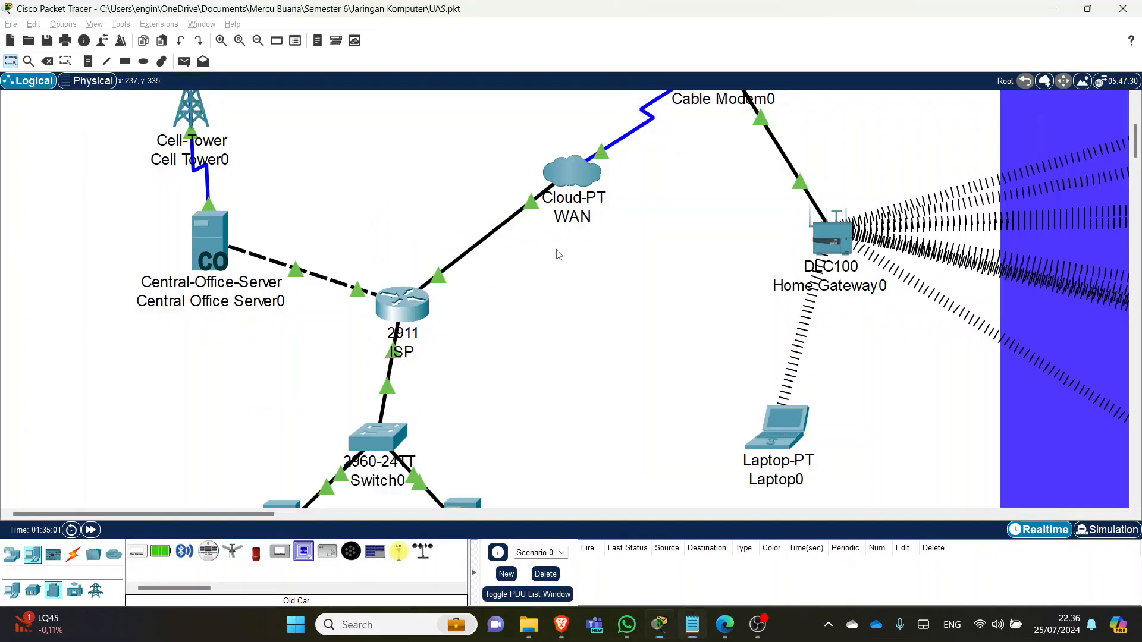
key("alt+Tab")
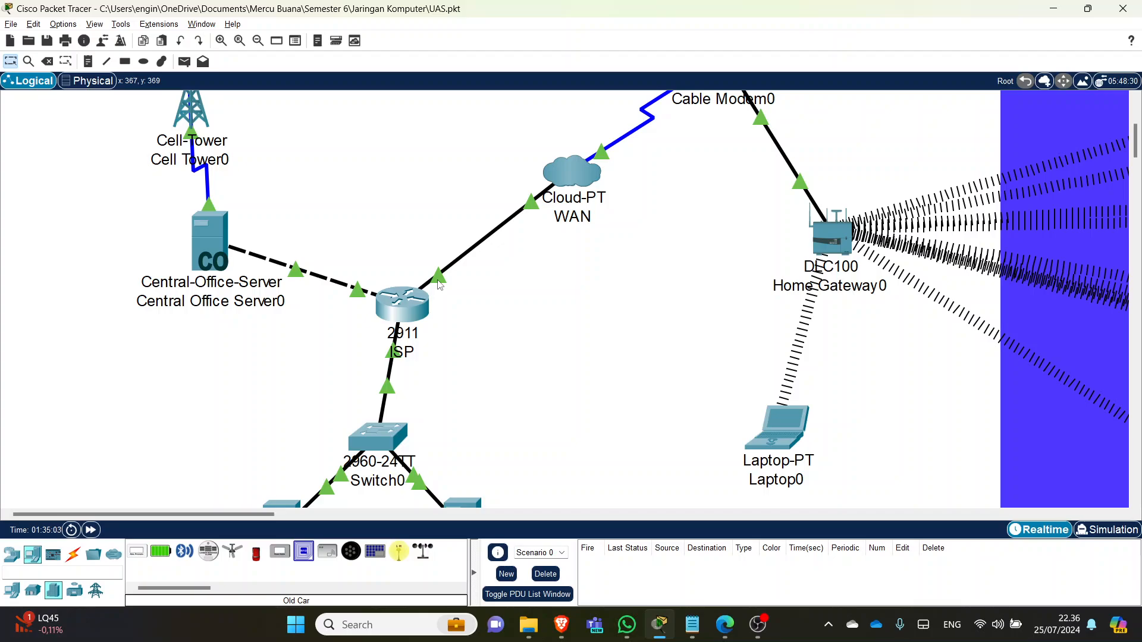
mouse_move(439, 284)
key("alt+Tab")
key("alt+Tab")
key("alt+Tab")
key("alt+Tab")
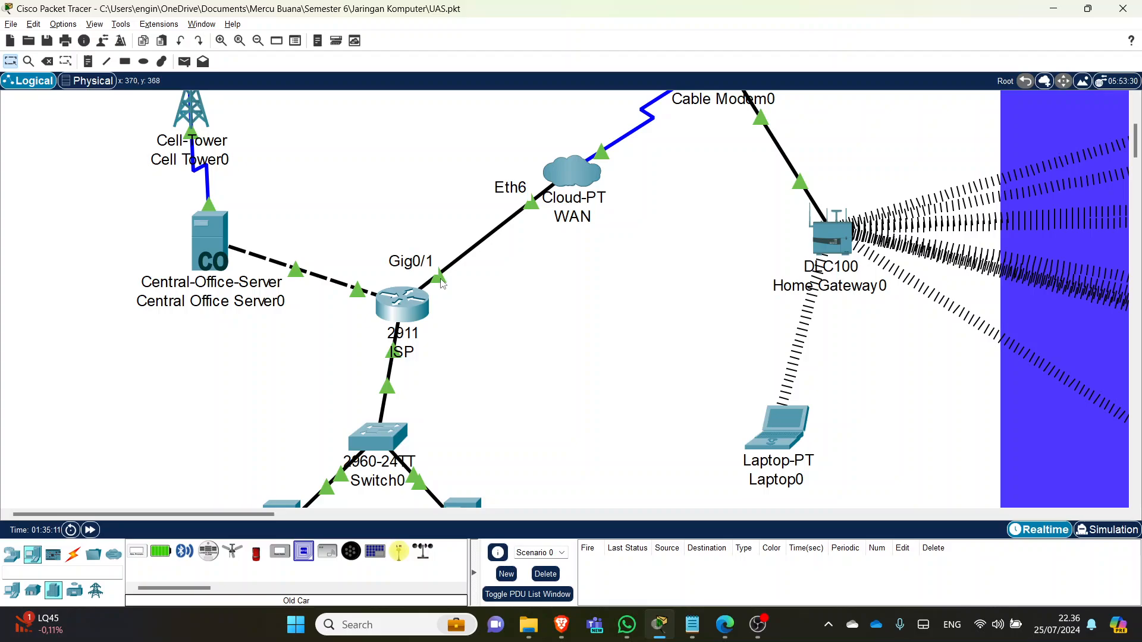
key("alt+Tab")
left_click_drag(335, 207, 261, 212)
left_click_drag(316, 160, 256, 159)
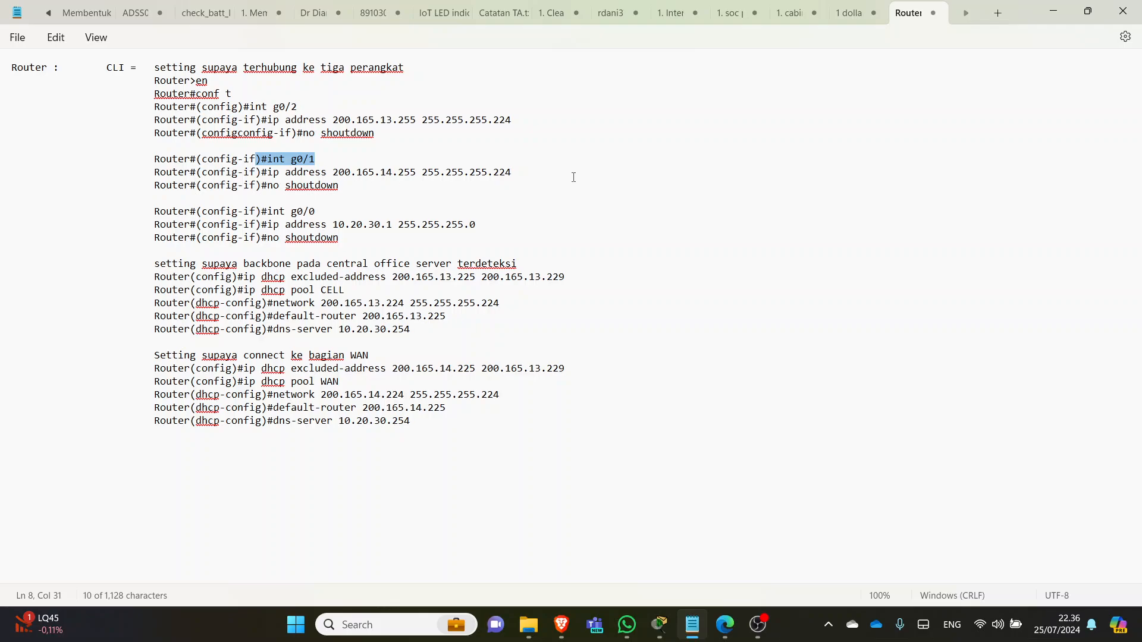
left_click_drag(549, 173, 267, 172)
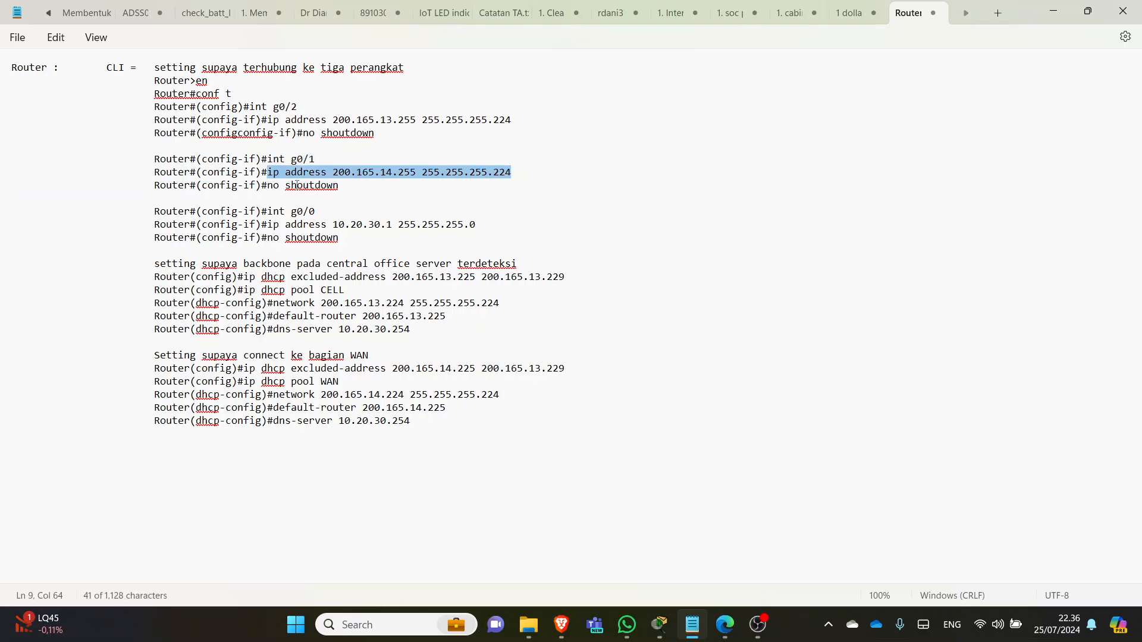
left_click_drag(342, 189, 286, 190)
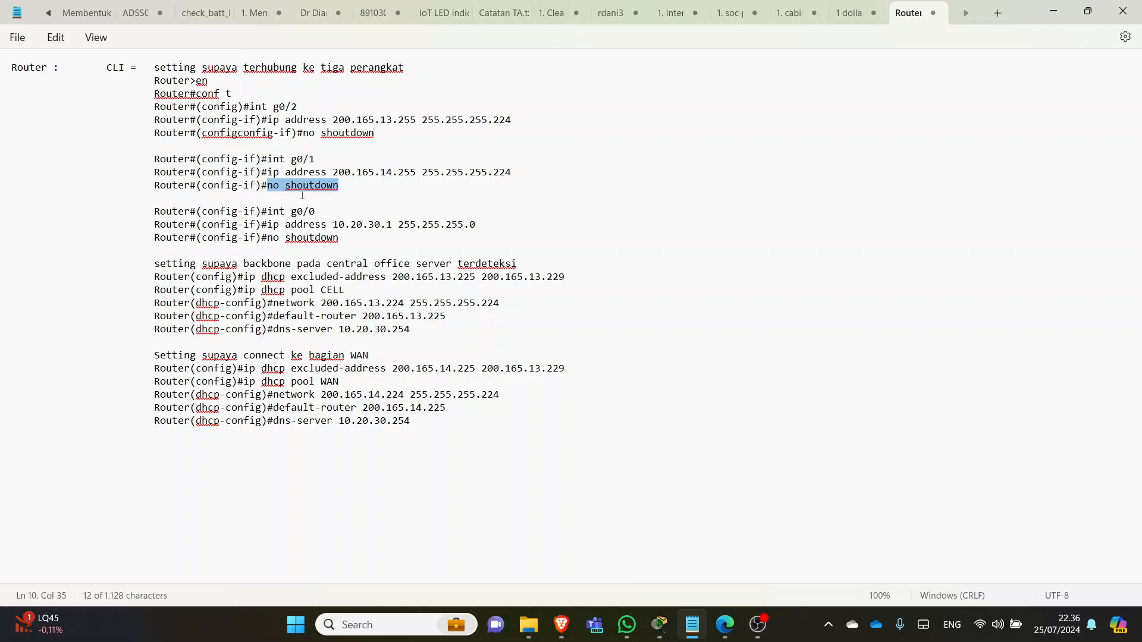
key("alt+Tab")
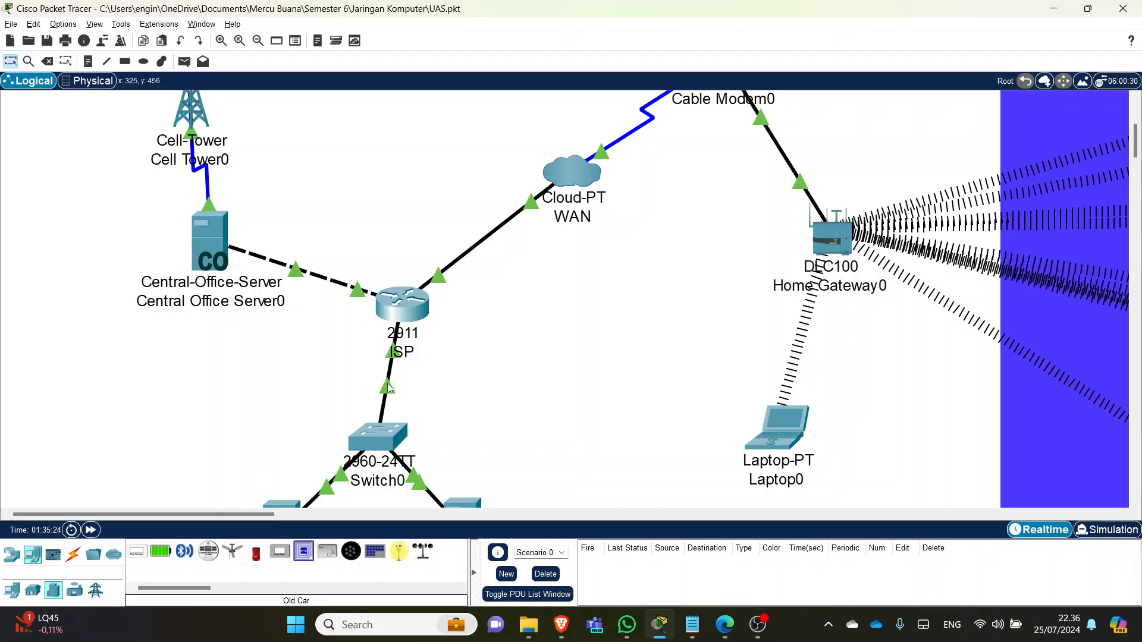
mouse_move(387, 386)
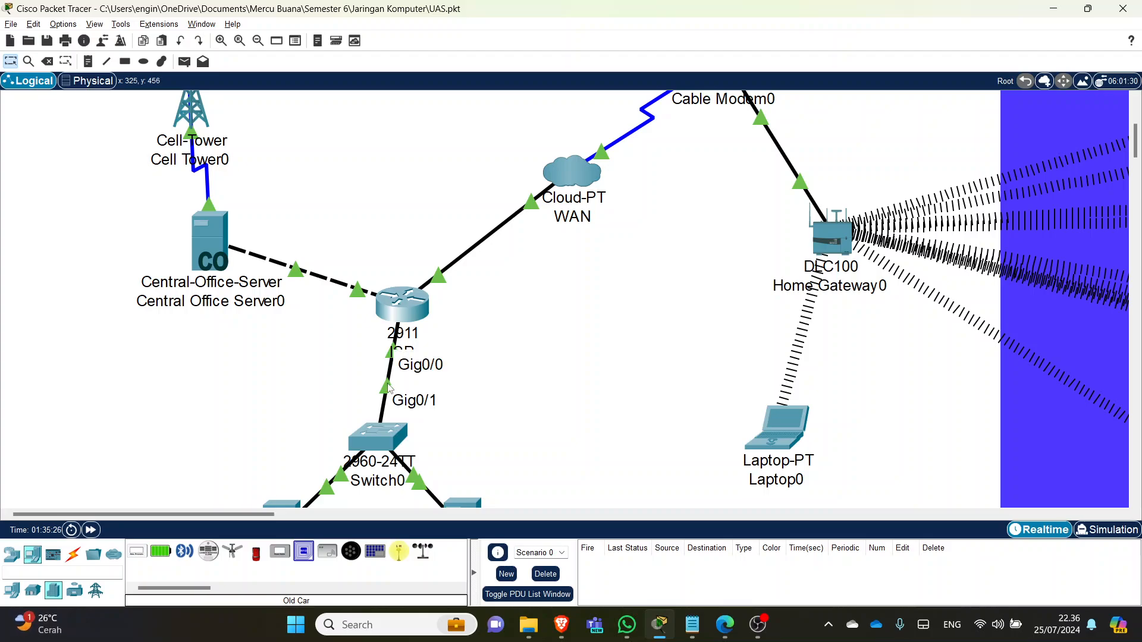
key("alt+Tab")
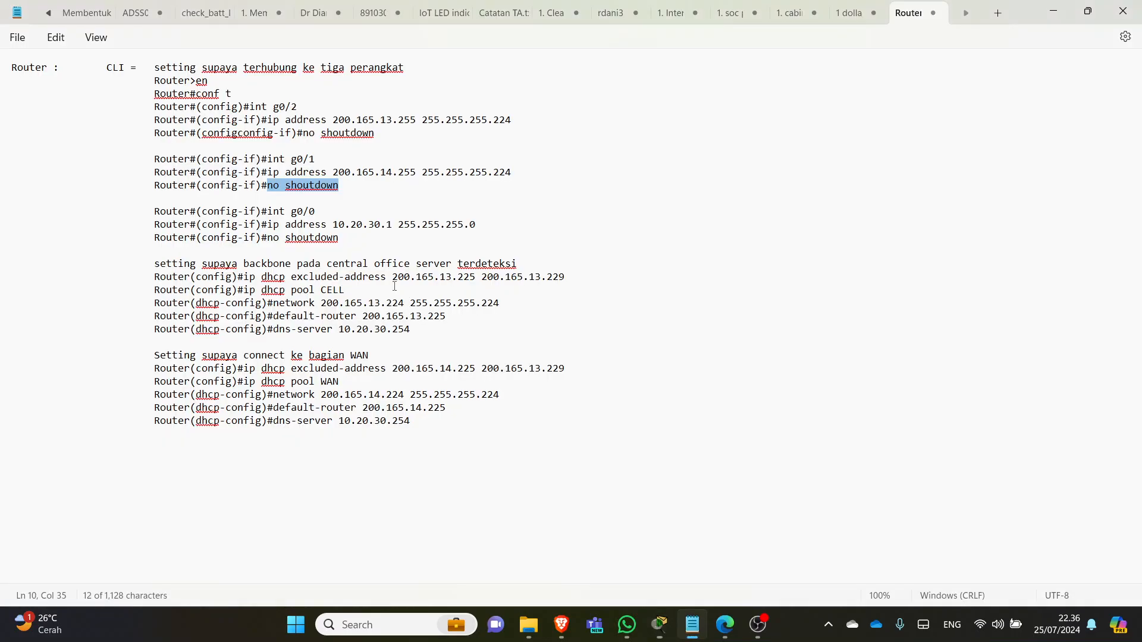
left_click_drag(316, 212, 280, 213)
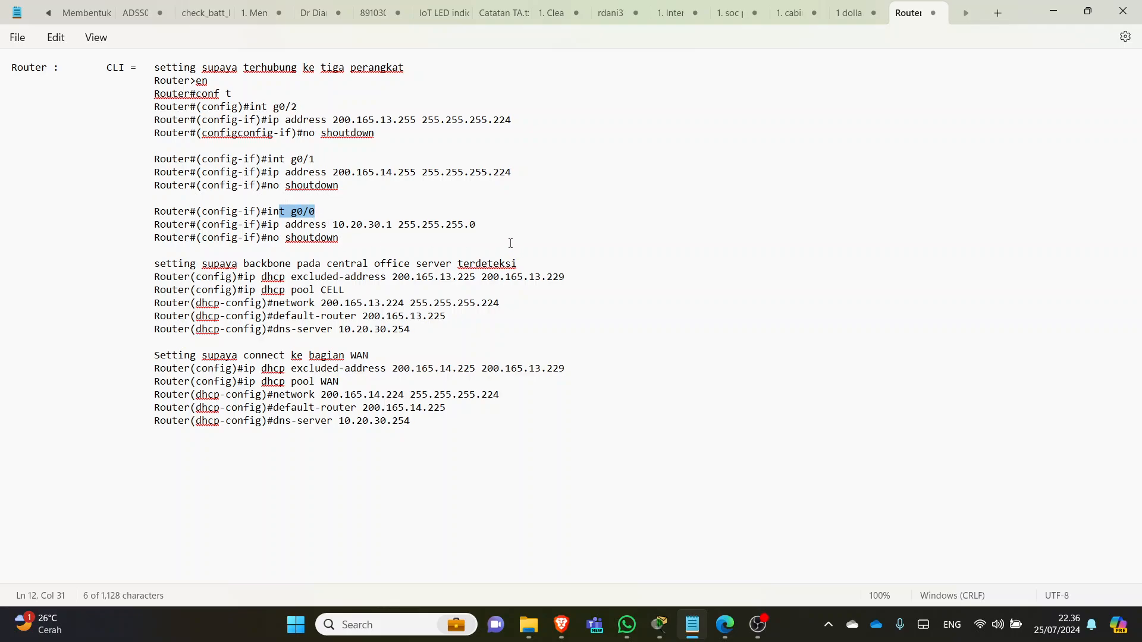
left_click_drag(499, 226, 274, 225)
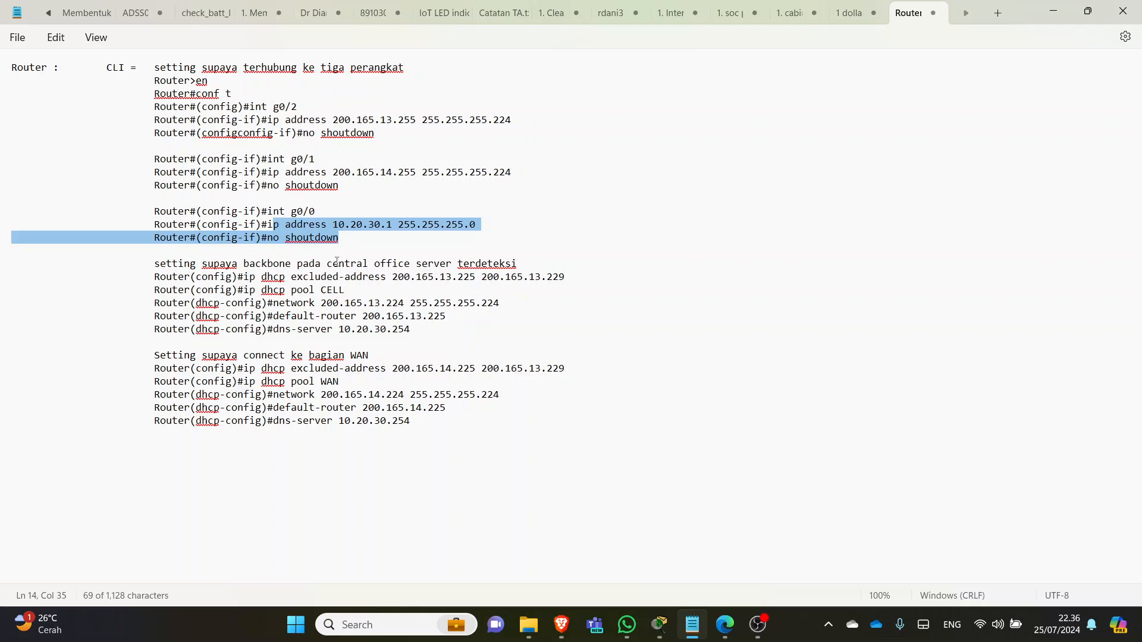
key("alt+Tab")
- Scroll the workspace to view the whole topology and open Central Office Server0
scroll(414, 203, "down", 3)
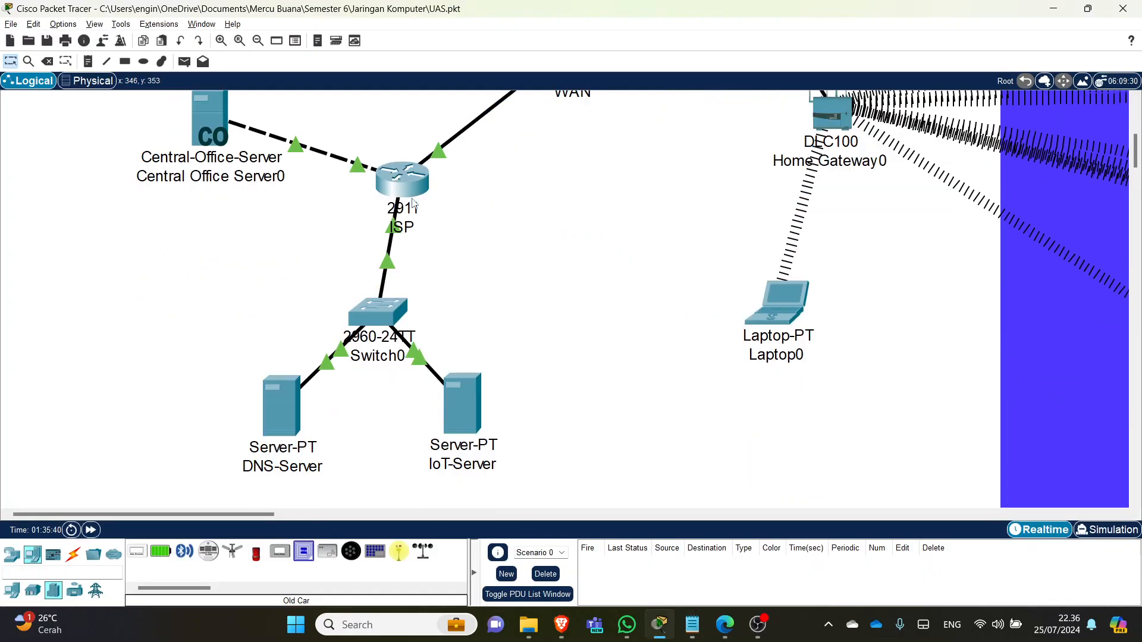
scroll(433, 203, "up", 2)
scroll(436, 206, "down", 1)
scroll(437, 206, "up", 1)
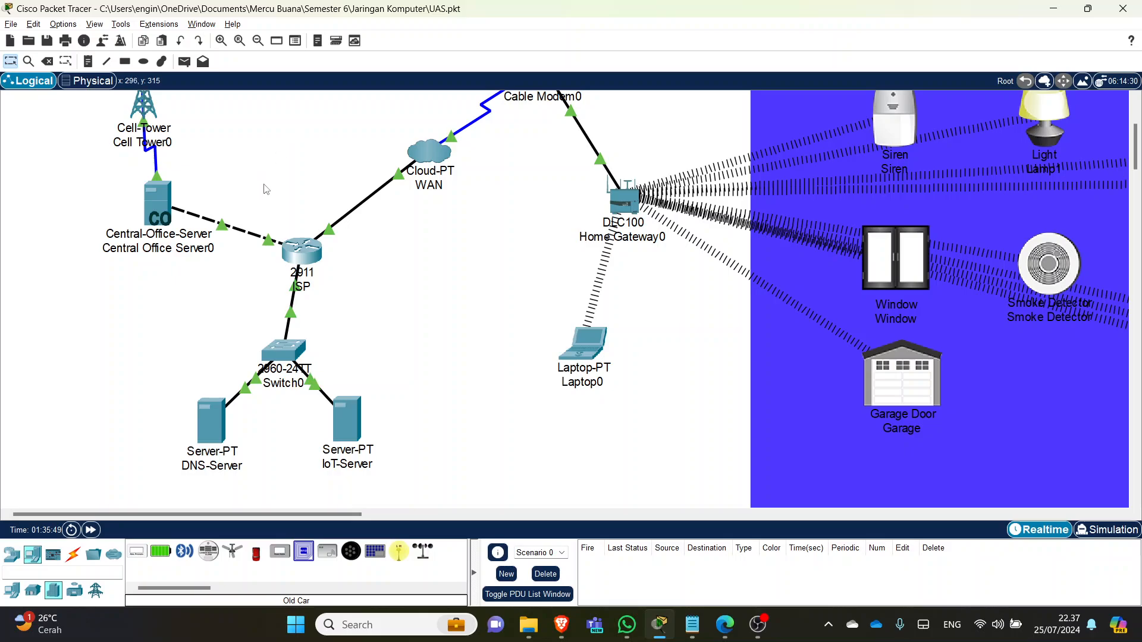
left_click(159, 205)
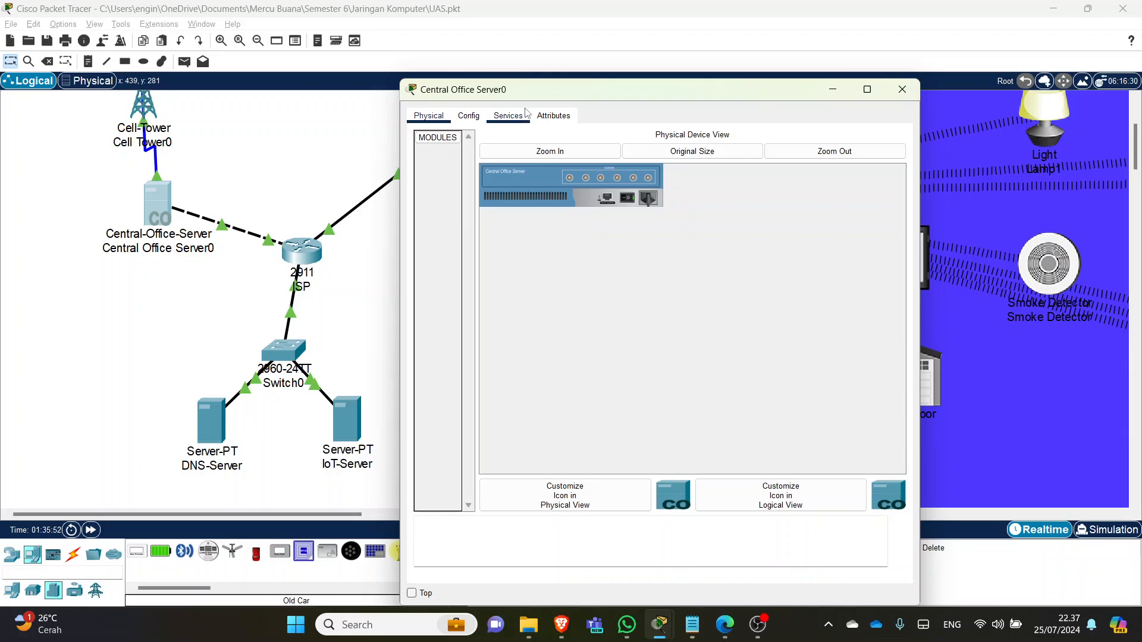
left_click(506, 118)
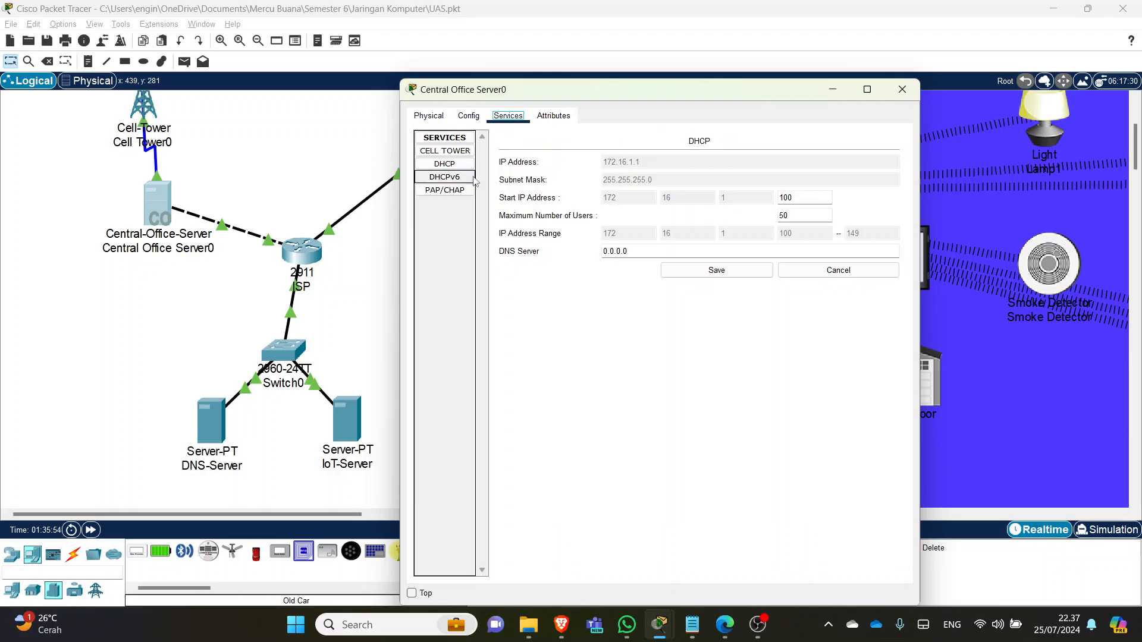
left_click(473, 116)
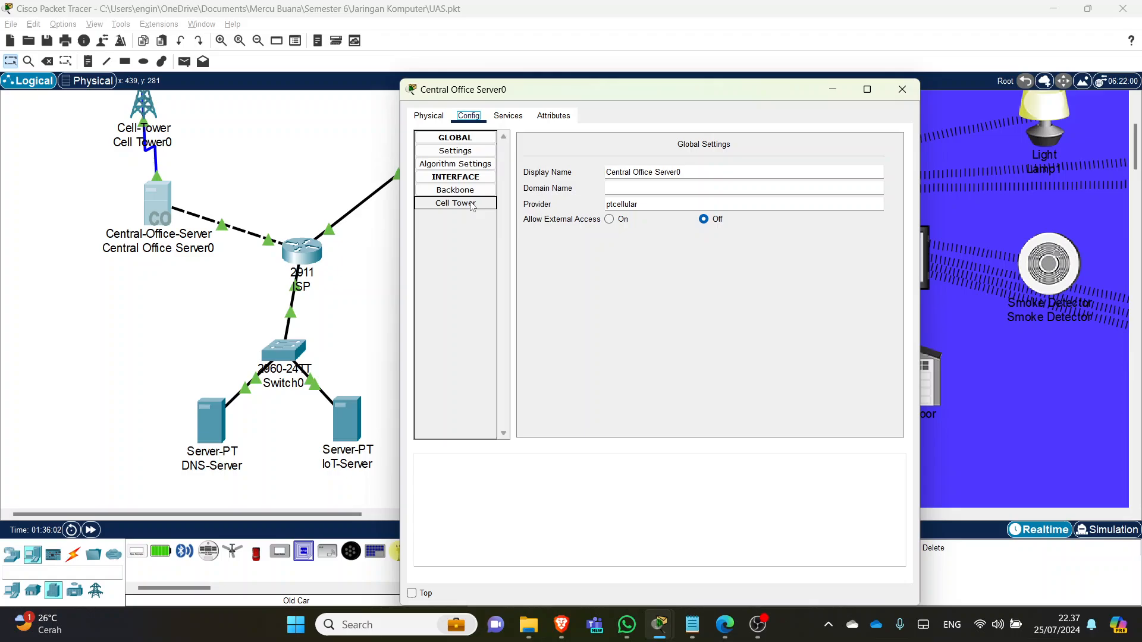
left_click(470, 191)
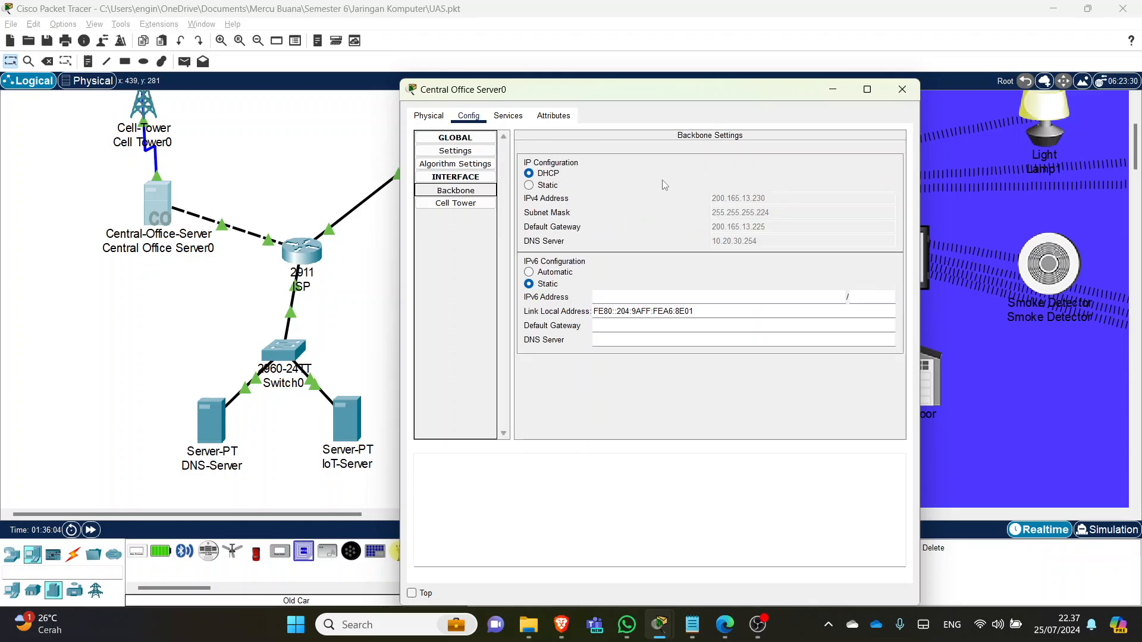
left_click(546, 185)
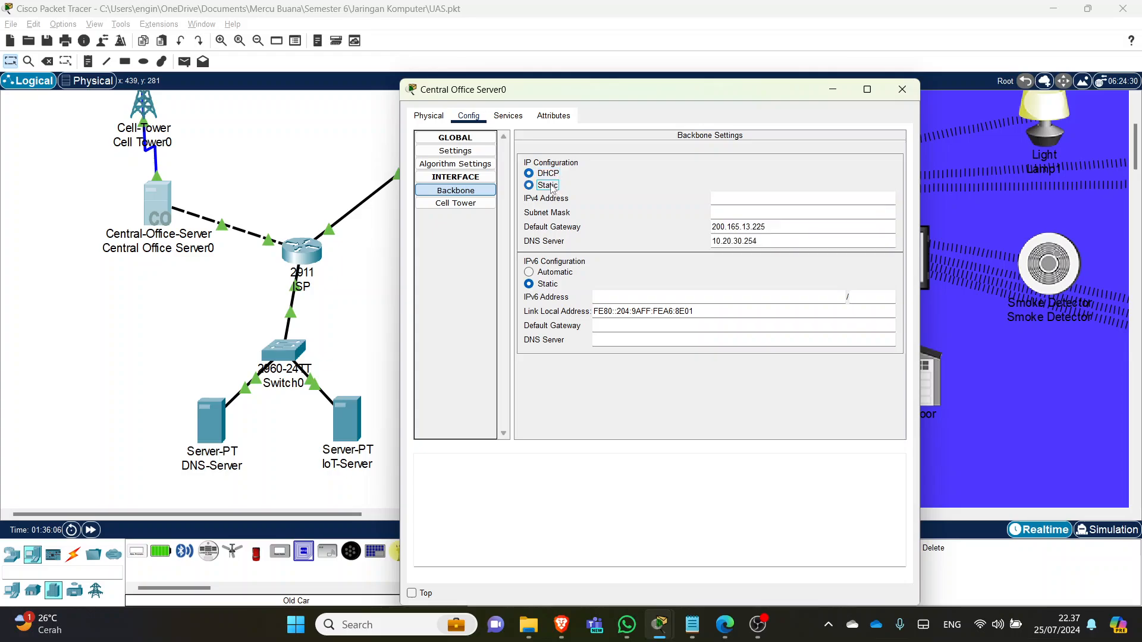
left_click(556, 173)
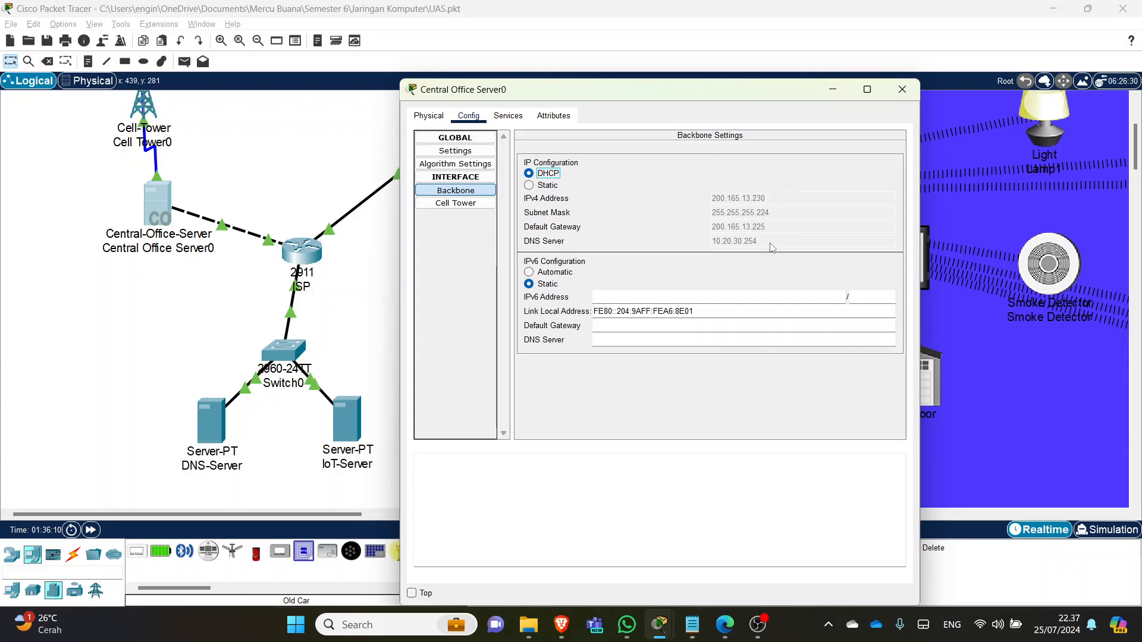
left_click(902, 89)
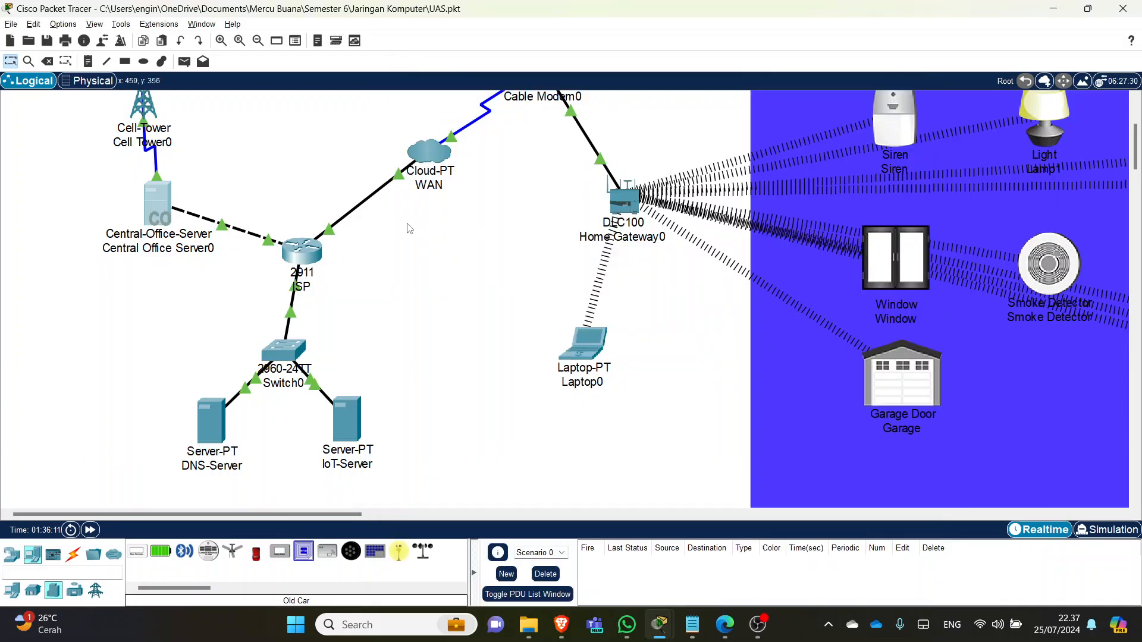
left_click(316, 259)
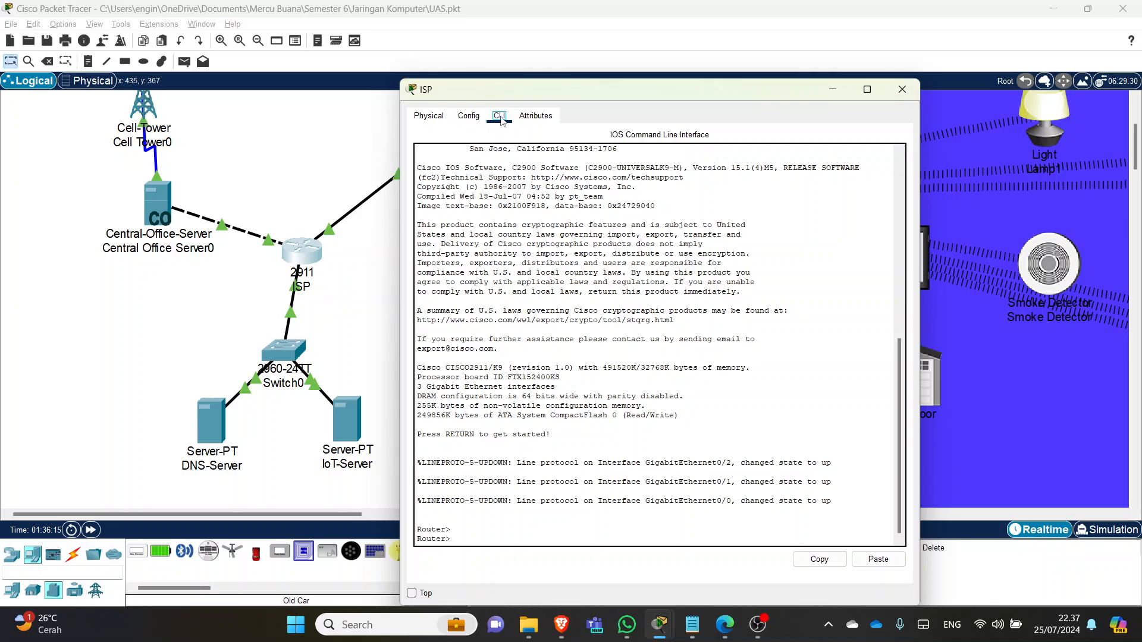
left_click(382, 161)
mouse_move(692, 625)
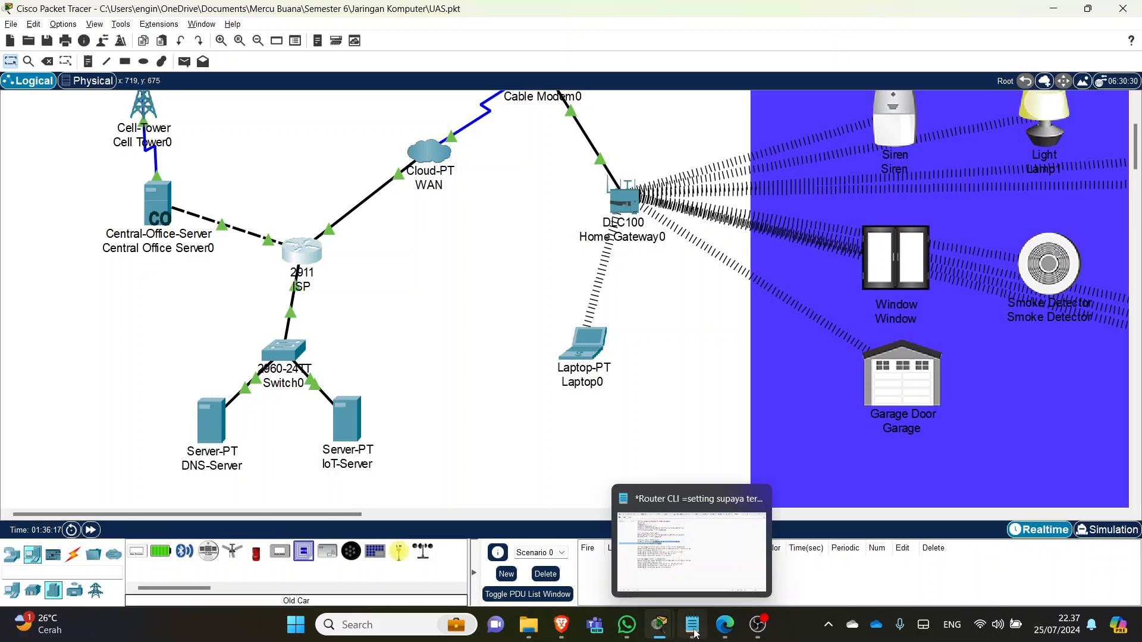
- Check the CELL pool's excluded range 200.165.13.225–200.165.13.229 in the router notes
left_click(724, 563)
left_click(232, 277)
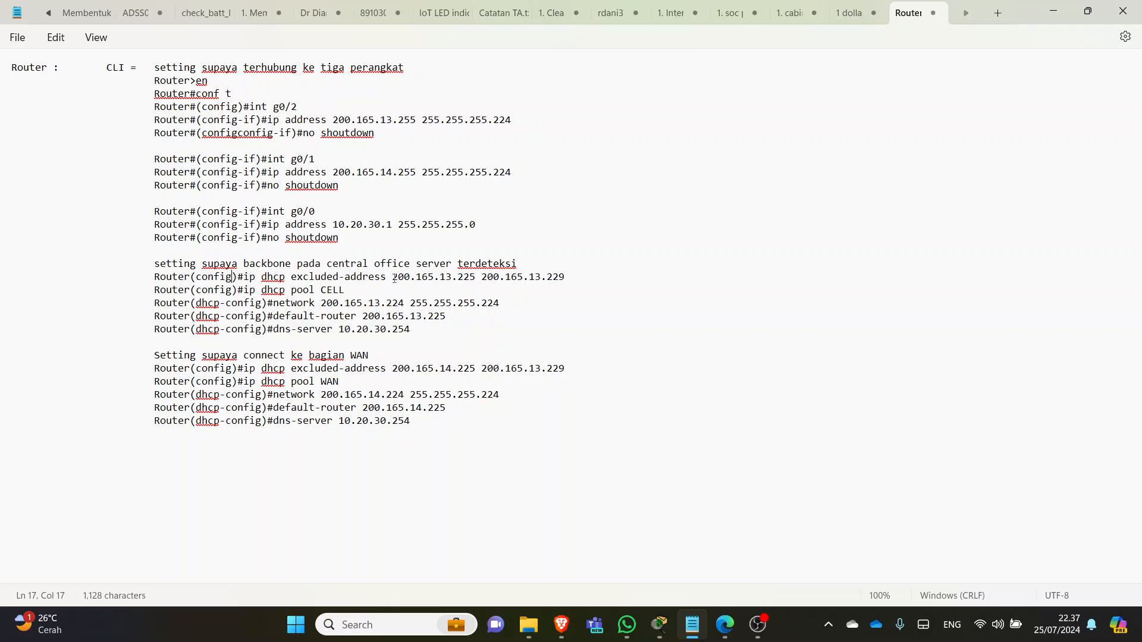
left_click_drag(393, 278, 477, 277)
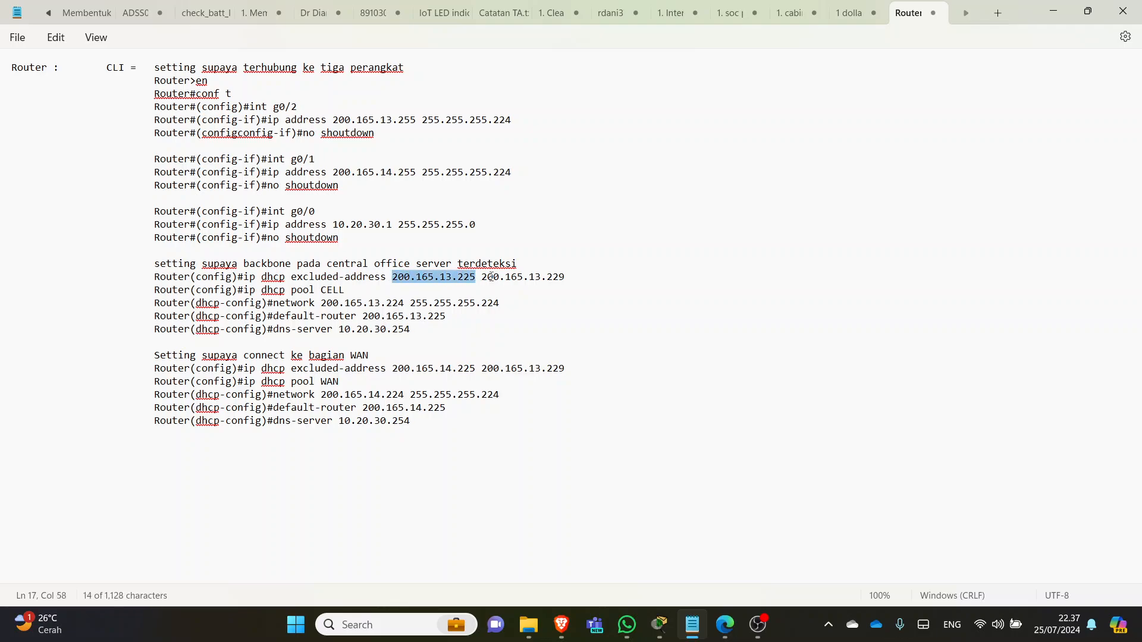
left_click_drag(570, 276, 464, 277)
left_click_drag(564, 278, 545, 278)
left_click(351, 303)
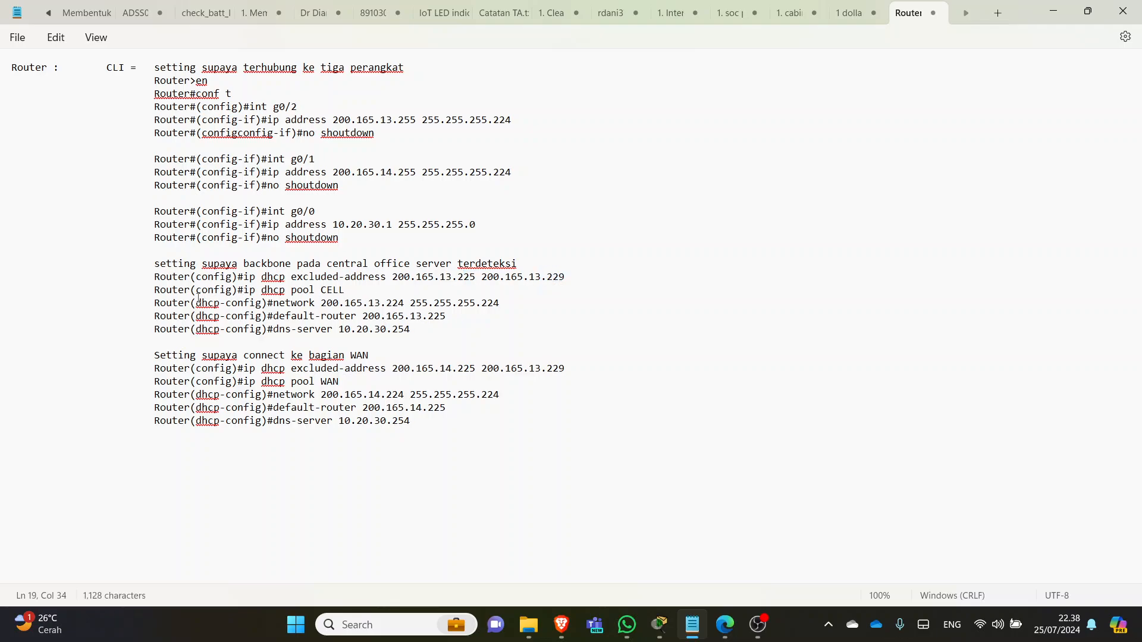
left_click_drag(339, 290, 291, 291)
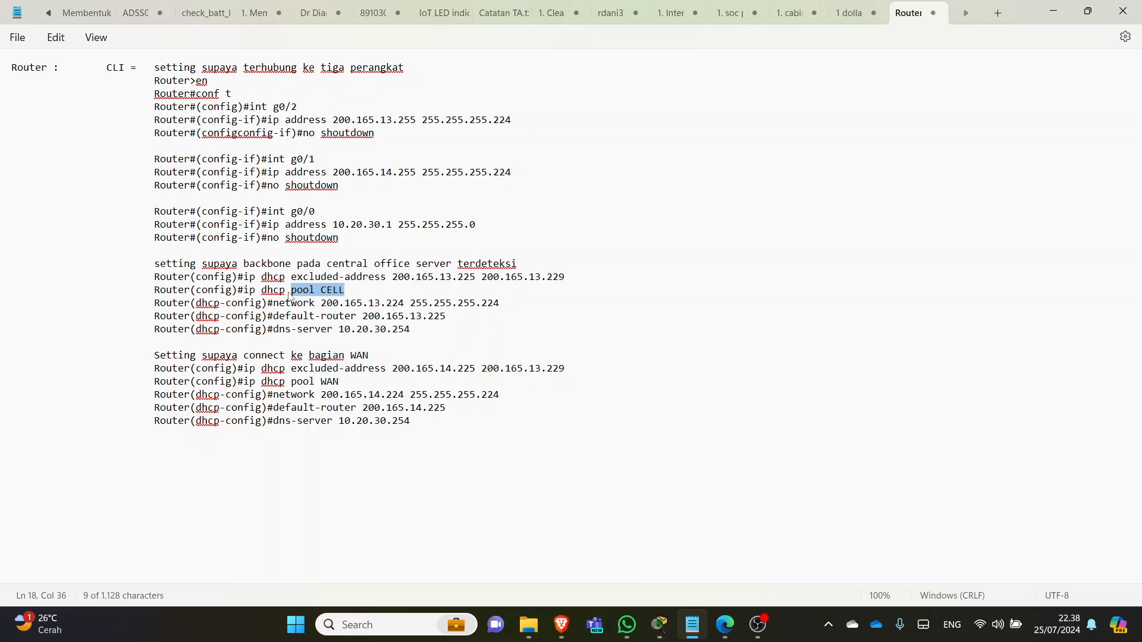
- Check CELL network 200.165.13.224 255.255.255.224, gateway 200.165.13.225 and DNS, then open Central Office Server0
key("alt+Tab")
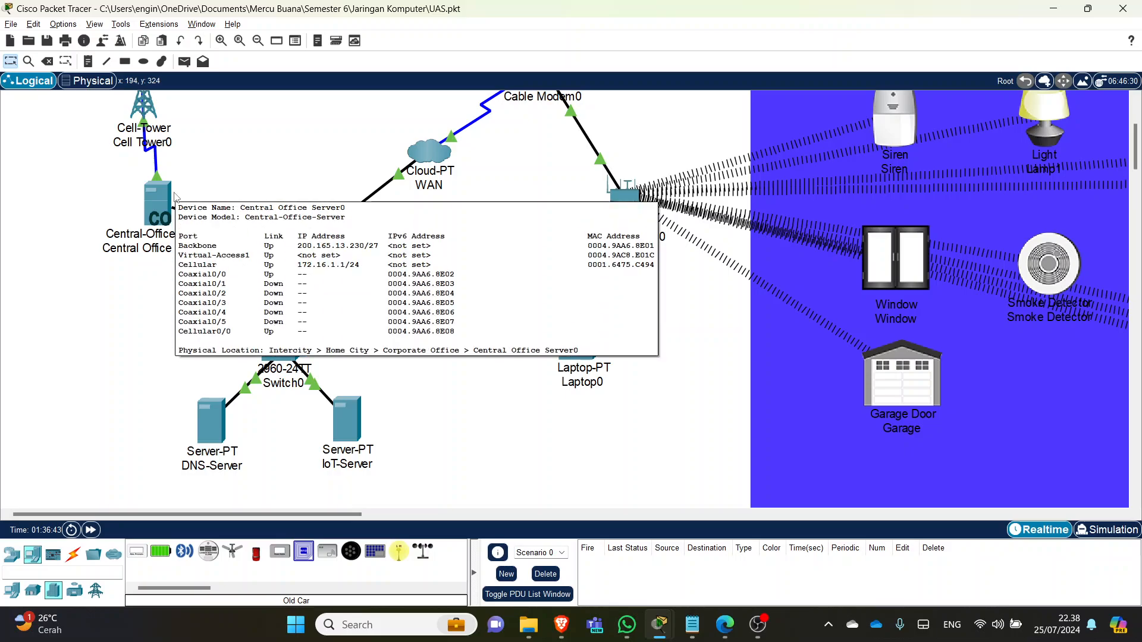
key("alt+Tab")
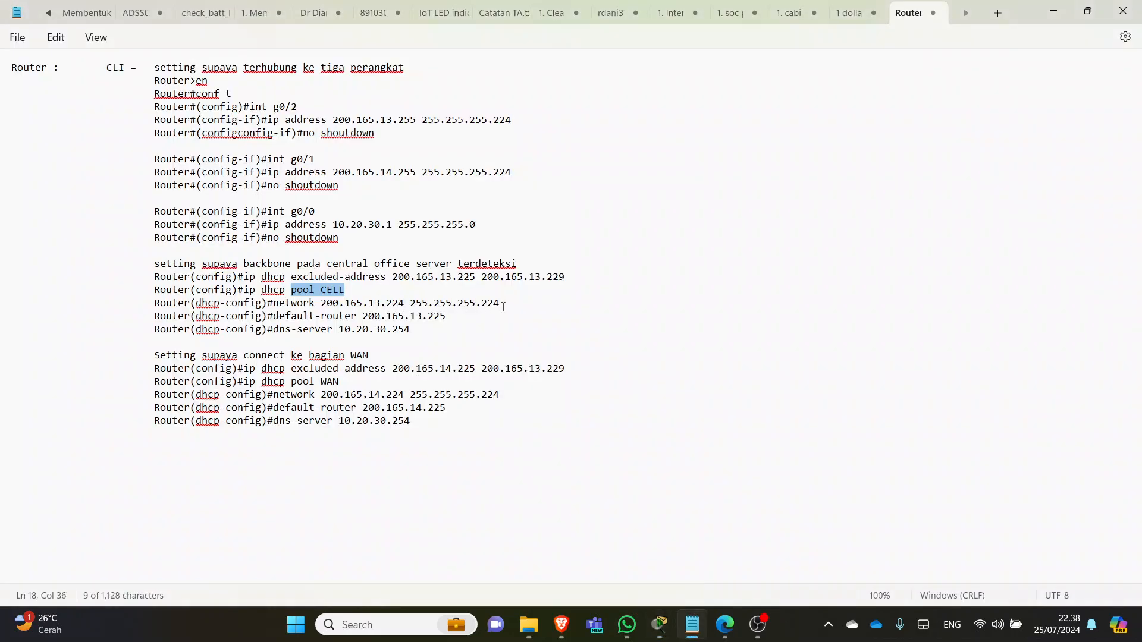
left_click_drag(503, 307, 315, 305)
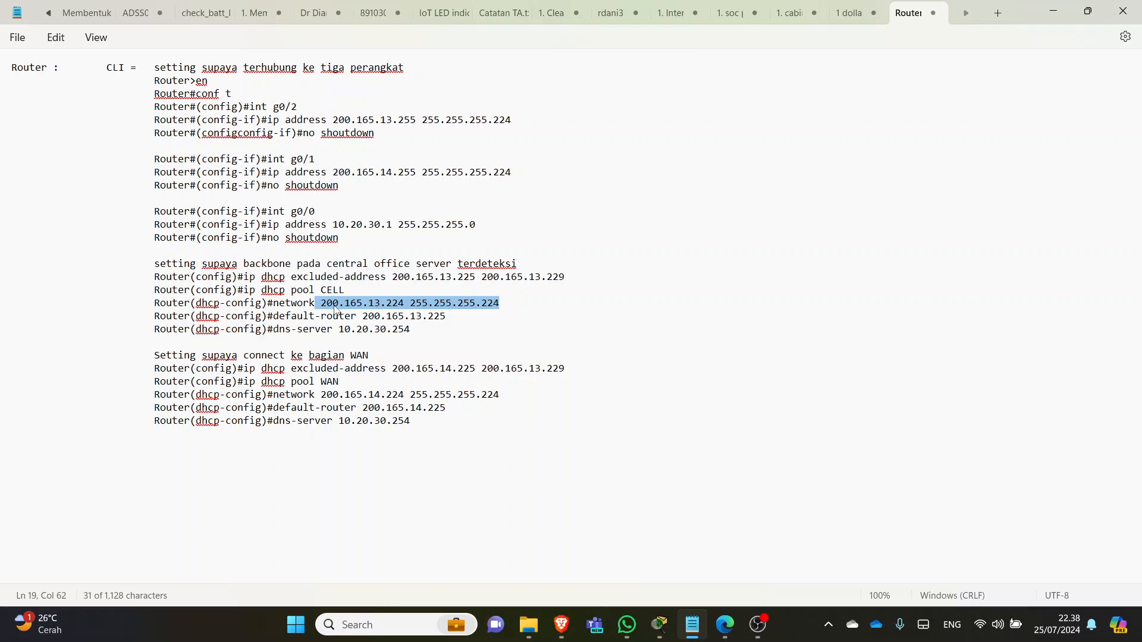
left_click(334, 304)
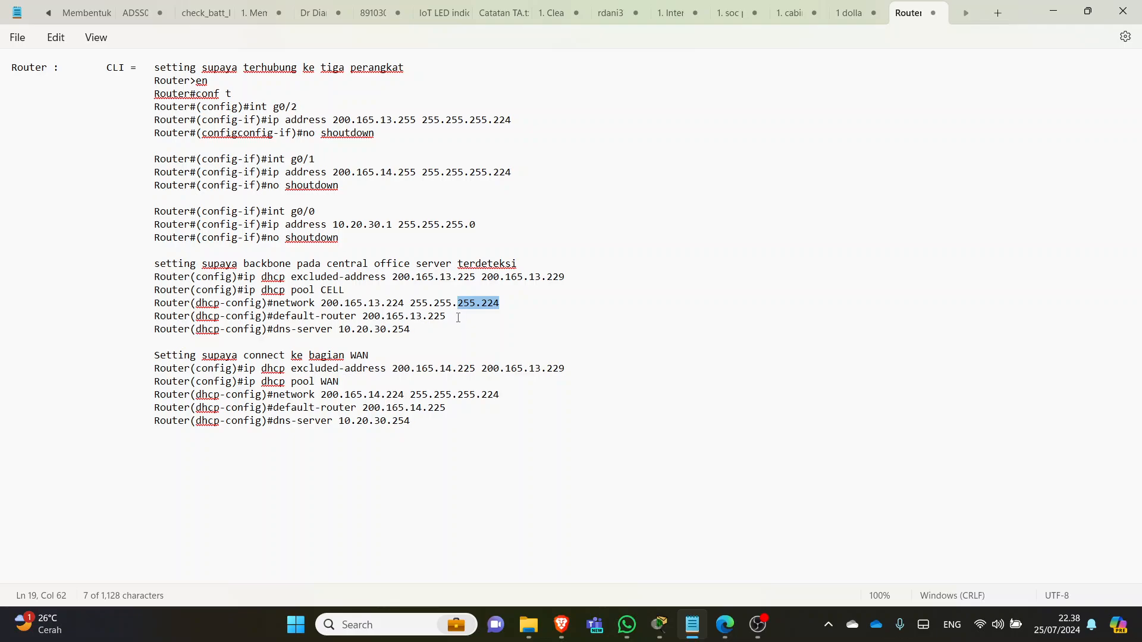
left_click(466, 318)
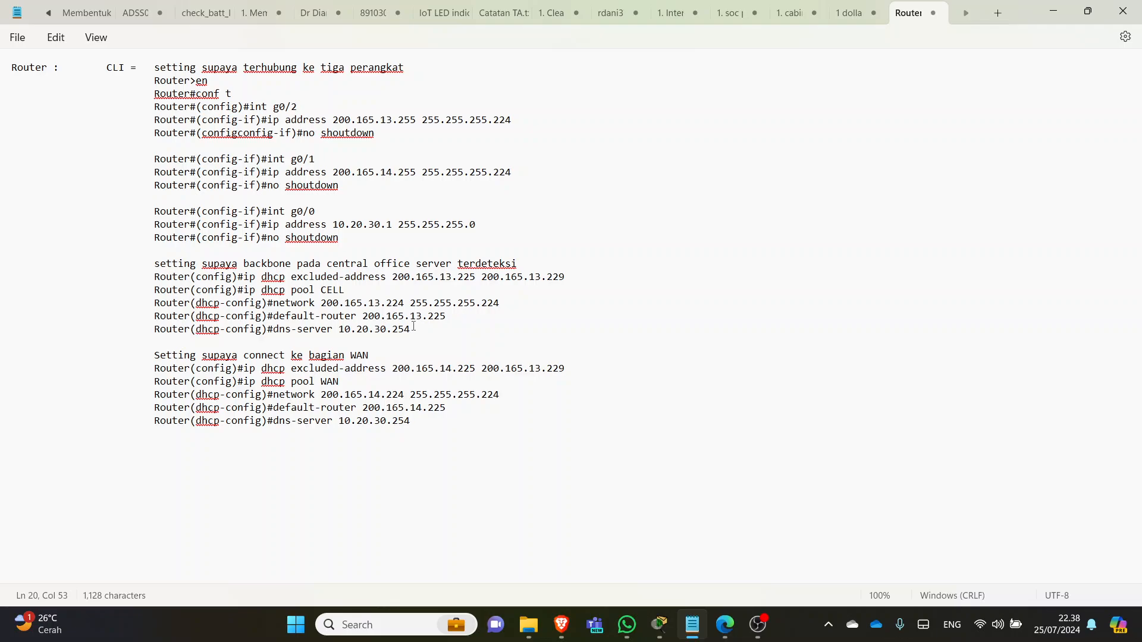
left_click_drag(443, 320, 368, 320)
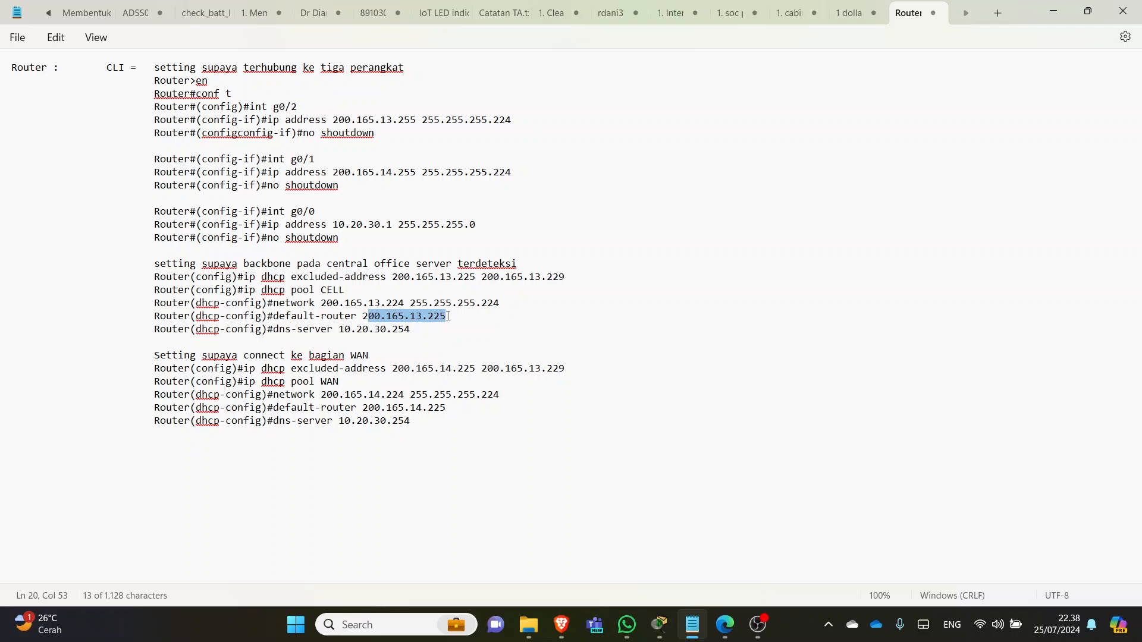
left_click(409, 324)
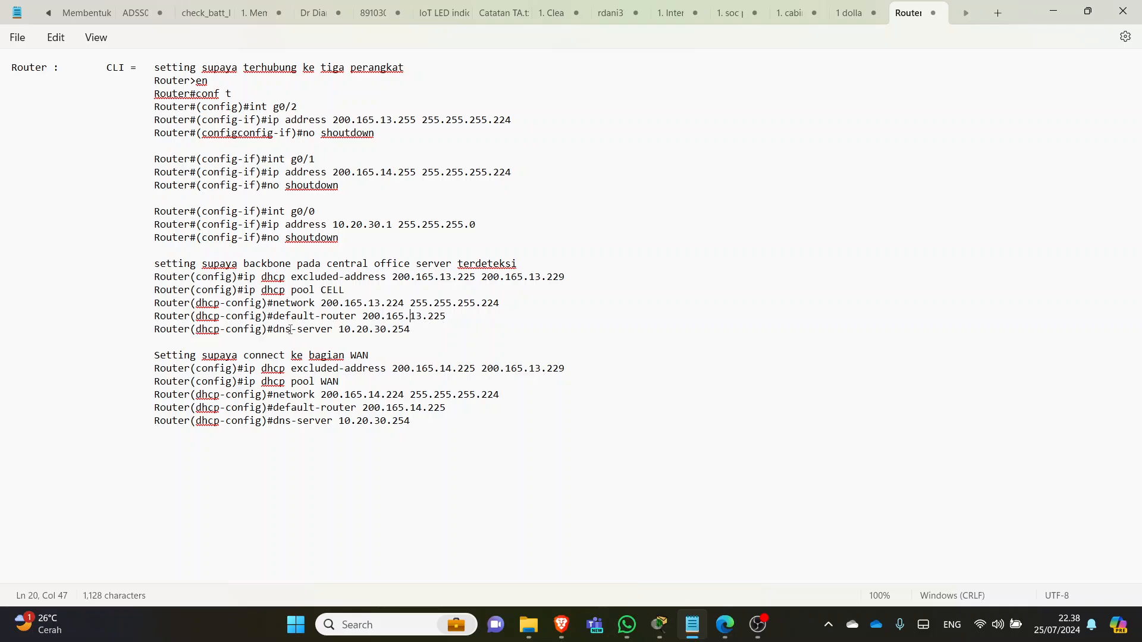
left_click_drag(416, 330, 400, 337)
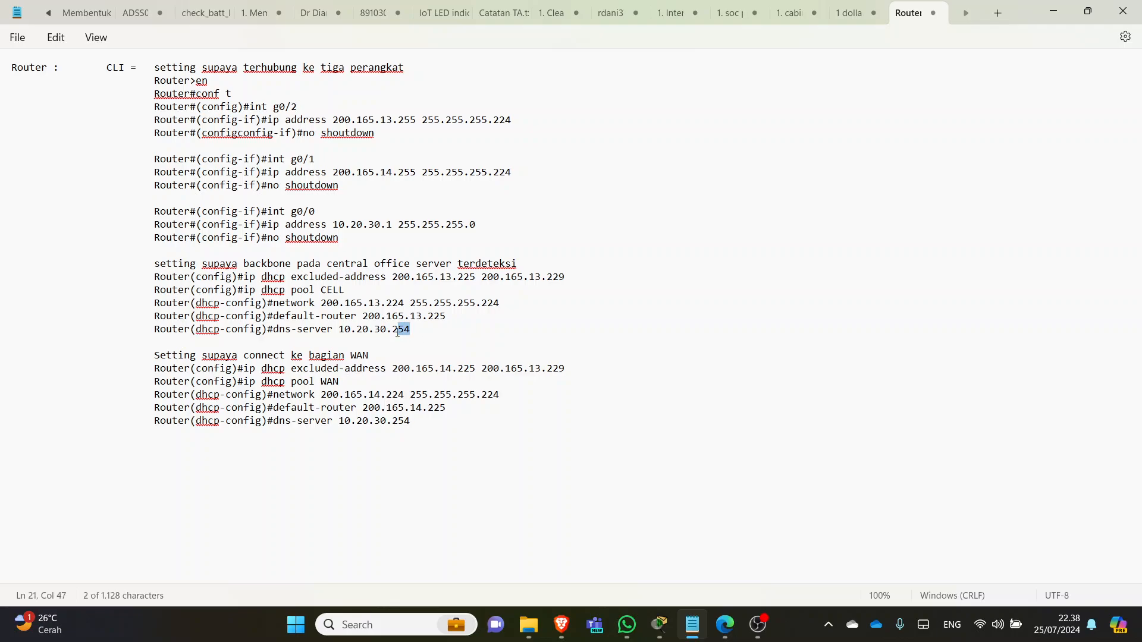
left_click(418, 333)
key("alt+Tab")
key("alt+Tab")
key("alt+Tab")
left_click(157, 202)
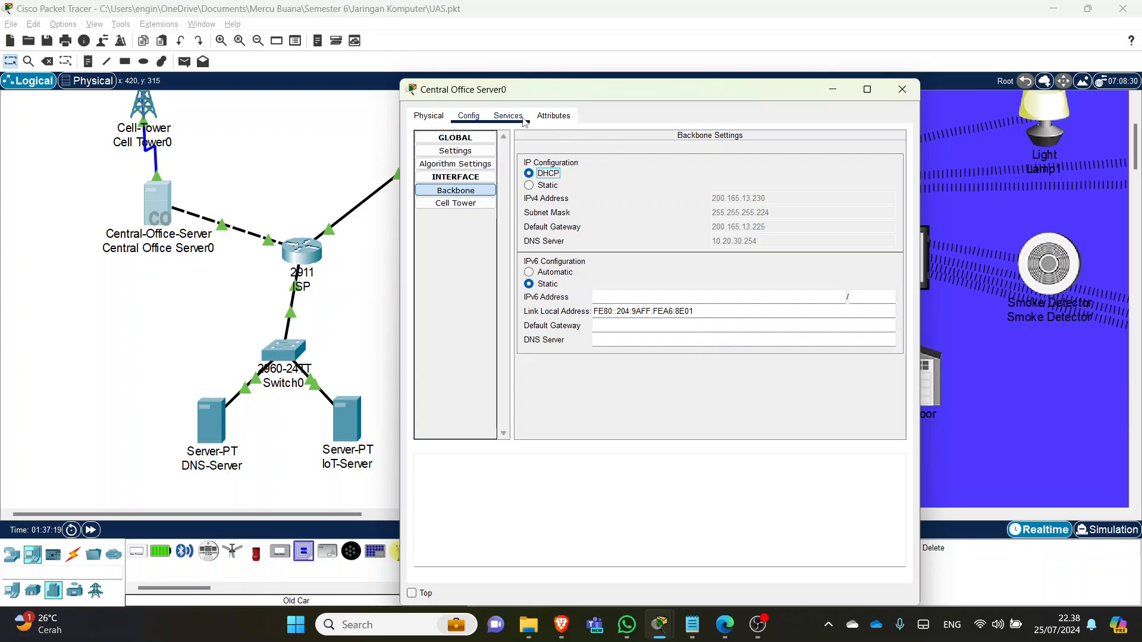
- Close Central Office Server0's window and open the WAN cloud's settings
left_click(472, 192)
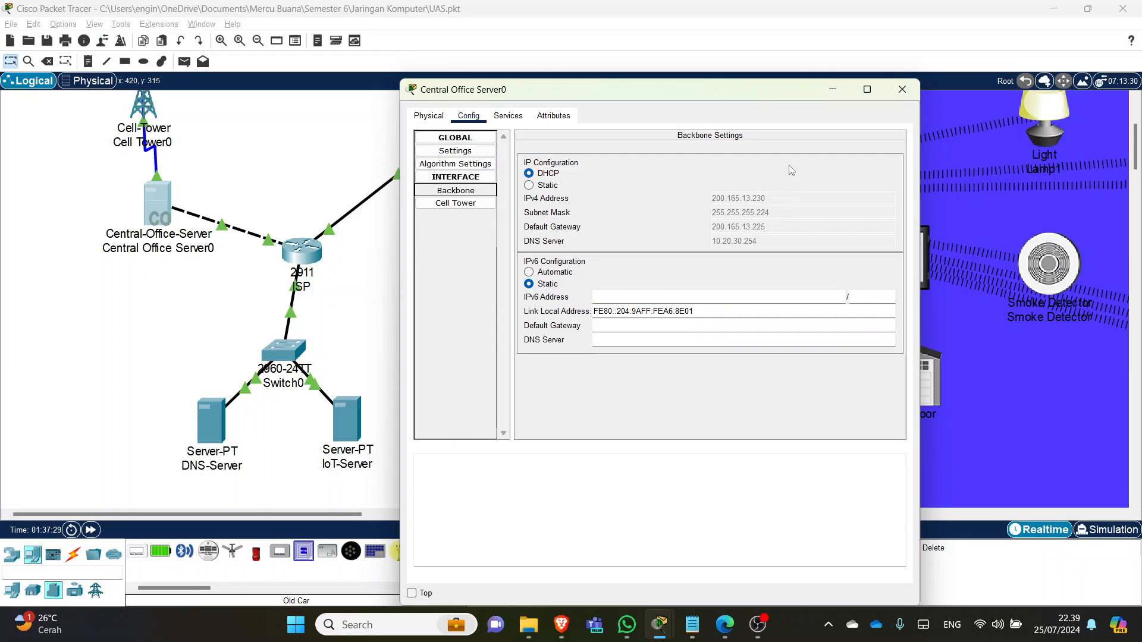
left_click(905, 89)
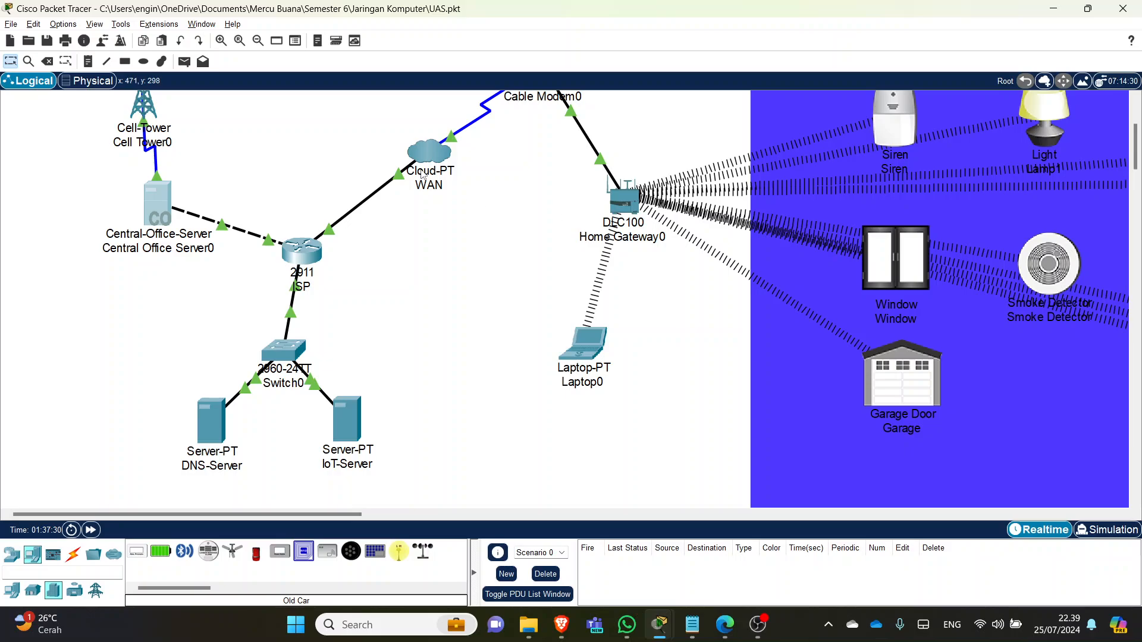
key("alt+Tab")
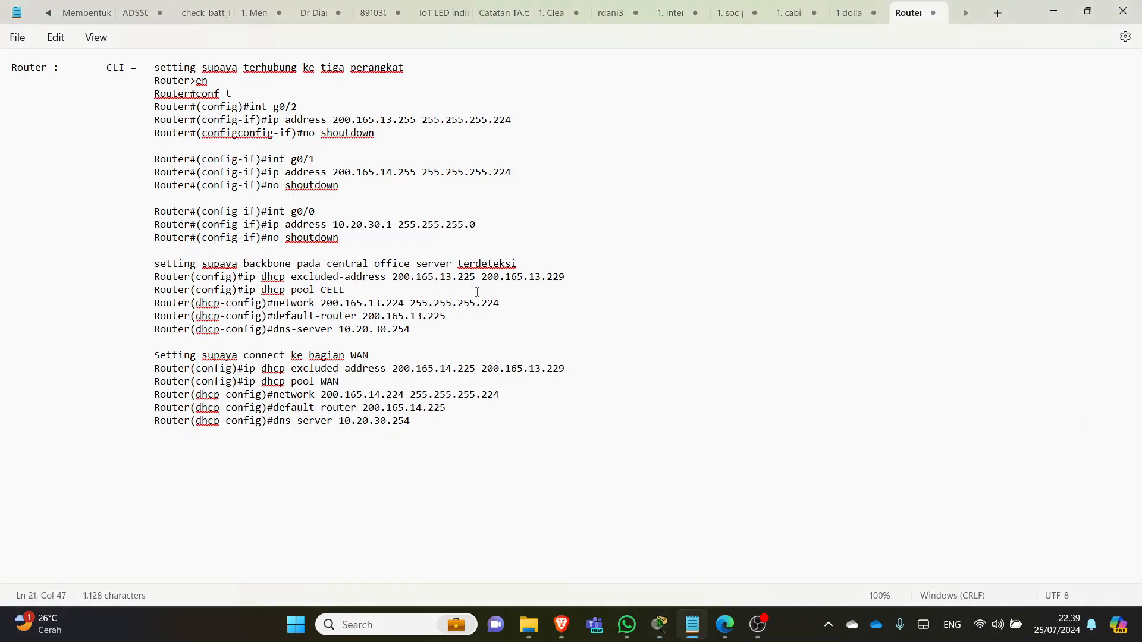
key("alt+Tab")
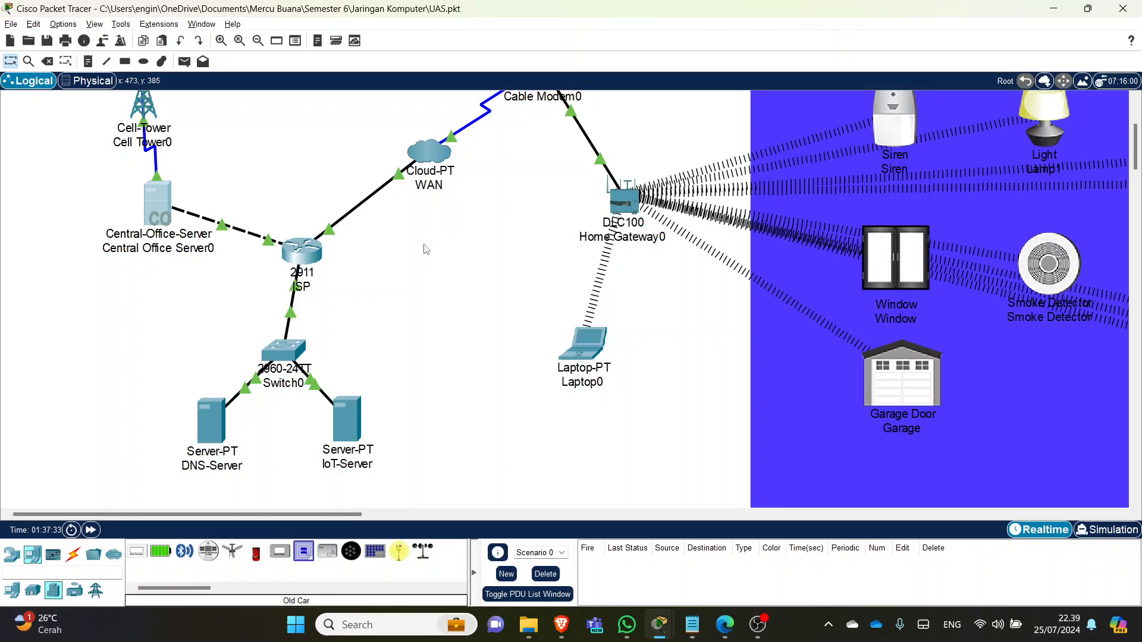
left_click(428, 153)
- Look over the WAN cloud's Config and Physical views, then close its window
left_click(468, 115)
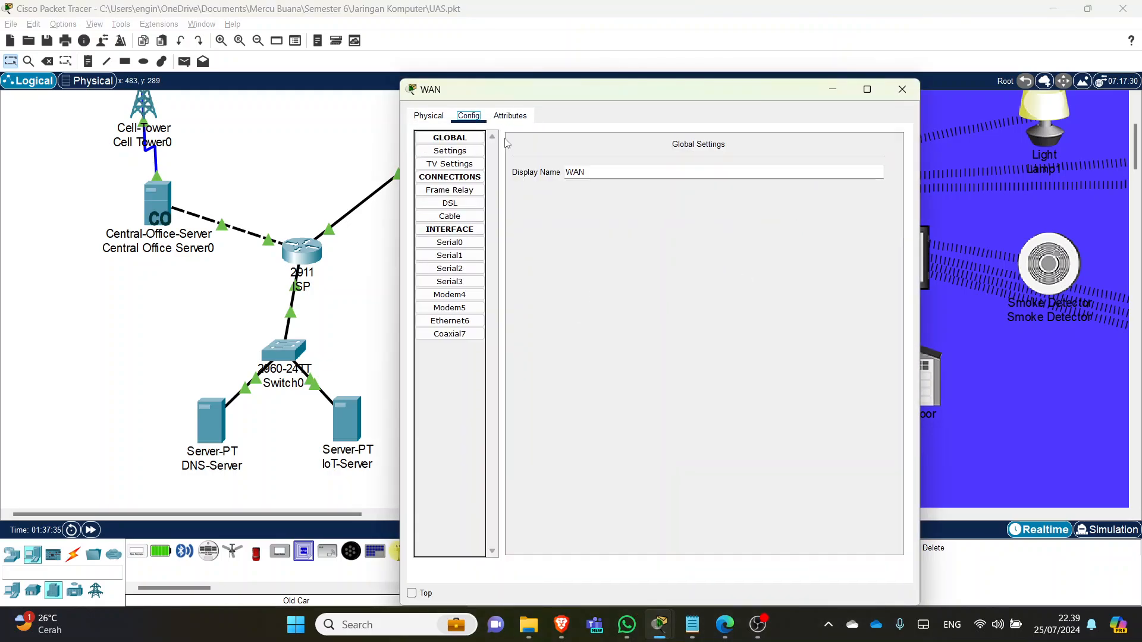
left_click(441, 118)
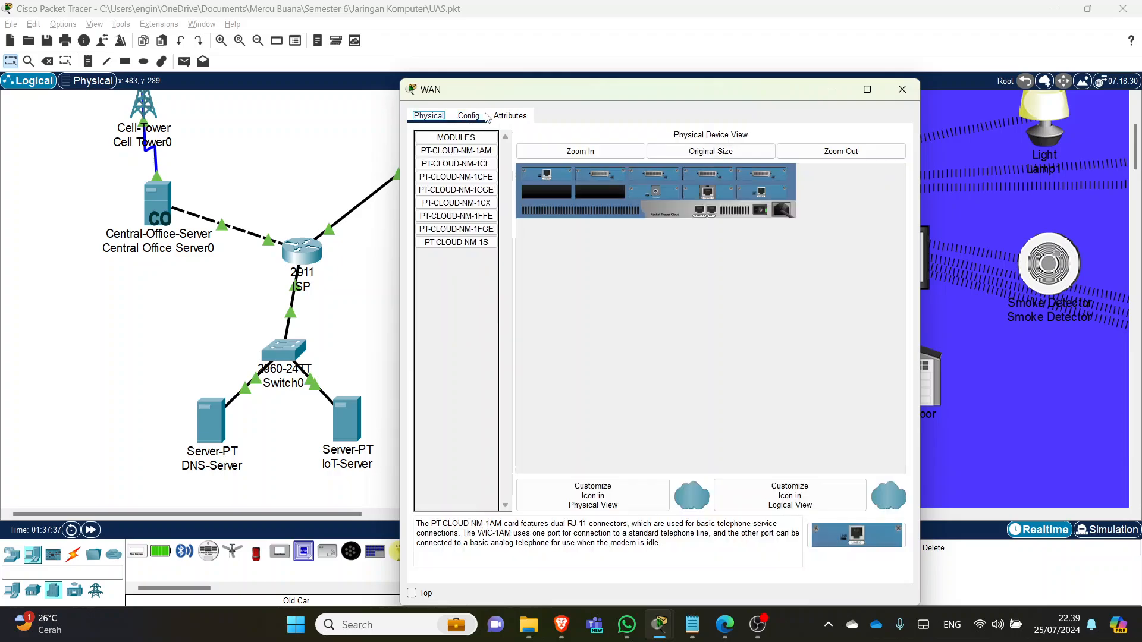
key("Escape")
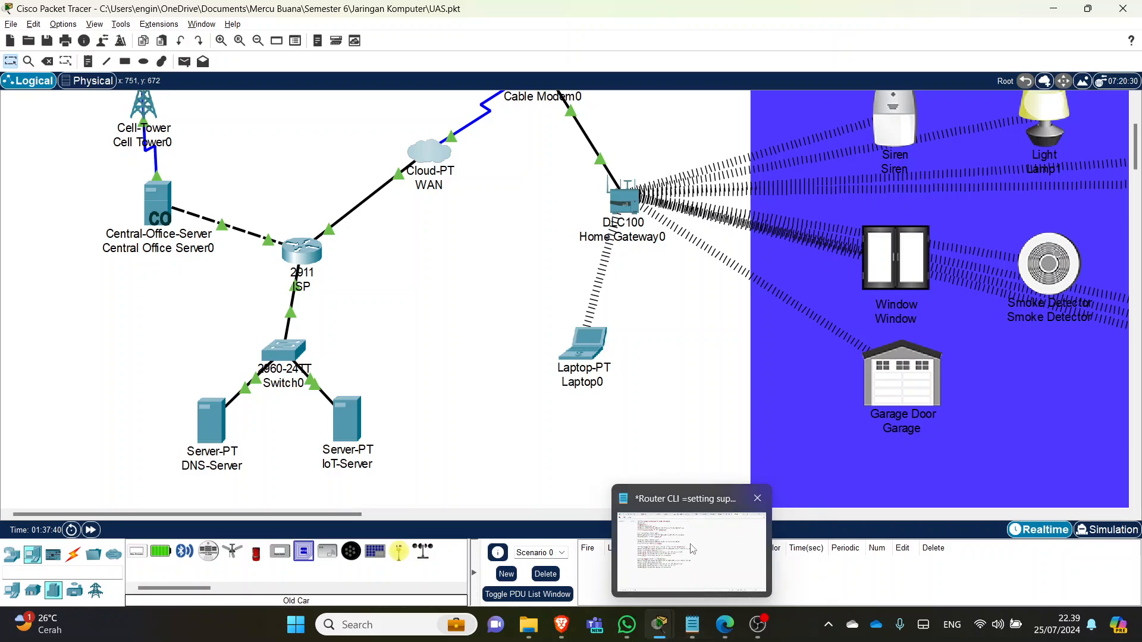
left_click(692, 625)
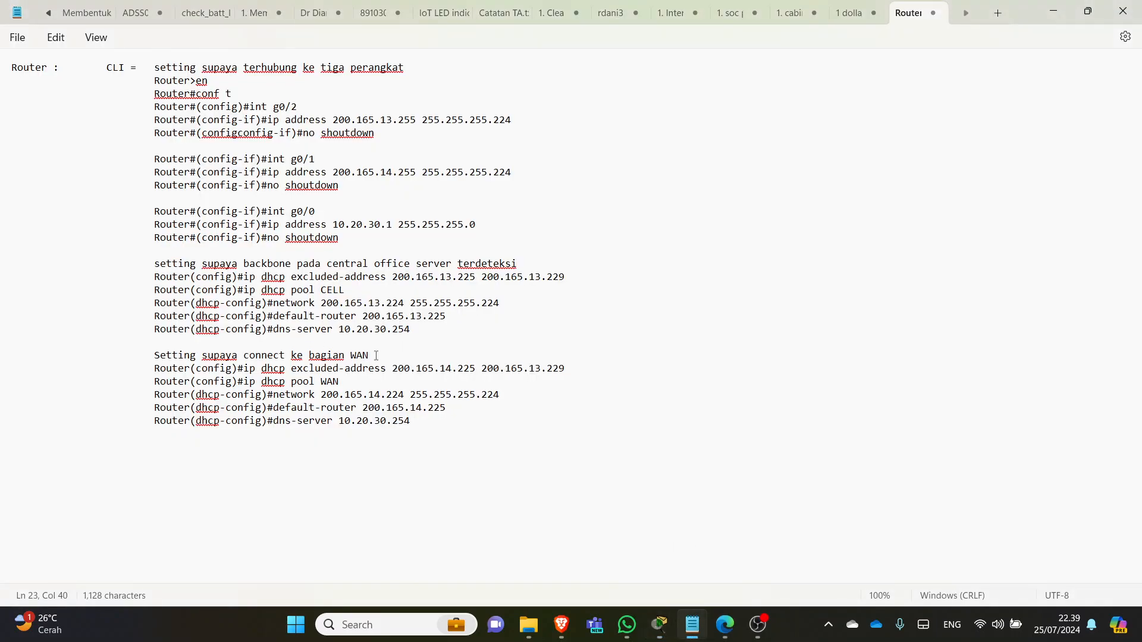
key("alt+Tab")
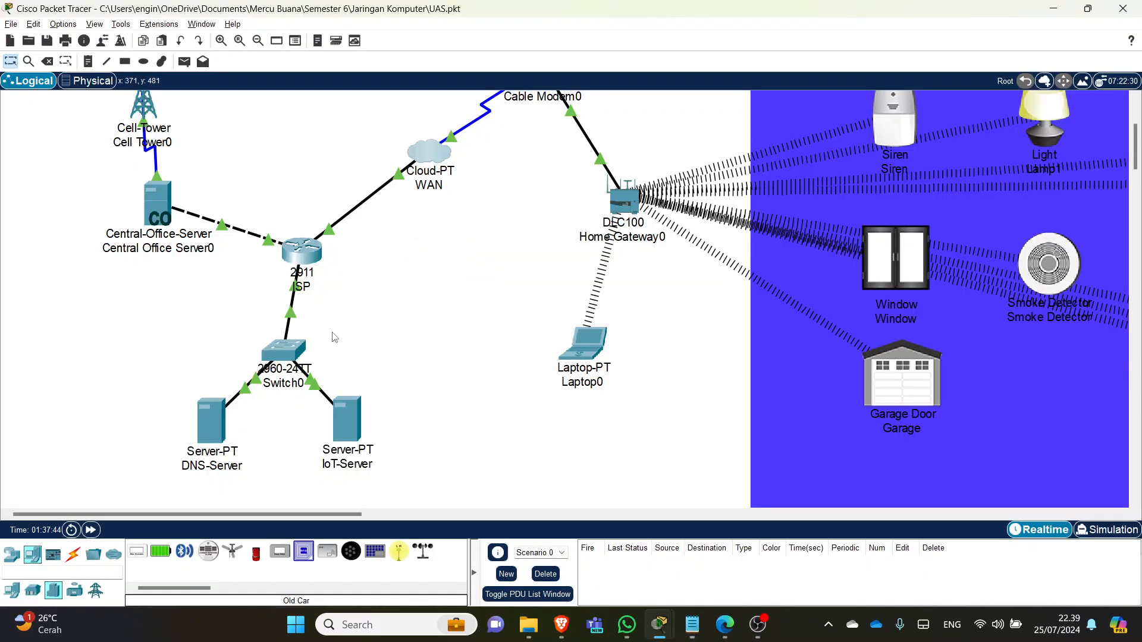
- Open the ISP router's CLI, cross-checking against the router notes in Notepad
left_click(301, 252)
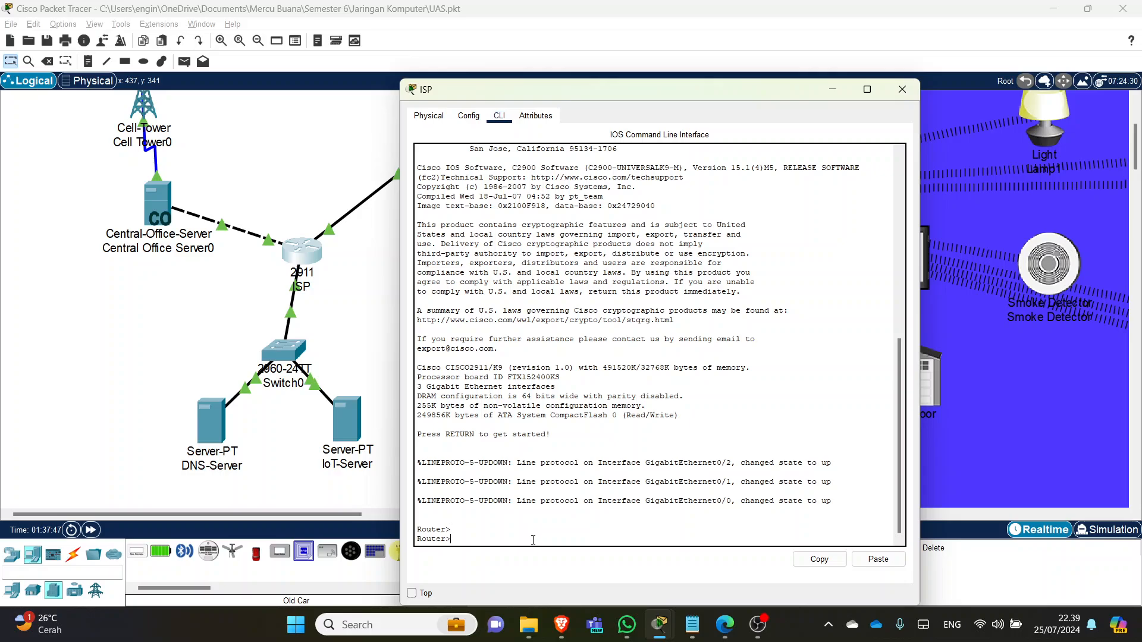
key("alt+Tab")
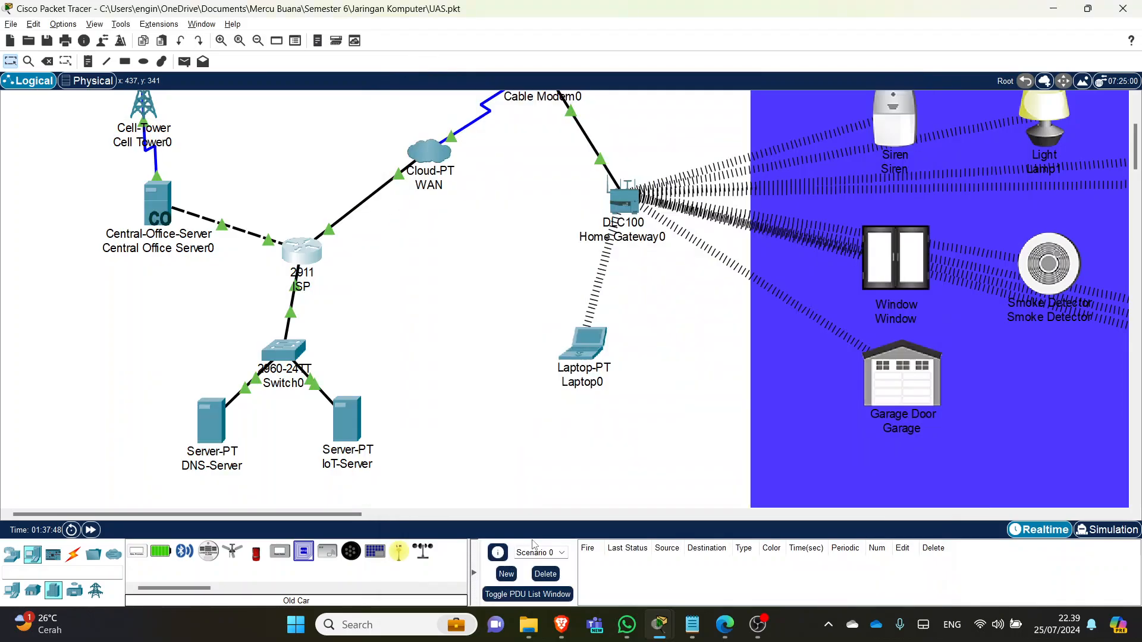
left_click(692, 624)
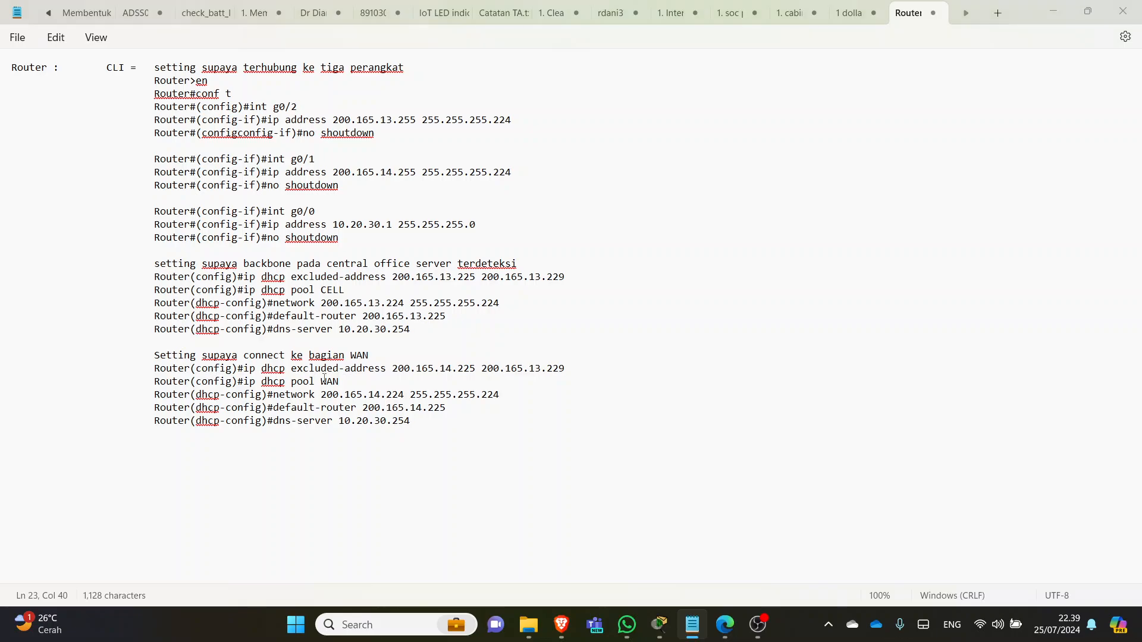
key("alt+Tab")
key("alt+Tab")
mouse_move(658, 616)
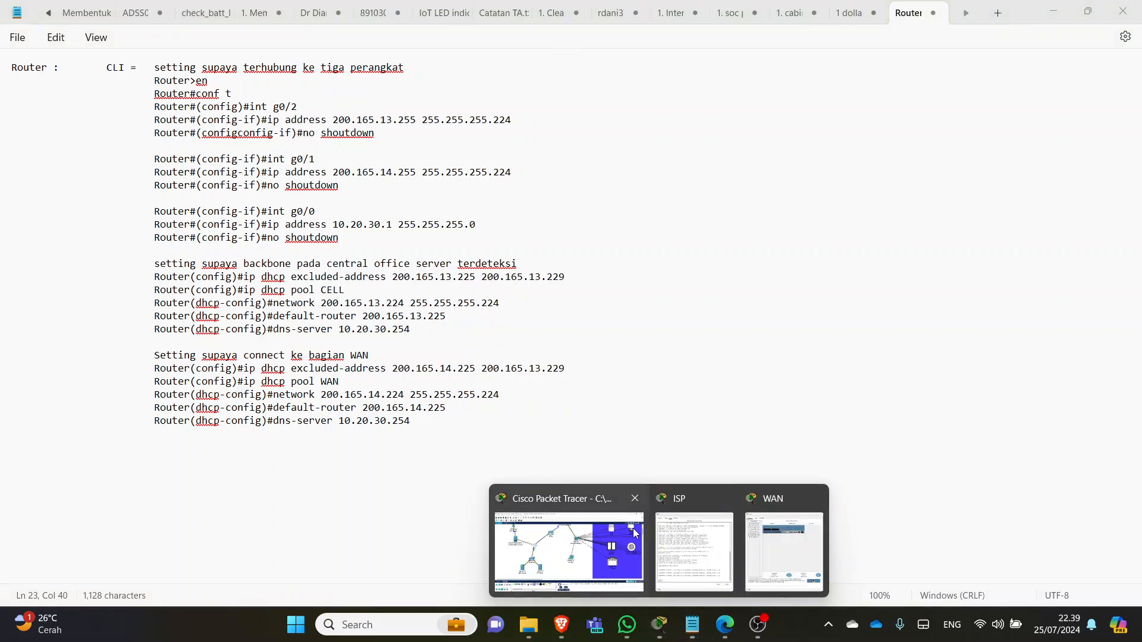
left_click(610, 539)
left_click(790, 557)
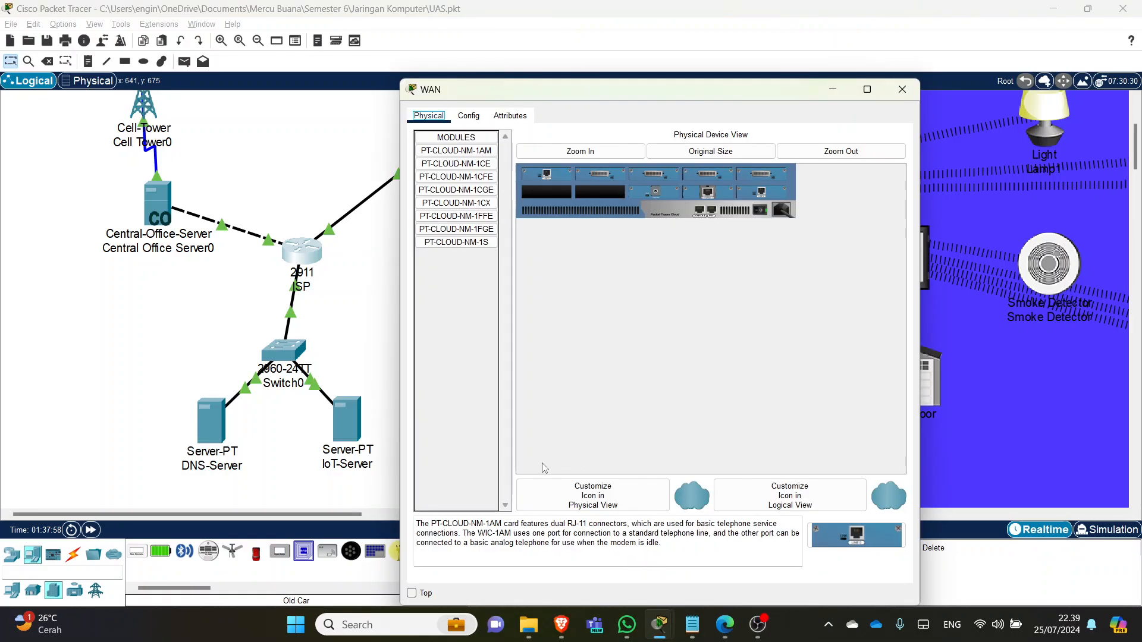
left_click(898, 89)
mouse_move(658, 625)
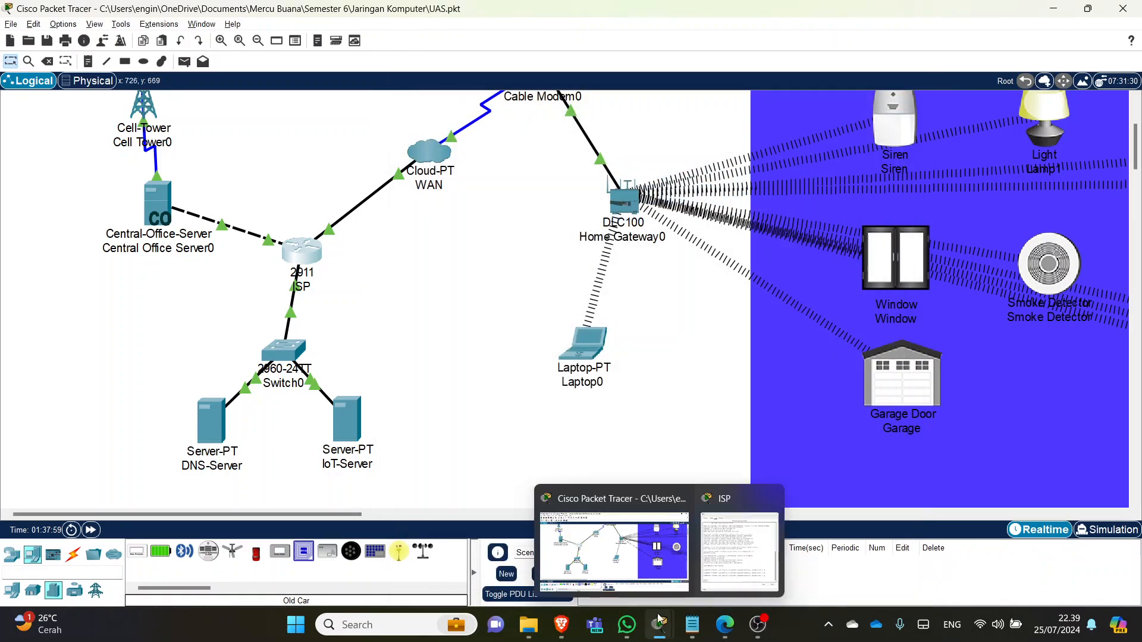
left_click(740, 547)
- Enable privileged mode on the ISP router with en and consult the router CLI notes
type("en")
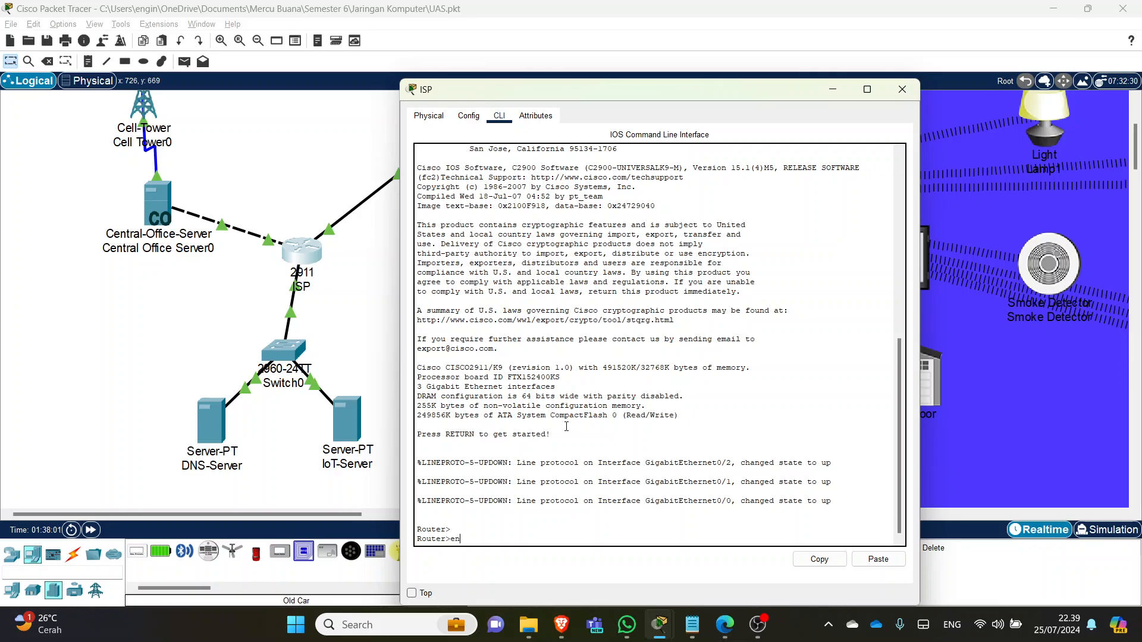
key("Return")
key("alt+Tab")
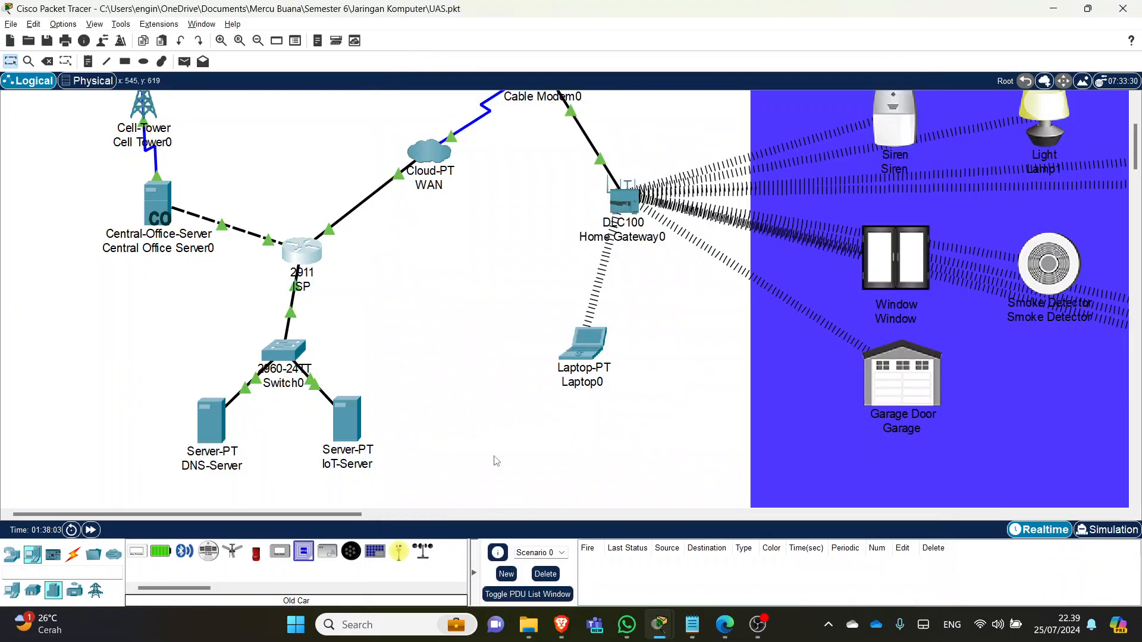
left_click(729, 632)
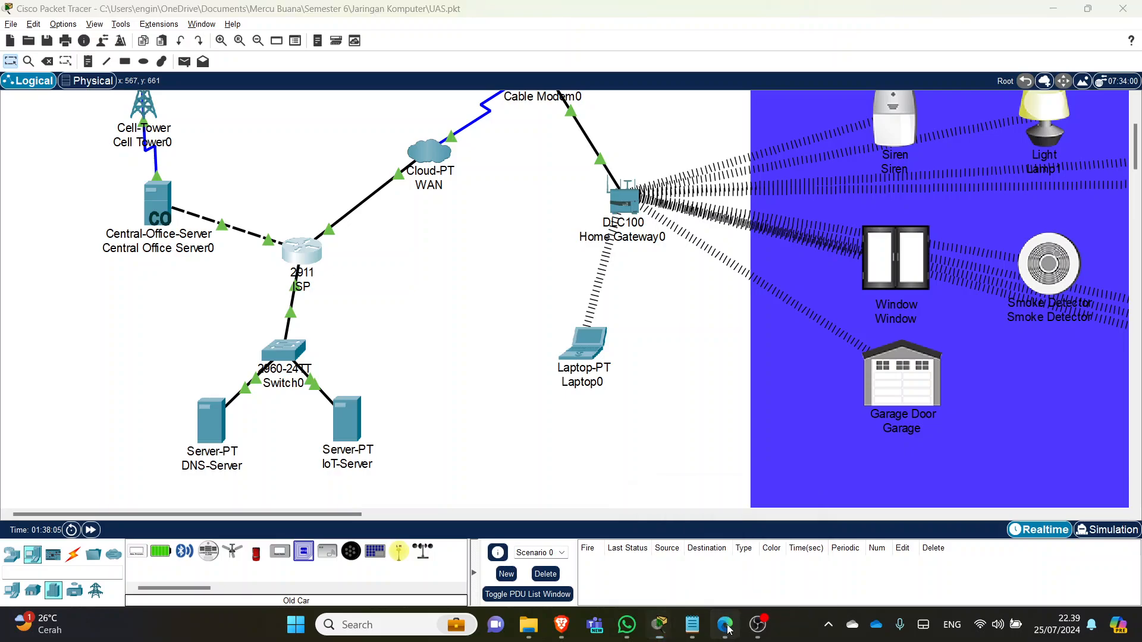
left_click(726, 626)
left_click(693, 630)
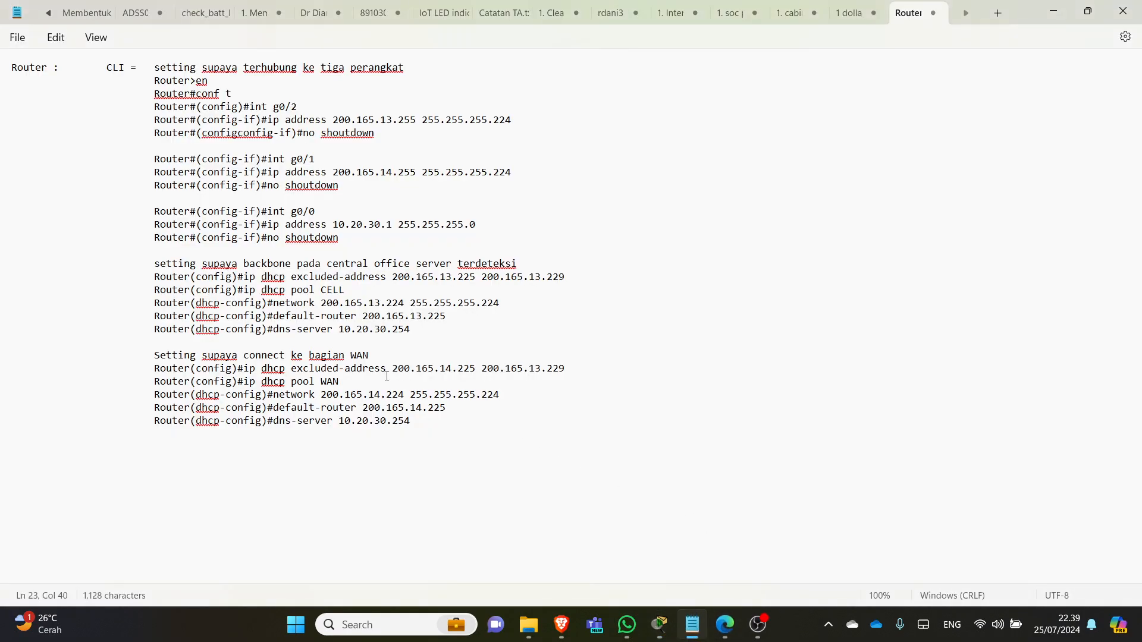
left_click(216, 370)
- Enter global configuration mode on the ISP router with conf t
key("alt+Tab")
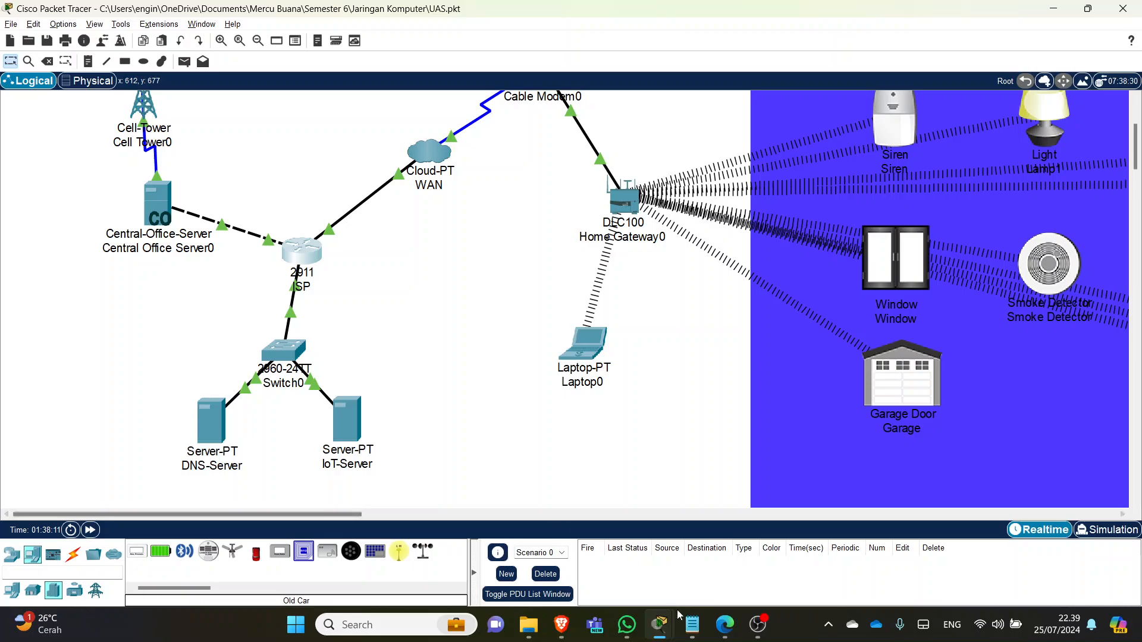
mouse_move(665, 634)
left_click(744, 548)
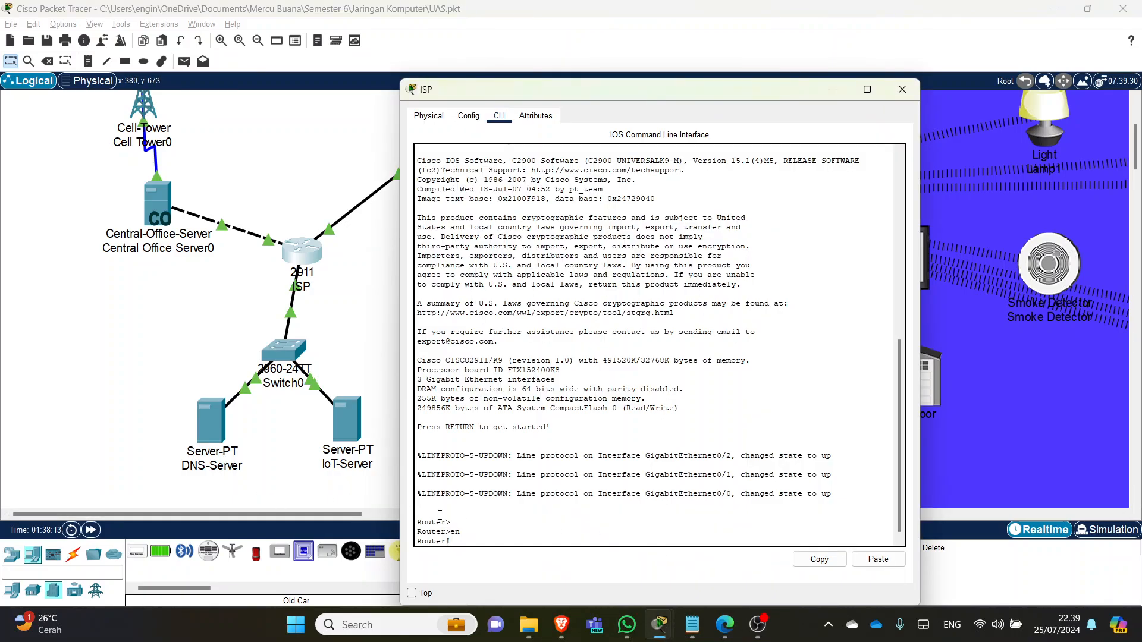
type("conf t")
key("Return")
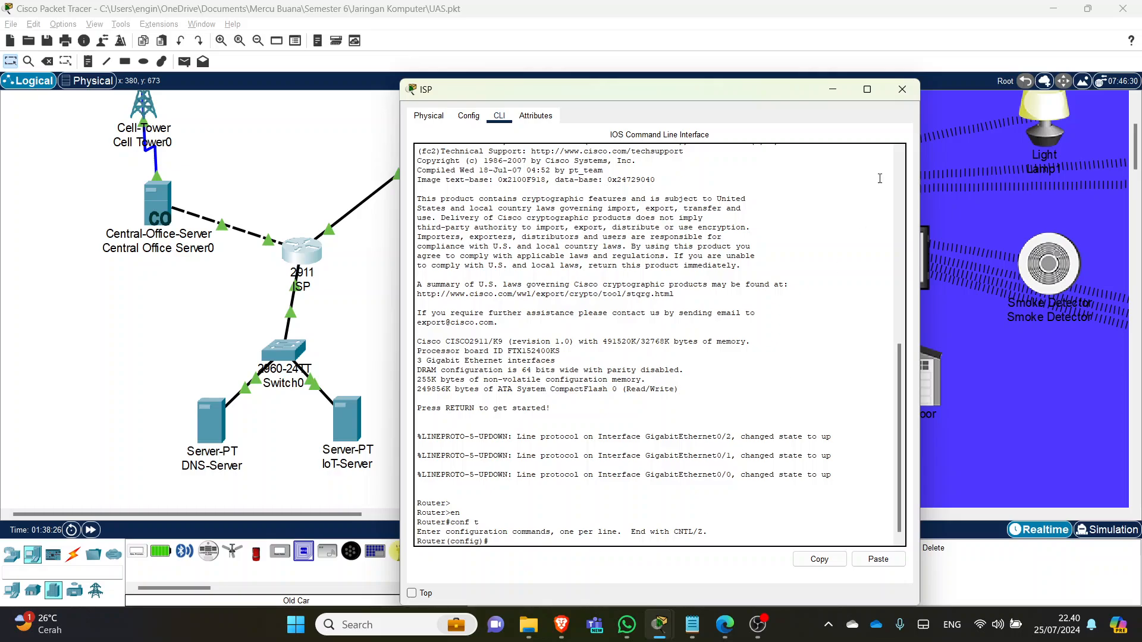
- Review the router notes for WAN pool 200.165.14.224 with gateway 200.165.14.225
left_click(699, 624)
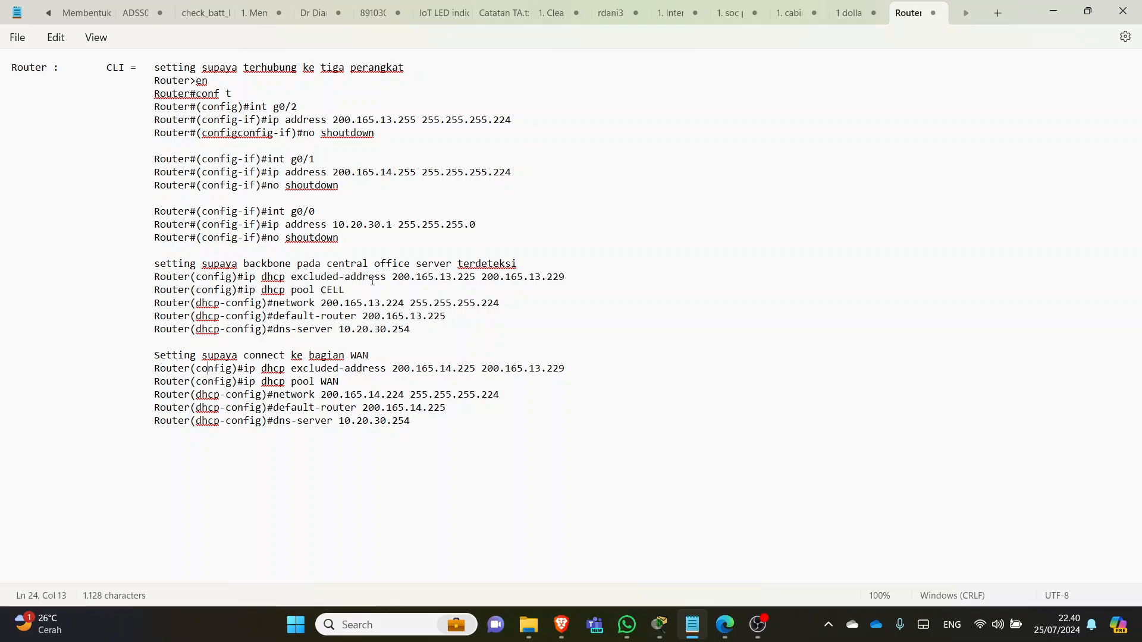
key("alt+Tab")
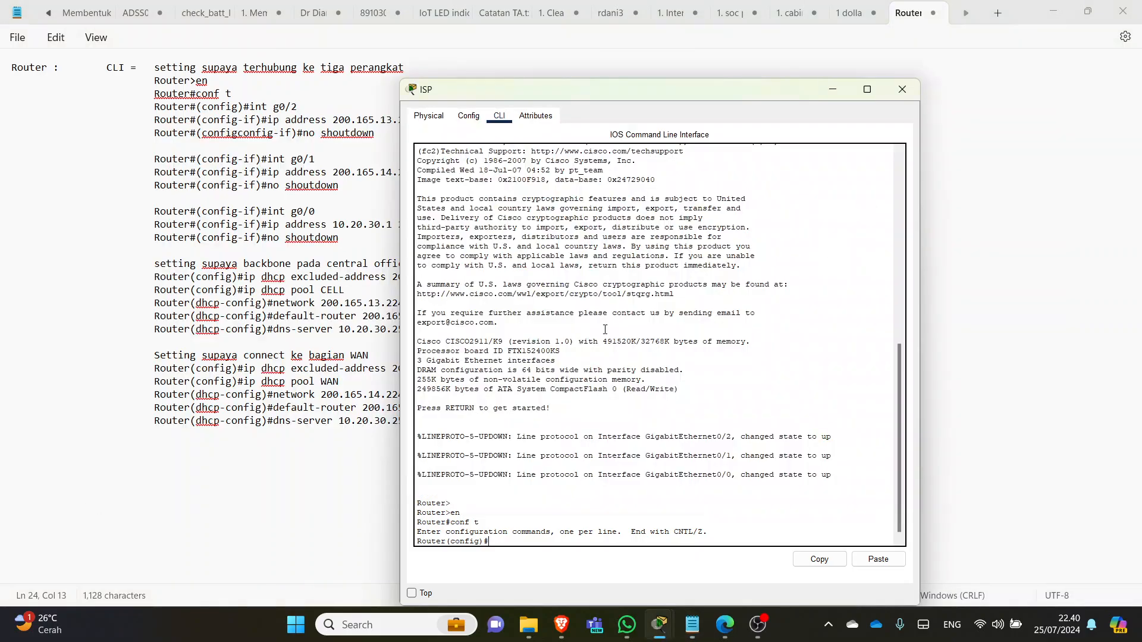
left_click(662, 622)
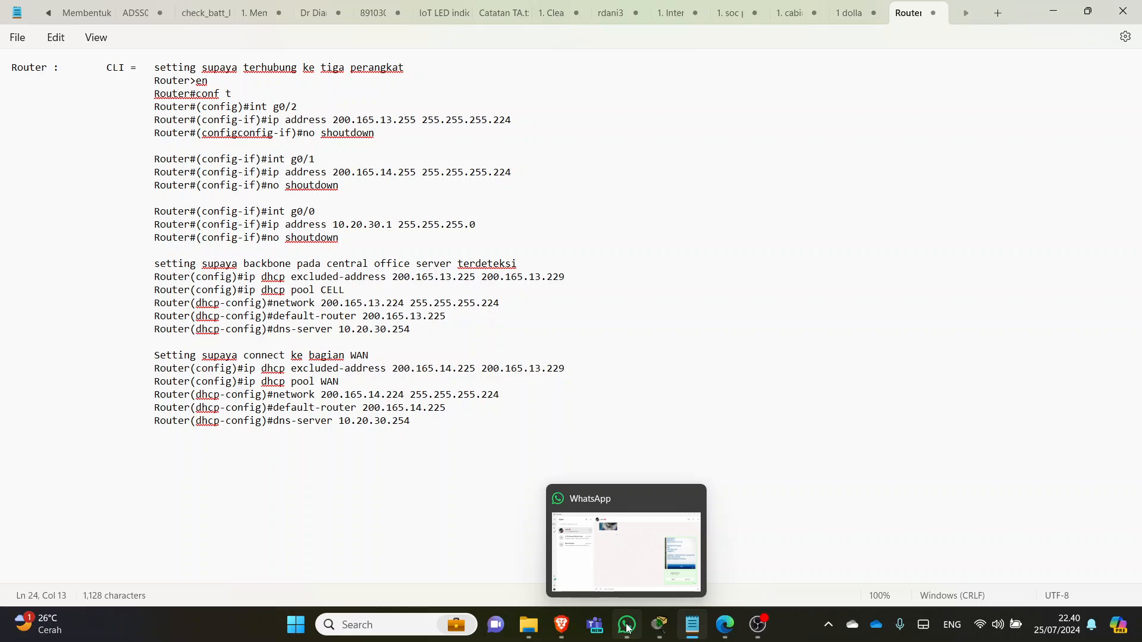
mouse_move(662, 628)
left_click(622, 557)
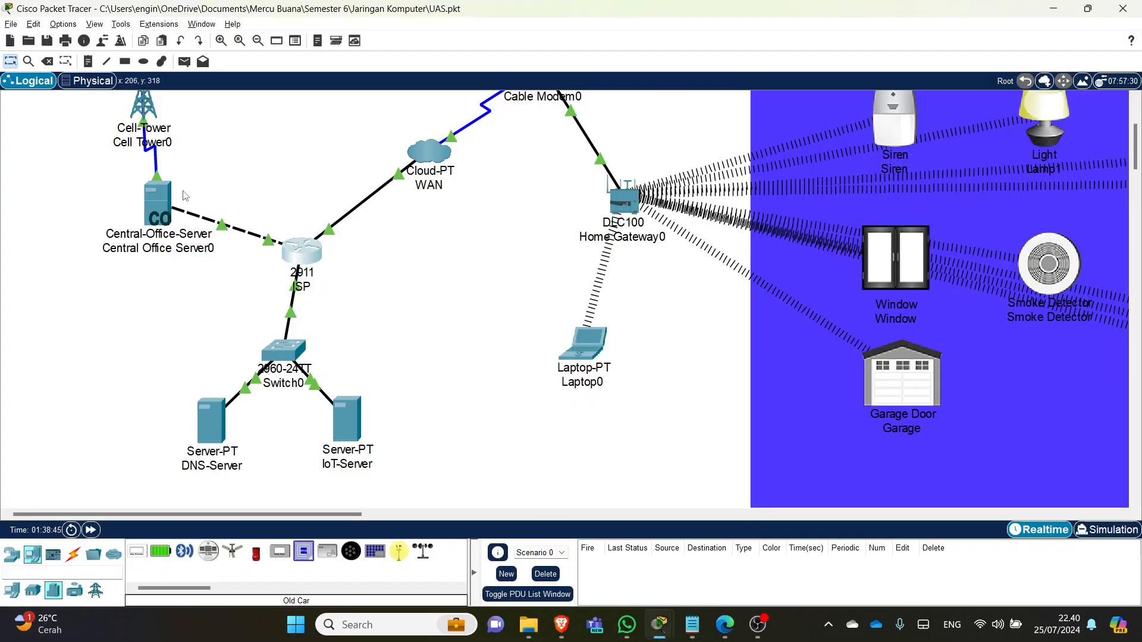
mouse_move(692, 624)
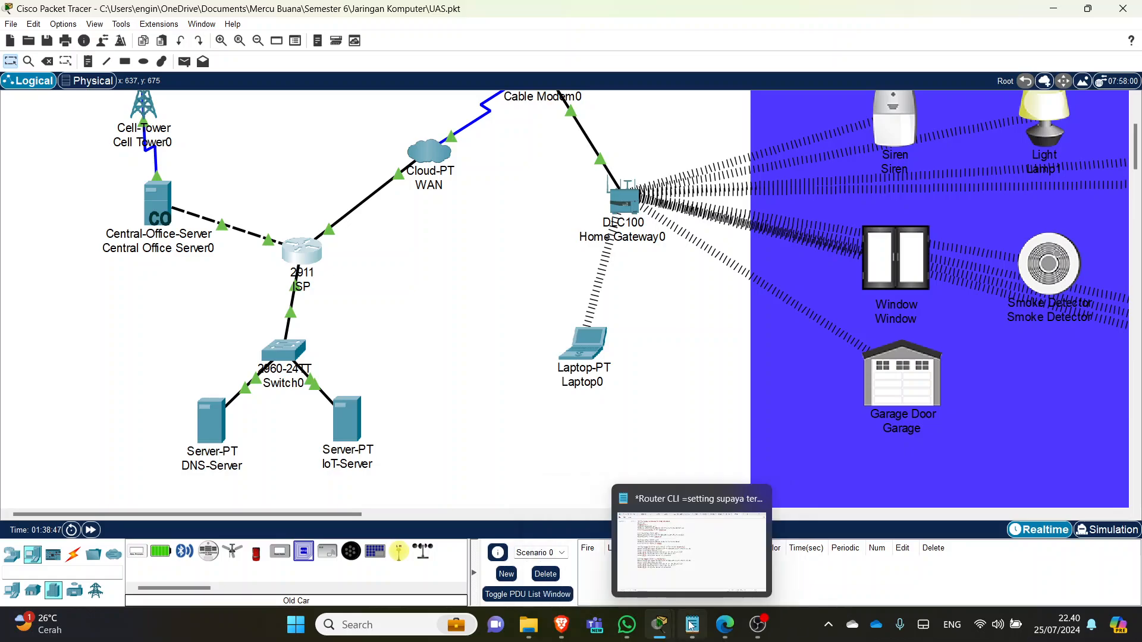
left_click(706, 541)
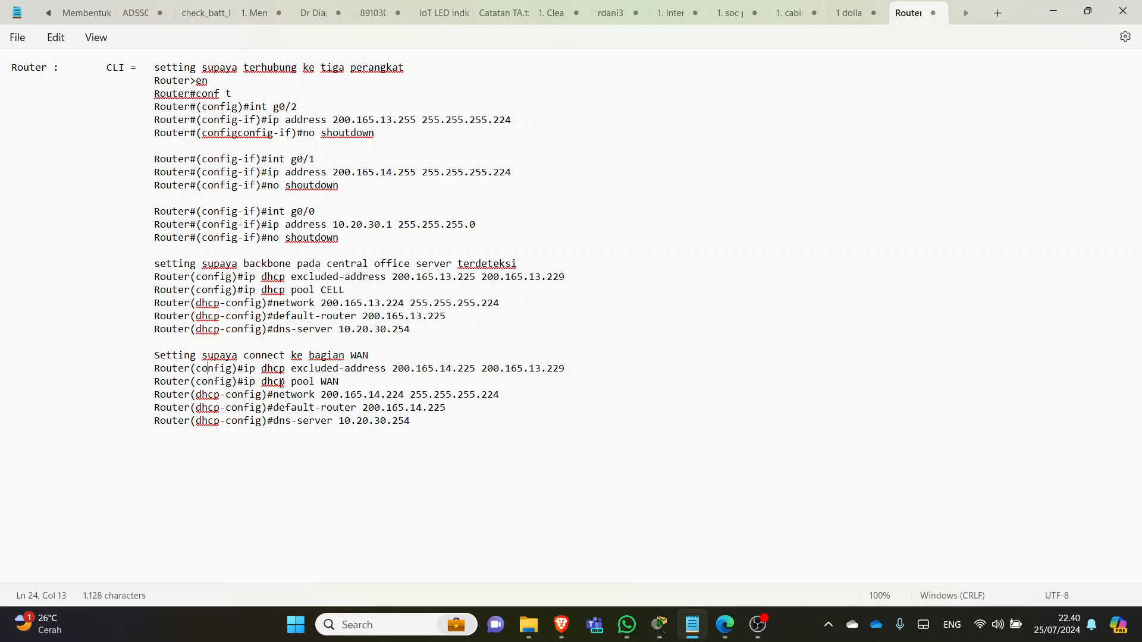
left_click_drag(340, 384, 332, 383)
left_click(458, 266)
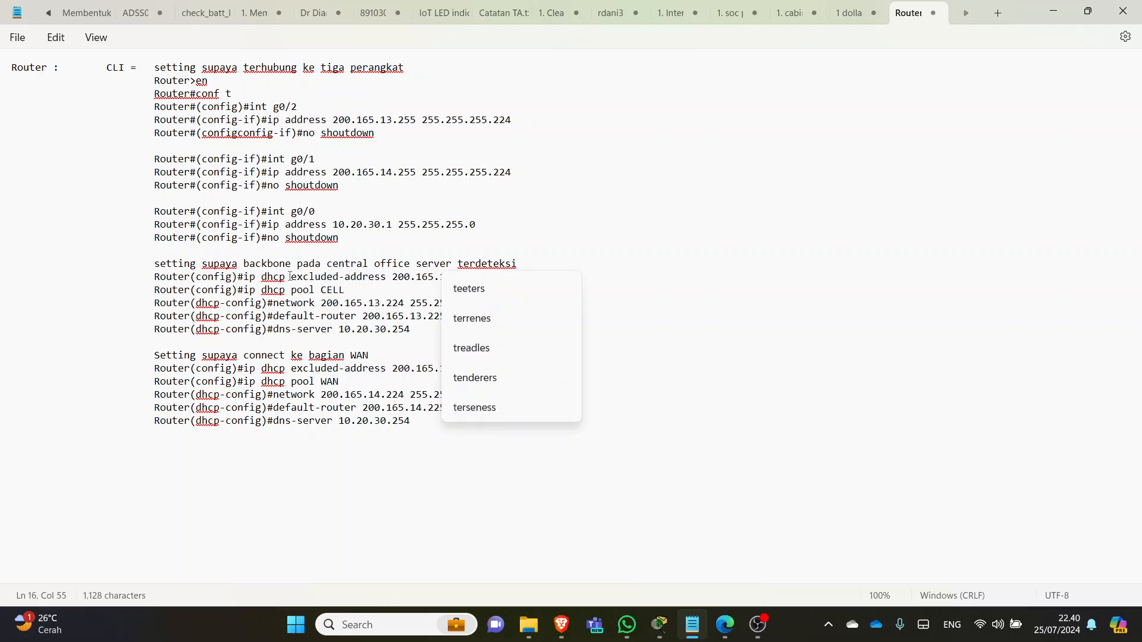
left_click(346, 304)
mouse_move(659, 624)
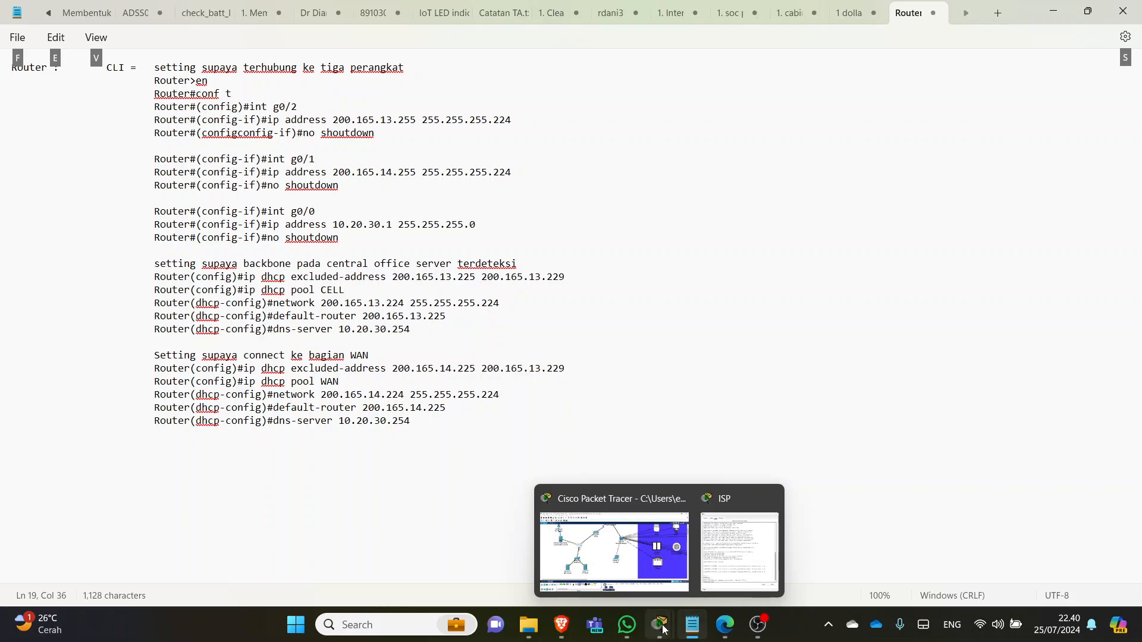
left_click(613, 553)
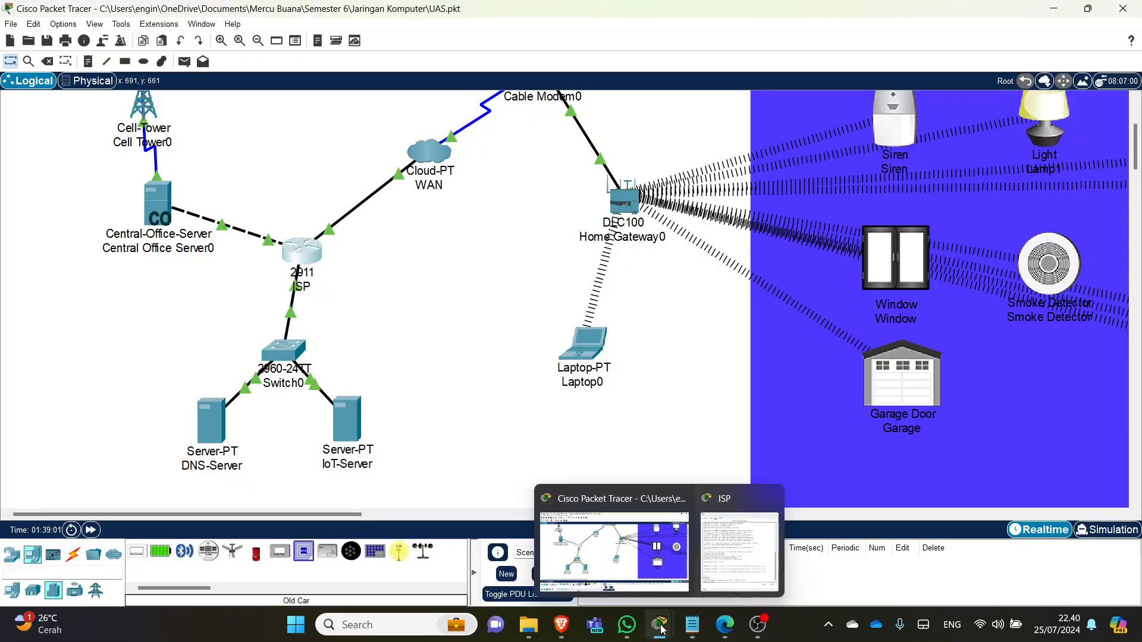
left_click(702, 568)
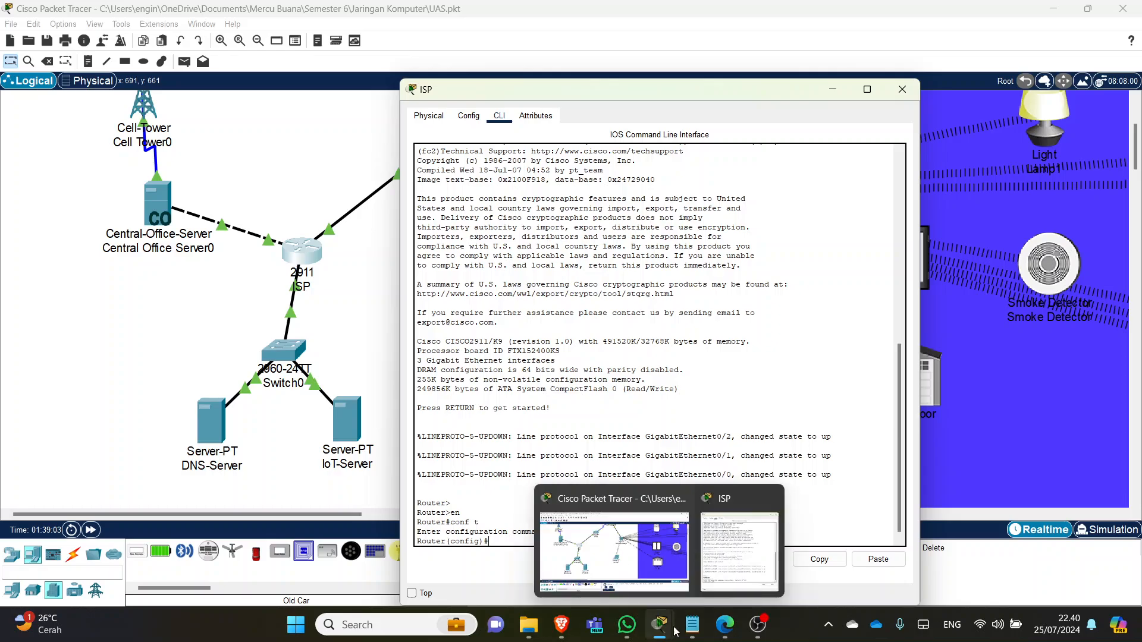
left_click(692, 624)
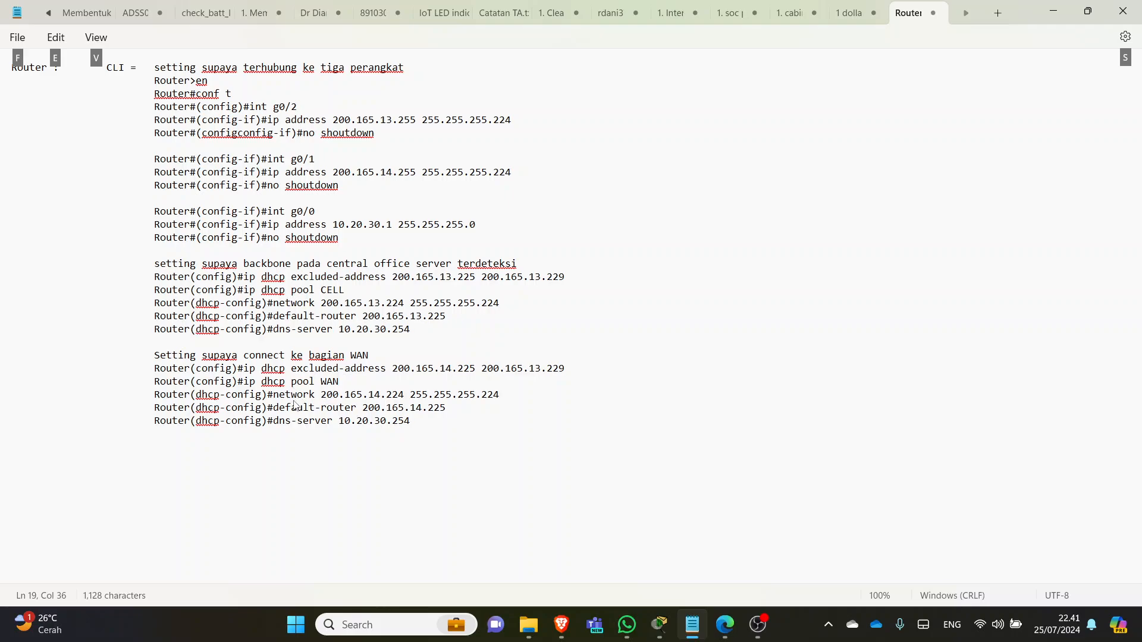
left_click(341, 398)
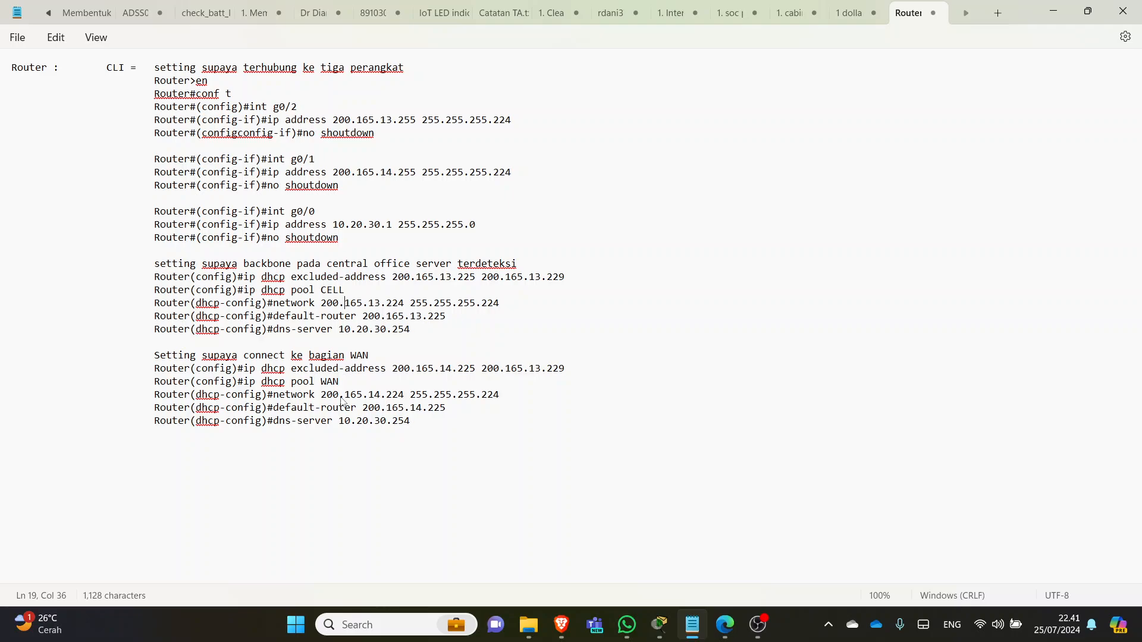
left_click(379, 395)
mouse_move(659, 625)
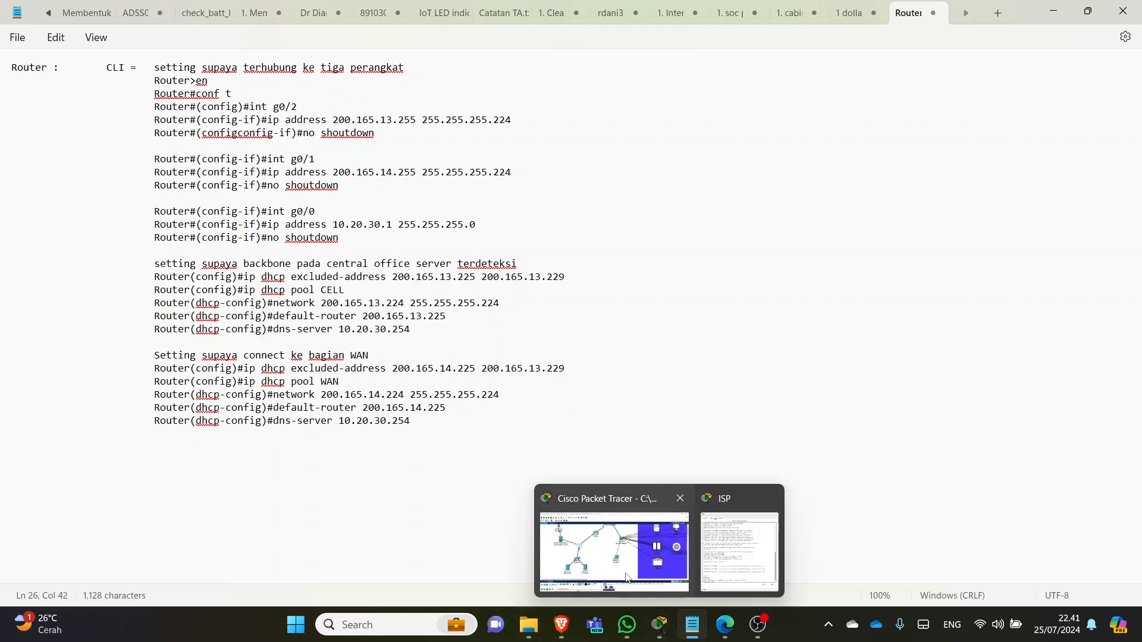
left_click(614, 535)
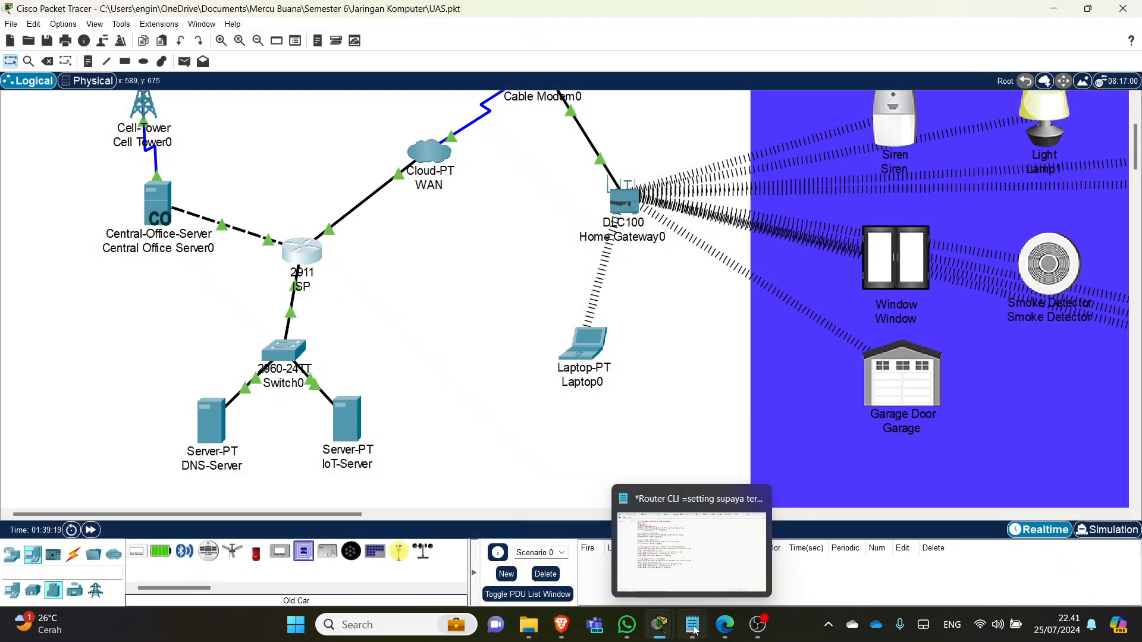
left_click(654, 553)
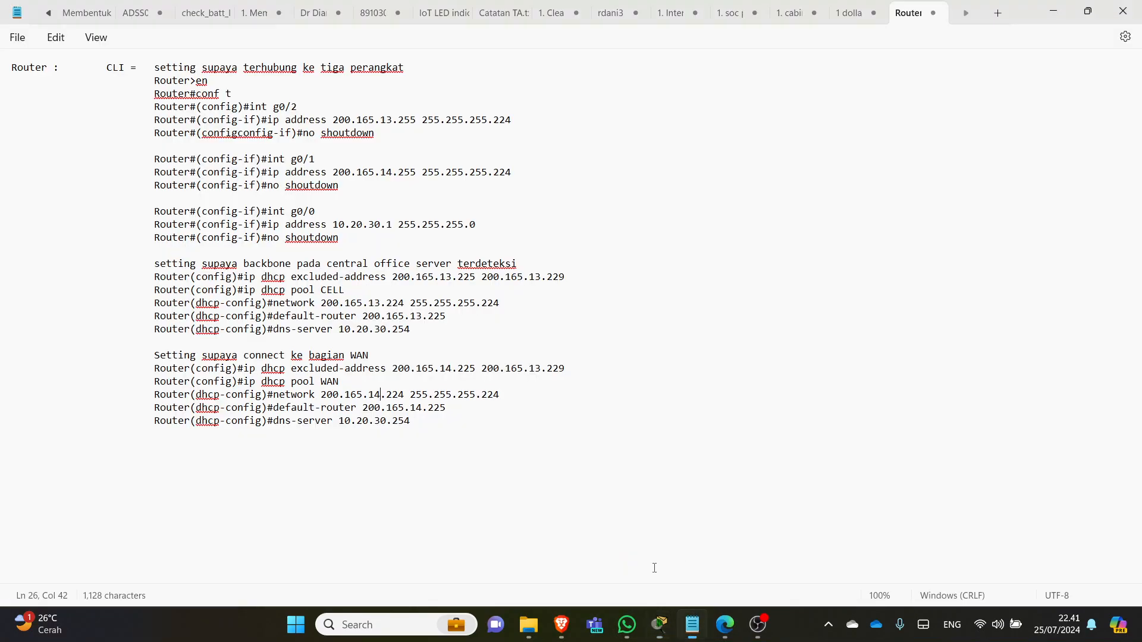
left_click_drag(381, 302, 374, 303)
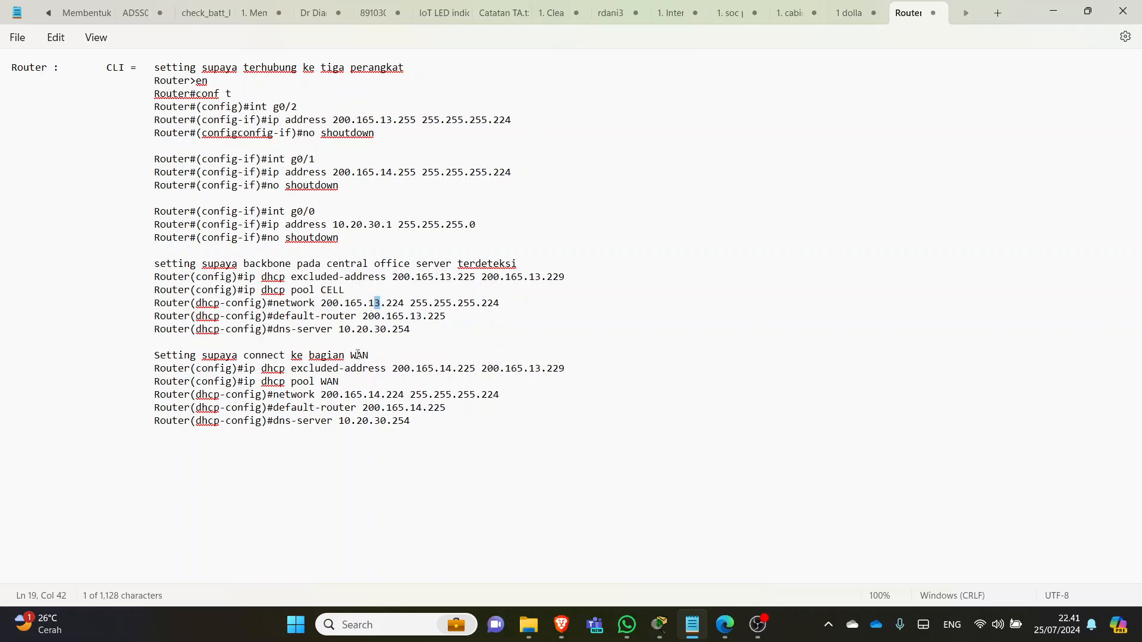
left_click_drag(382, 395, 374, 394)
left_click_drag(448, 420, 399, 413)
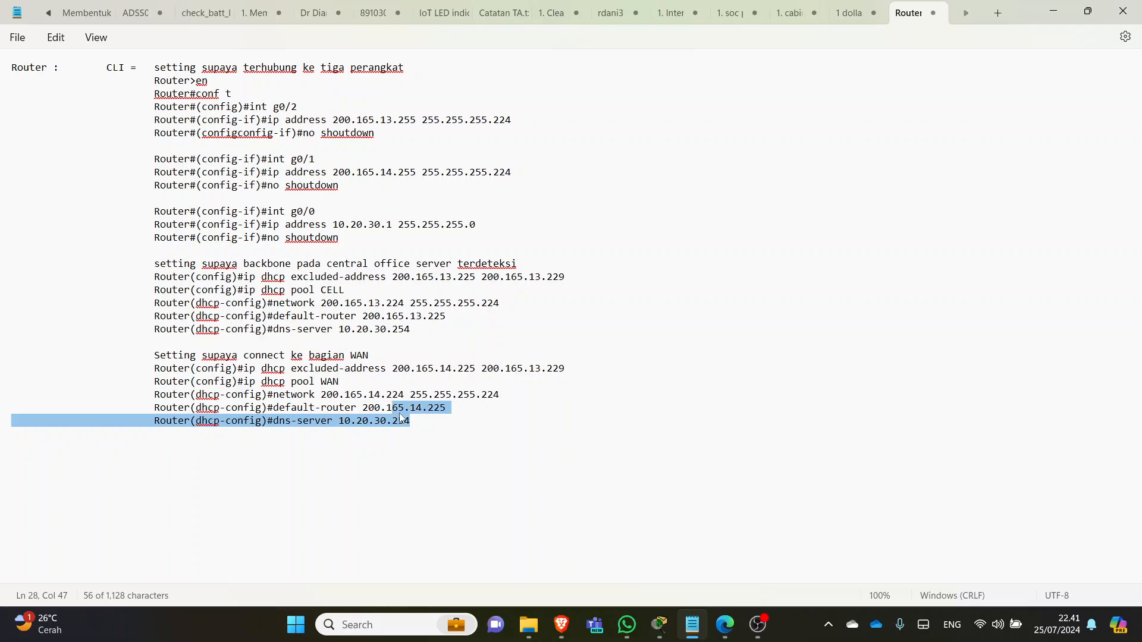
left_click(415, 395)
left_click(421, 316)
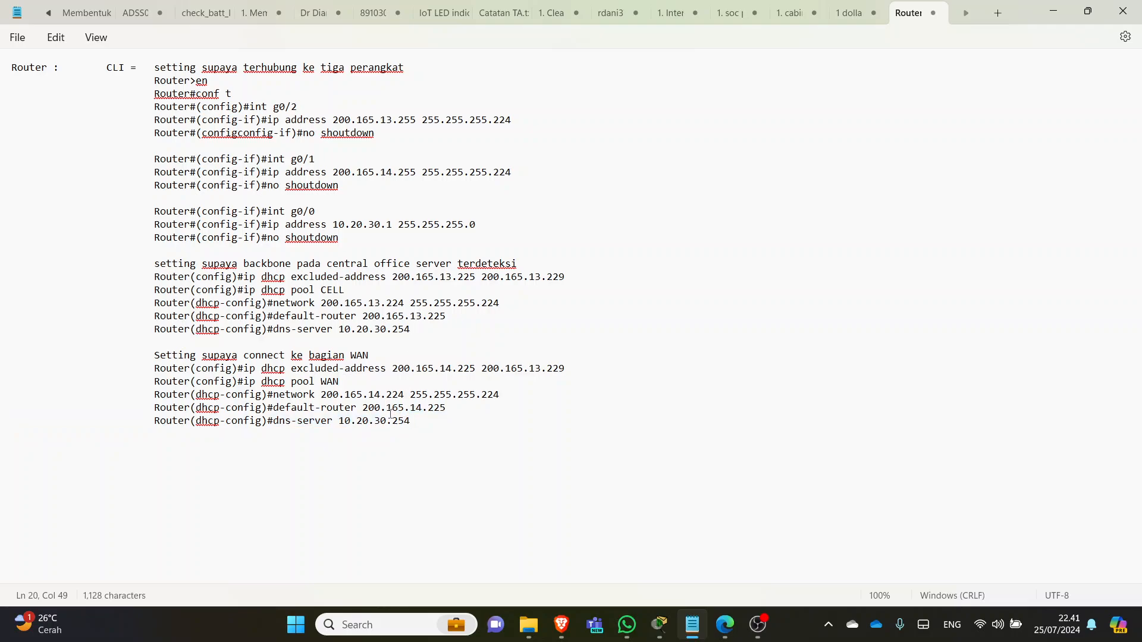
left_click(420, 408)
left_click(299, 436)
left_click_drag(412, 421, 336, 427)
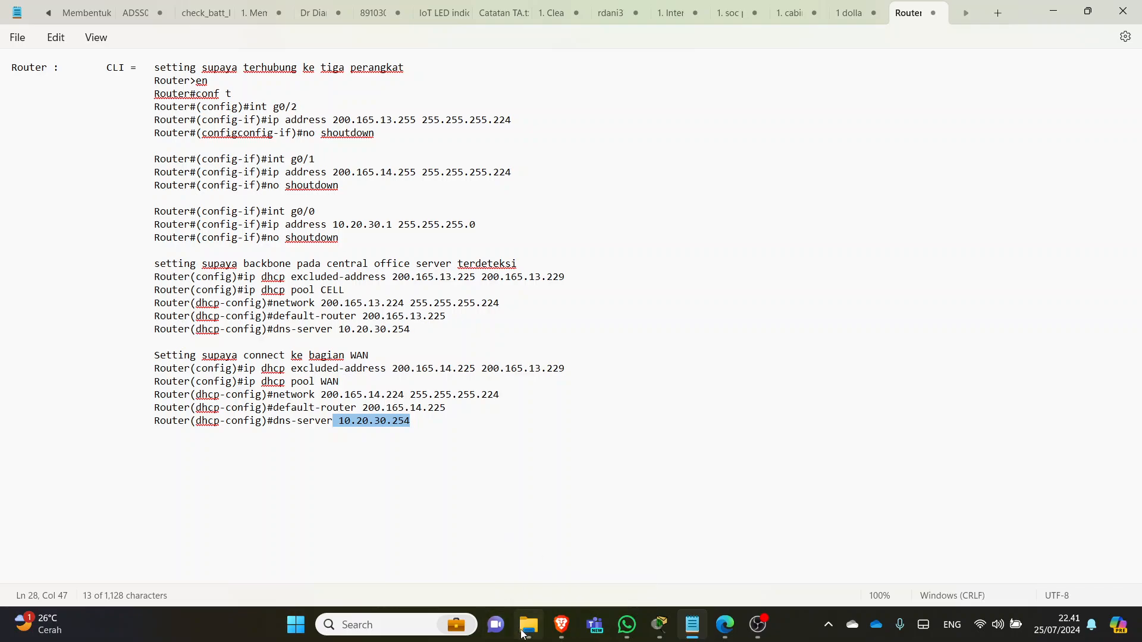
mouse_move(528, 625)
mouse_move(565, 635)
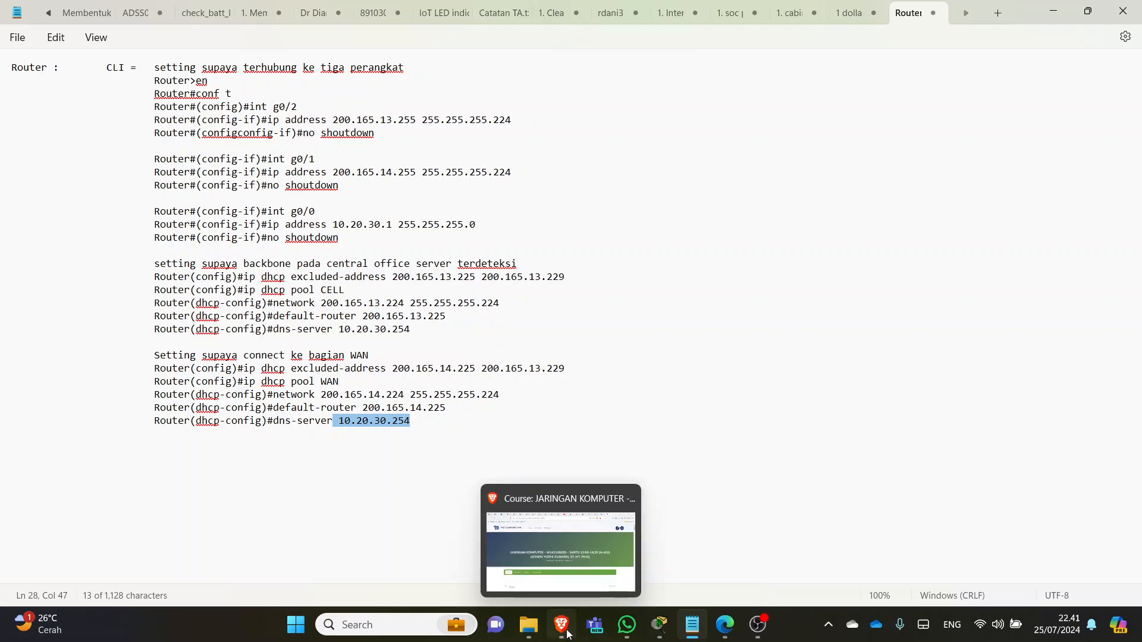
mouse_move(659, 628)
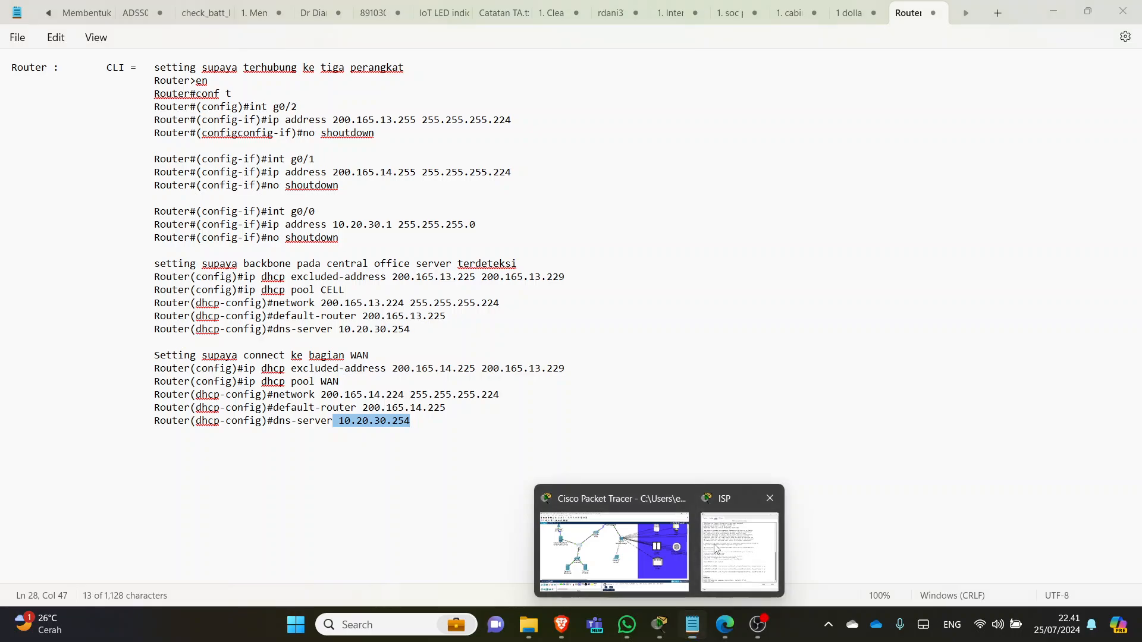
left_click(659, 624)
scroll(546, 273, "up", 2)
scroll(546, 280, "down", 1)
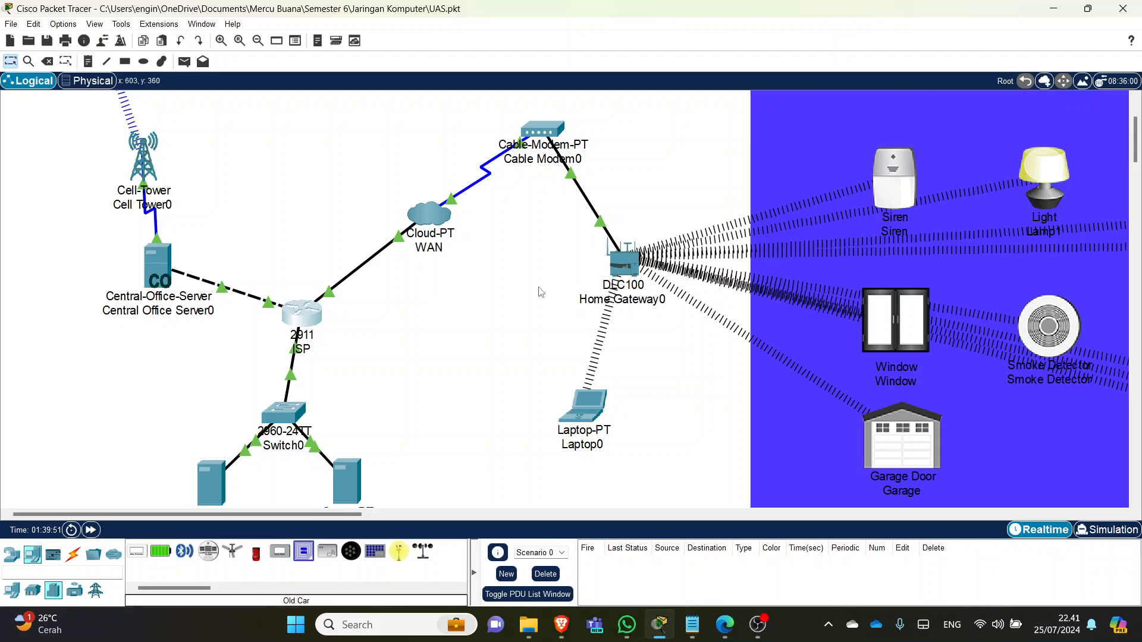
scroll(538, 291, "down", 2)
scroll(446, 296, "up", 1)
scroll(346, 296, "up", 1)
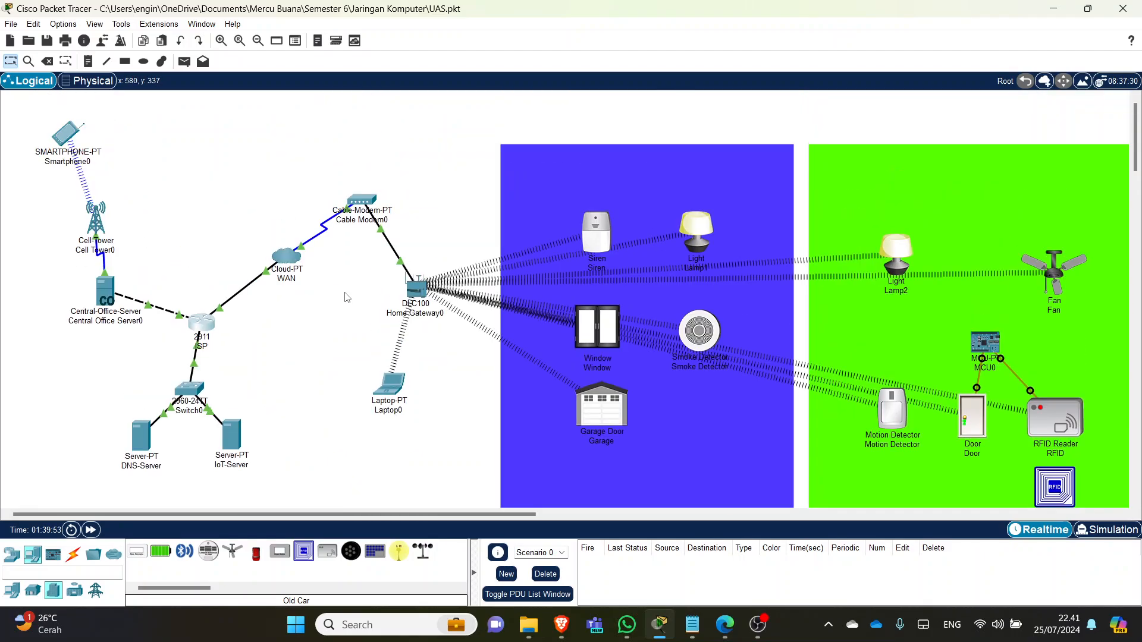
left_click(288, 275)
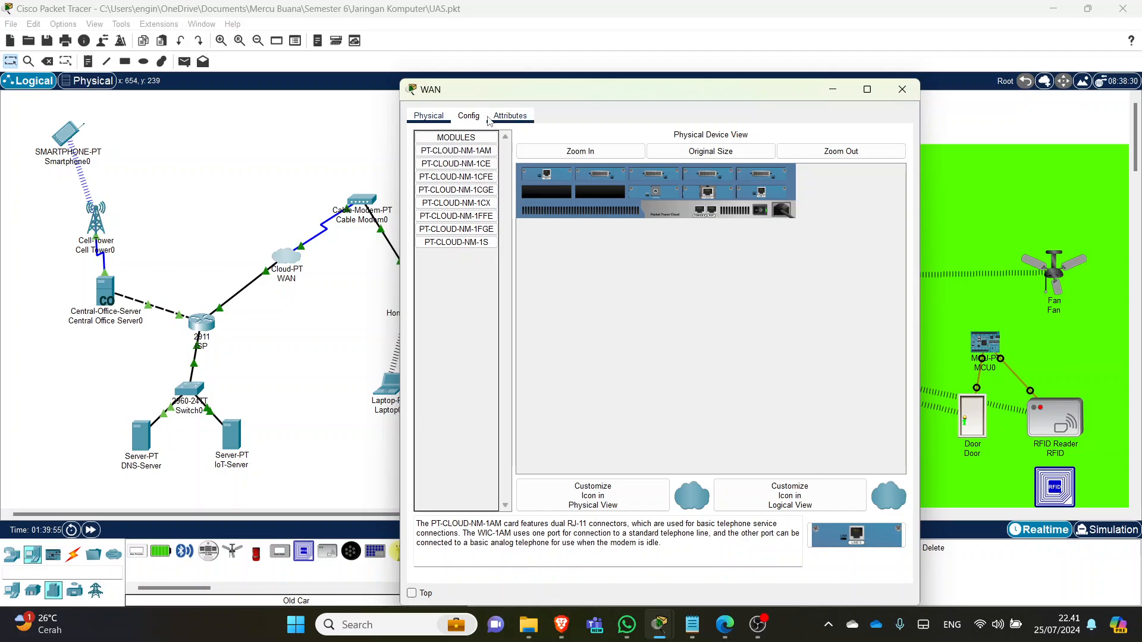
left_click(471, 116)
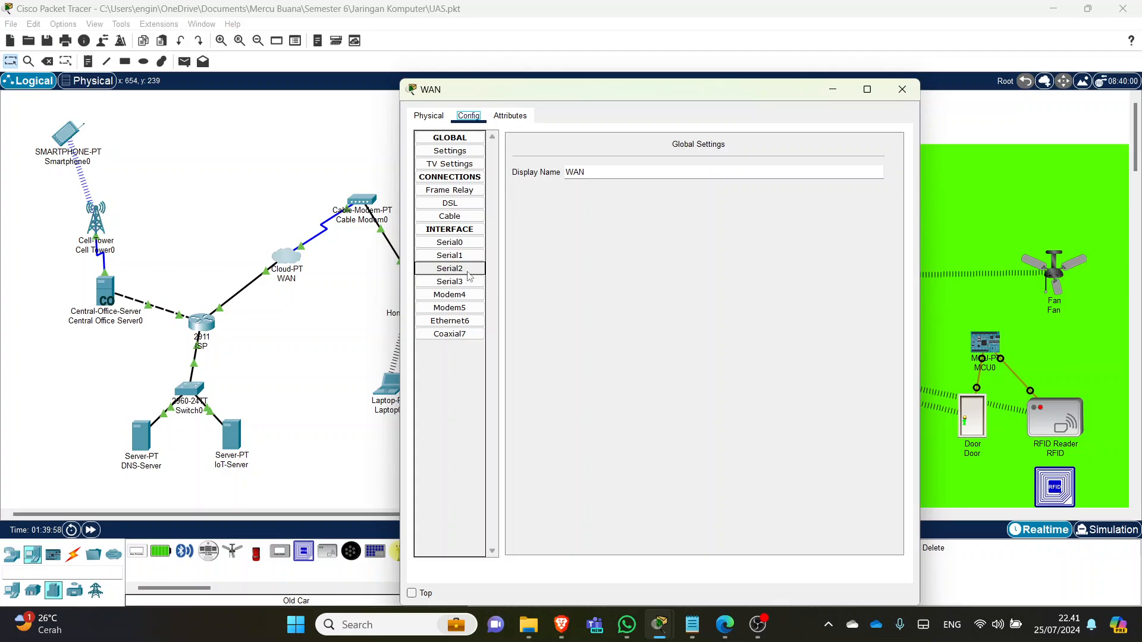
left_click(466, 321)
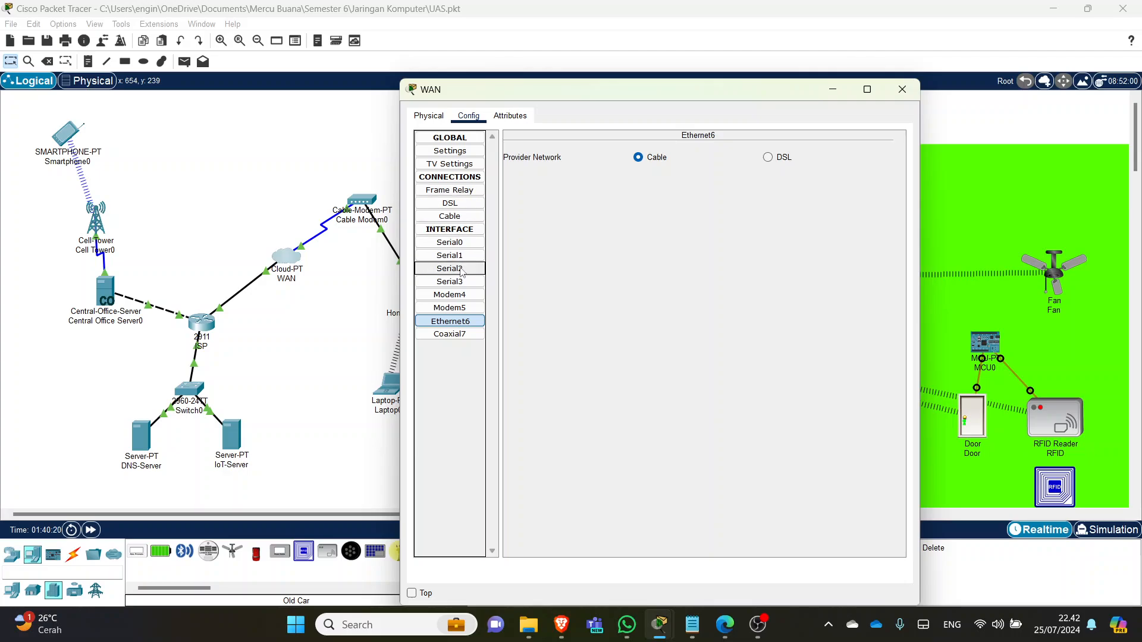
left_click(457, 216)
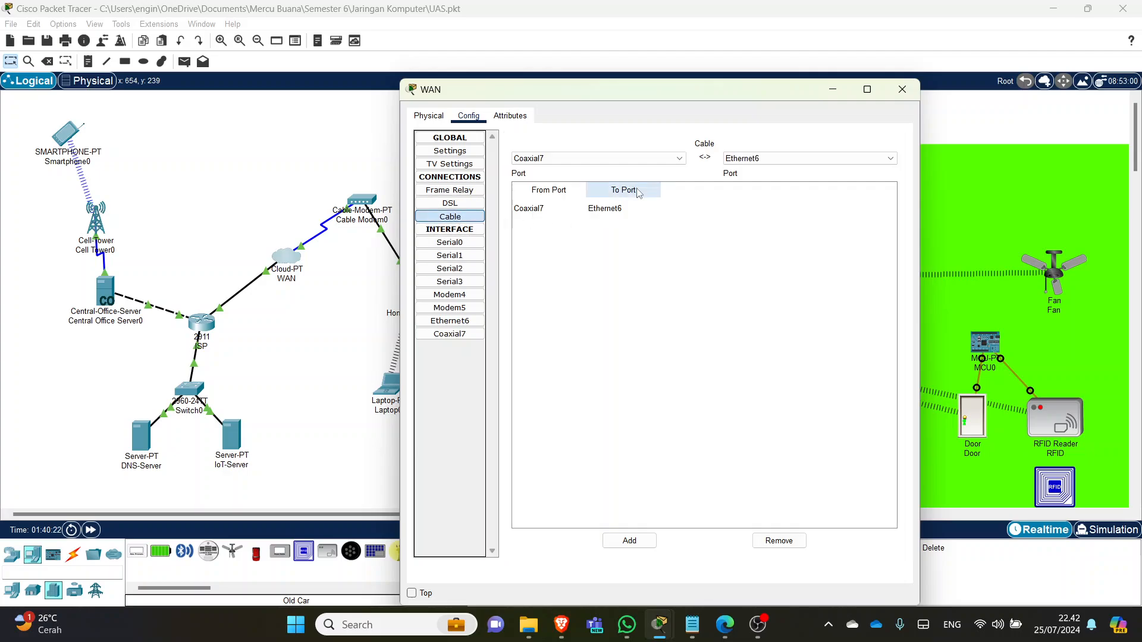
left_click(663, 160)
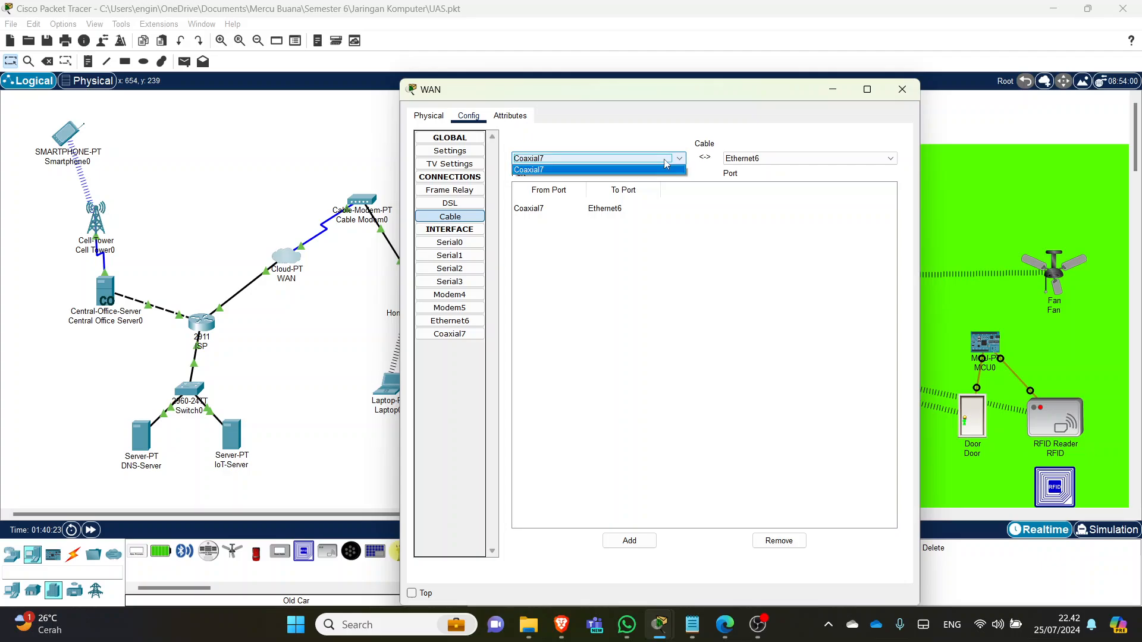
left_click(659, 171)
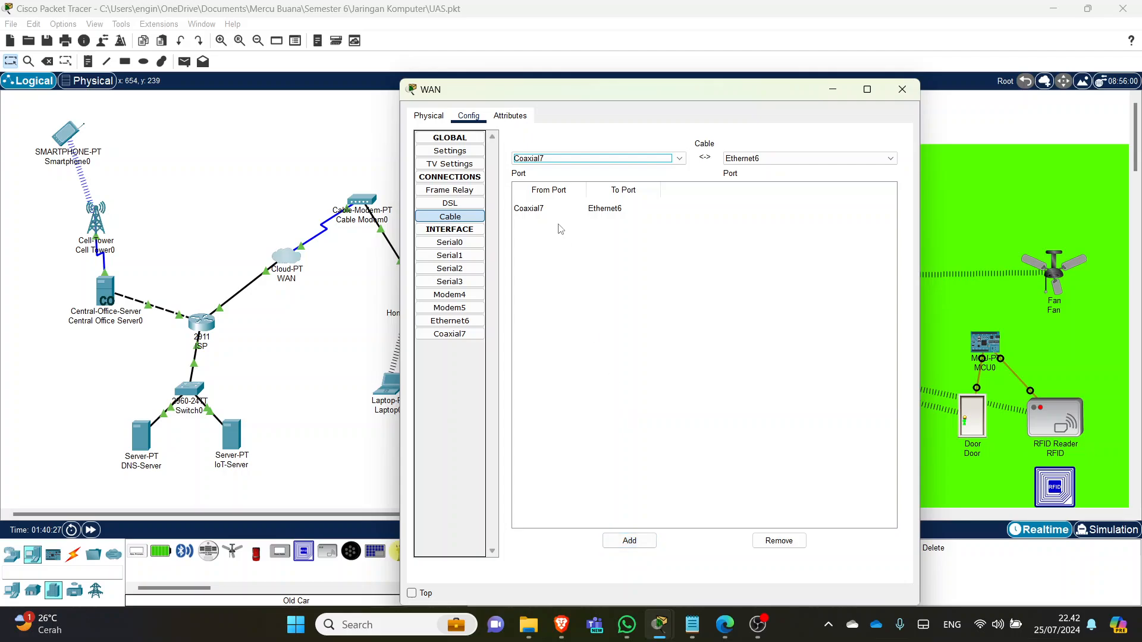
left_click(551, 208)
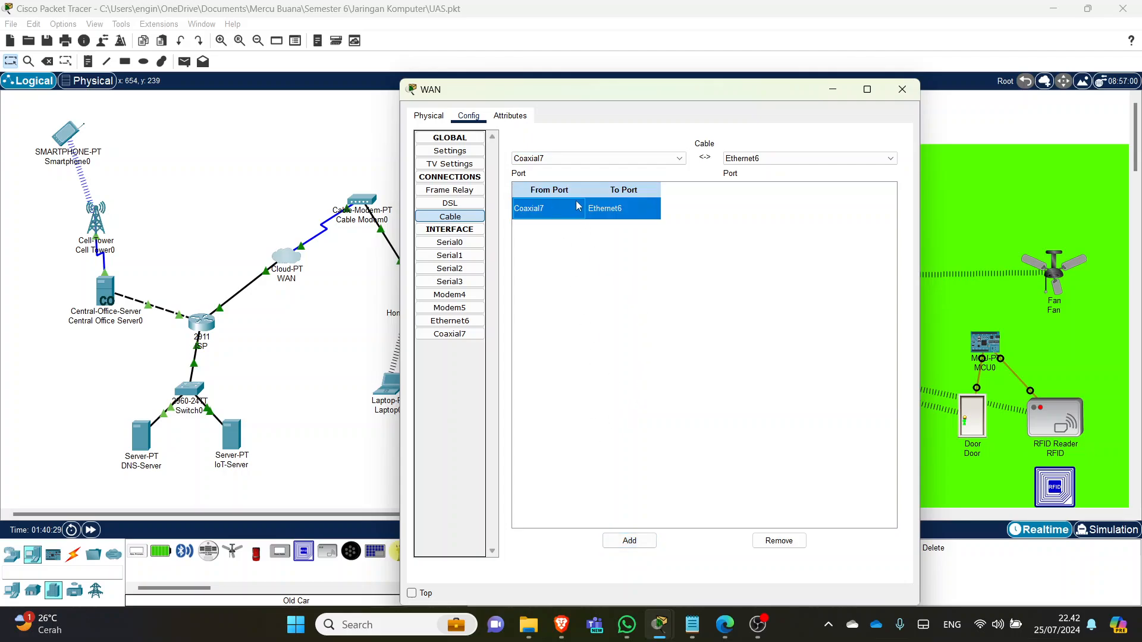
left_click(907, 94)
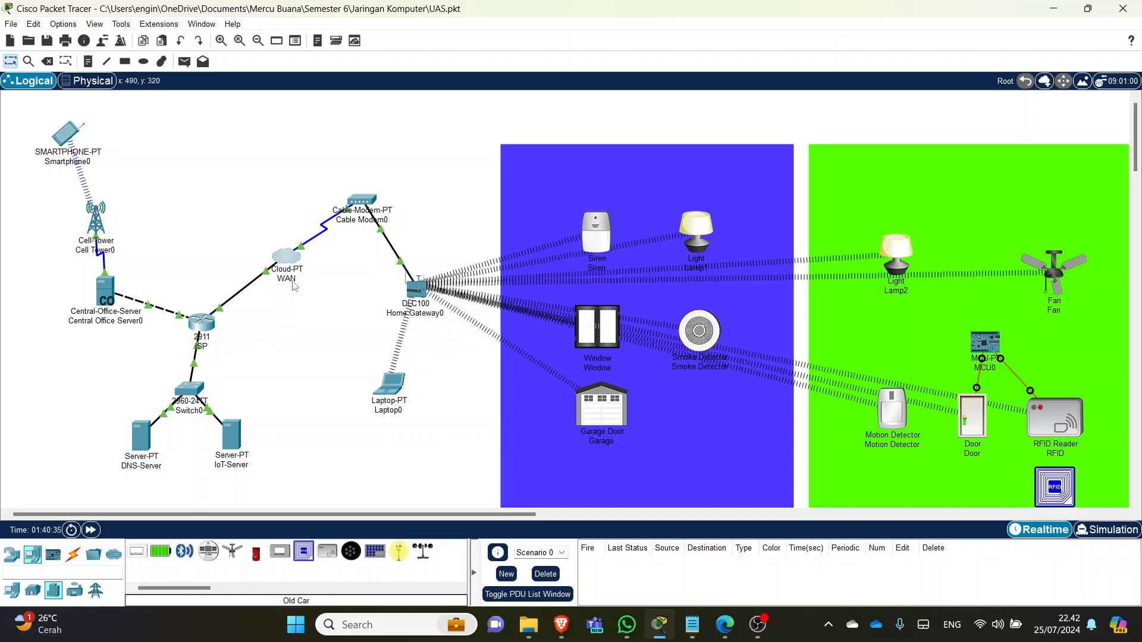
left_click(418, 290)
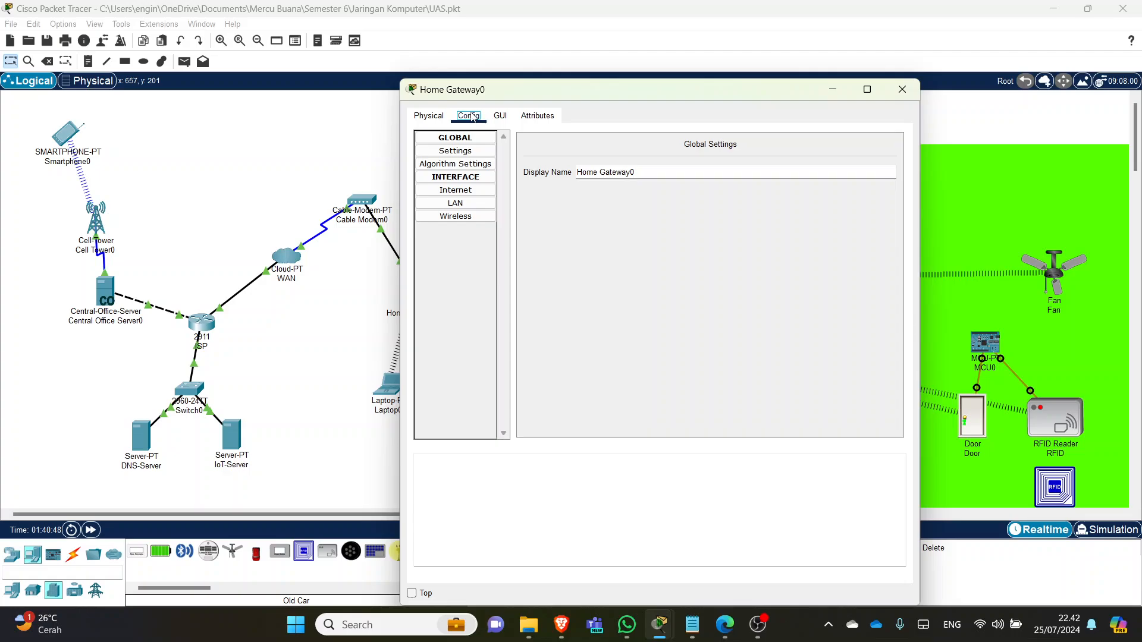
left_click(468, 219)
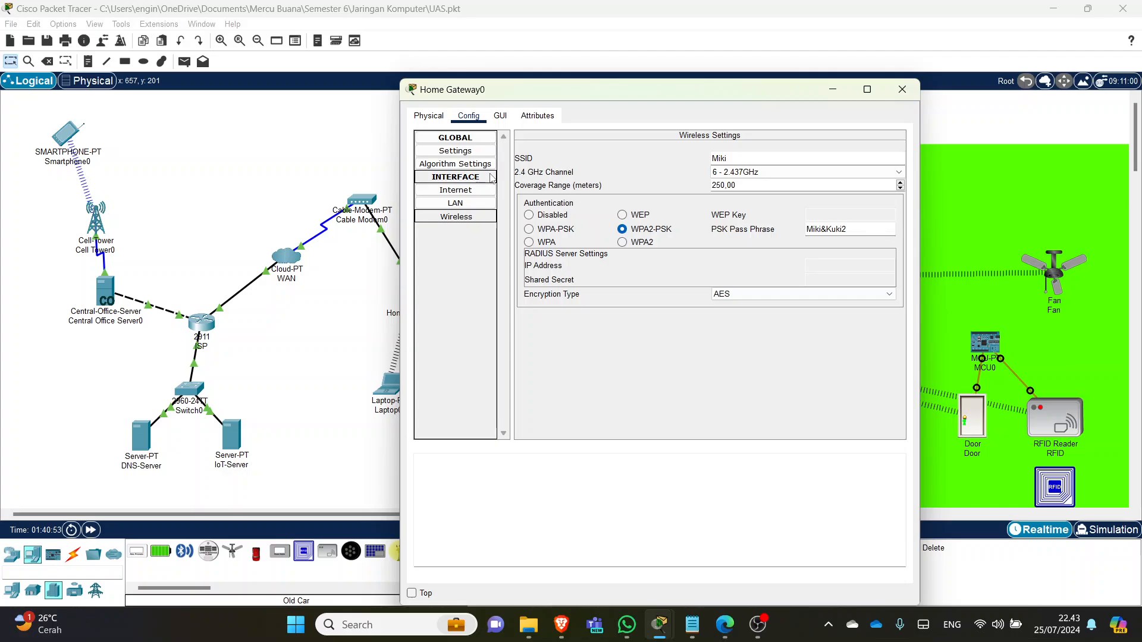
left_click(474, 192)
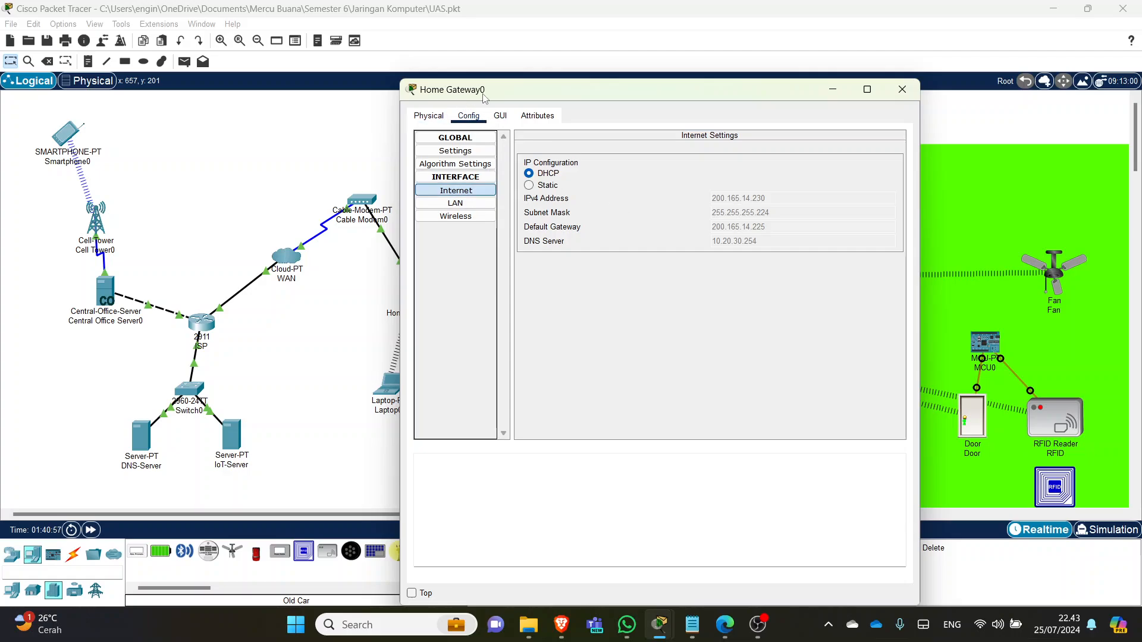
left_click(467, 192)
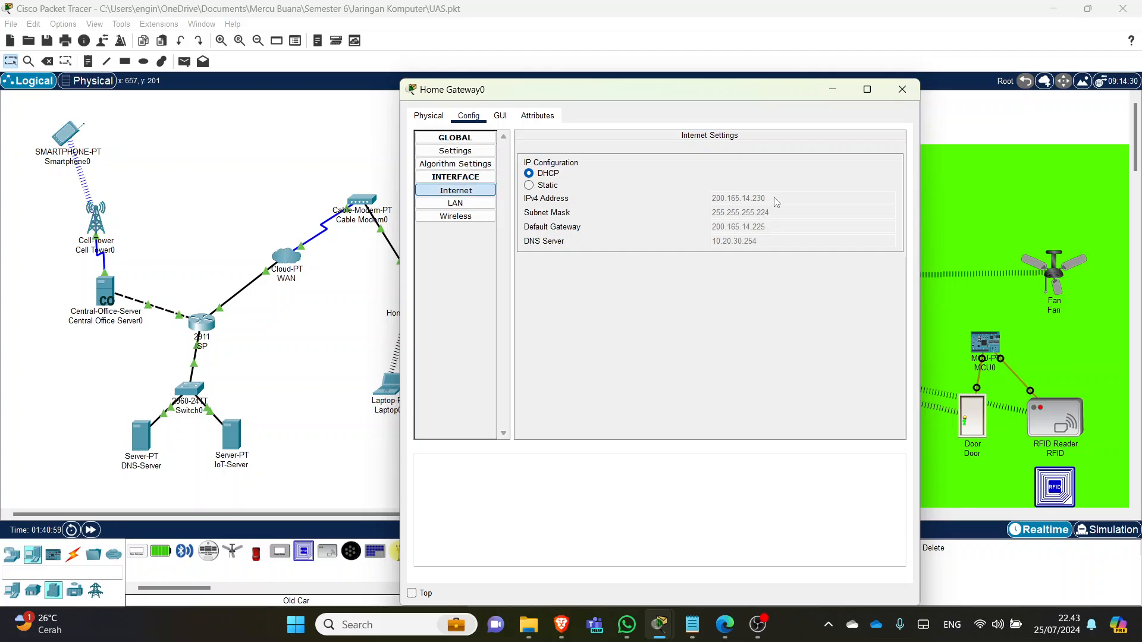
left_click(690, 172)
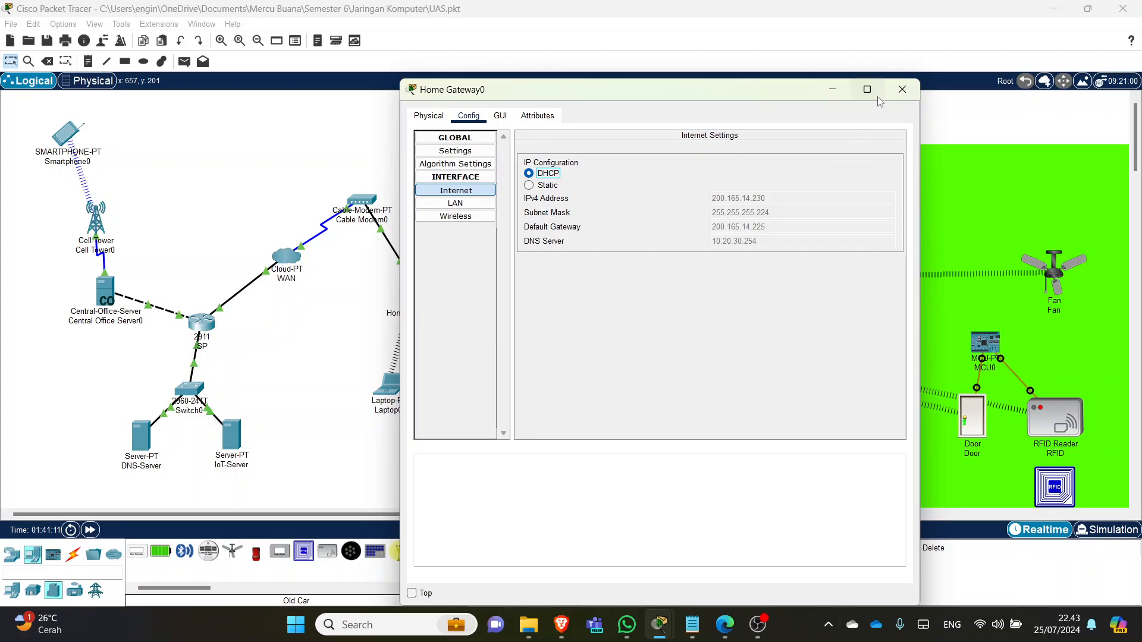
left_click(902, 90)
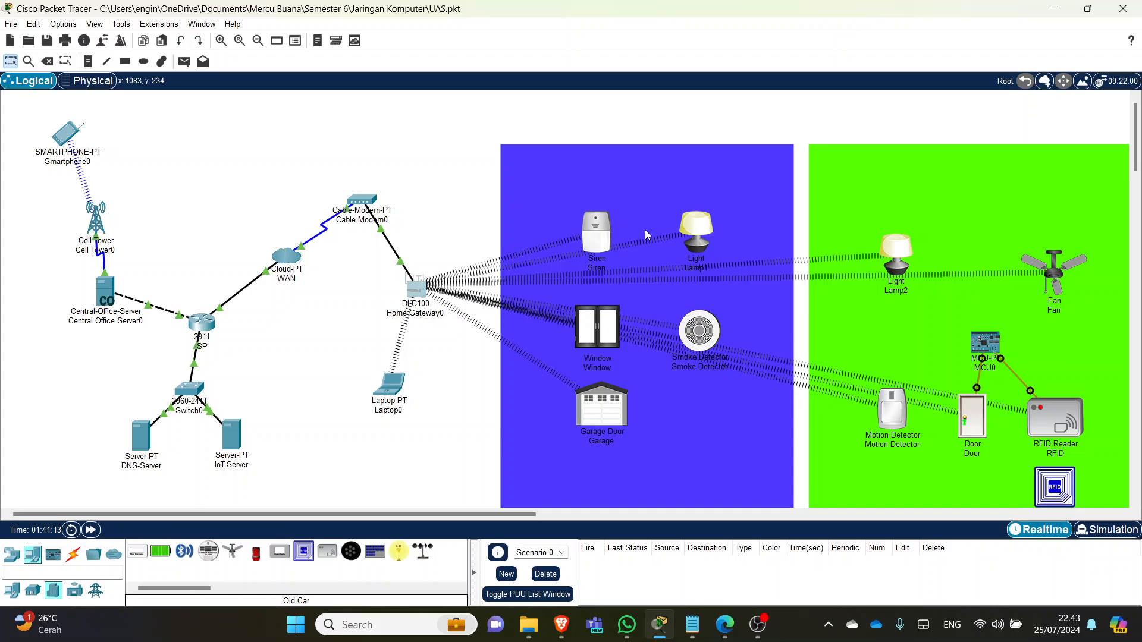
- Switch the Siren's wireless interface to DHCP addressing and close its configuration window
left_click(594, 238)
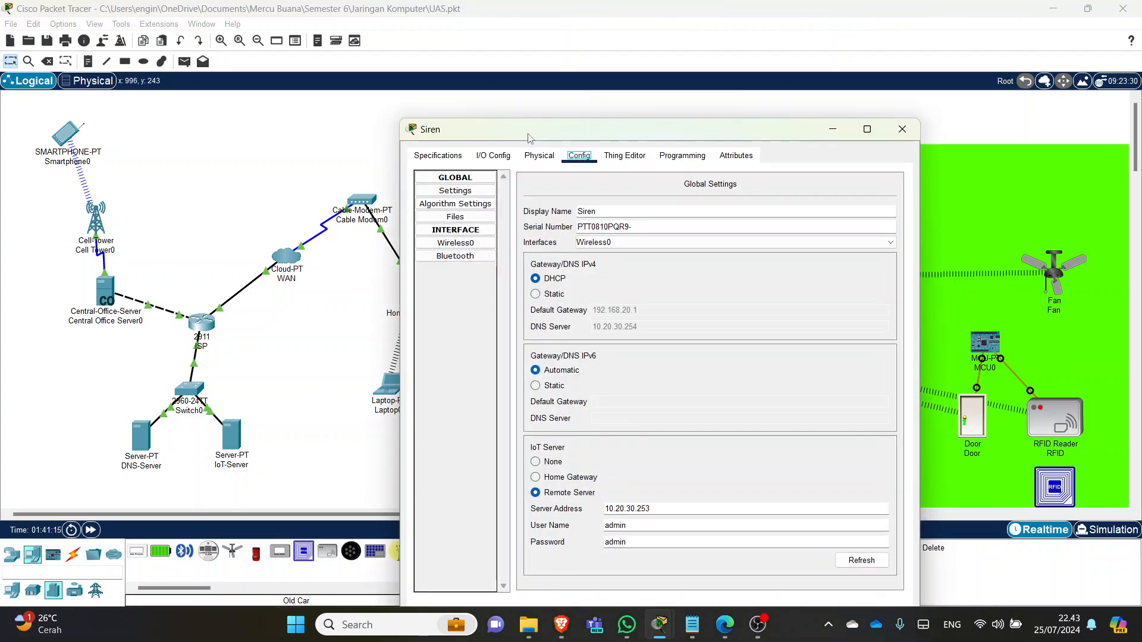
left_click(902, 129)
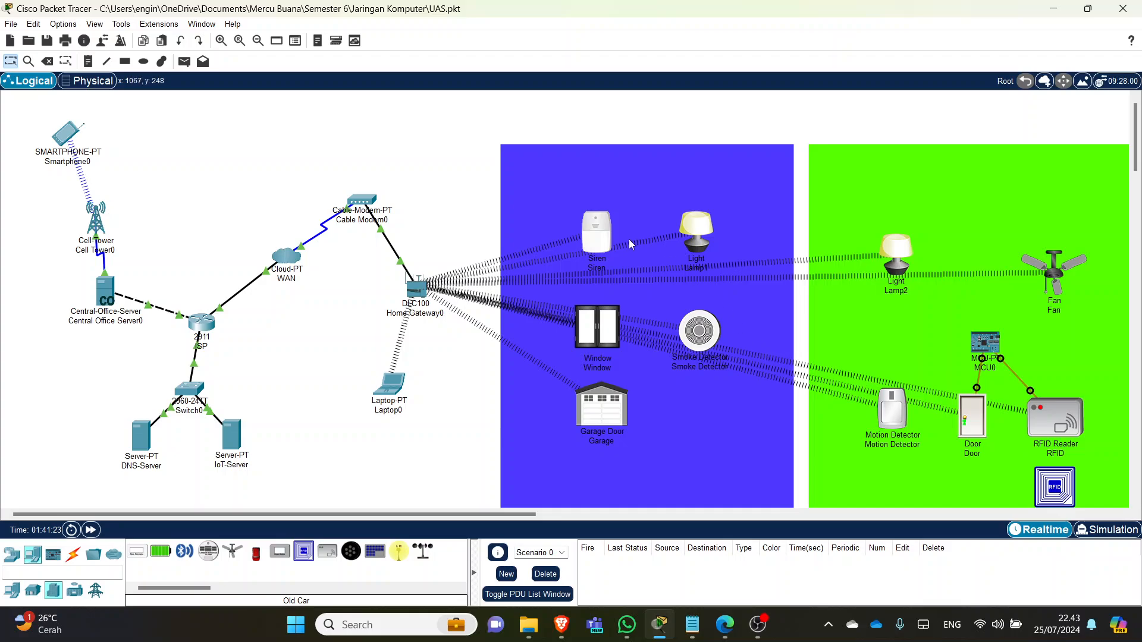
left_click(600, 235)
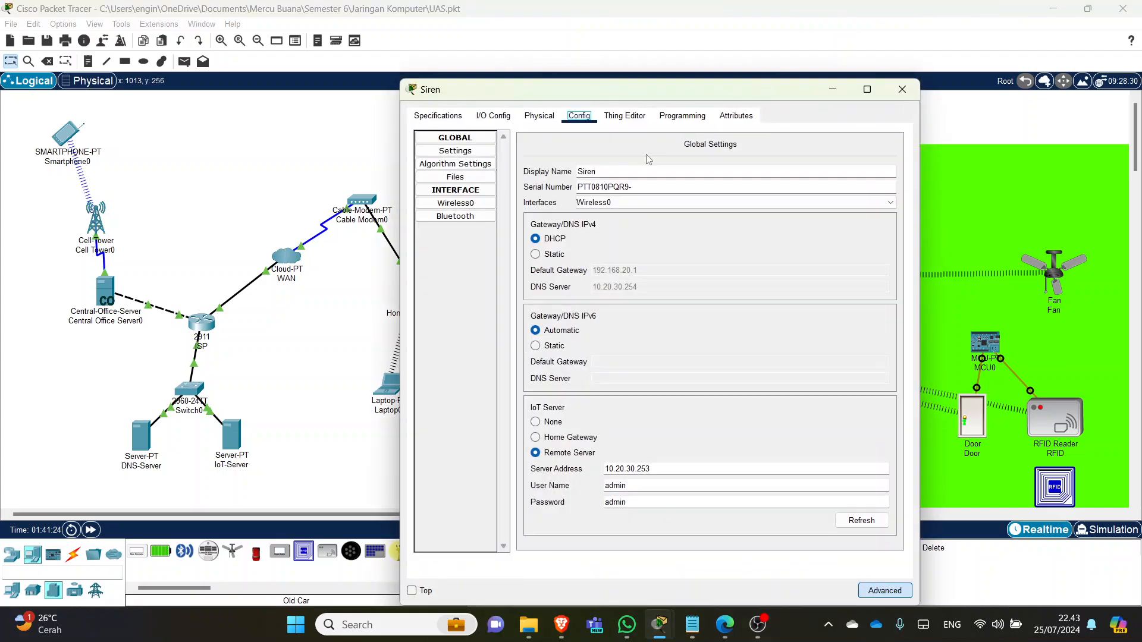
left_click(467, 204)
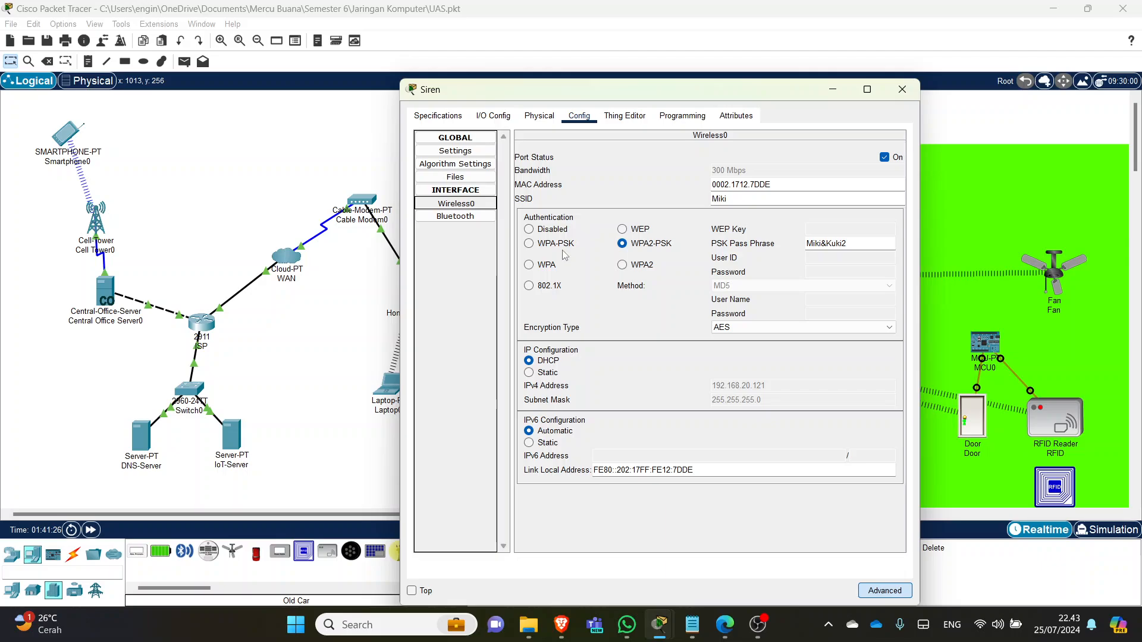
left_click(551, 363)
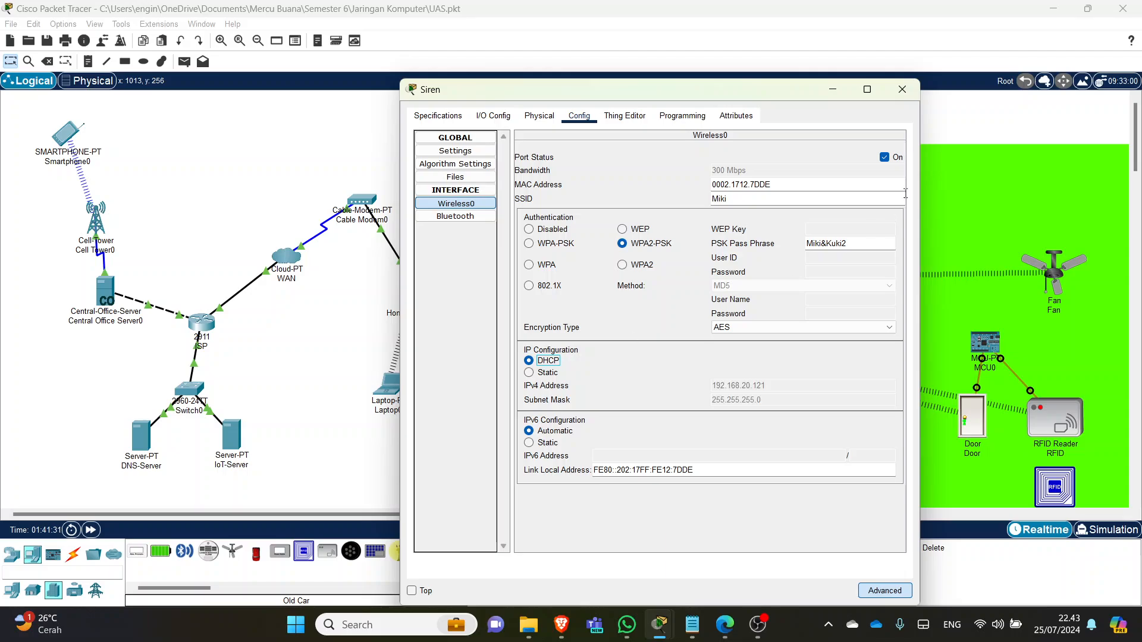
left_click(902, 89)
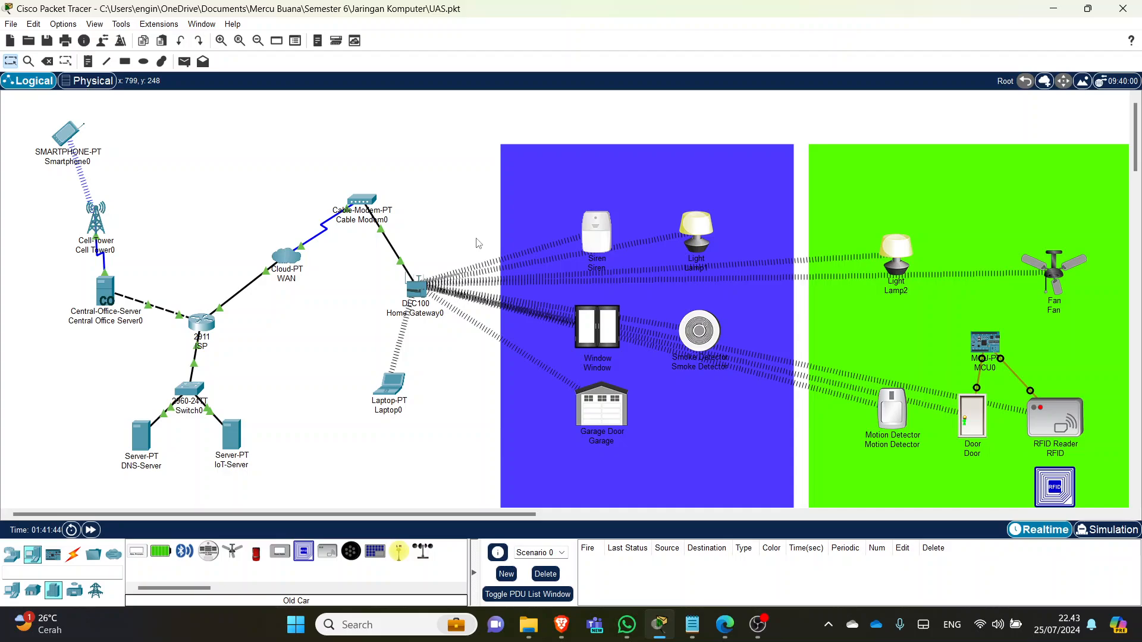
left_click(145, 433)
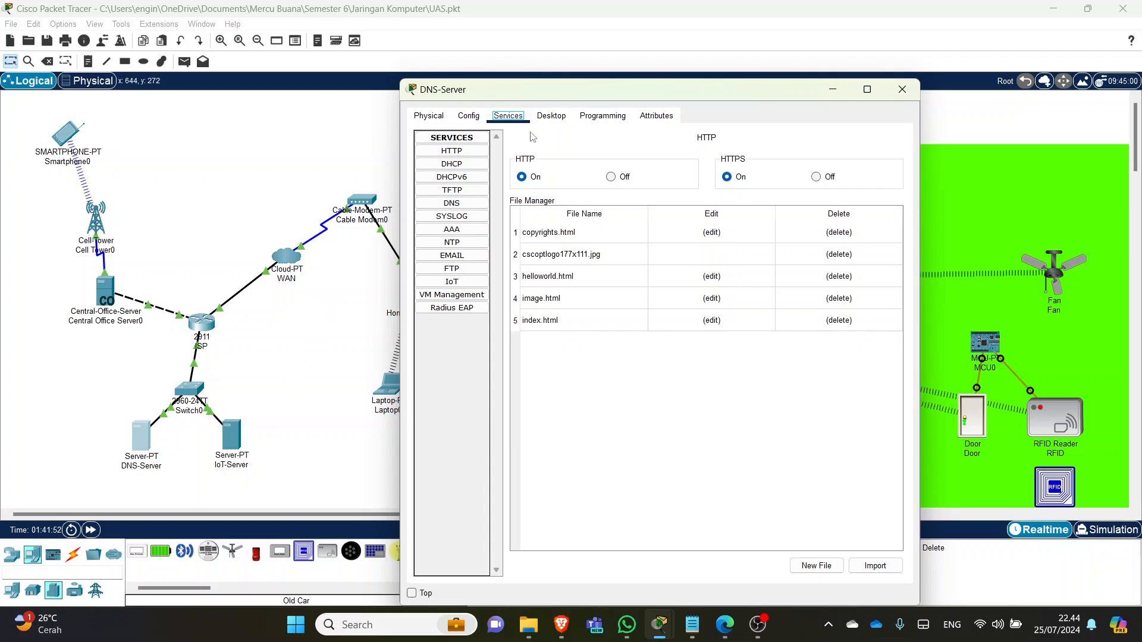
left_click(554, 117)
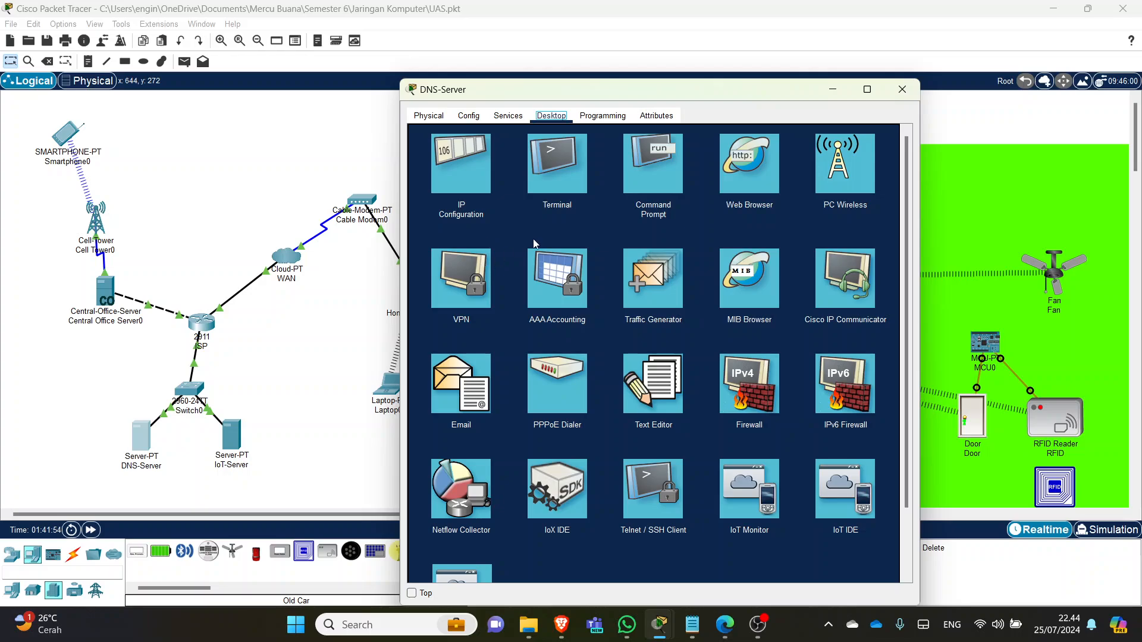
left_click(476, 180)
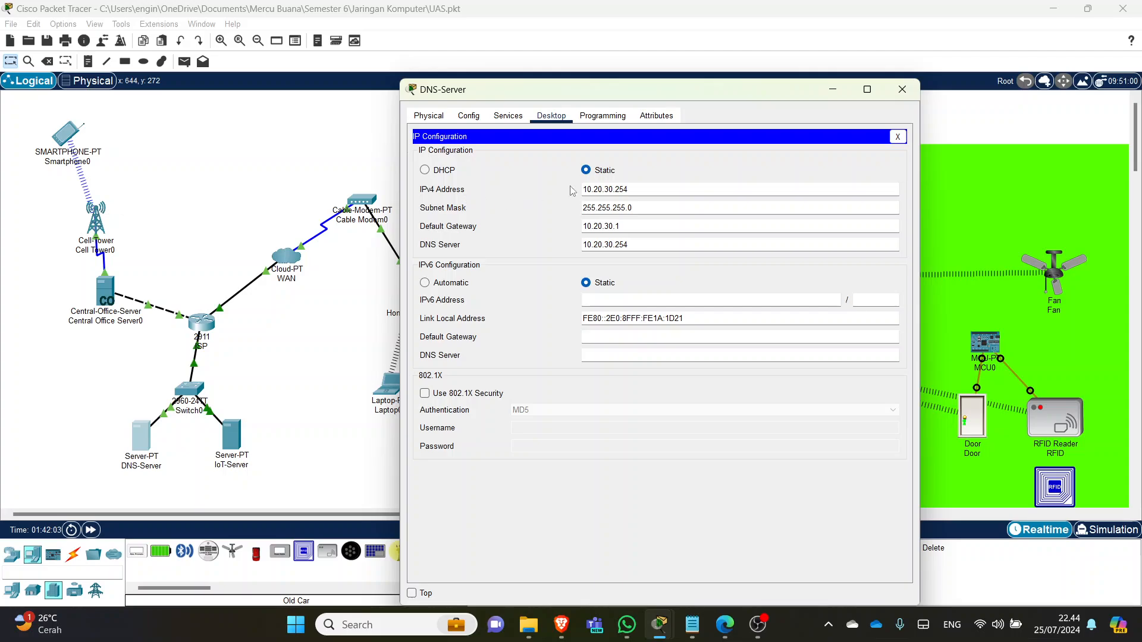
double_click(629, 188)
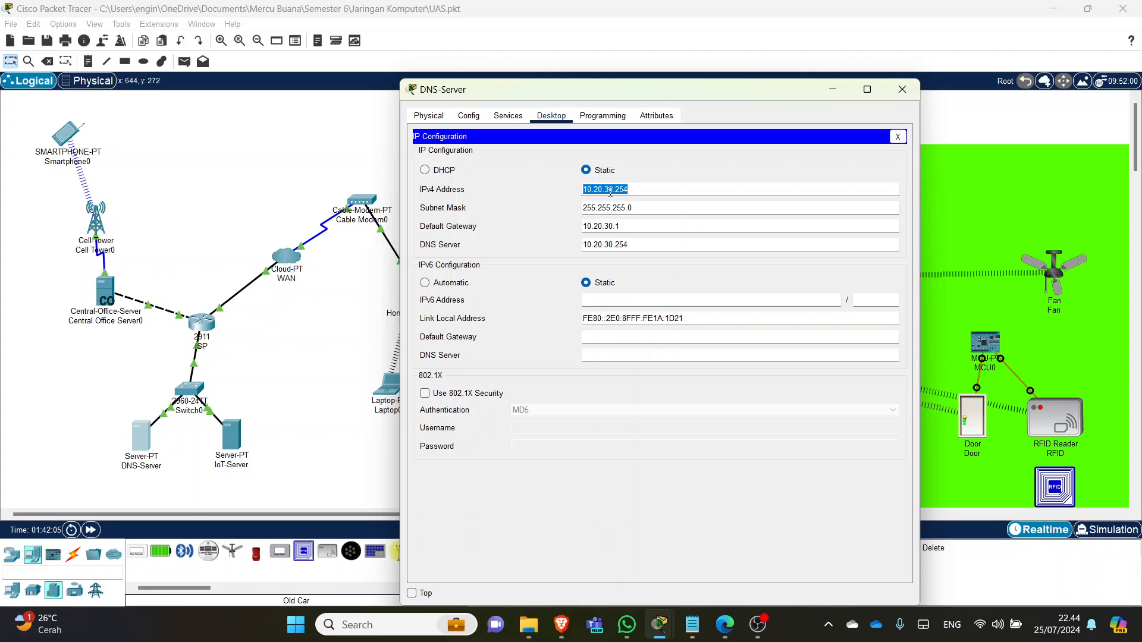
left_click(639, 208)
double_click(579, 226)
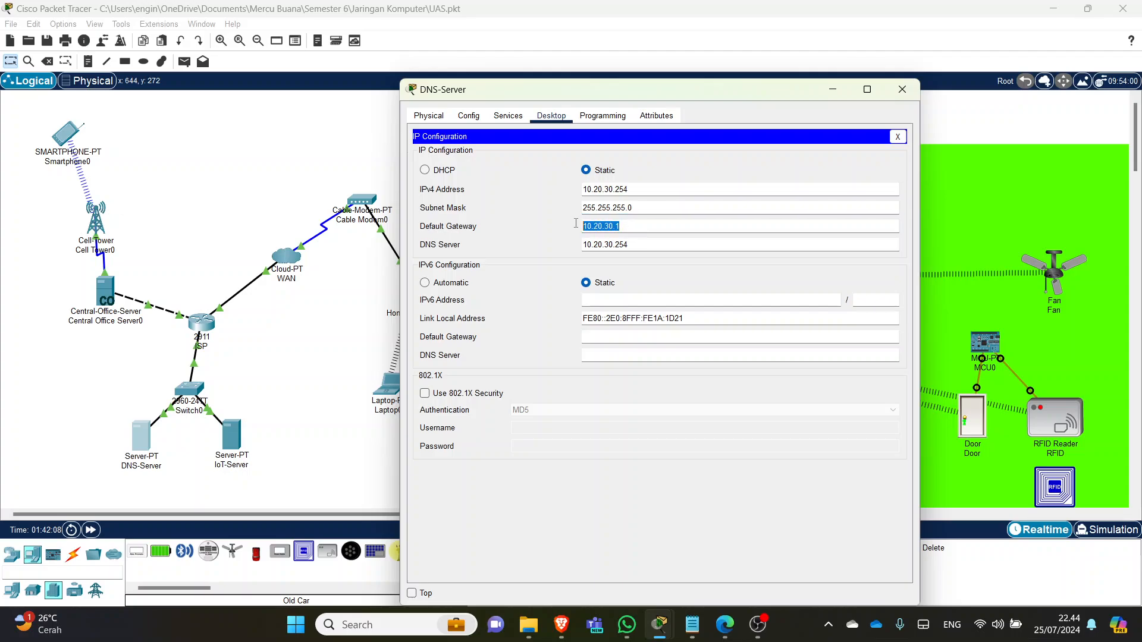
left_click_drag(646, 247, 565, 245)
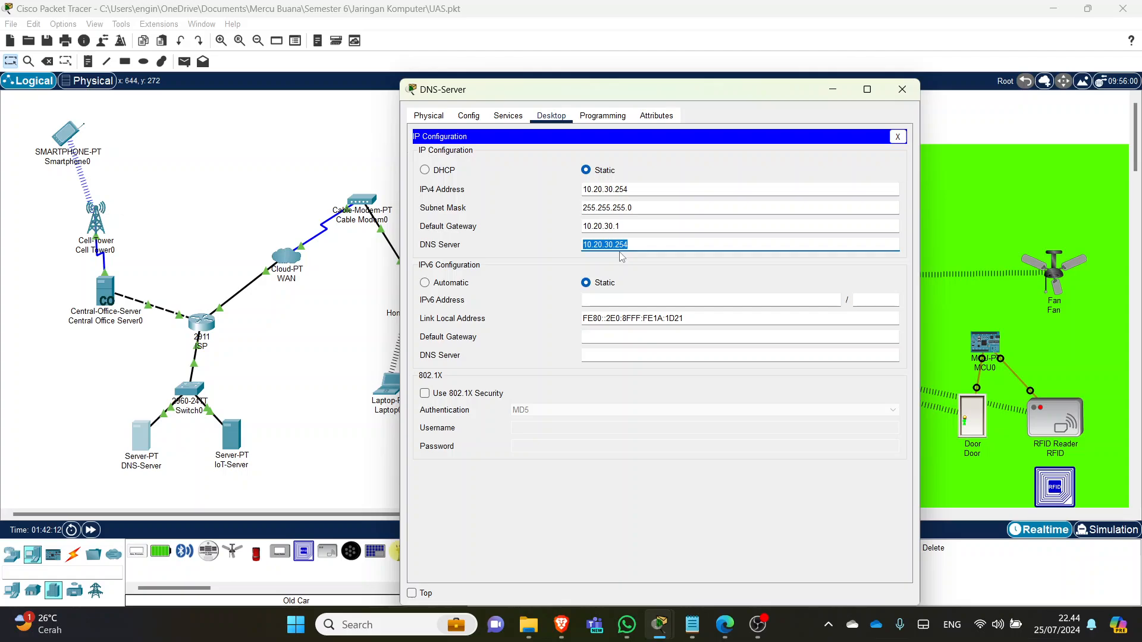
left_click(635, 227)
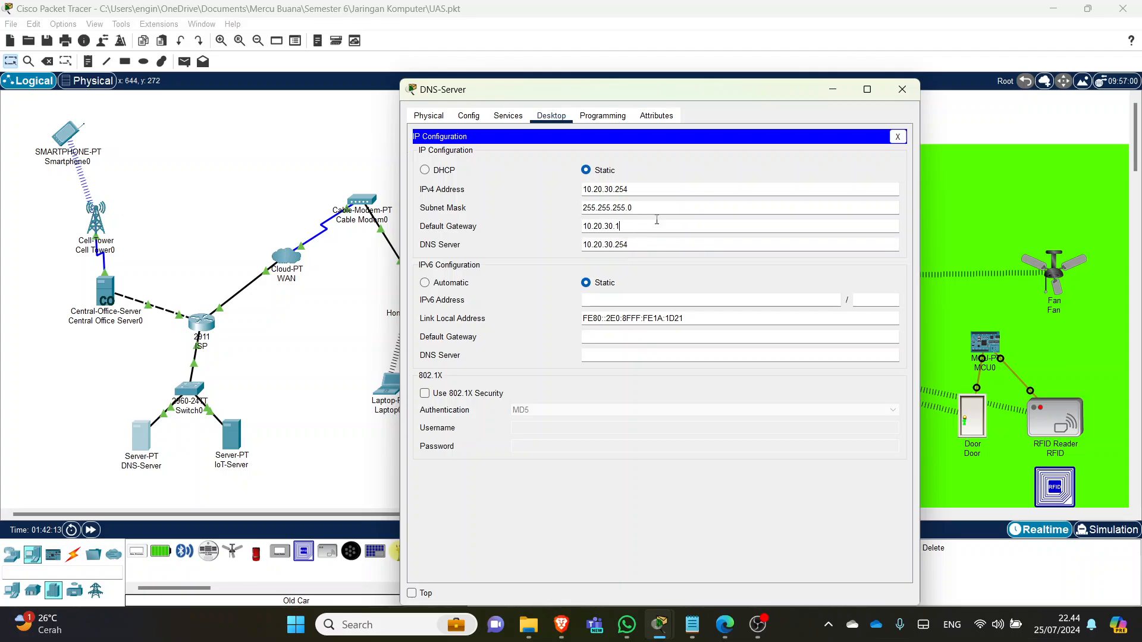
left_click(658, 207)
left_click(658, 193)
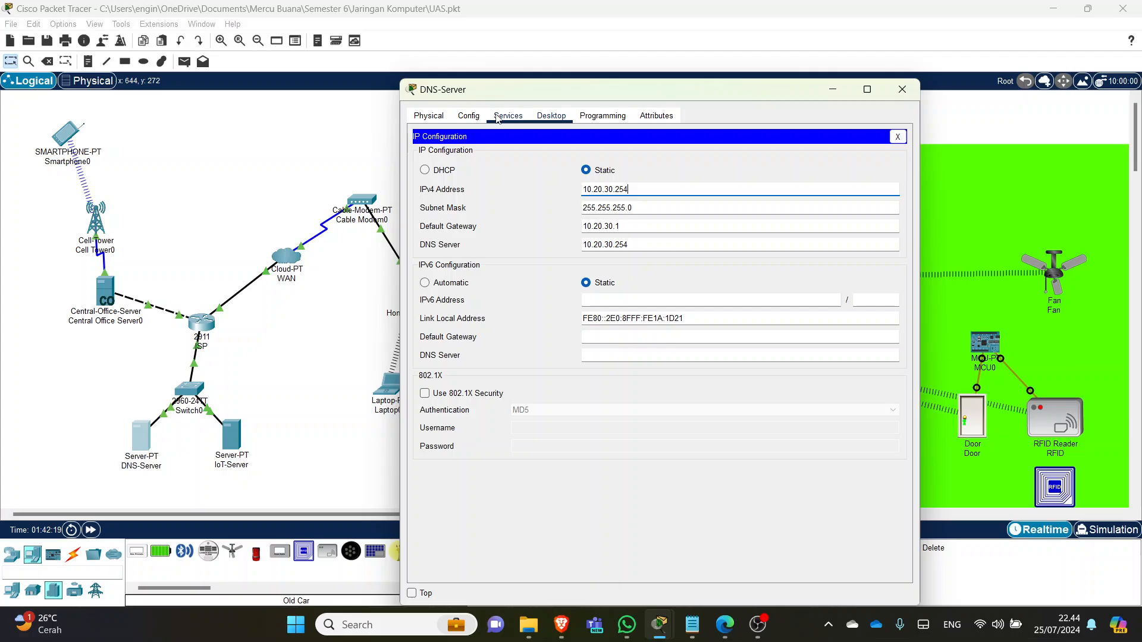
left_click(498, 117)
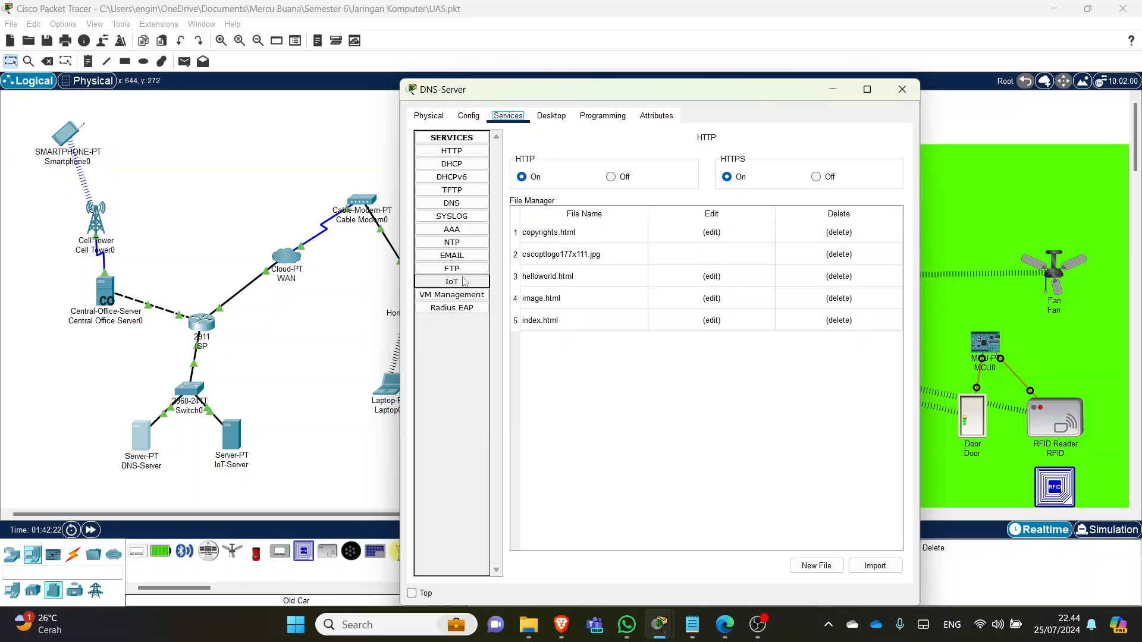
left_click(463, 208)
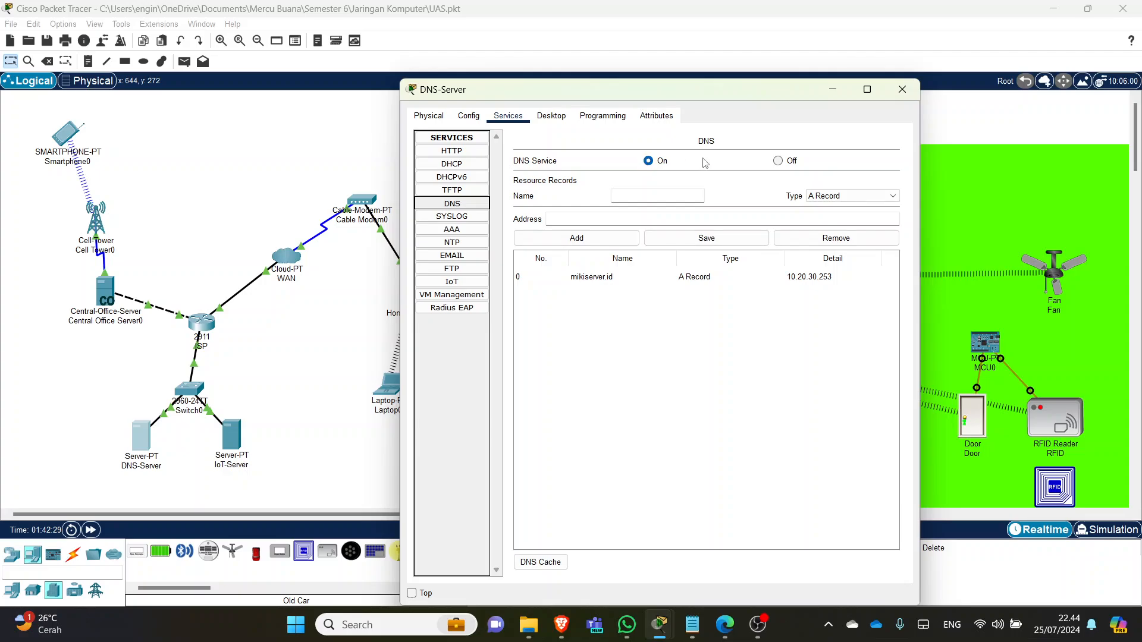
left_click(903, 90)
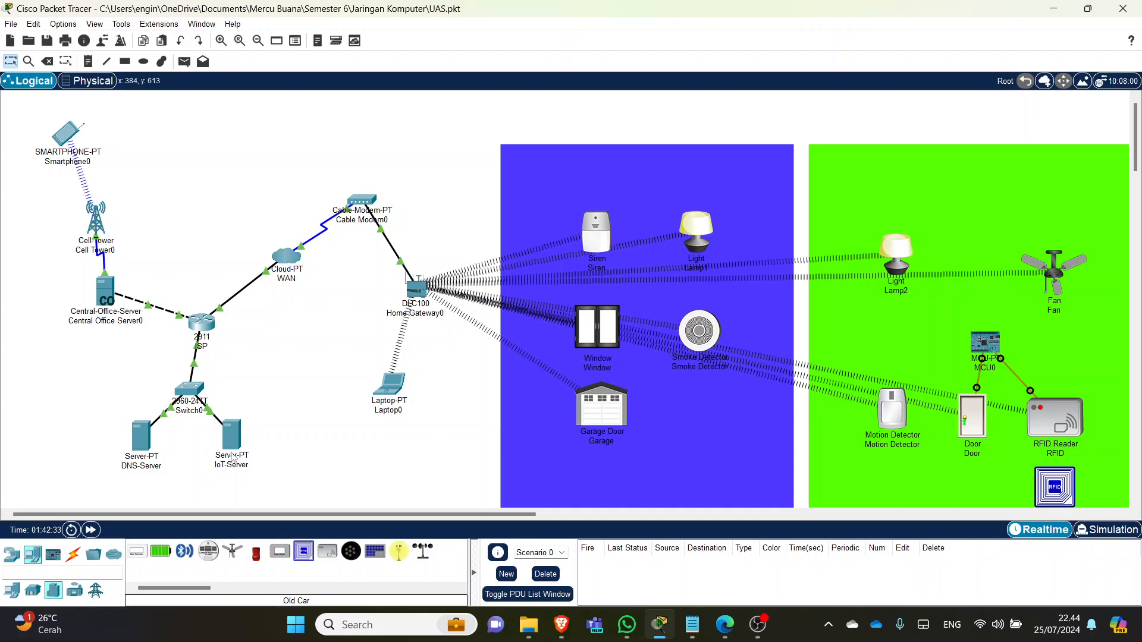
- Check IoT-Server's static IP 10.20.30.253 and DNS server 10.20.30.254, then view its services
left_click(234, 436)
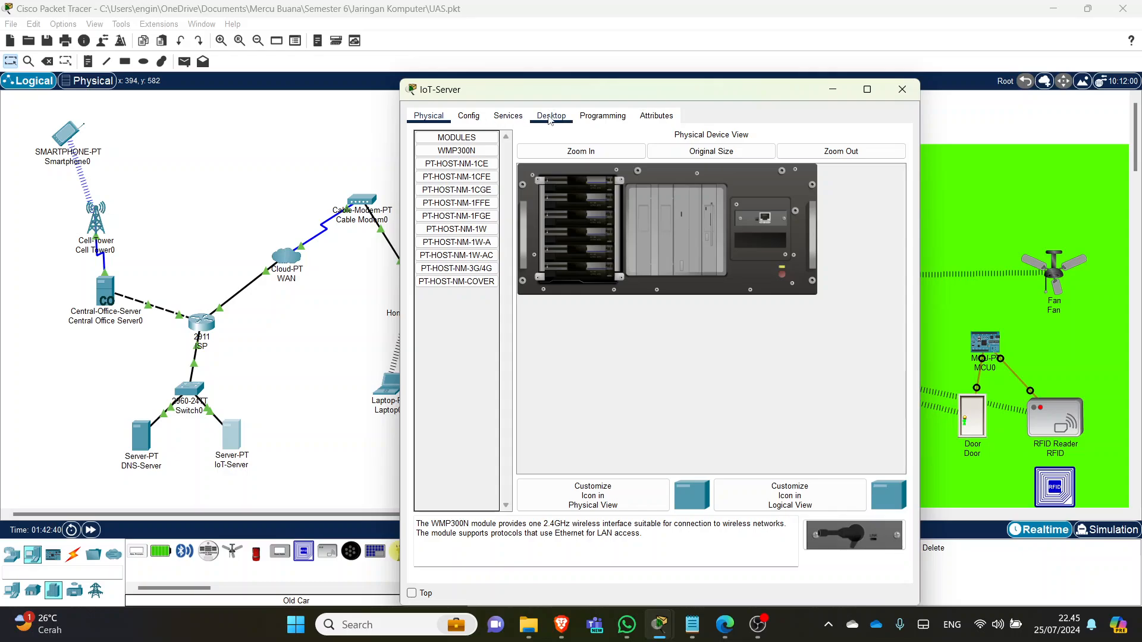
left_click(545, 121)
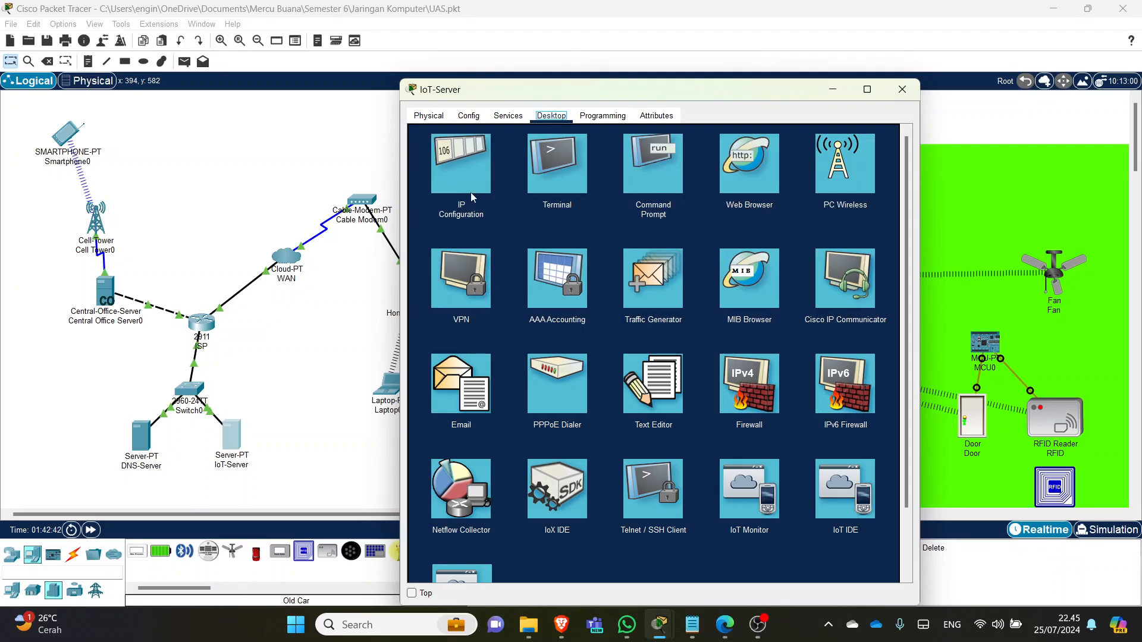
left_click(470, 170)
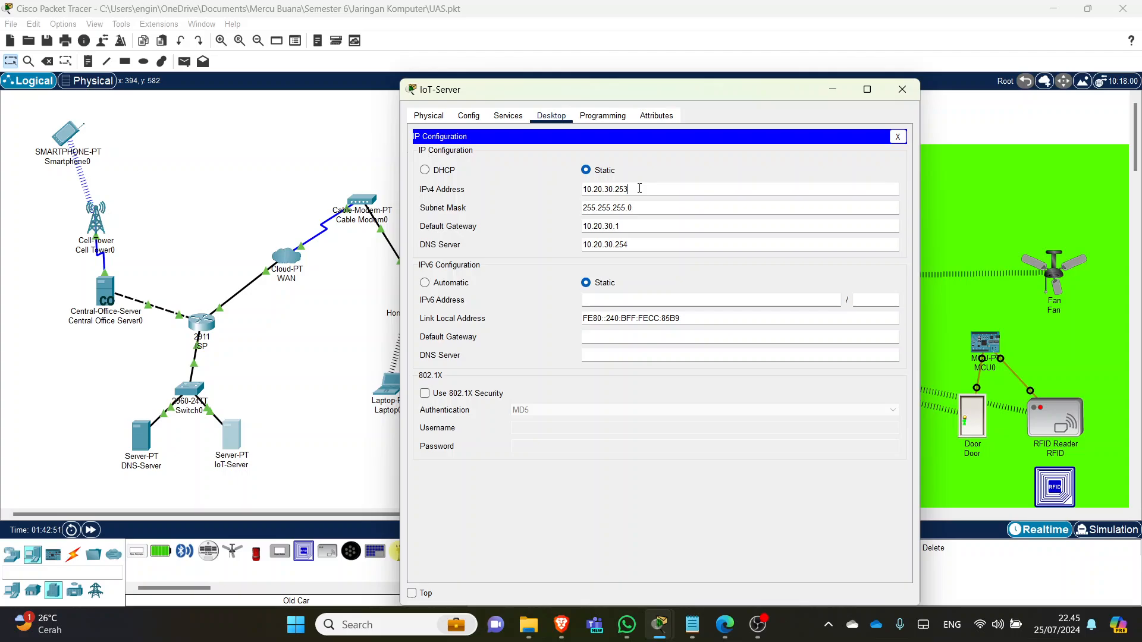
left_click_drag(634, 189, 621, 189)
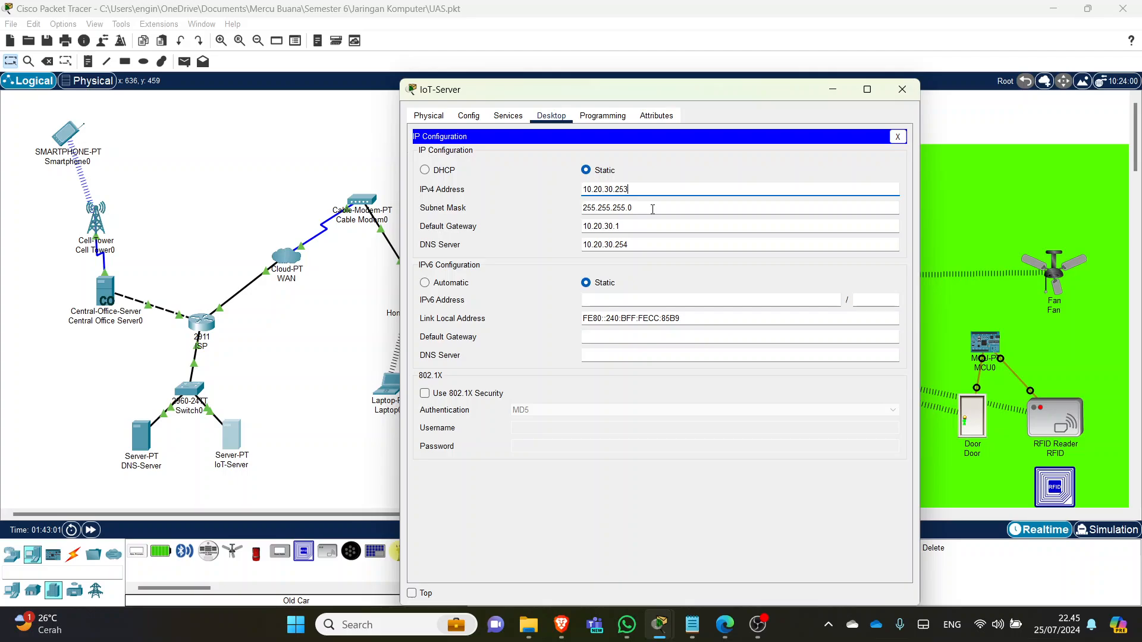
left_click(652, 209)
left_click(631, 227)
key("Tab")
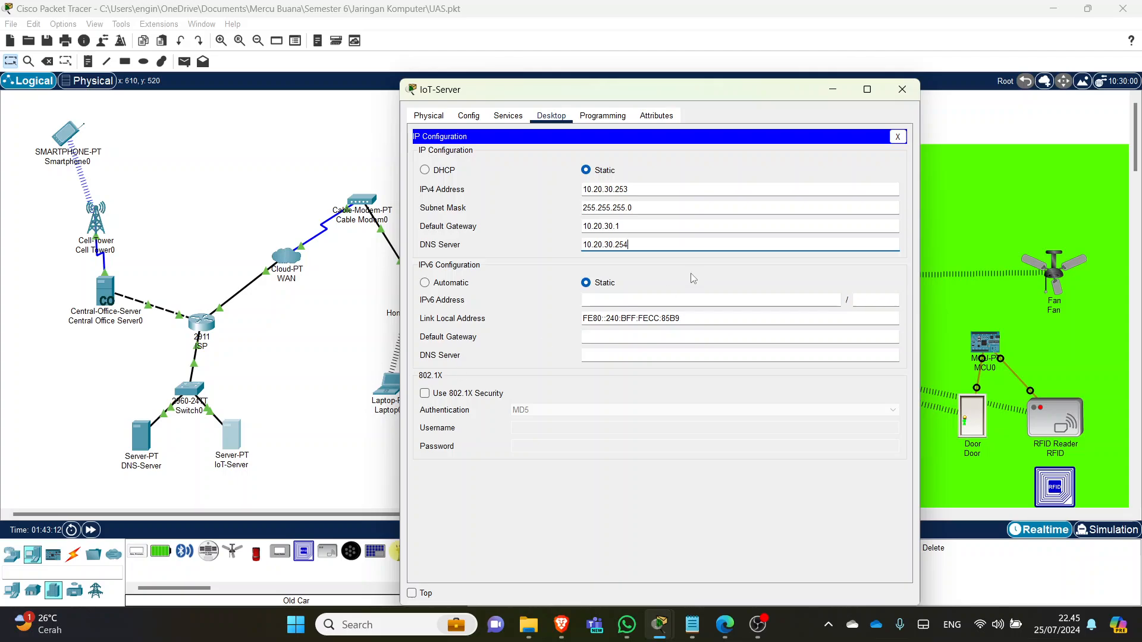
left_click(506, 119)
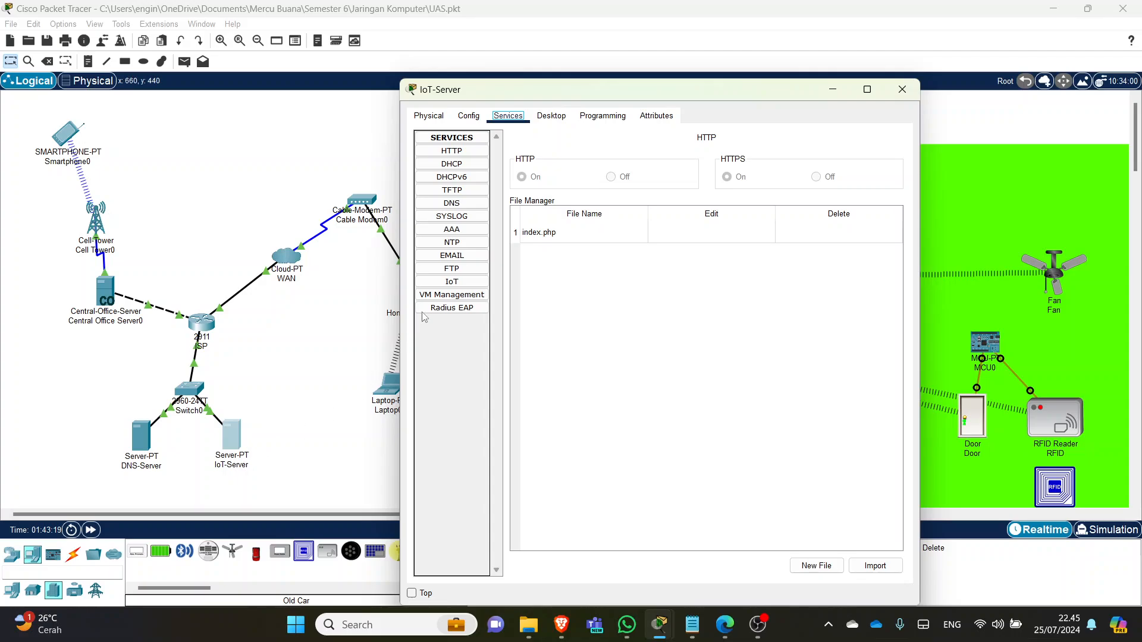
- Verify the IoT-Server's registration service is on with one user account, then close the window
left_click(450, 281)
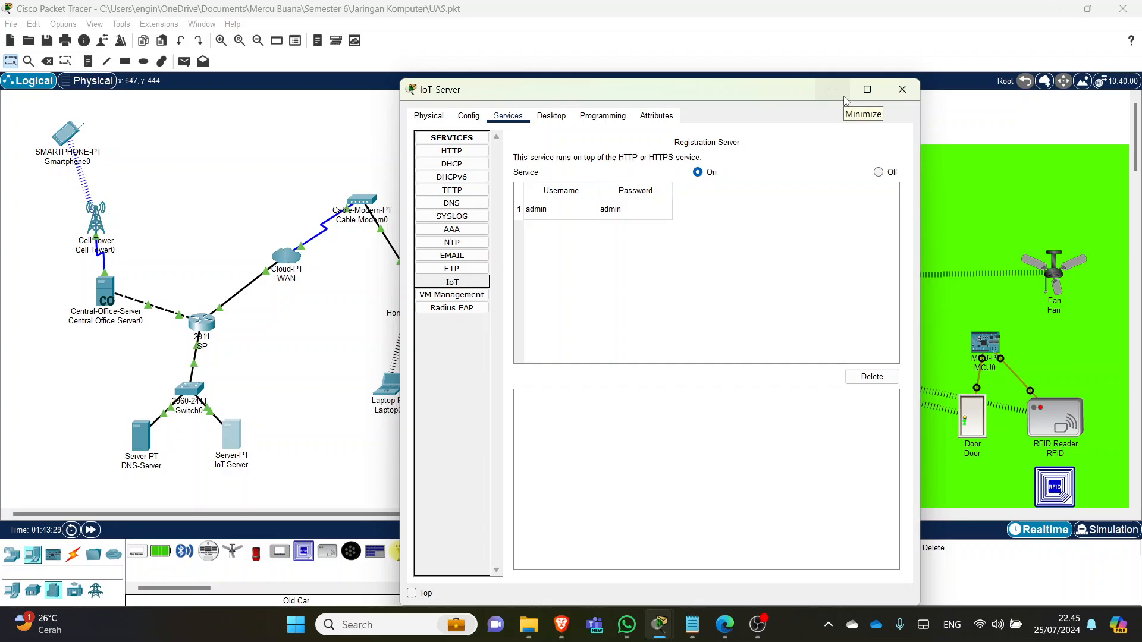
left_click(910, 90)
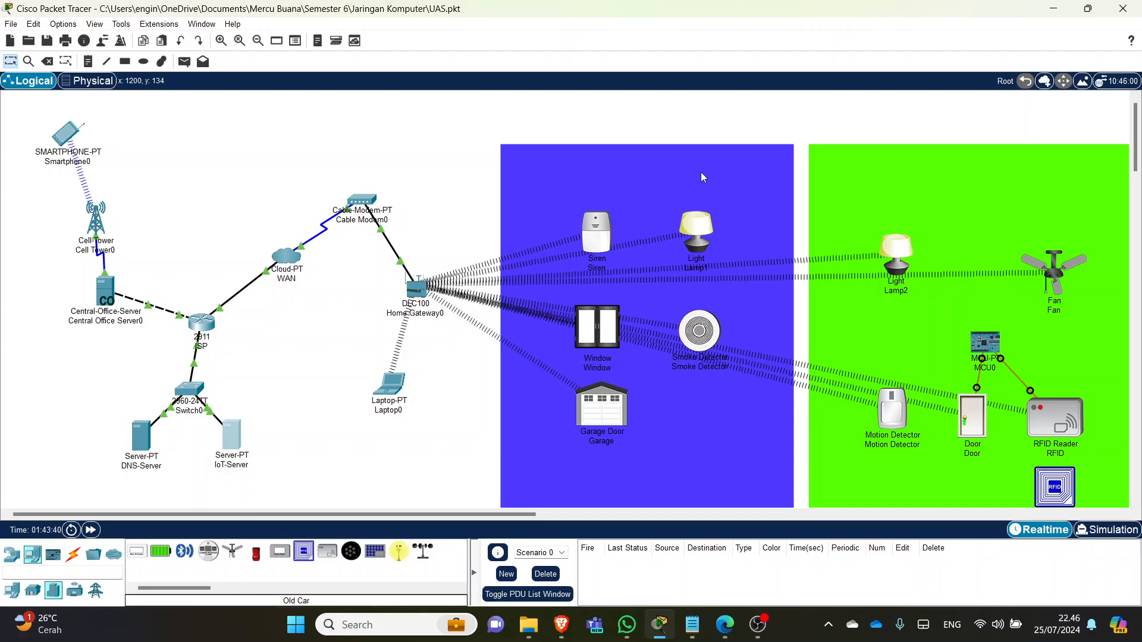
- Re-save the DNS-Server's A record mapping mikiserver.id to 10.20.30.253
left_click(142, 439)
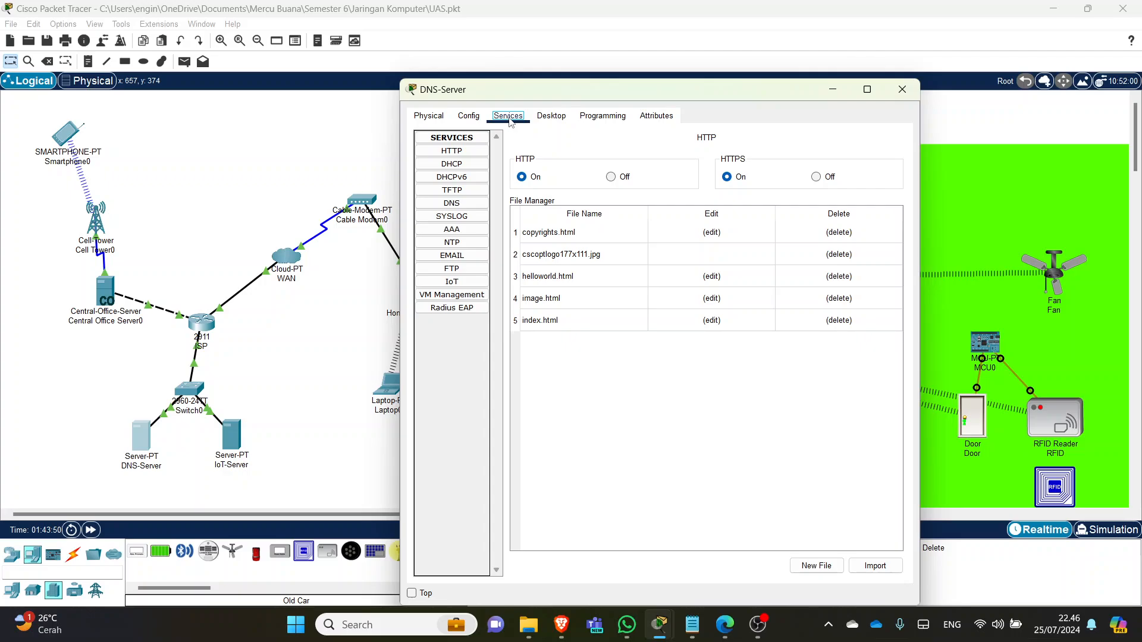
left_click(451, 204)
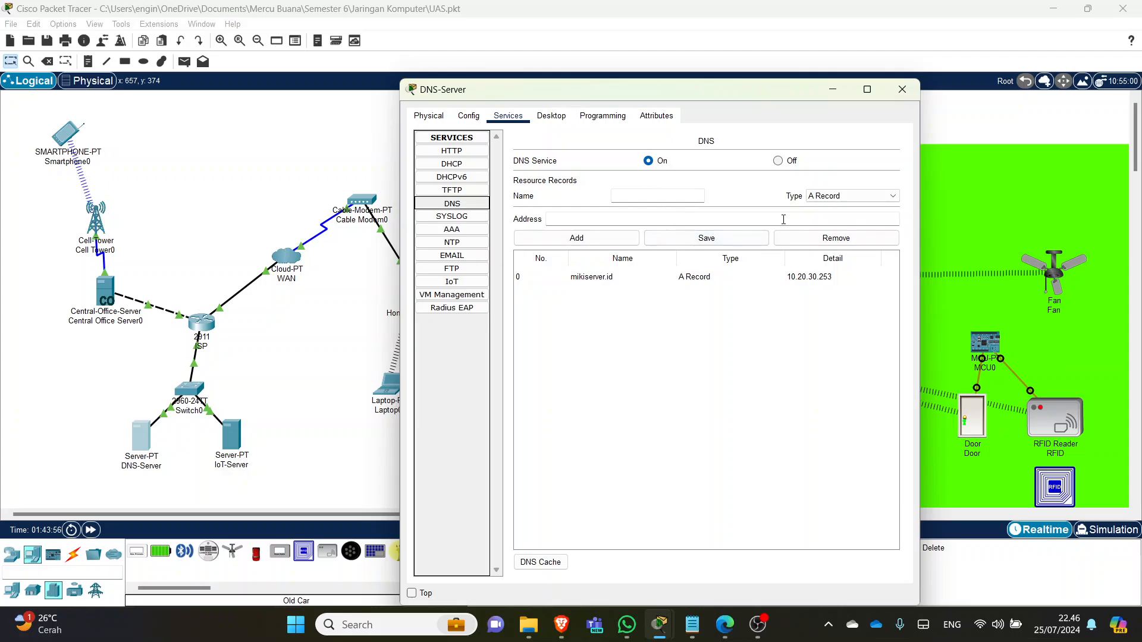
left_click(604, 239)
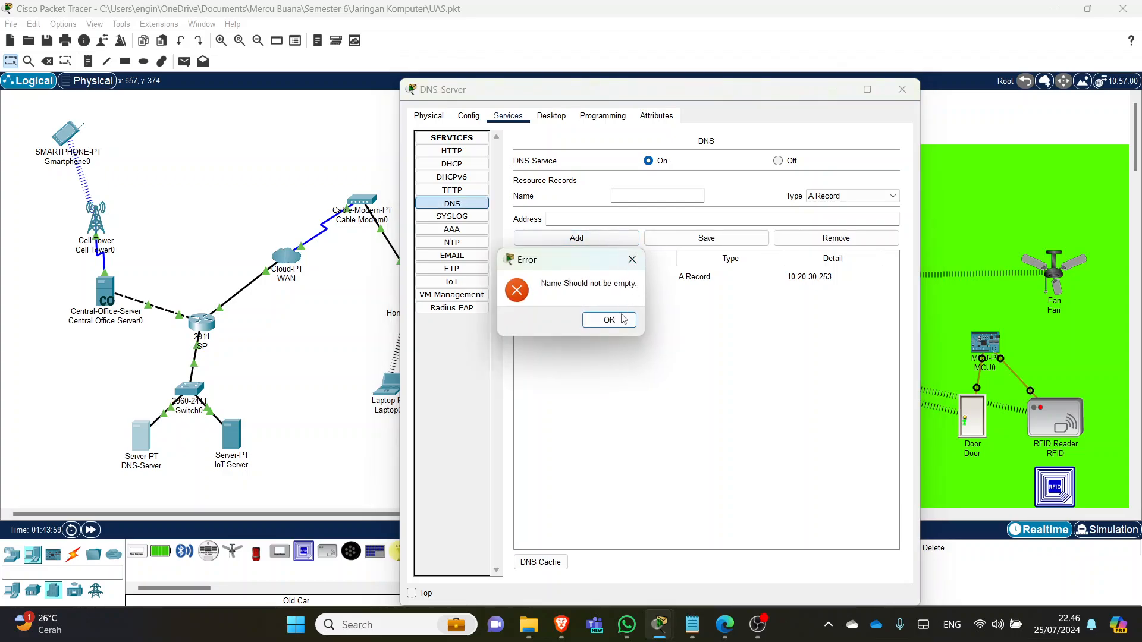
left_click(621, 317)
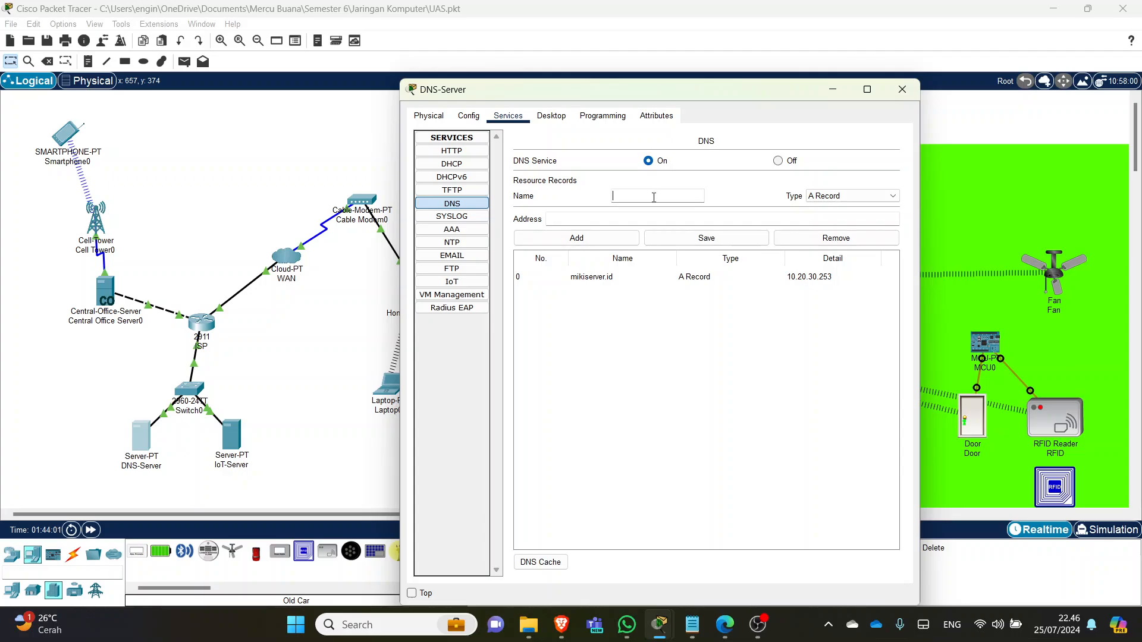
left_click(611, 279)
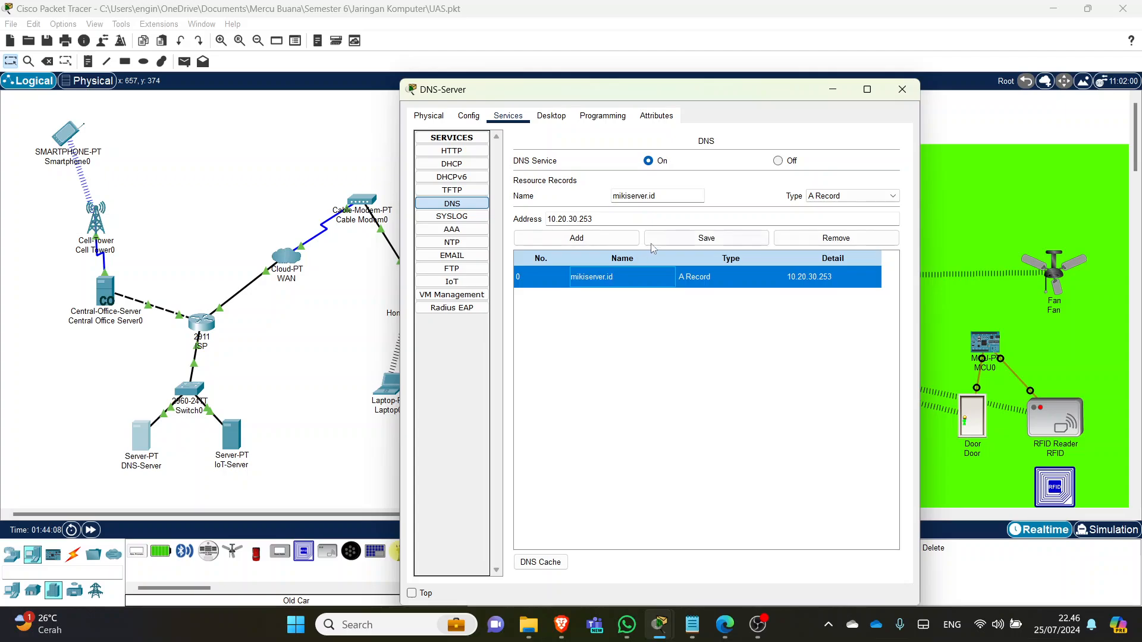
left_click(677, 192)
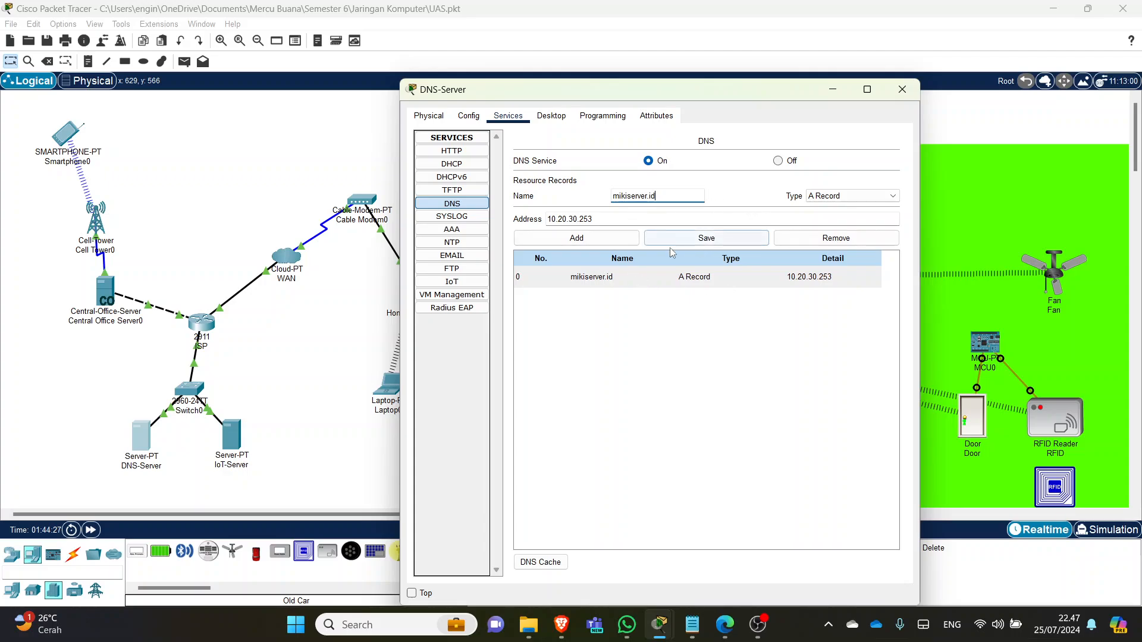
left_click(704, 241)
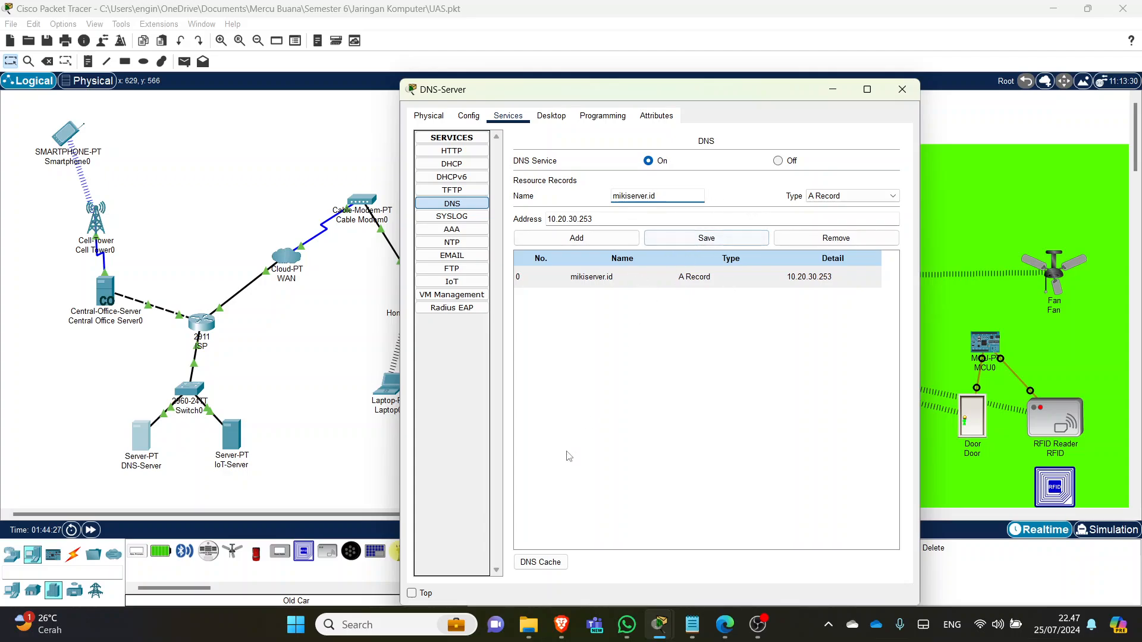
left_click(604, 281)
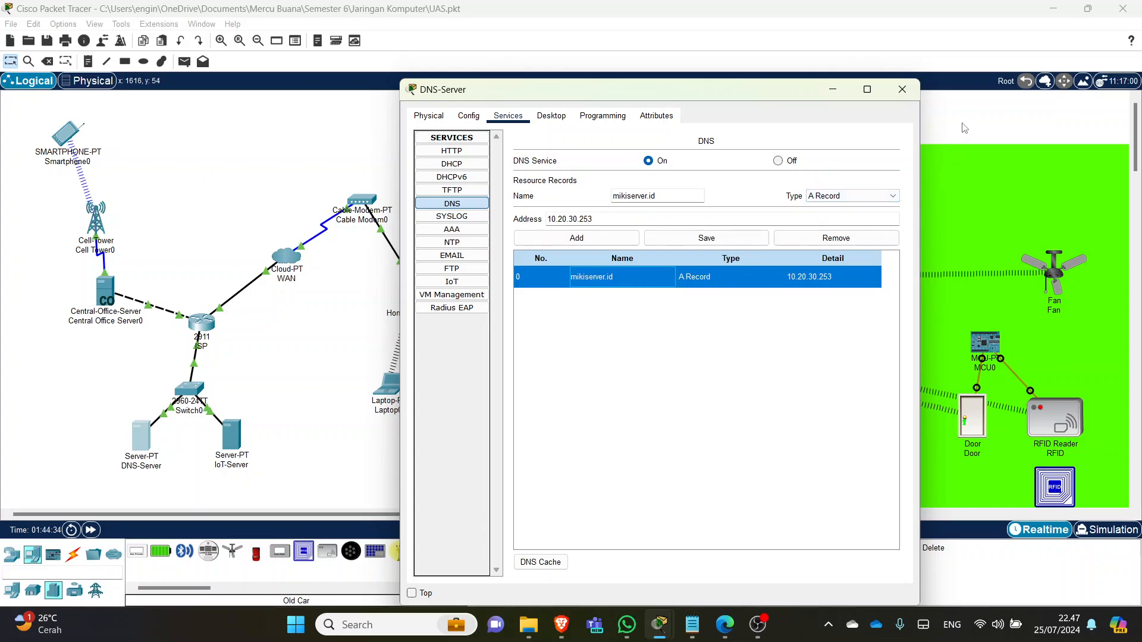
left_click(902, 89)
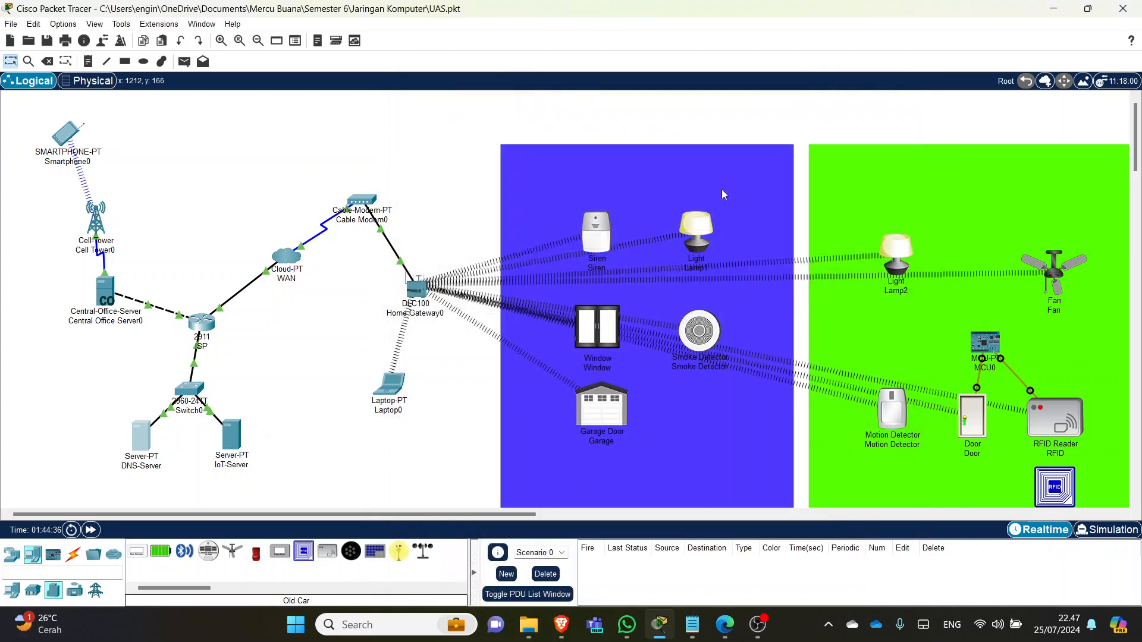
left_click(595, 235)
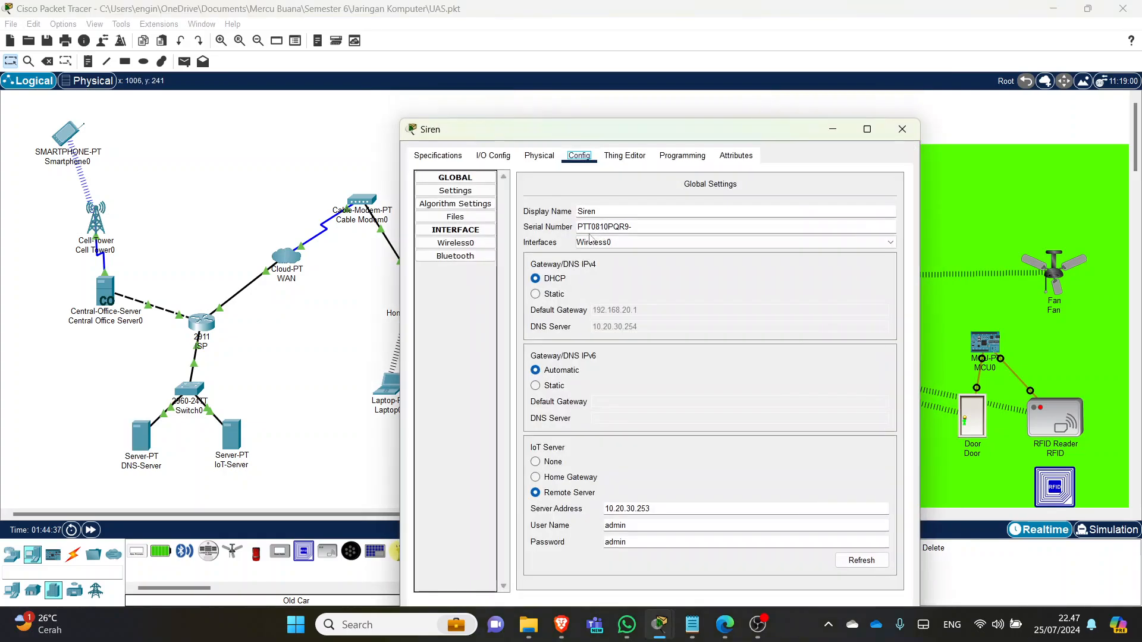
left_click(456, 243)
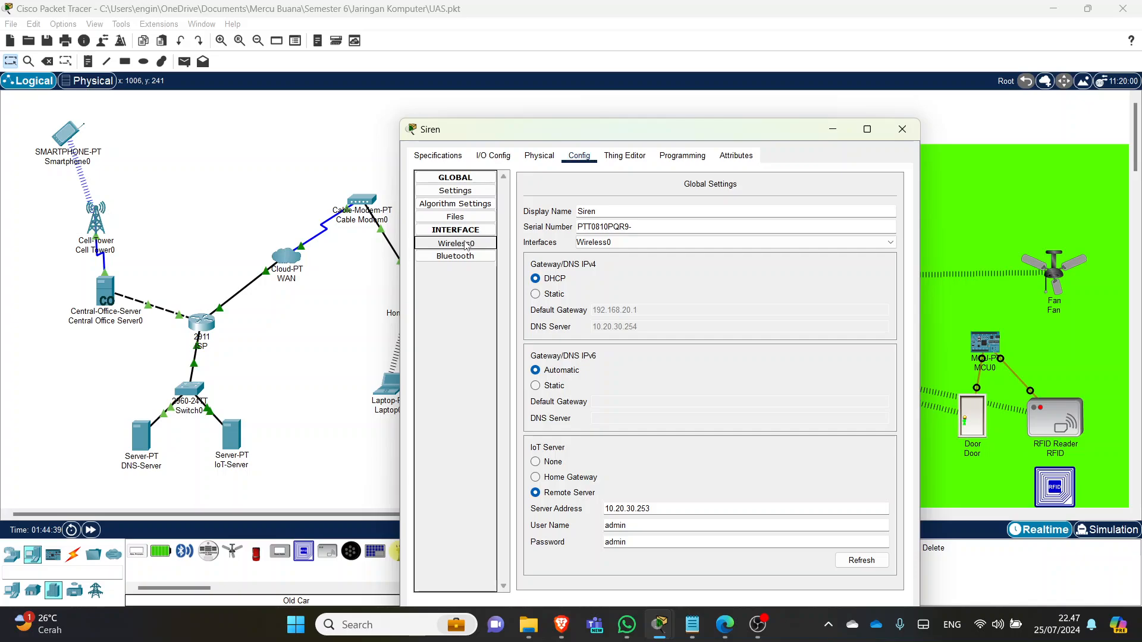
left_click(540, 157)
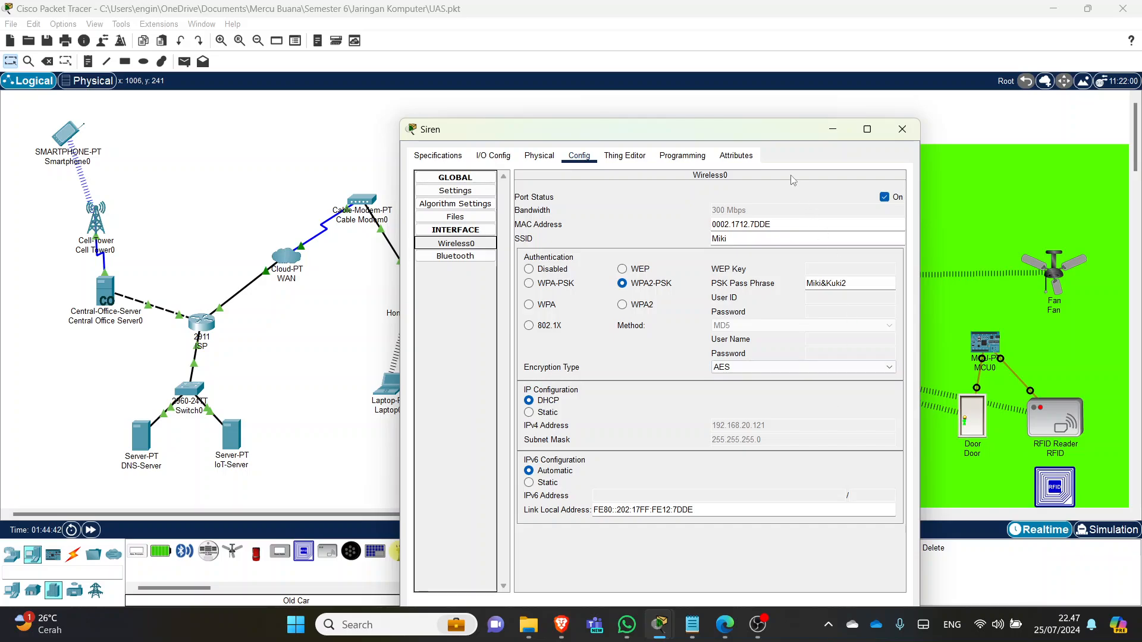
left_click_drag(771, 132, 751, 91)
left_click(865, 588)
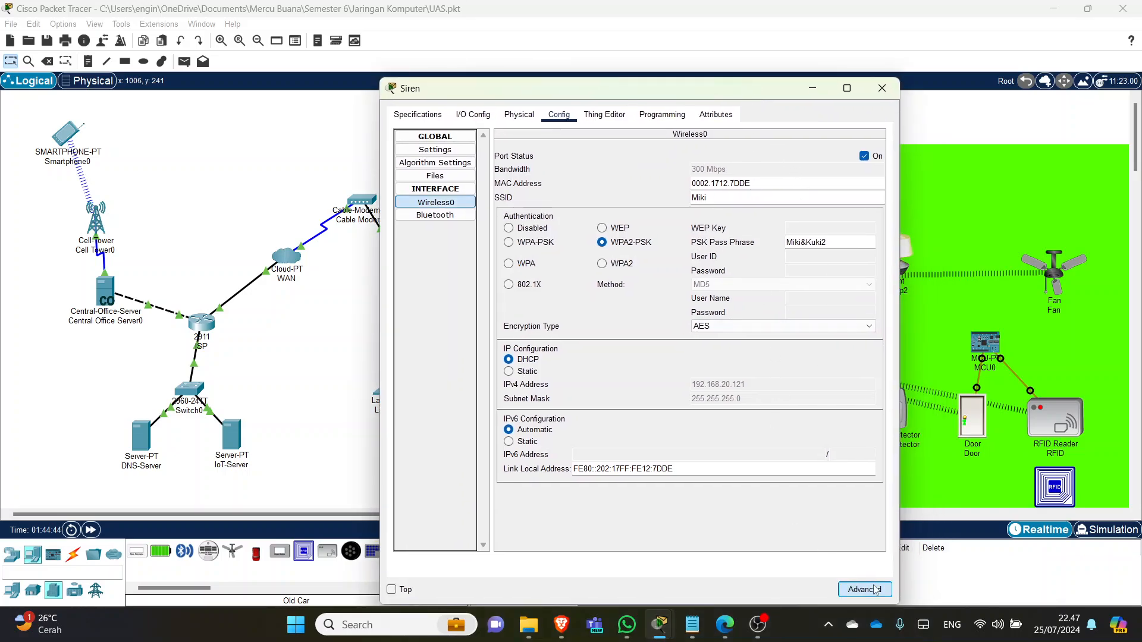
left_click(512, 114)
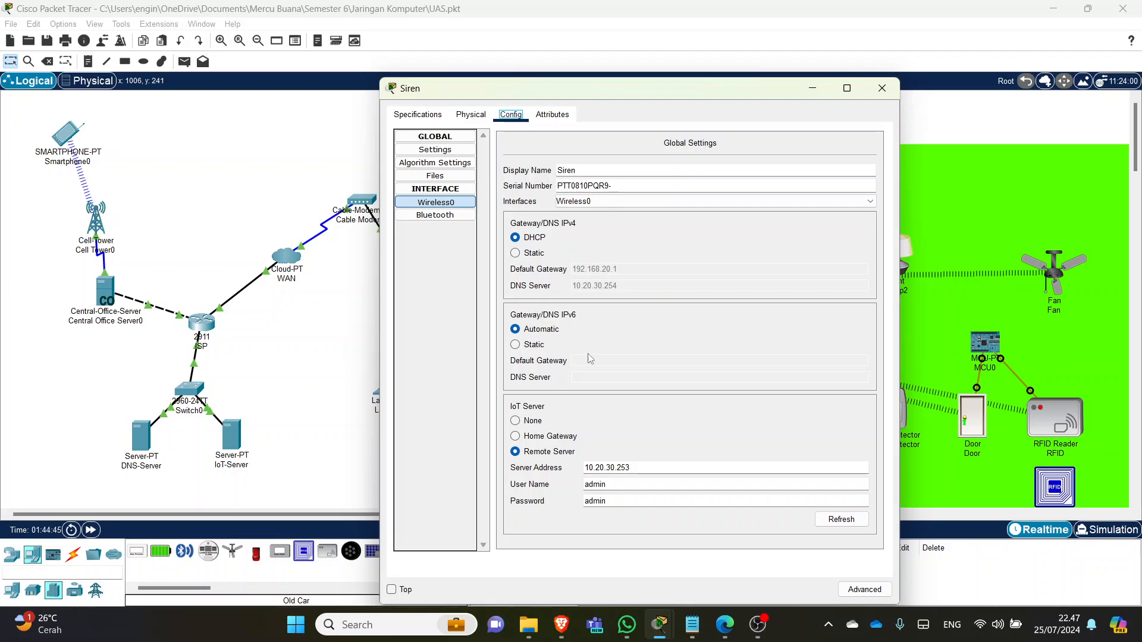
left_click(565, 453)
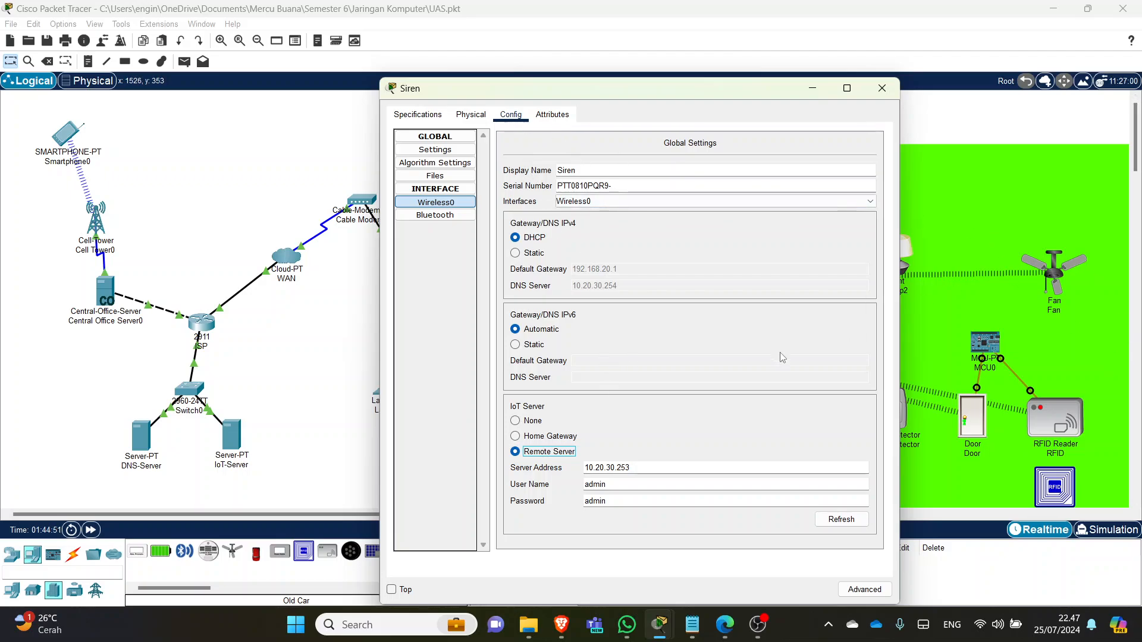
left_click(650, 468)
left_click(613, 486)
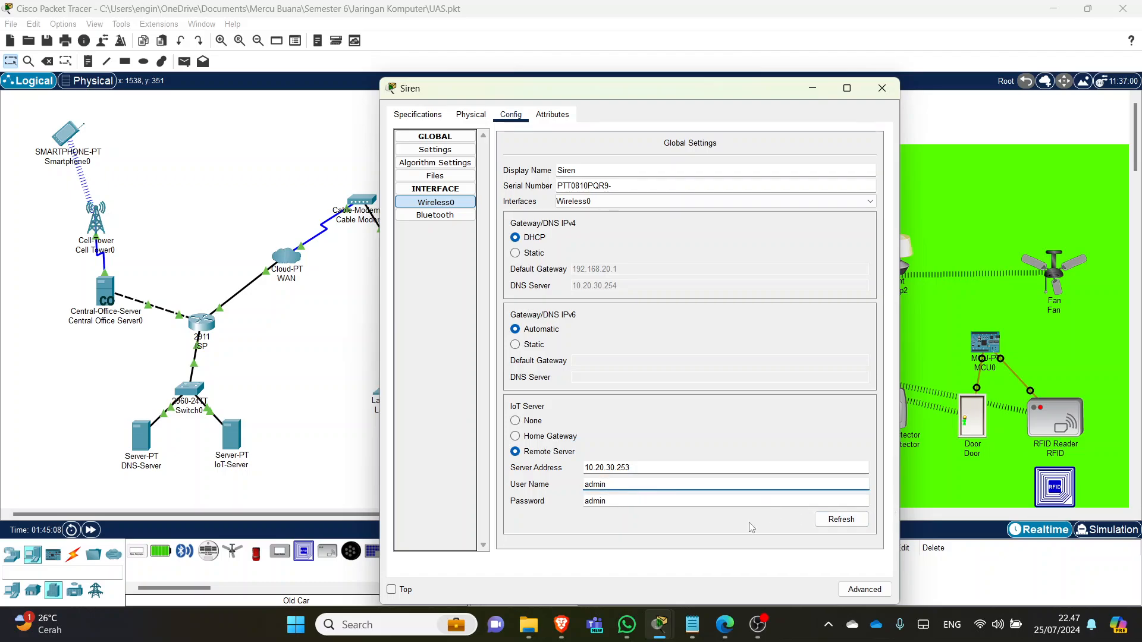
left_click(838, 519)
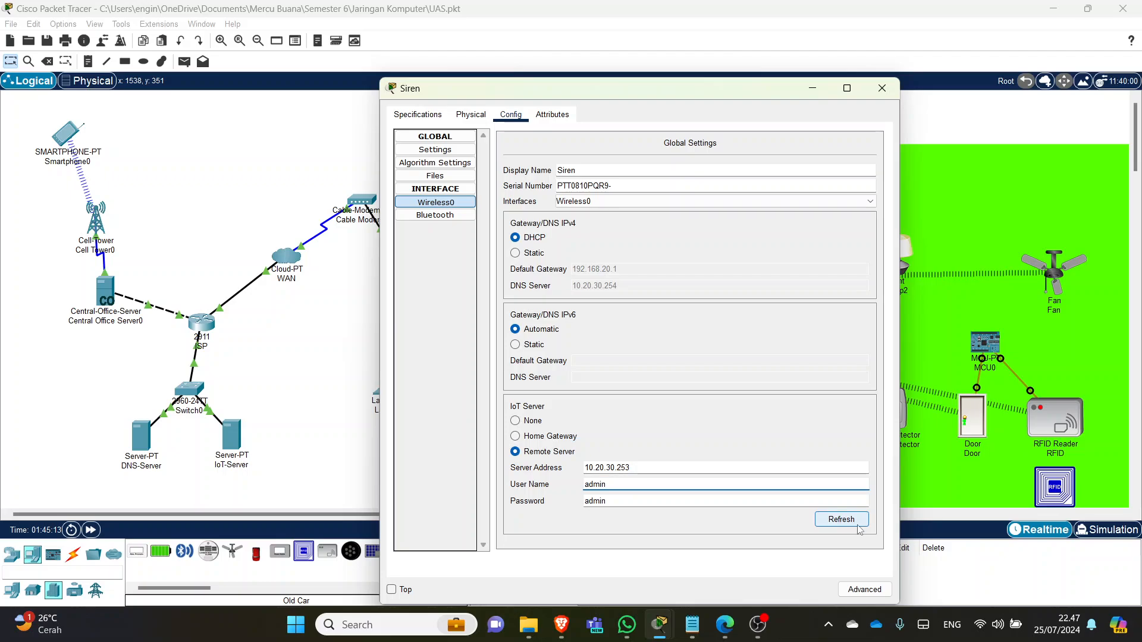
left_click(882, 88)
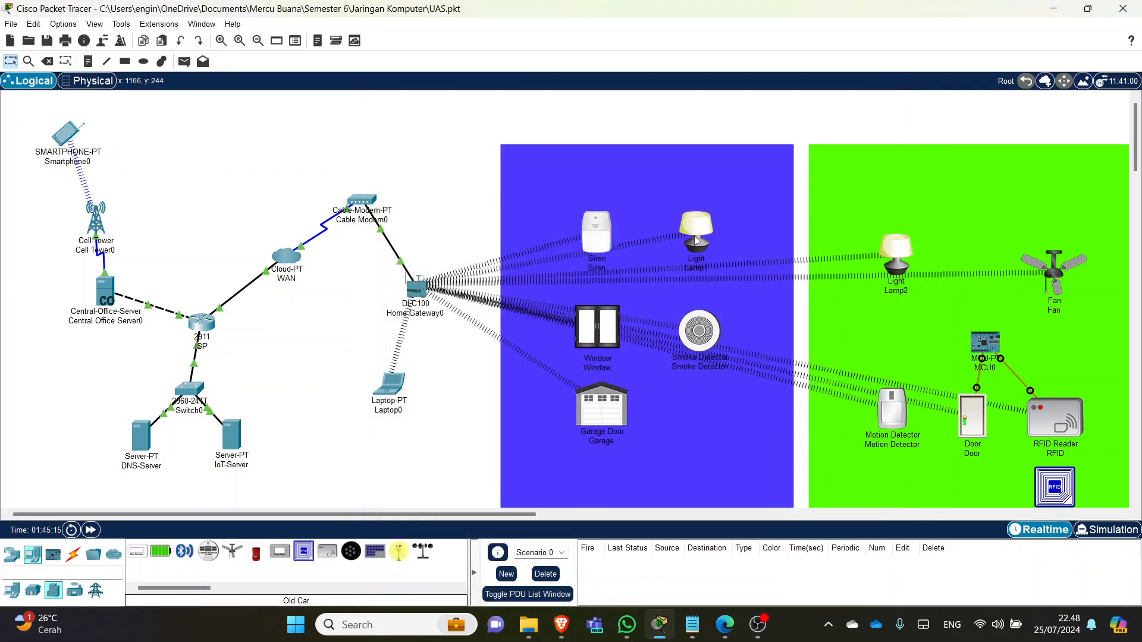
left_click(696, 240)
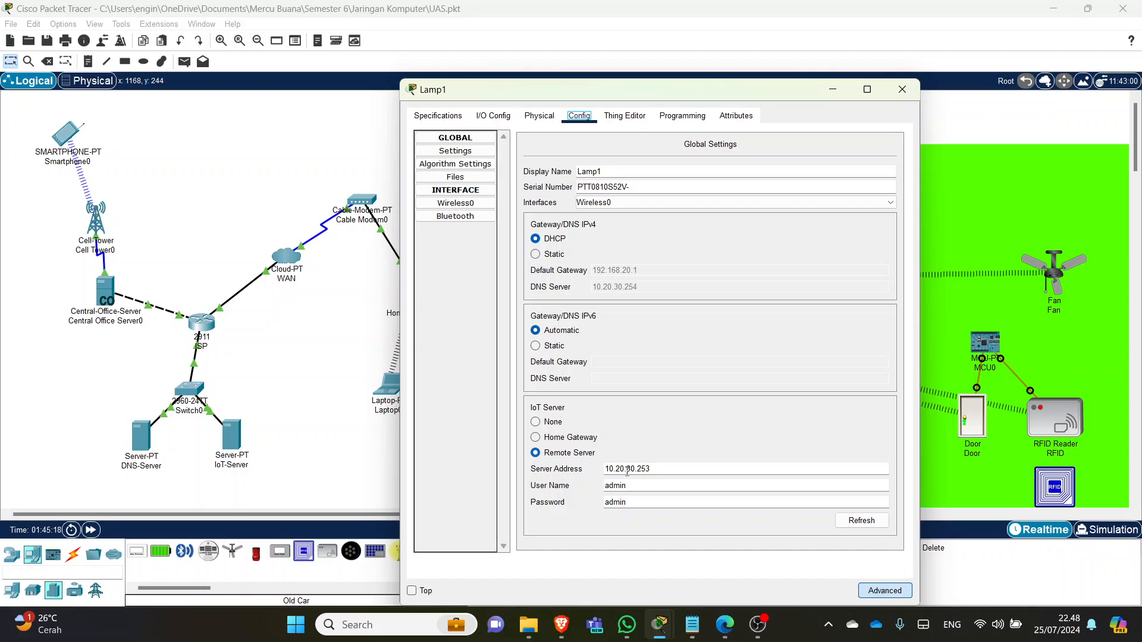
left_click(903, 90)
left_click(598, 326)
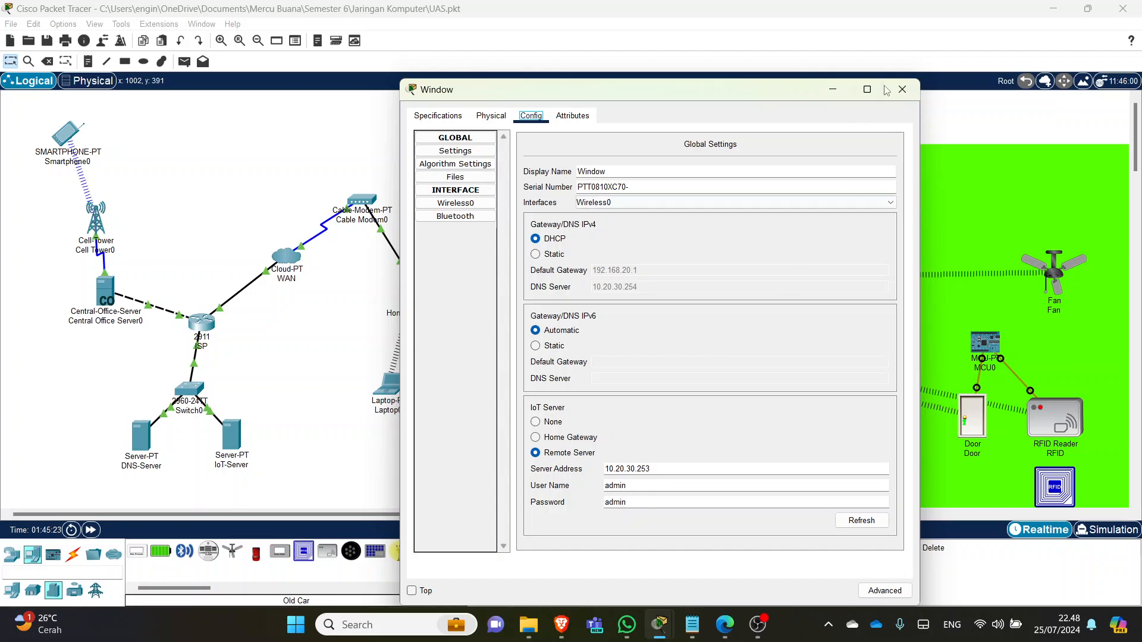
left_click(903, 89)
left_click(702, 336)
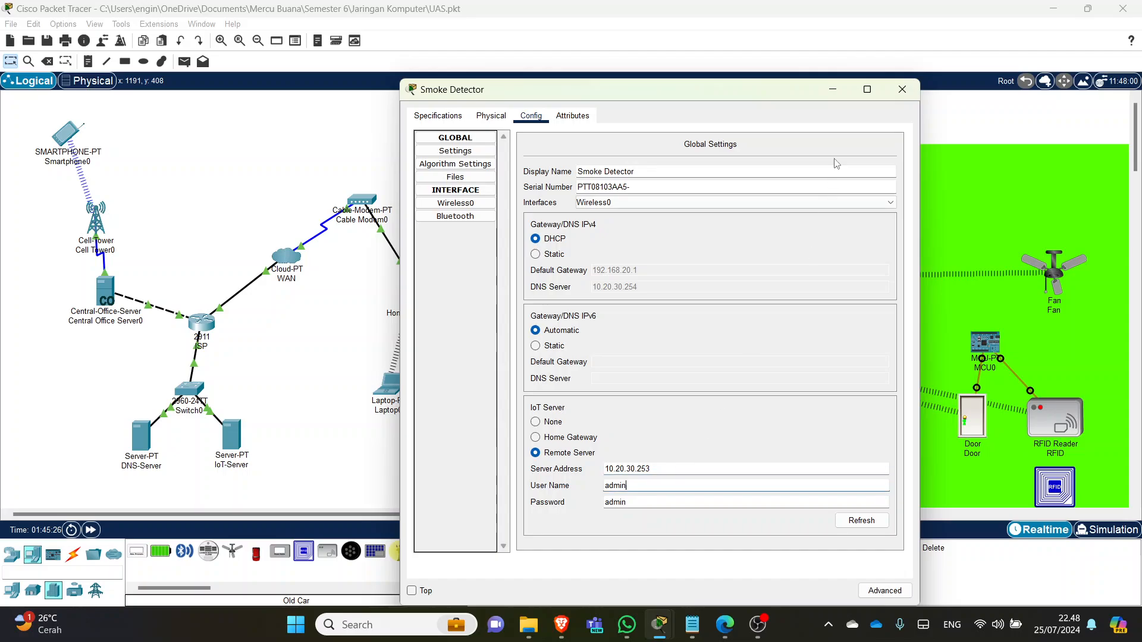
left_click(902, 89)
left_click(601, 409)
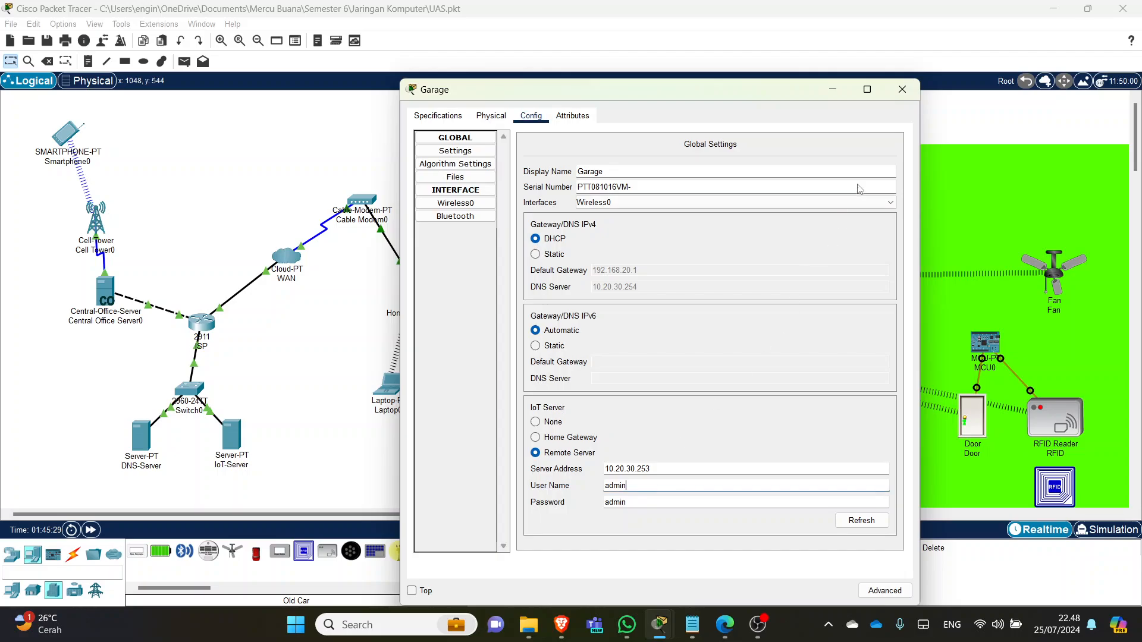
left_click(902, 90)
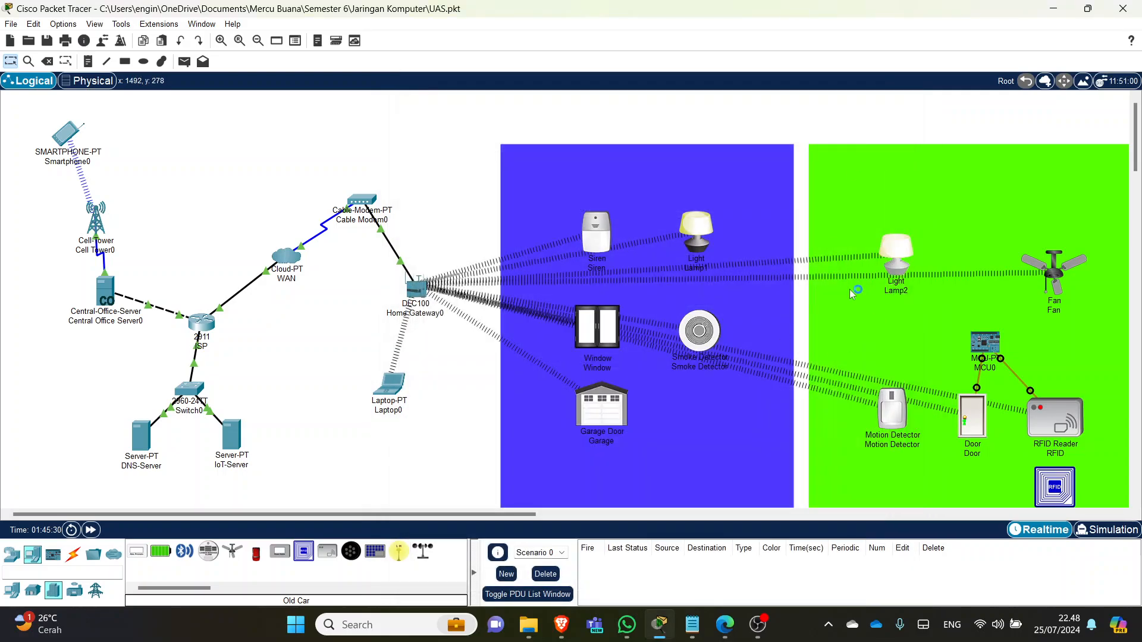
left_click(889, 264)
left_click(914, 95)
left_click(1054, 267)
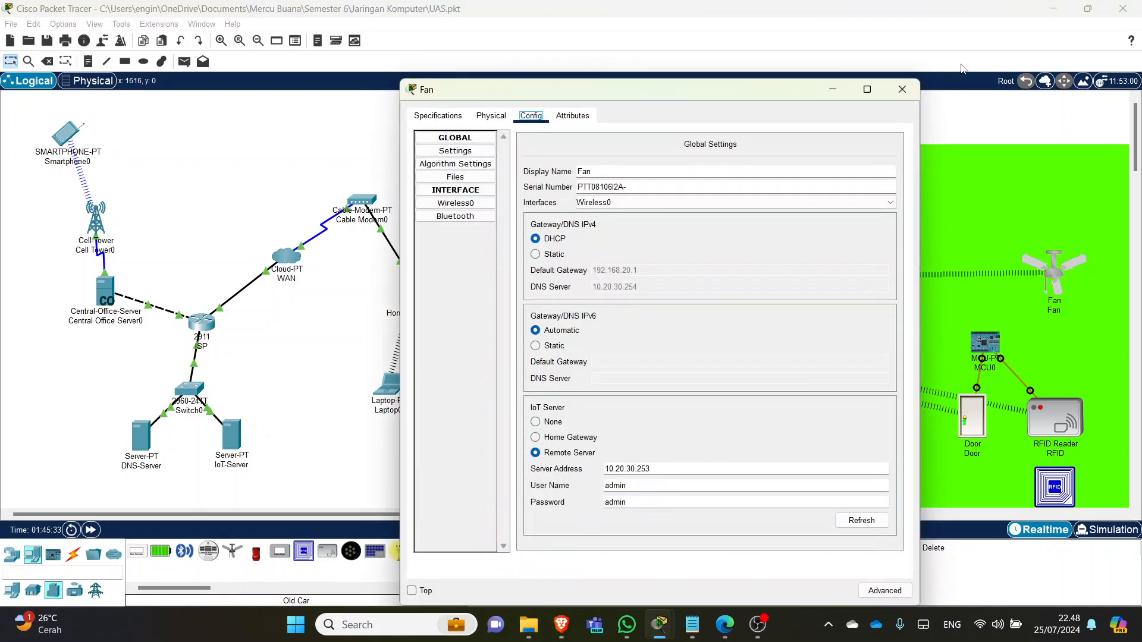
left_click(902, 90)
left_click(903, 418)
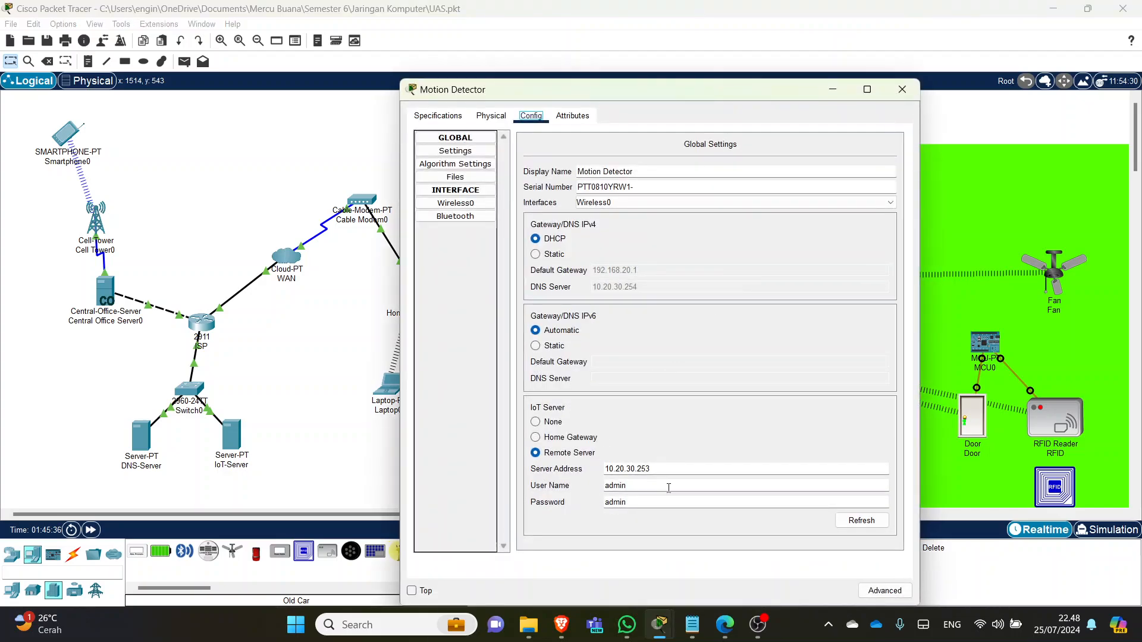
left_click(902, 89)
left_click(971, 427)
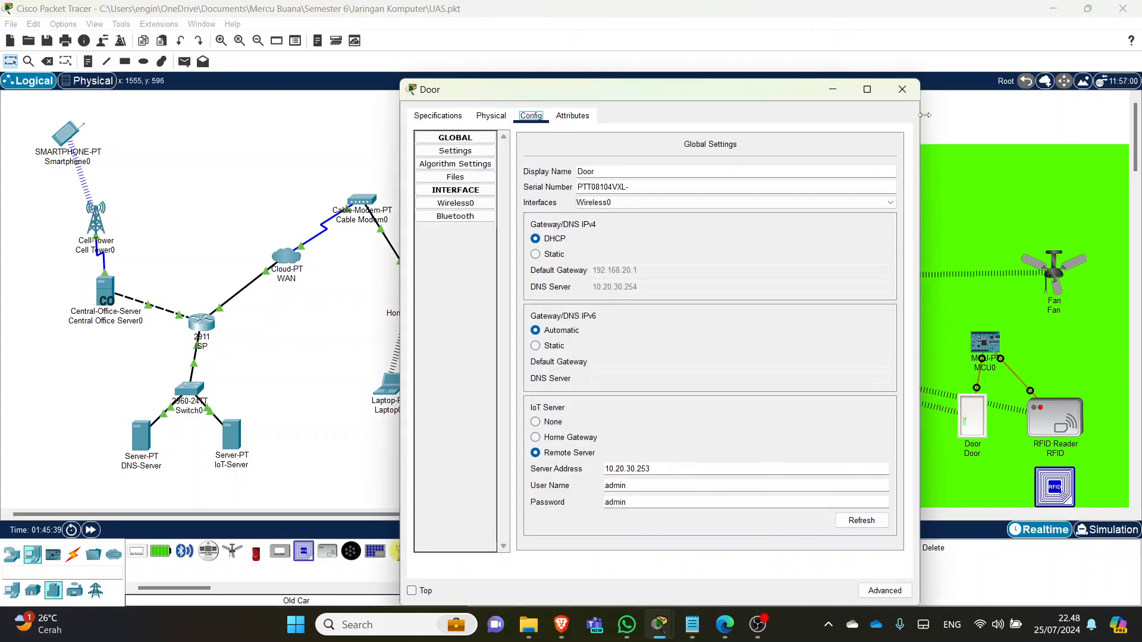
left_click(903, 89)
left_click(1050, 433)
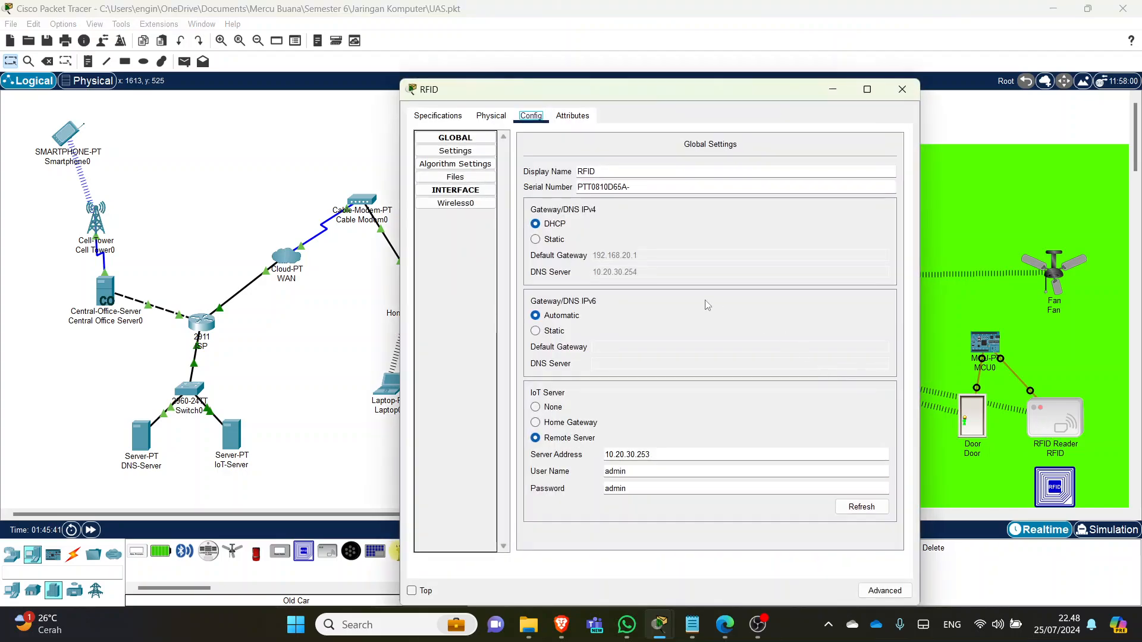
left_click(898, 94)
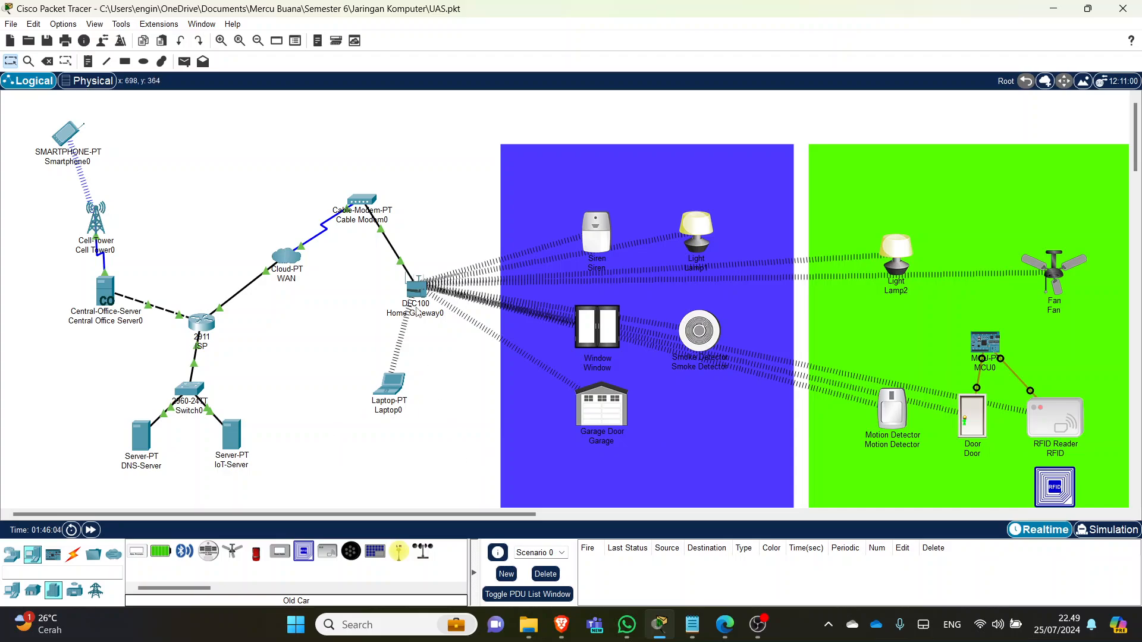
- From Laptop0's command prompt, ping 10.20.30.253 and 10.20.30.254, both replying without loss
left_click(392, 385)
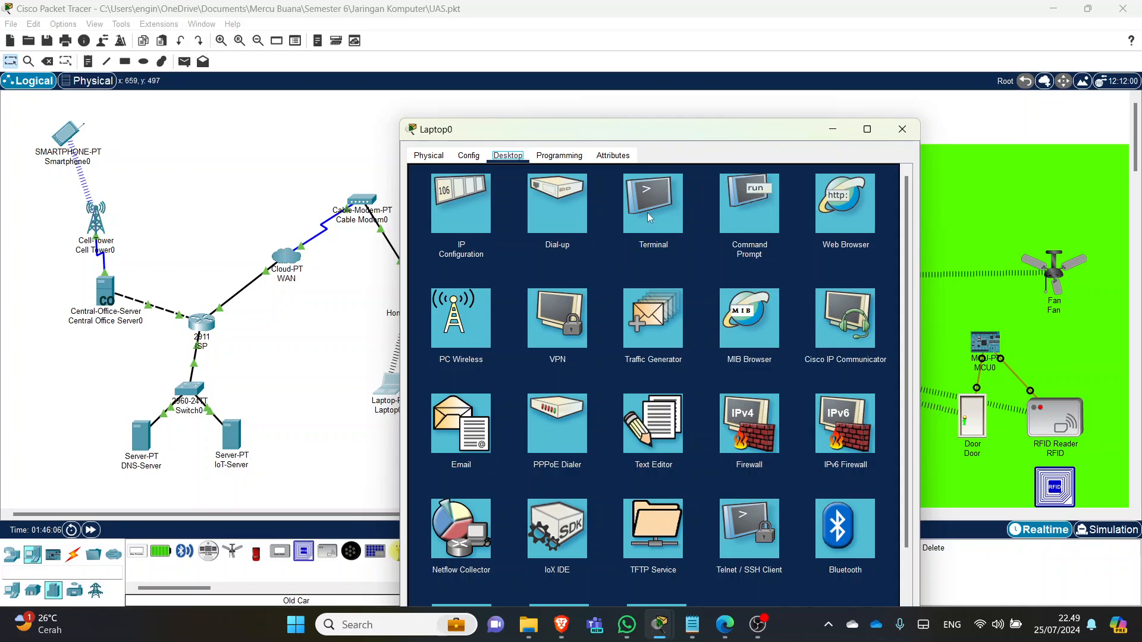
left_click(737, 212)
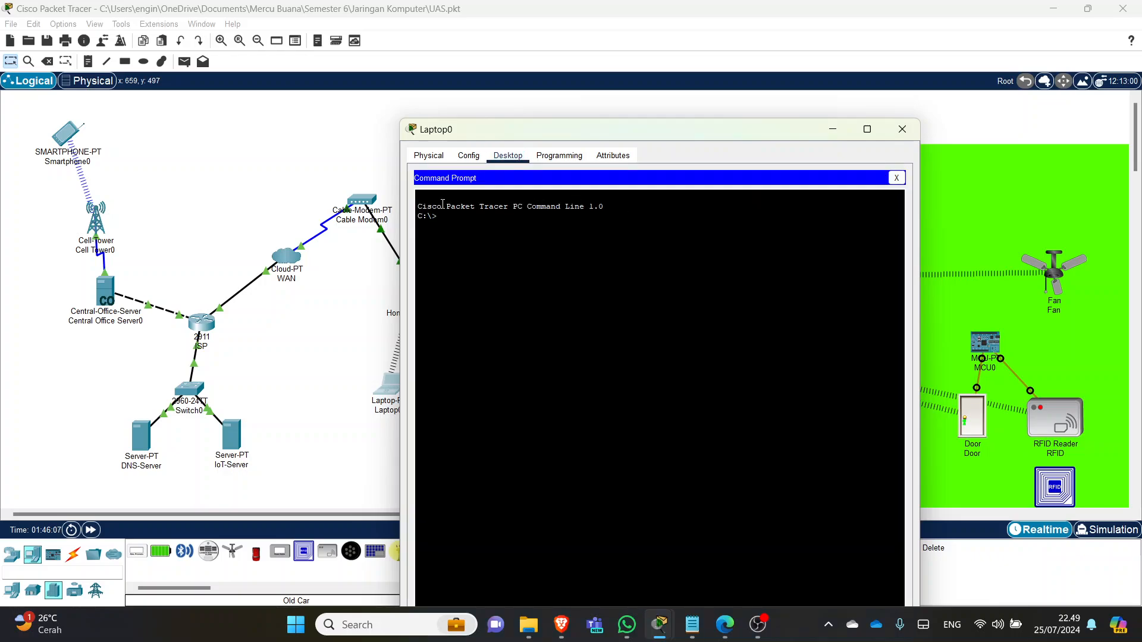
key("Return")
type("ng 10.20.30")
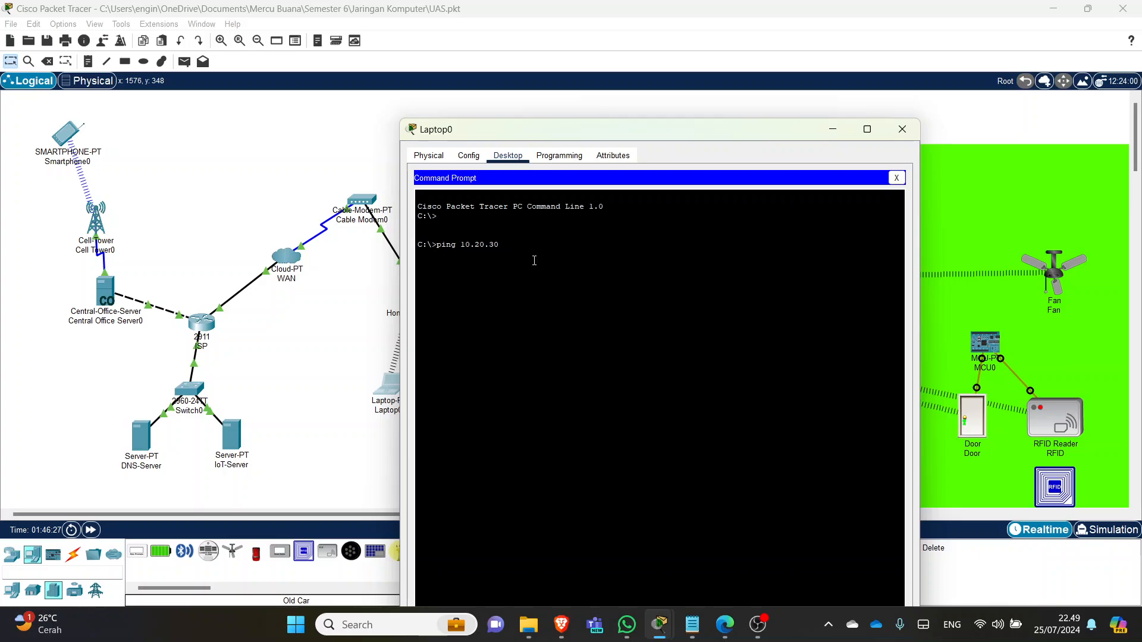
type("3")
key("Return")
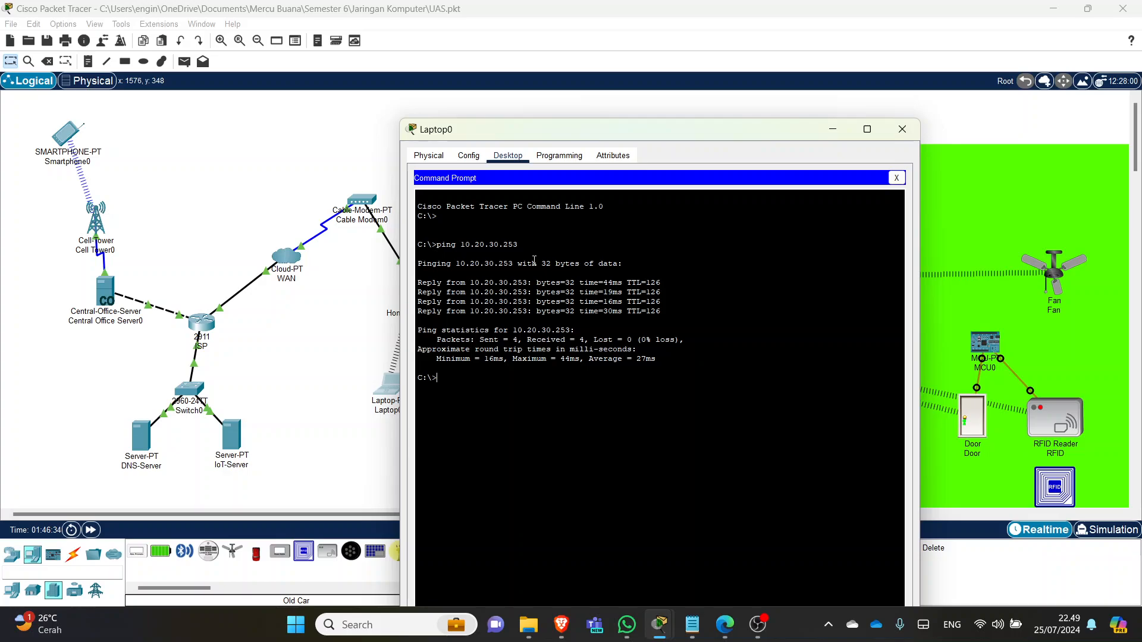
key("Up")
type("4")
key("Return")
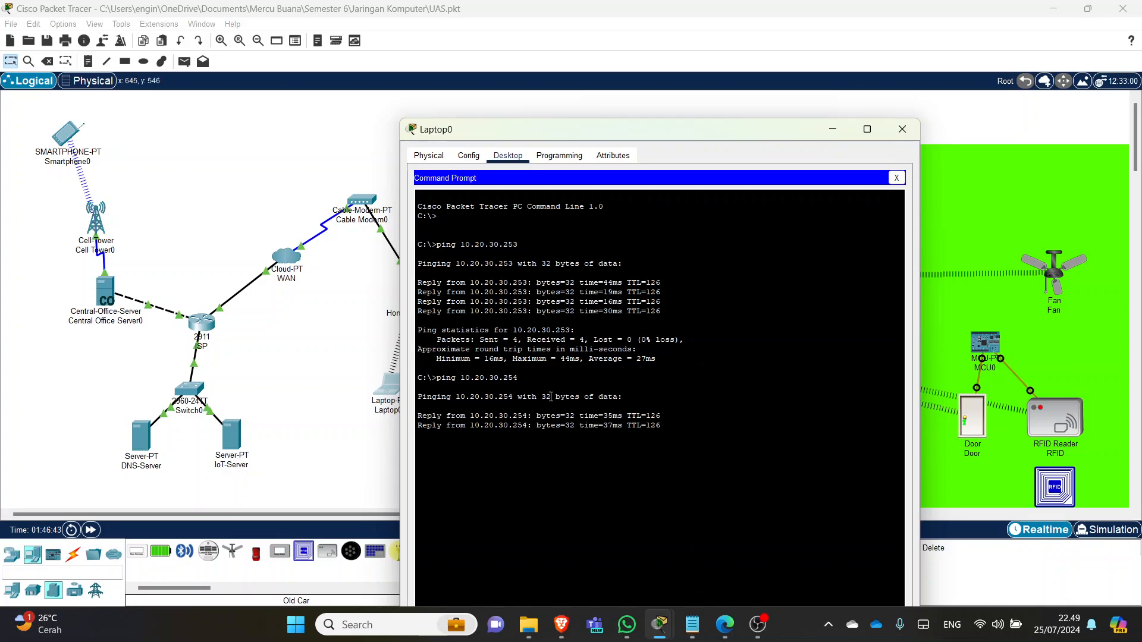
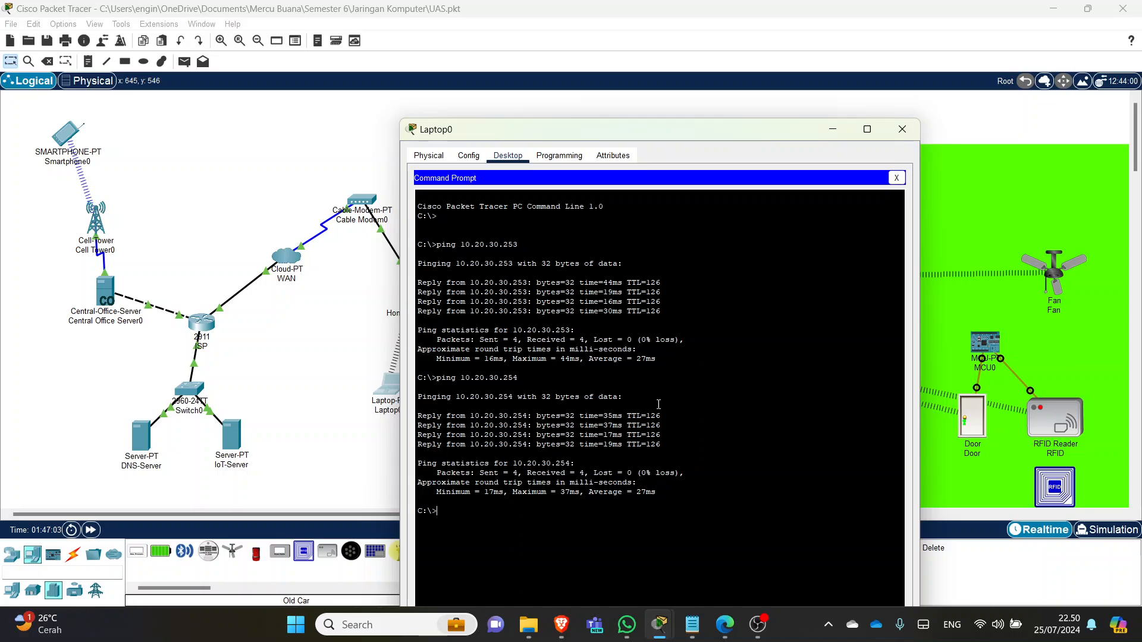
- Check Laptop0's Config settings, close its command prompt, and scroll down to the IoT Monitor app
left_click(477, 158)
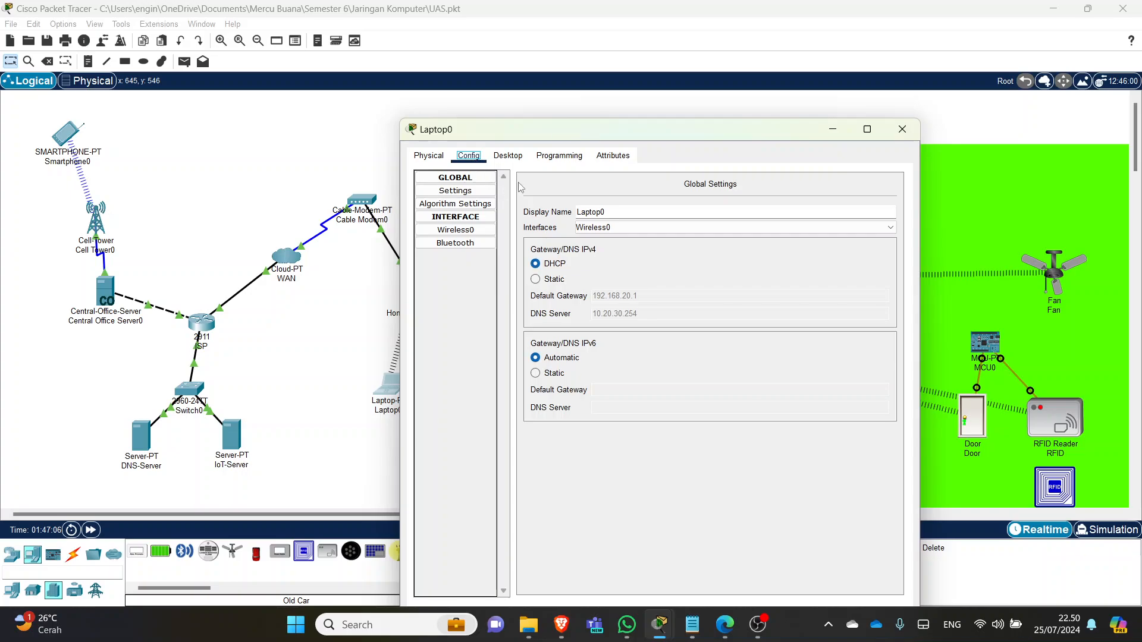
left_click(508, 158)
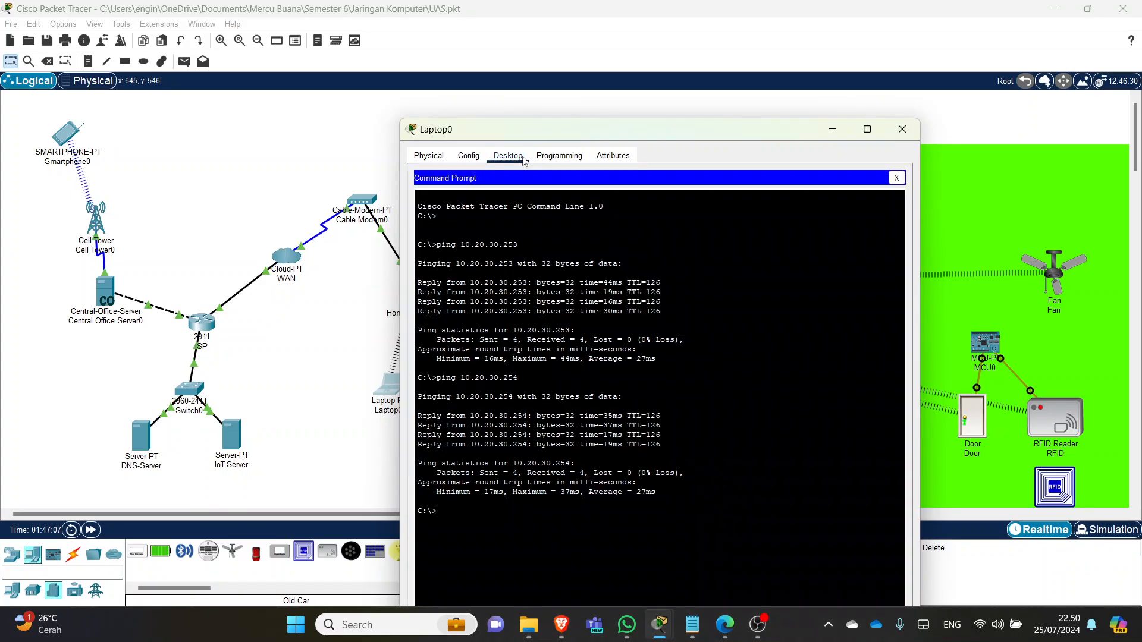
left_click(896, 178)
scroll(570, 415, "down", 2)
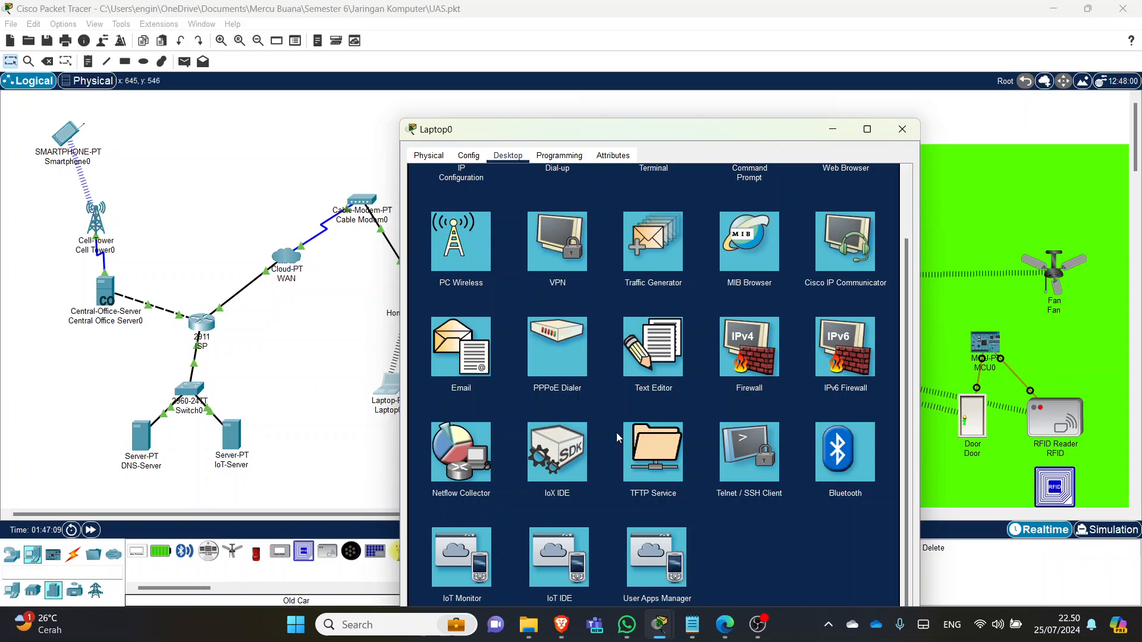
- Launch IoT Monitor on Laptop0 and move its window to the upper left
left_click(470, 543)
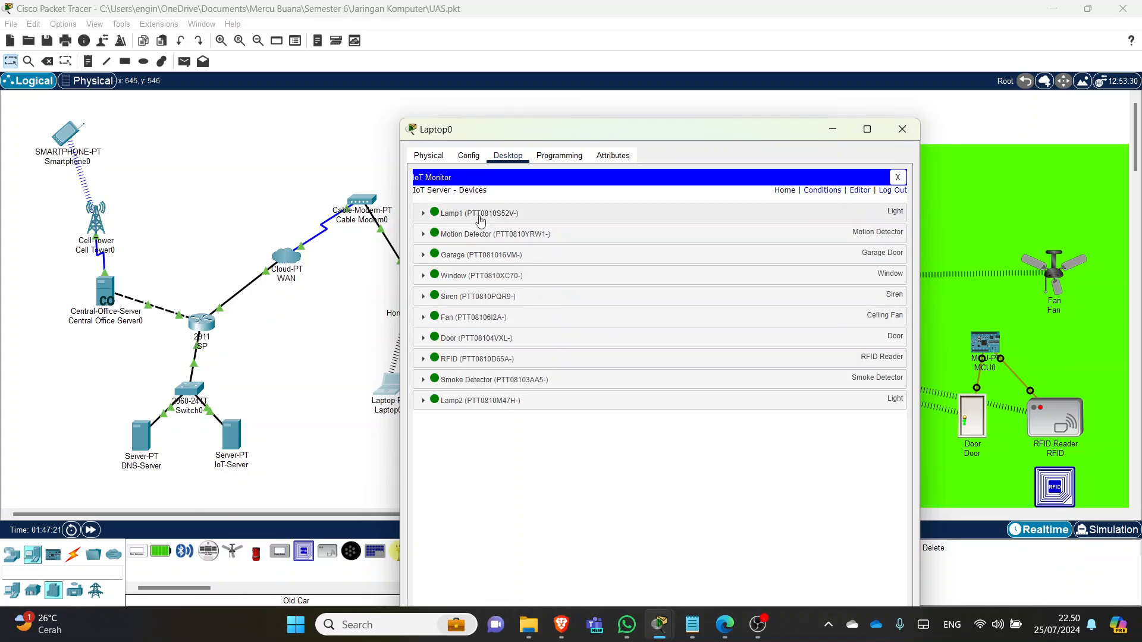
left_click_drag(629, 132, 287, 86)
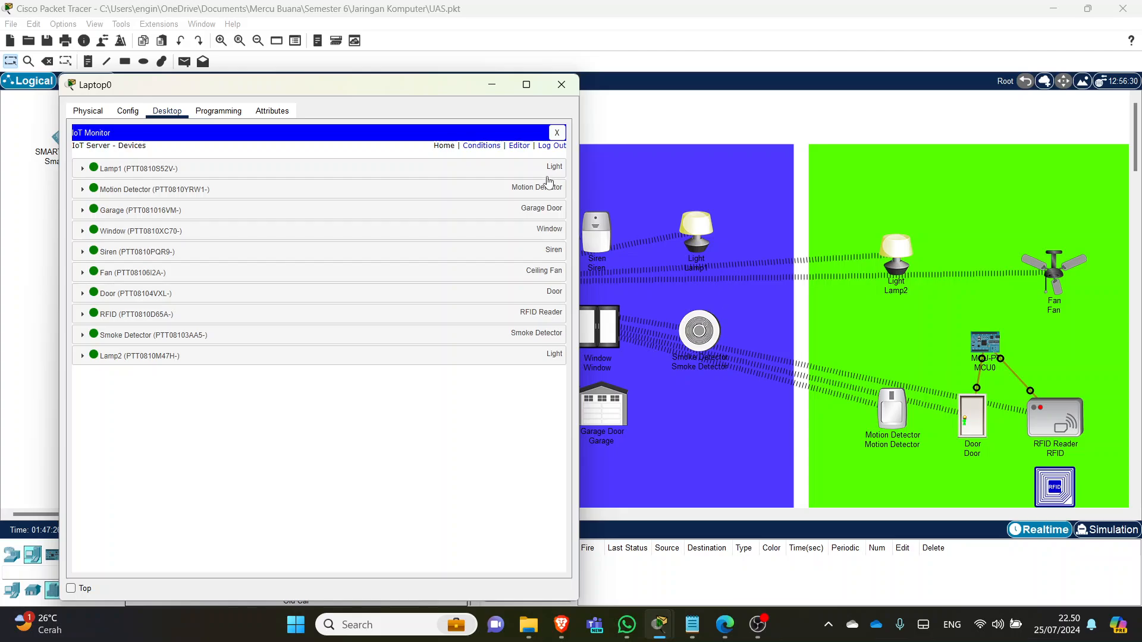
left_click_drag(441, 91, 401, 94)
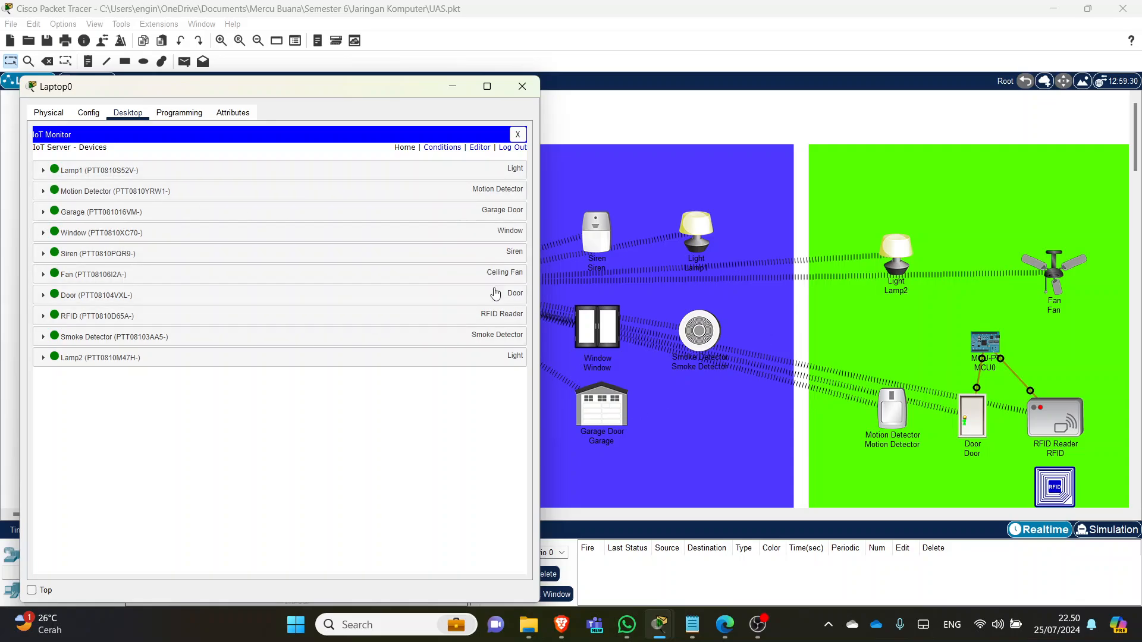
- Set Lamp1 and Lamp2 Status to On, then close the Laptop0 window
left_click(334, 176)
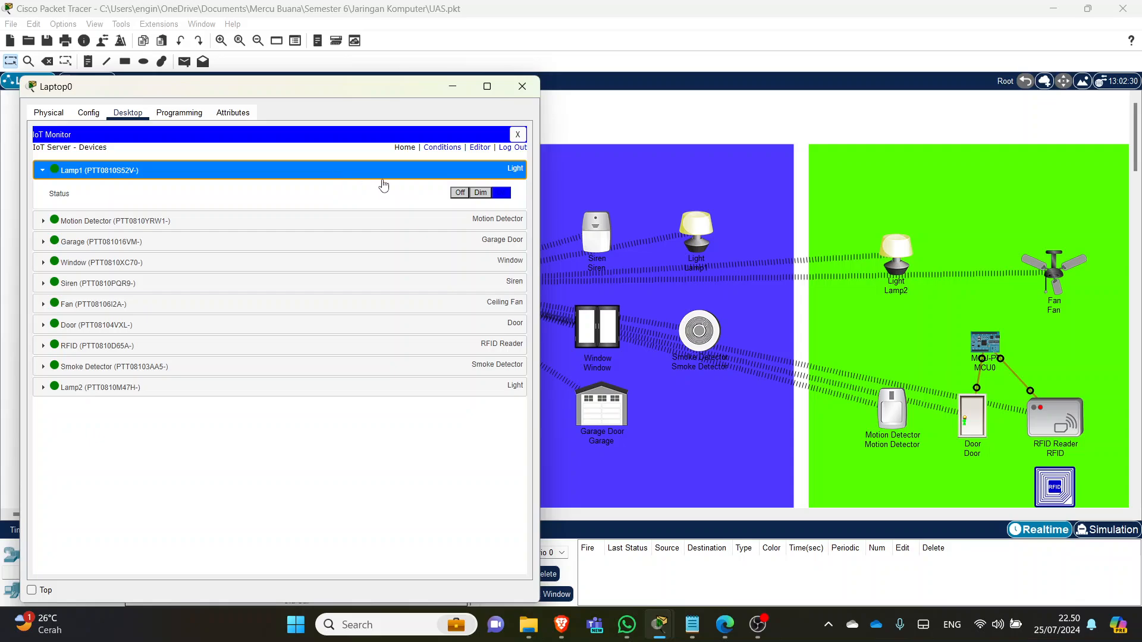
left_click(460, 193)
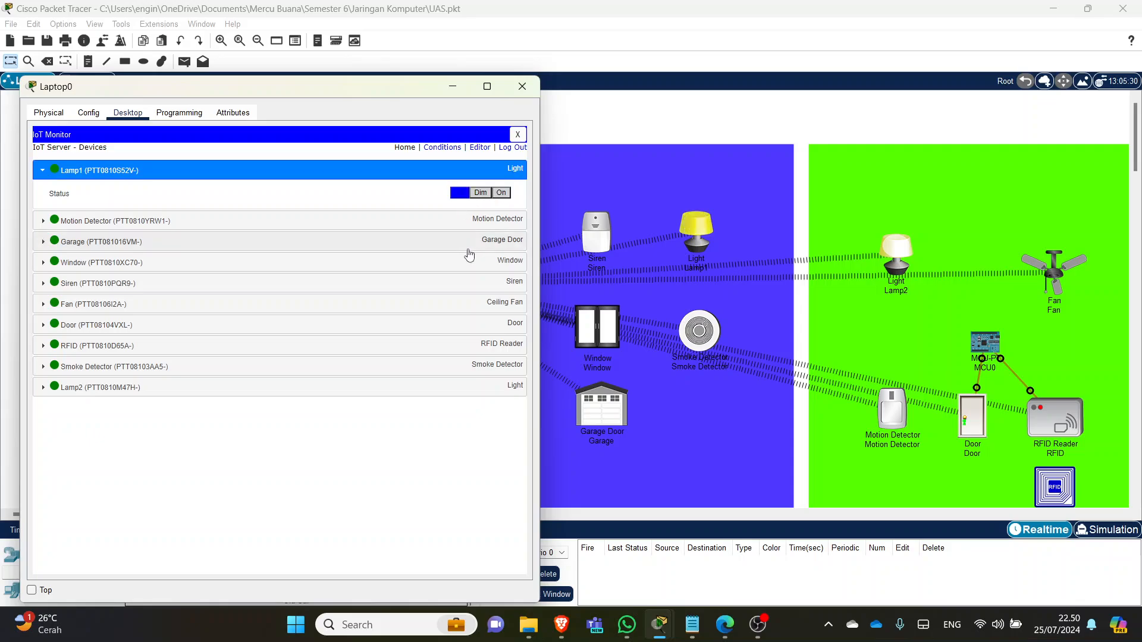
left_click(185, 174)
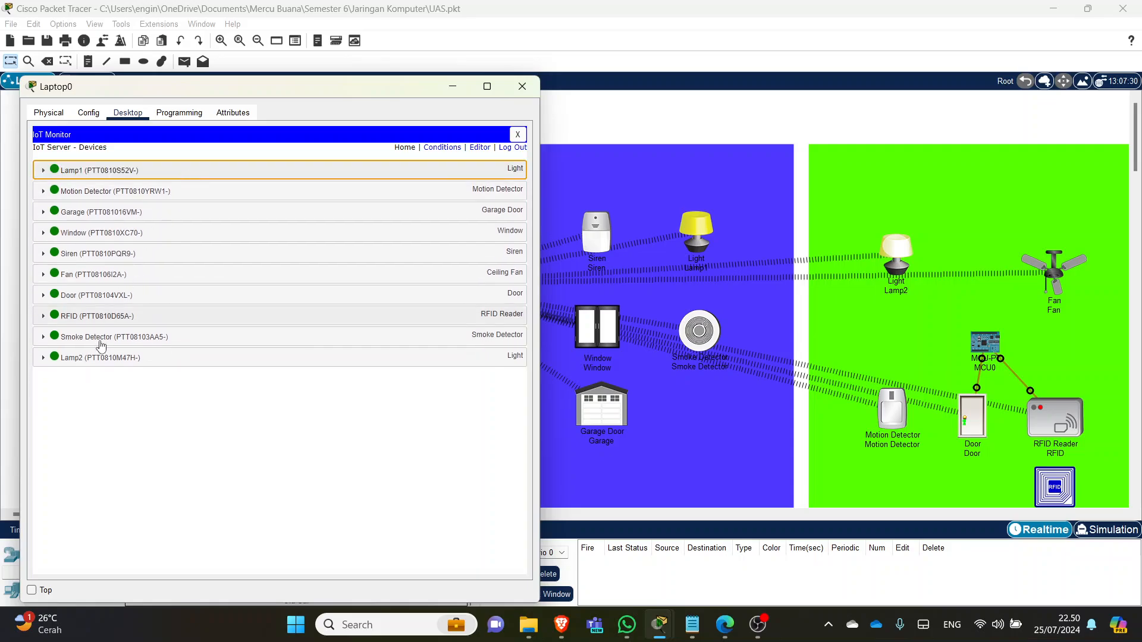
left_click(102, 361)
left_click(460, 381)
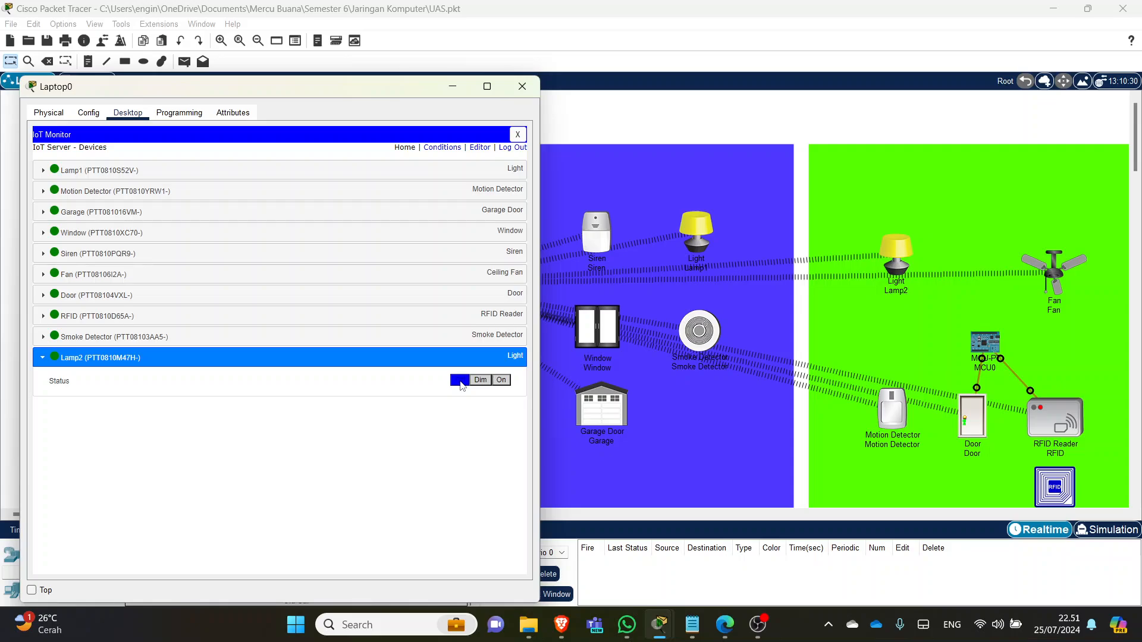
left_click(401, 363)
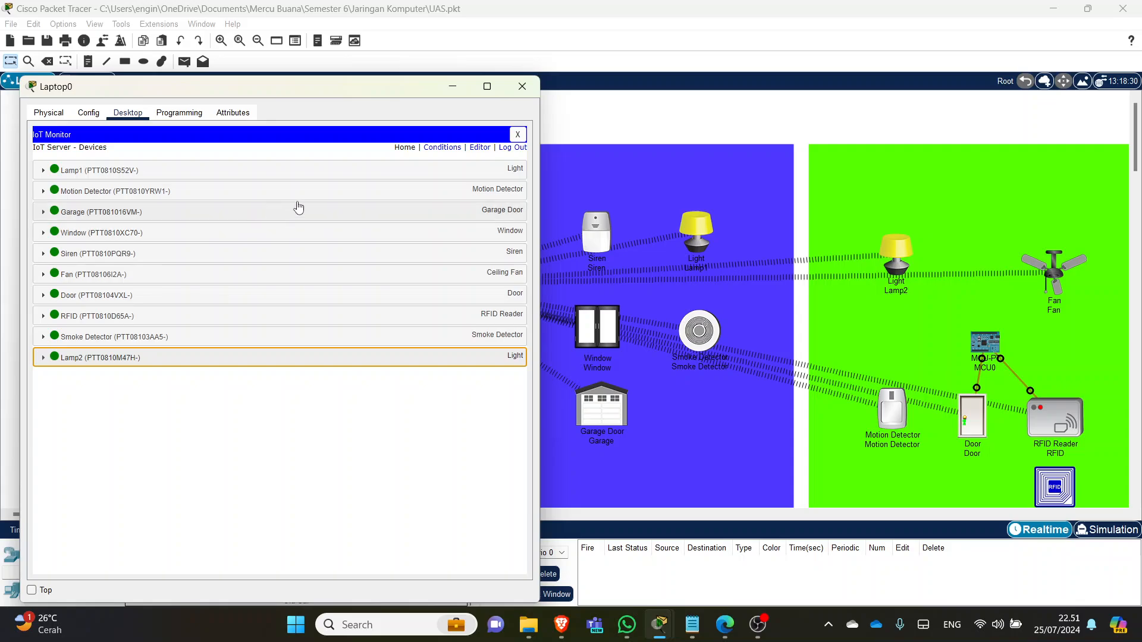
left_click(522, 87)
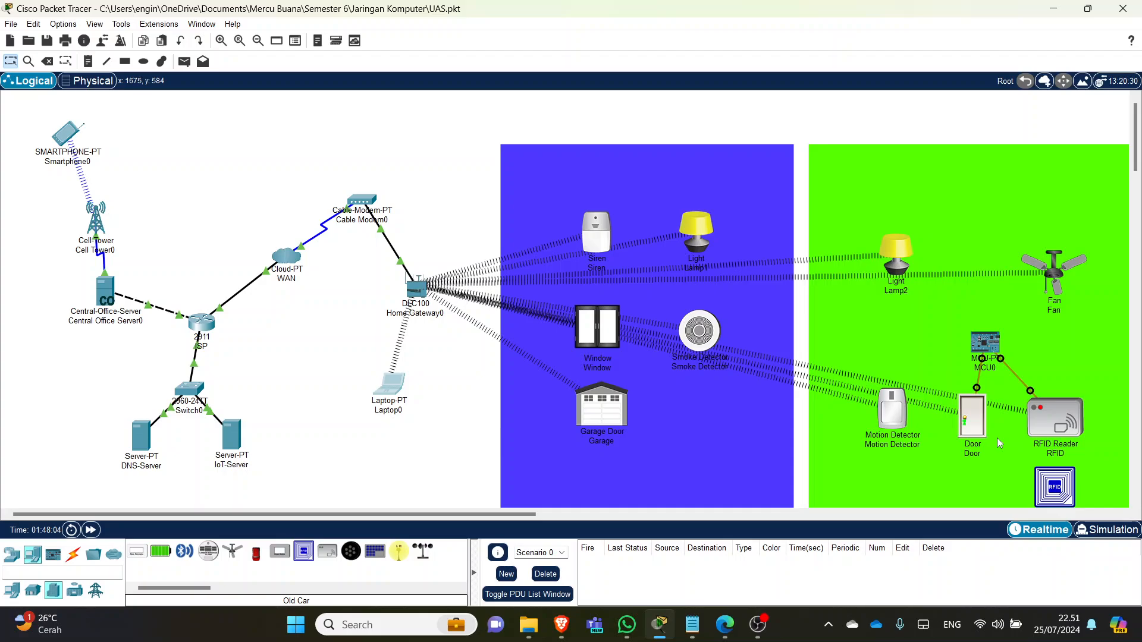
left_click(960, 320)
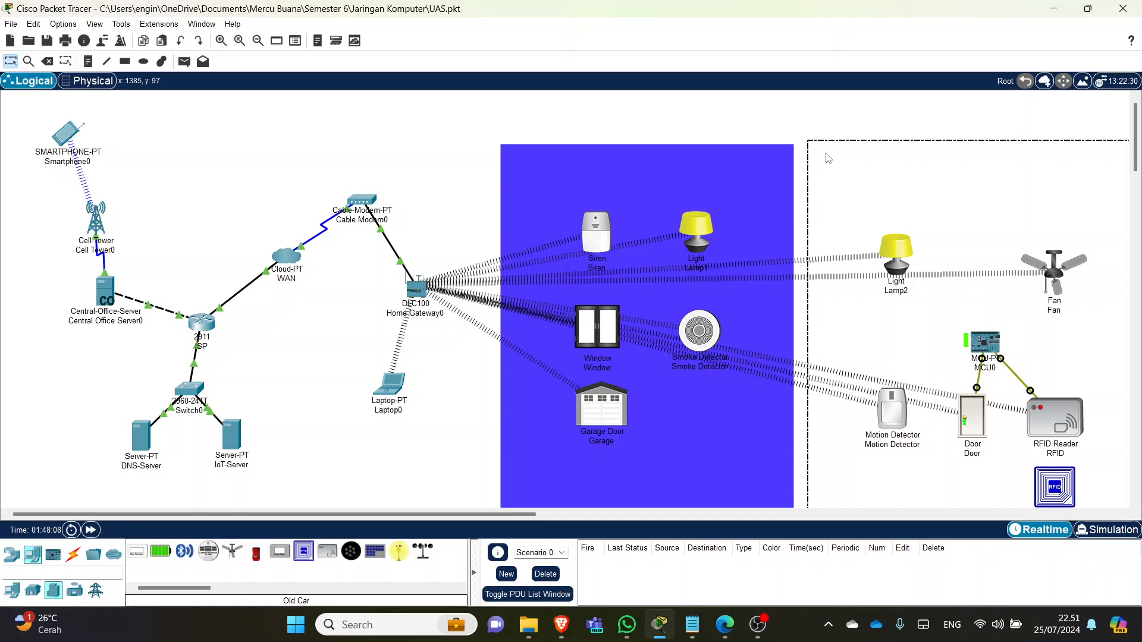
left_click(741, 105)
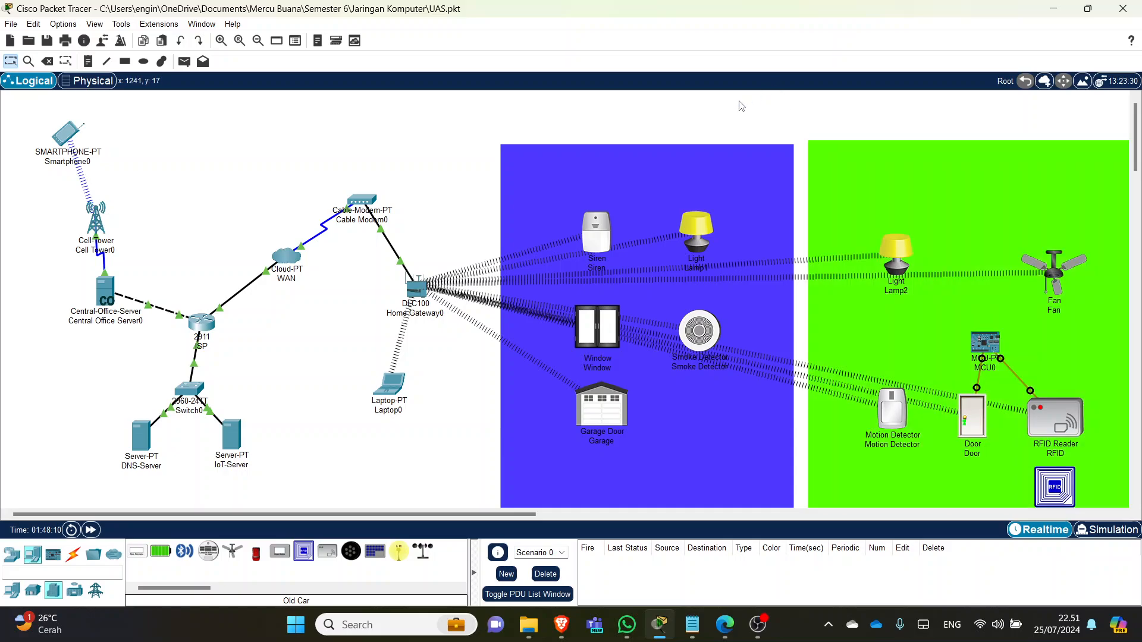
scroll(1011, 303, "down", 2)
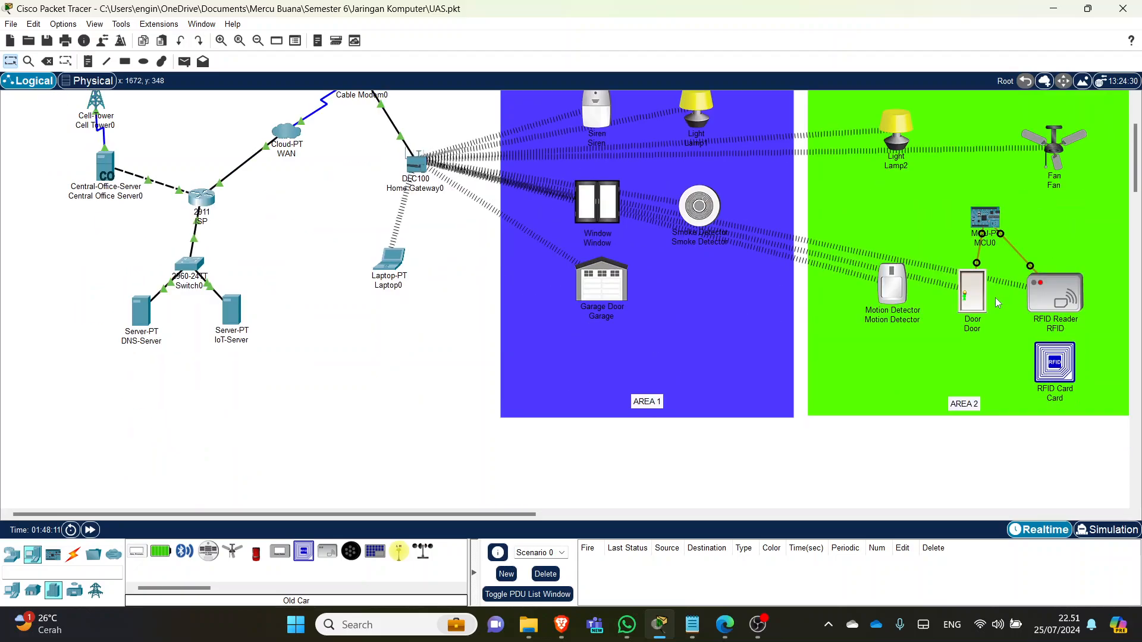
scroll(992, 325, "up", 1)
scroll(992, 324, "down", 1, "ctrl")
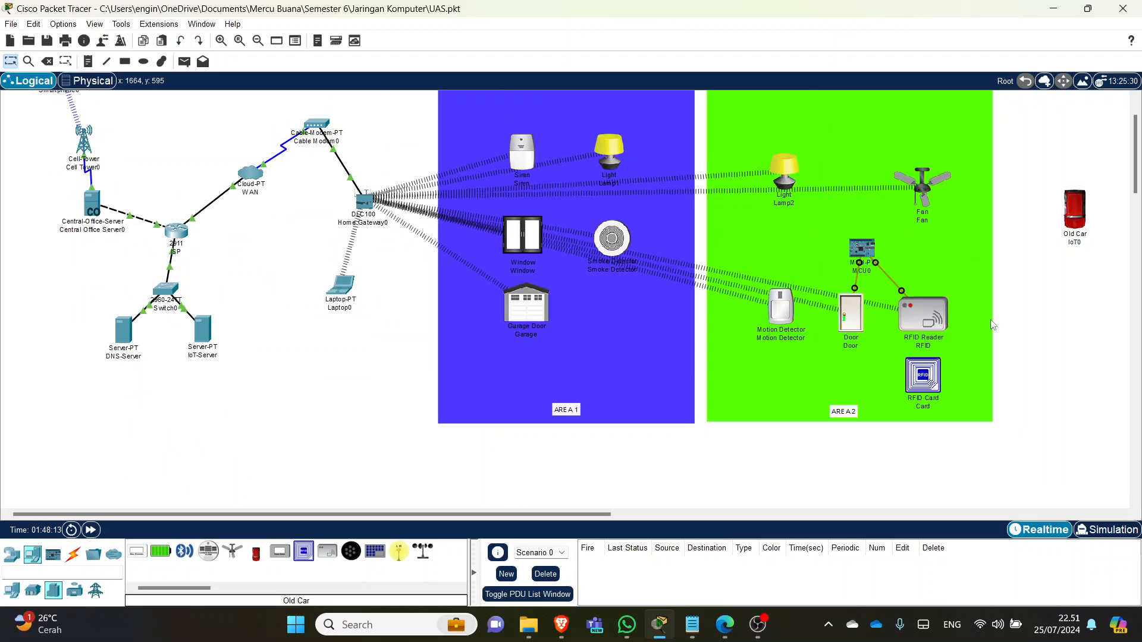
scroll(993, 316, "up", 1)
left_click(940, 177)
left_click_drag(940, 177, 938, 179)
left_click(1045, 202)
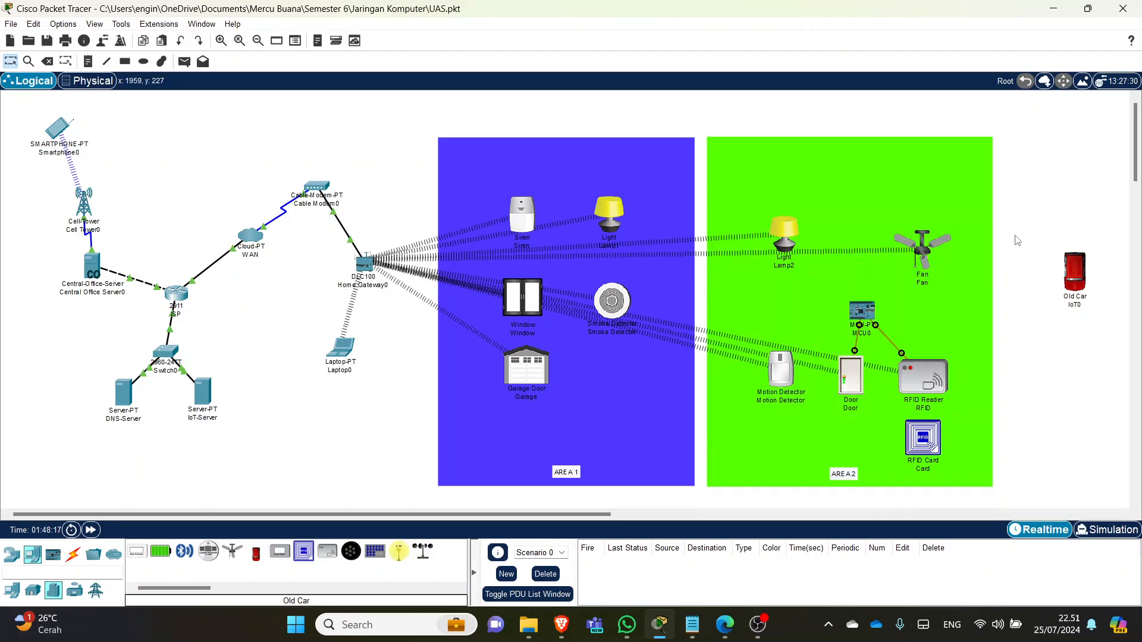
mouse_move(932, 387)
left_click(862, 308)
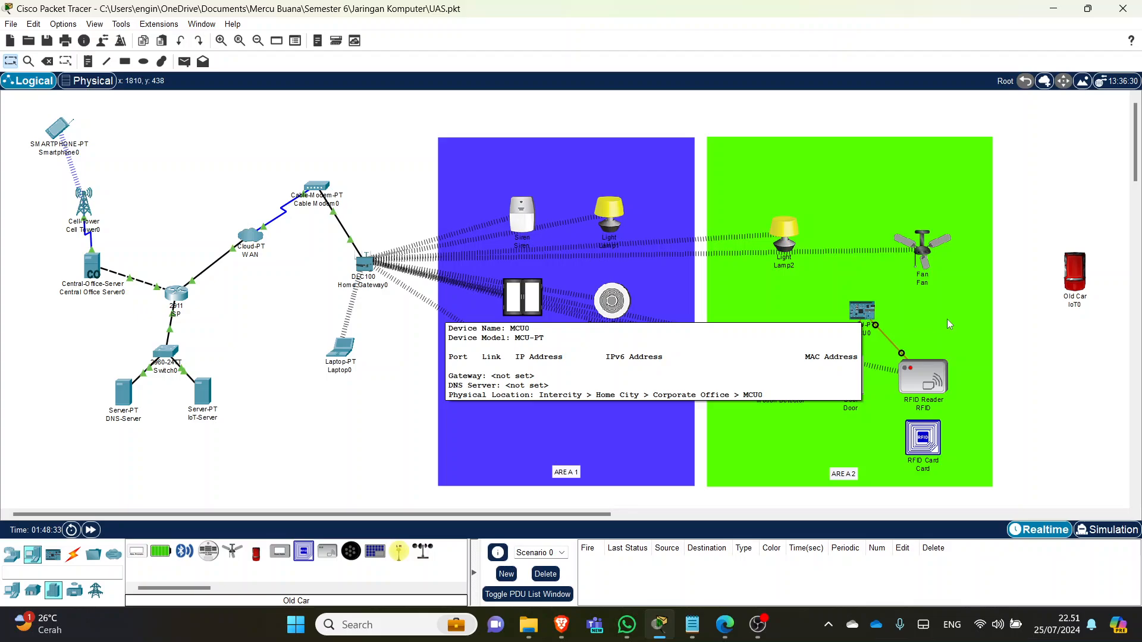
mouse_move(858, 309)
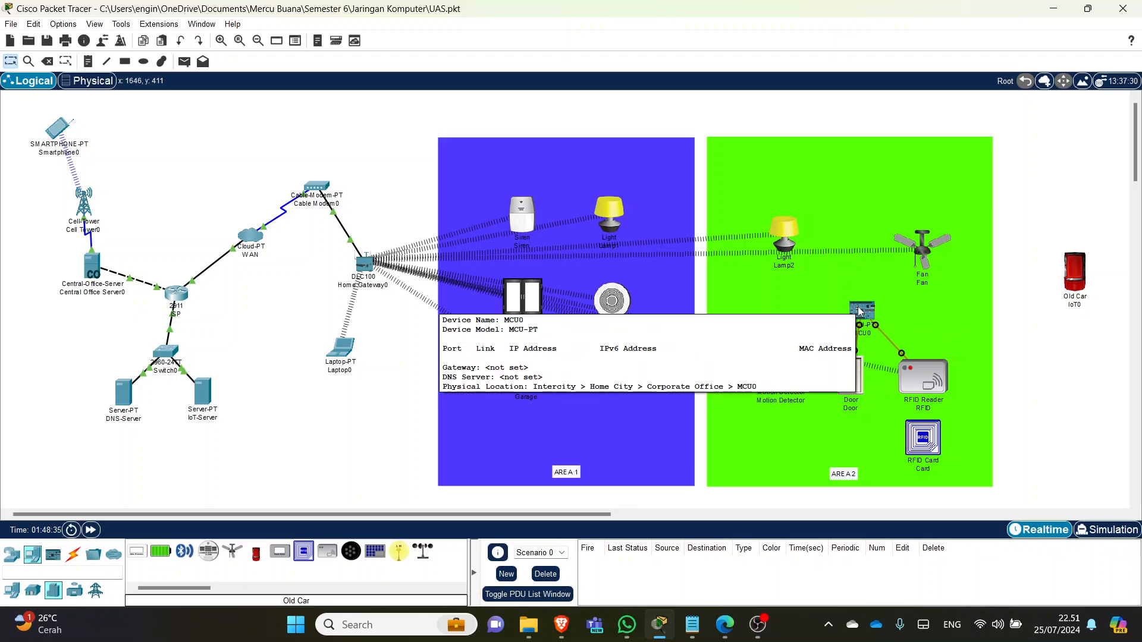
left_click(923, 380)
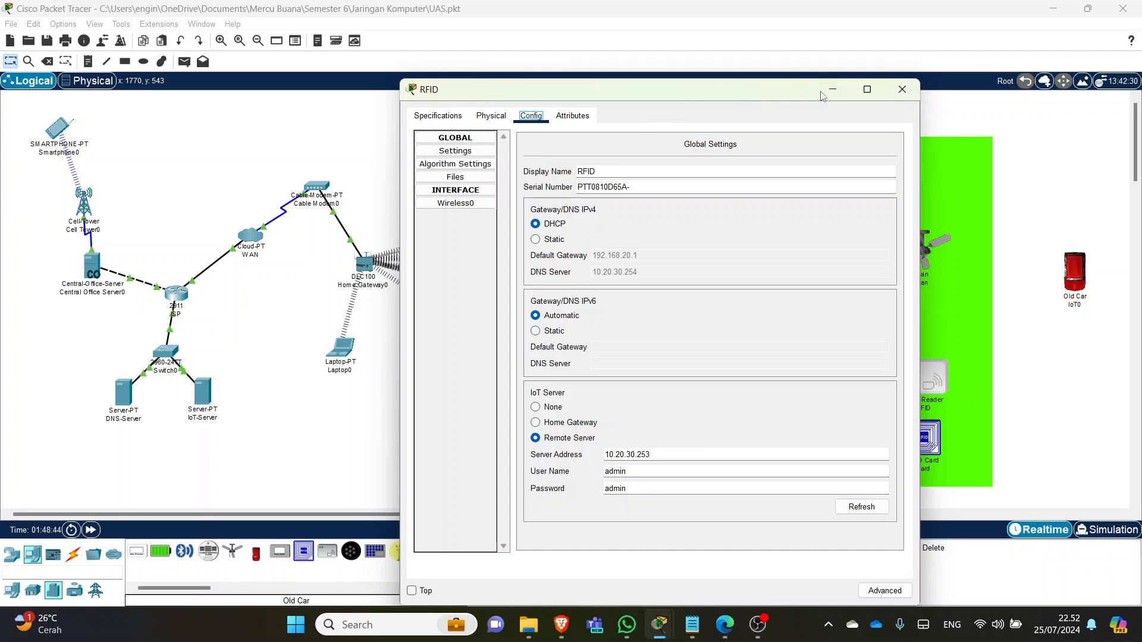
left_click(903, 89)
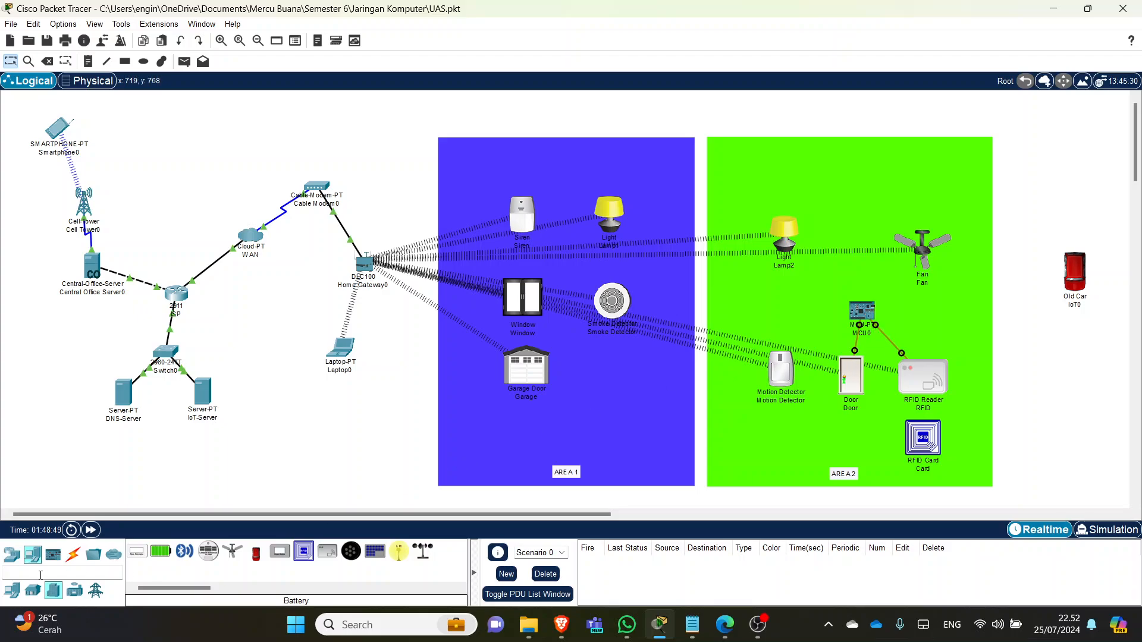
- Select the USB cable type, then briefly open and close the RFID Reader's configuration
left_click(73, 554)
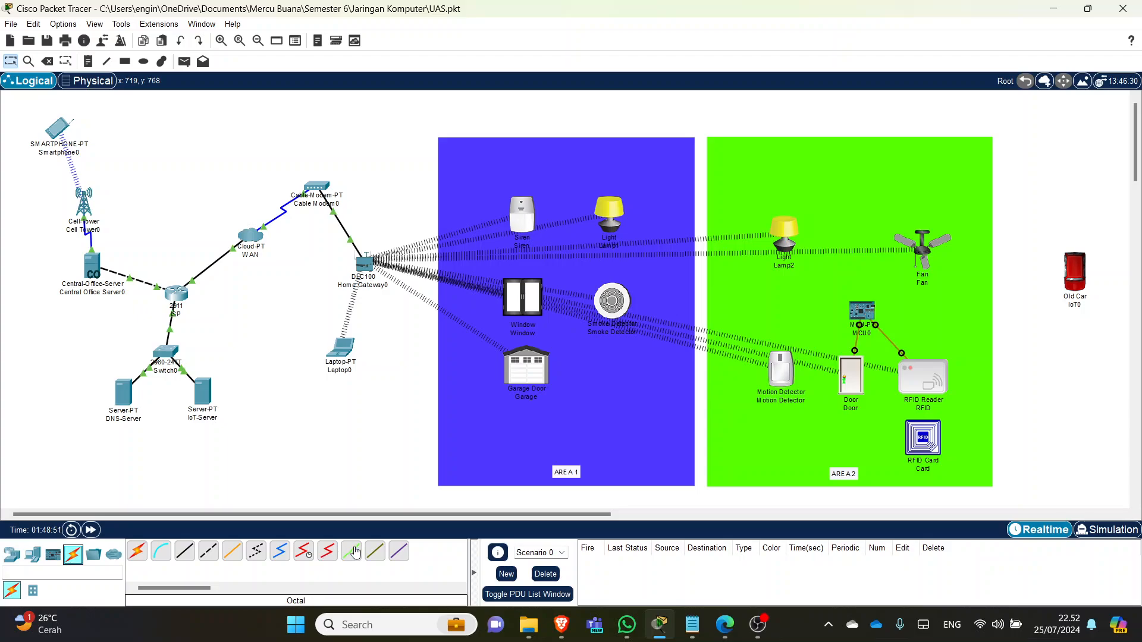
left_click(398, 552)
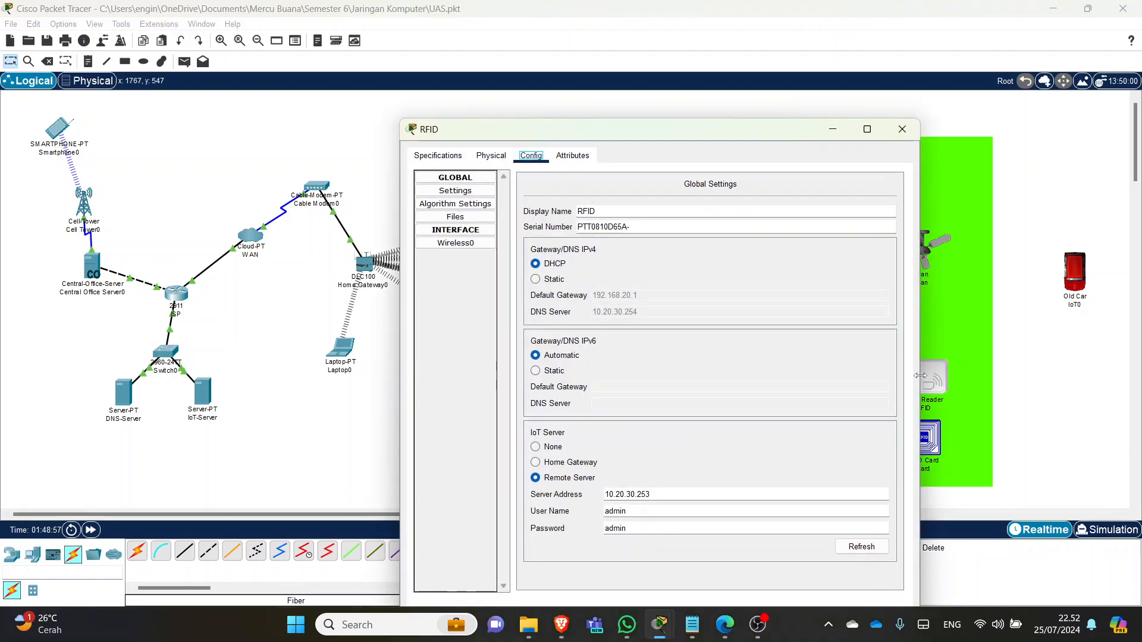
left_click(919, 376)
left_click(902, 129)
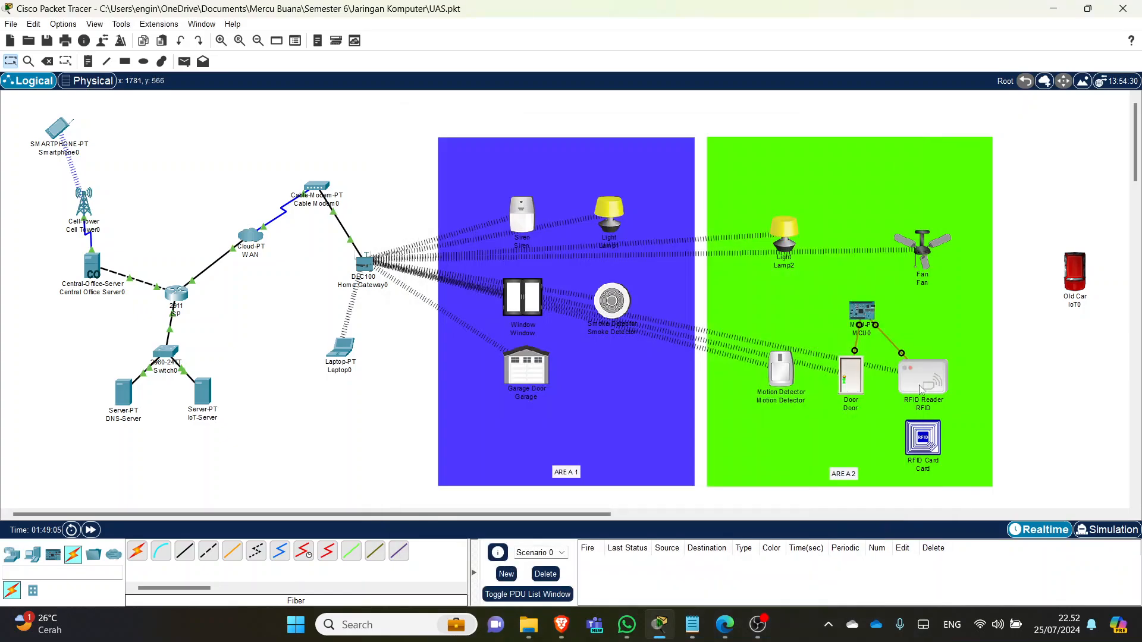
- Reopen the RFID Reader and refresh its connection to Remote Server 10.20.30.253, browsing its tabs
left_click(910, 379)
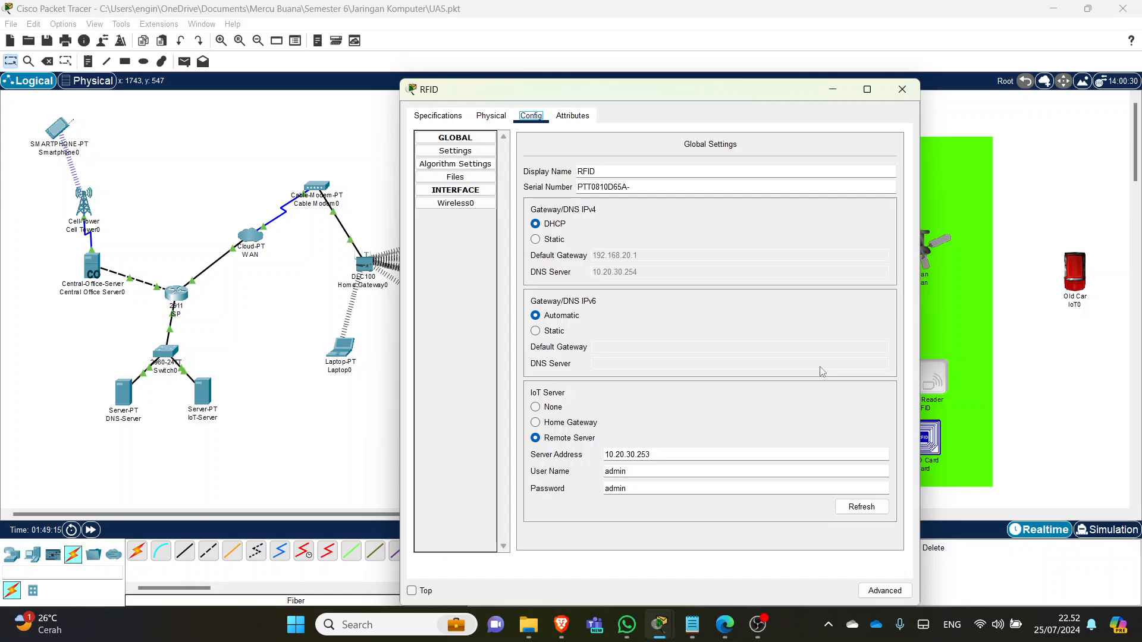
left_click(860, 506)
left_click(464, 122)
left_click(481, 120)
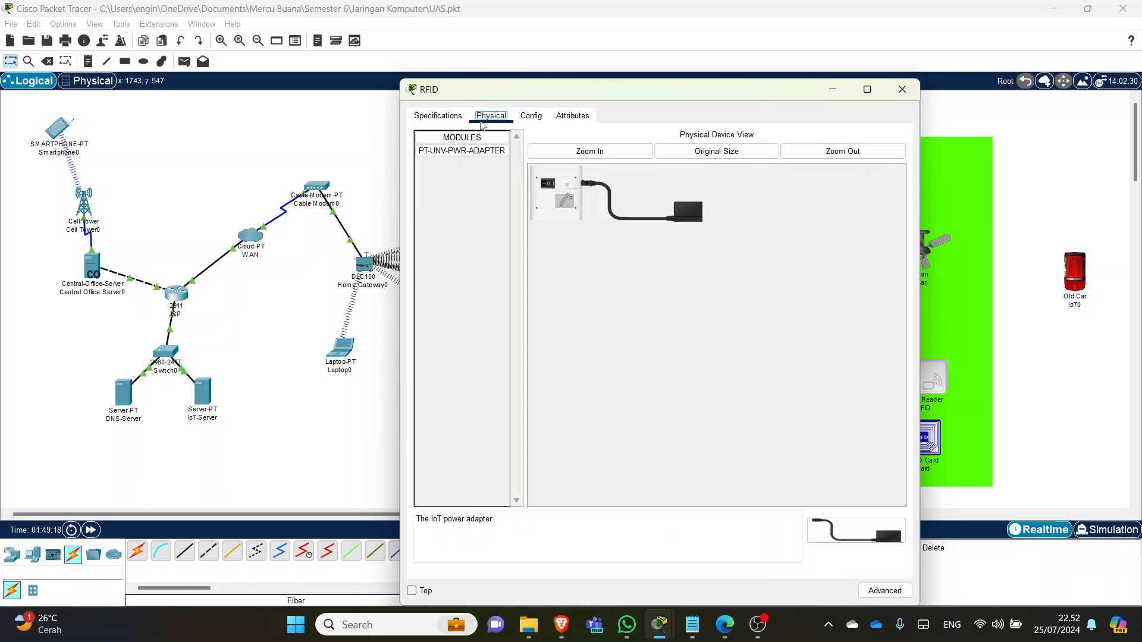
left_click(531, 116)
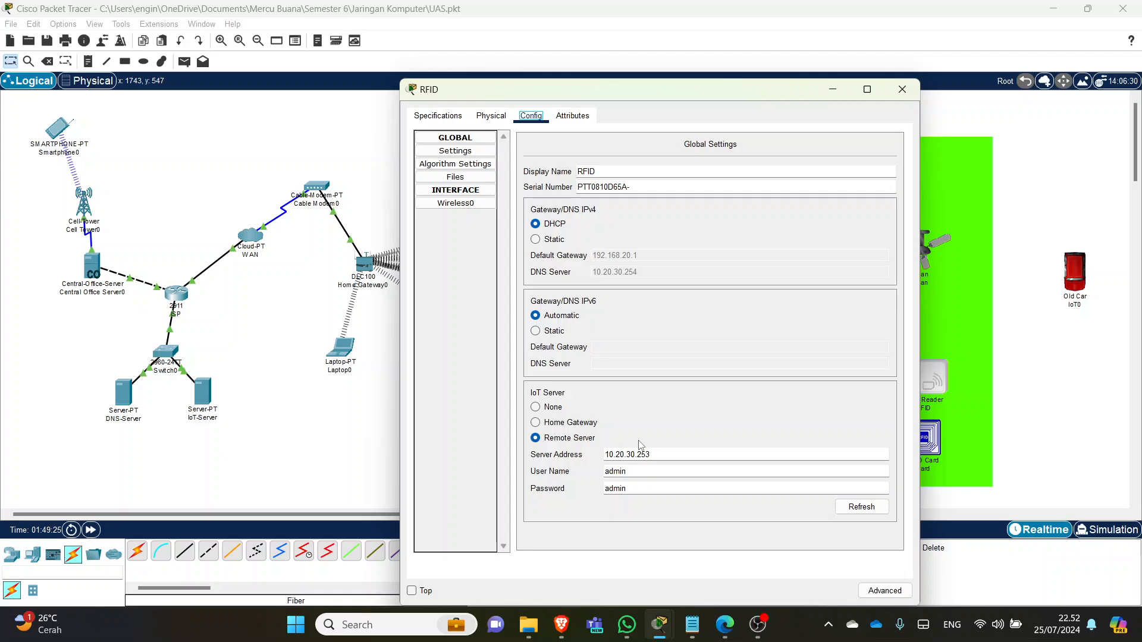
- Inspect the RFID Card's attributes, confirming its CardID is 1001
left_click(902, 90)
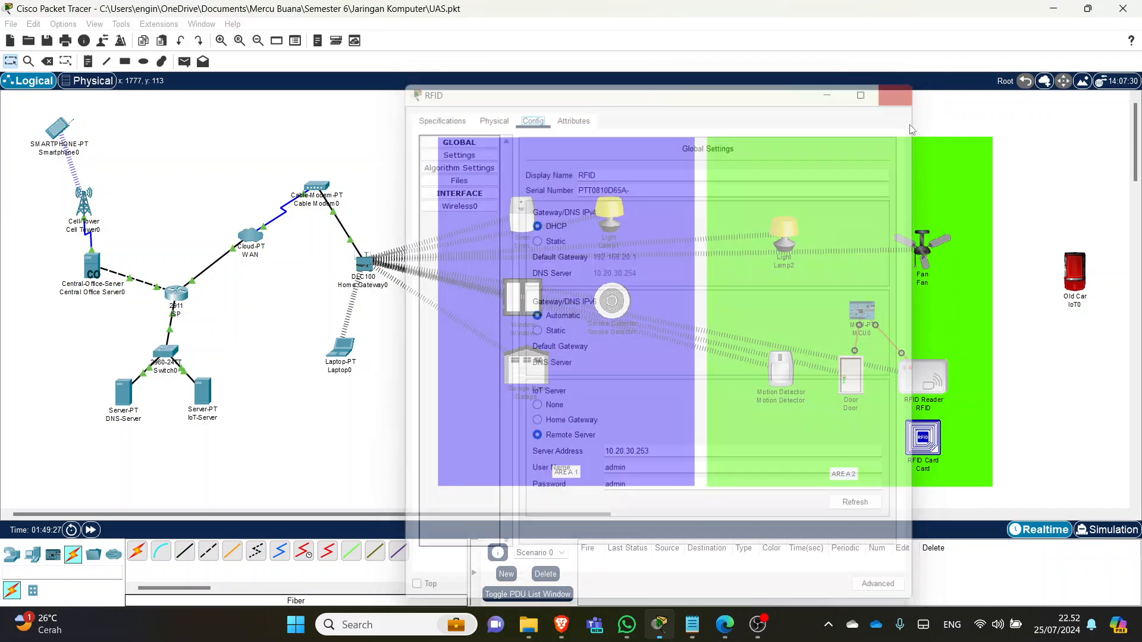
left_click(923, 443)
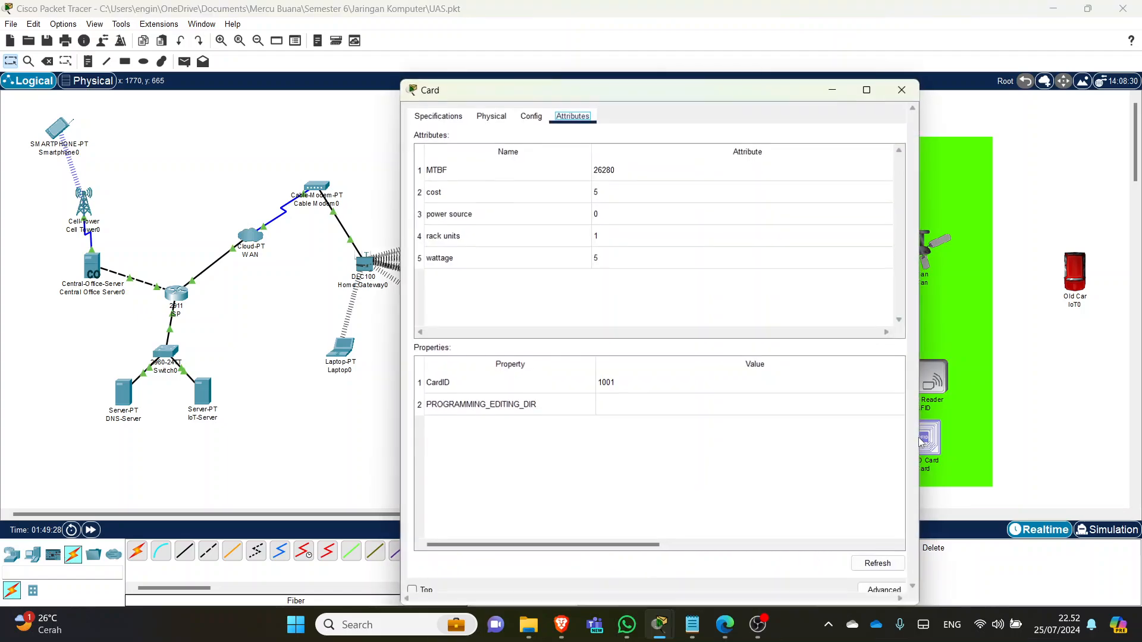
left_click(448, 117)
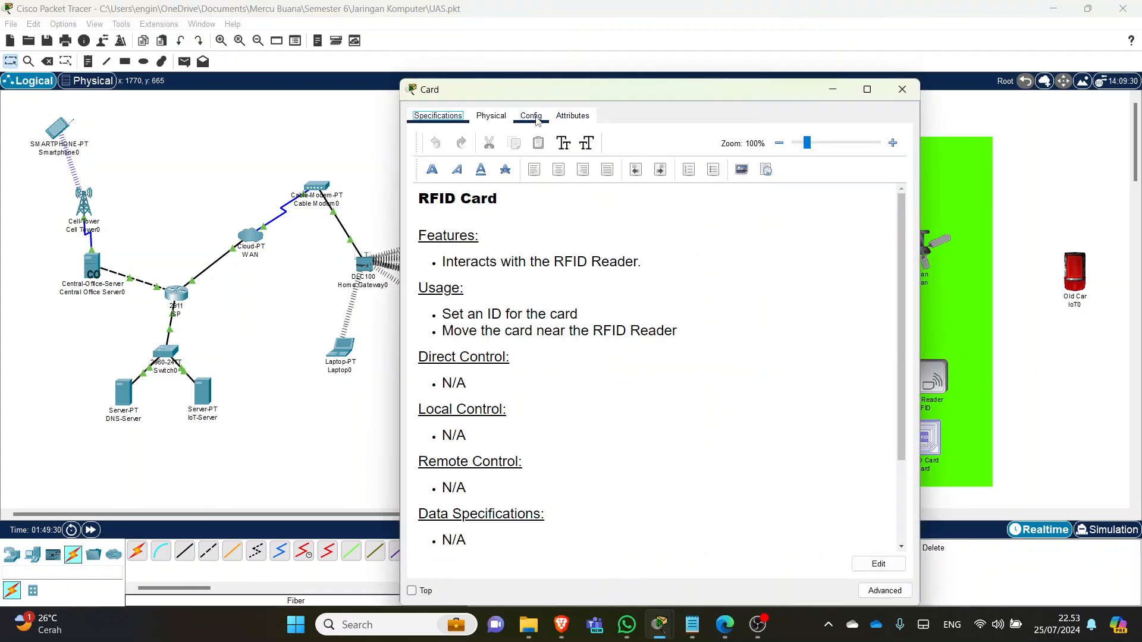
left_click(563, 119)
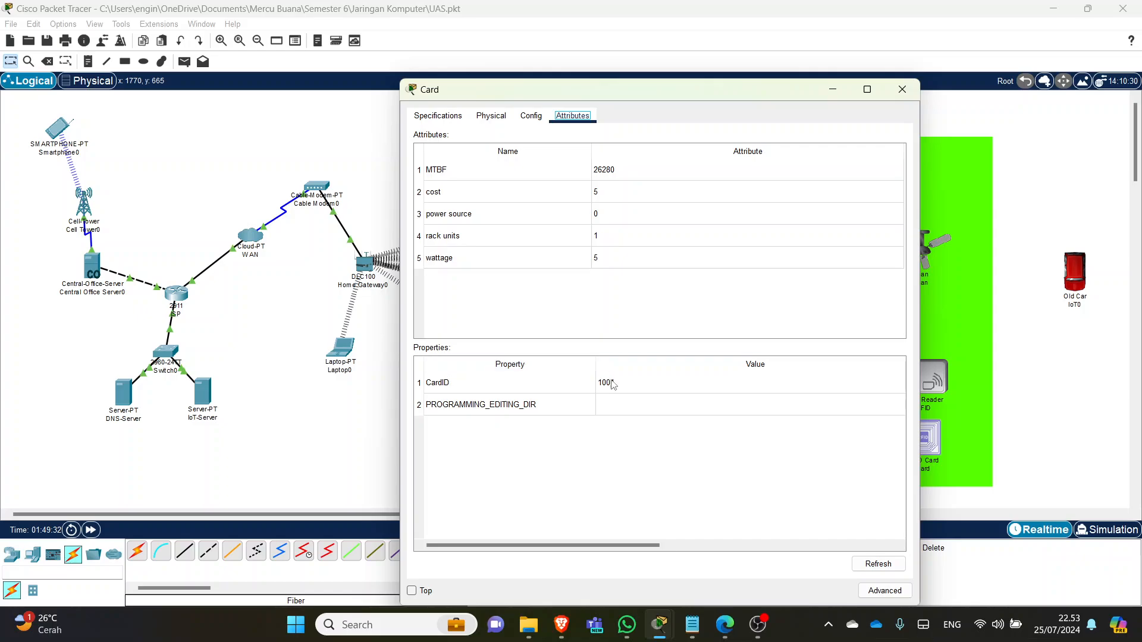
left_click(902, 89)
- Glance at MCU0's main.js program and close it
left_click(864, 318)
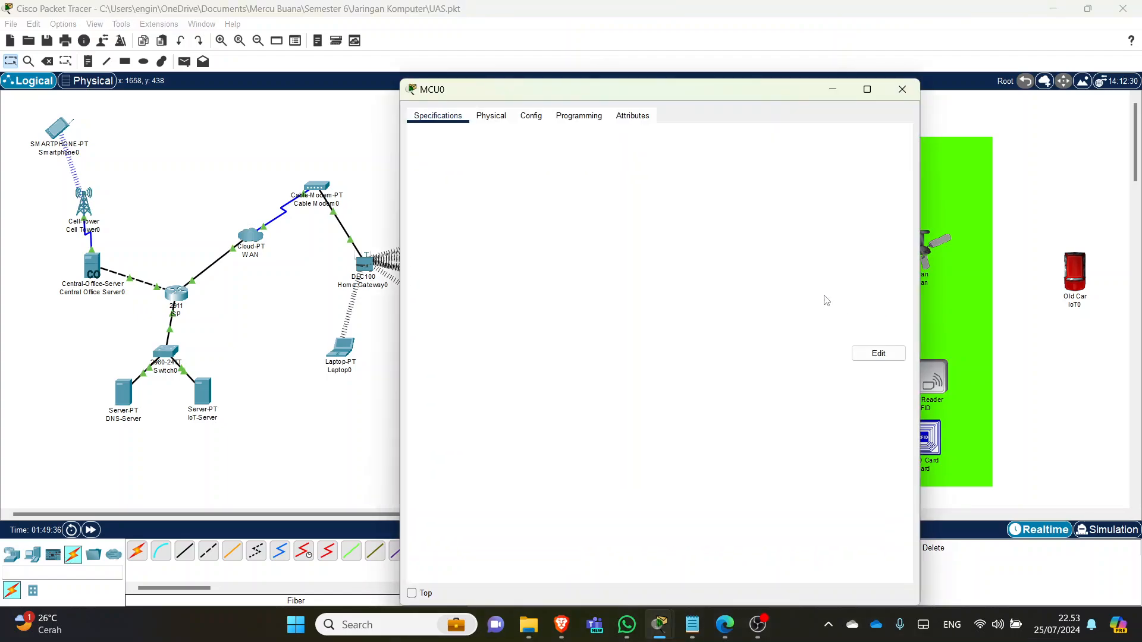
left_click(600, 117)
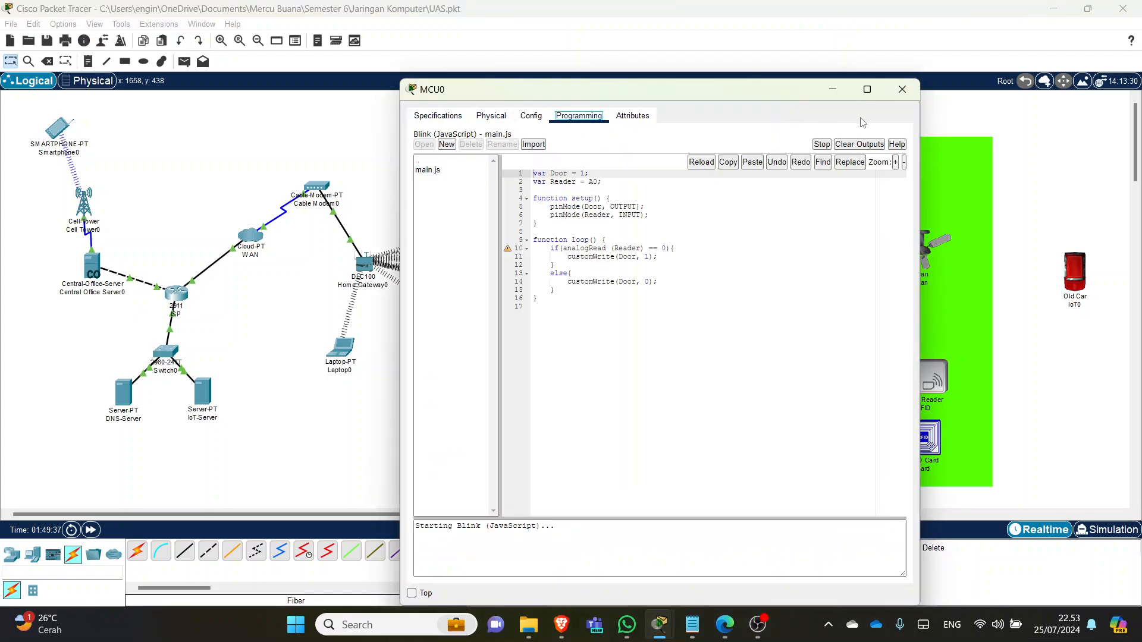
left_click(902, 89)
- Open the RFID Reader's Advanced Programming page and select its main.js file
left_click(916, 363)
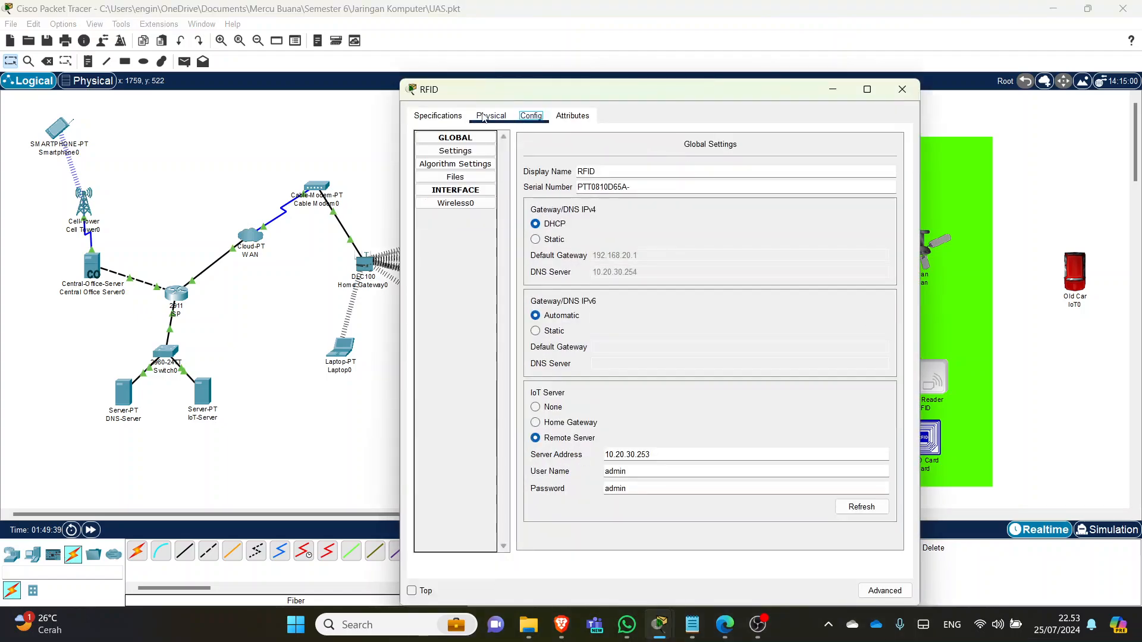
left_click(902, 89)
left_click(915, 371)
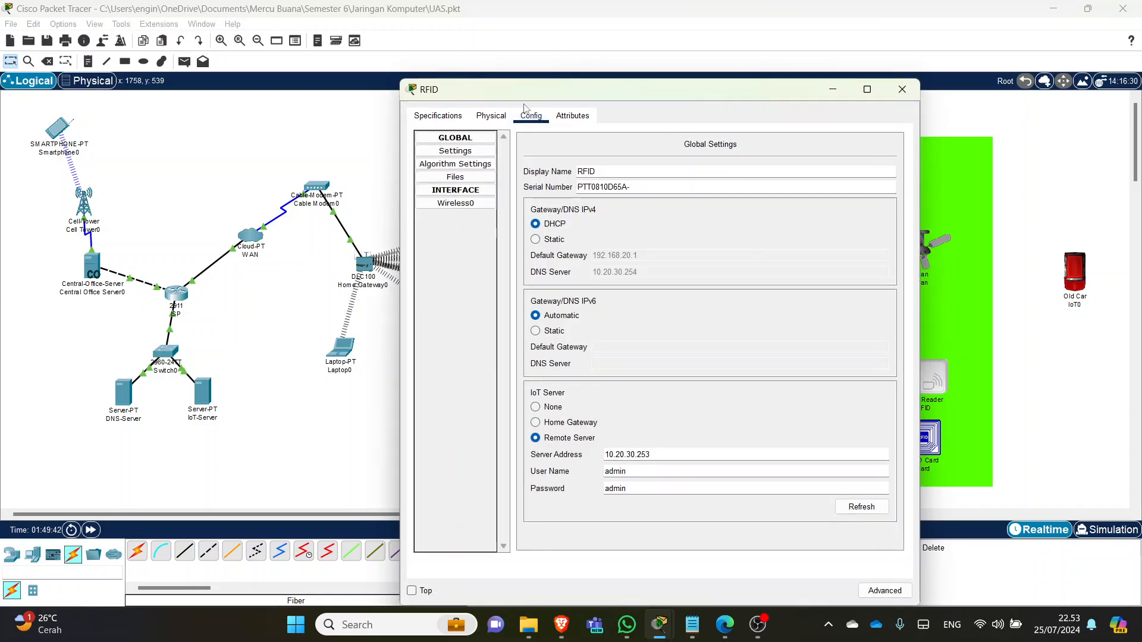
left_click(900, 596)
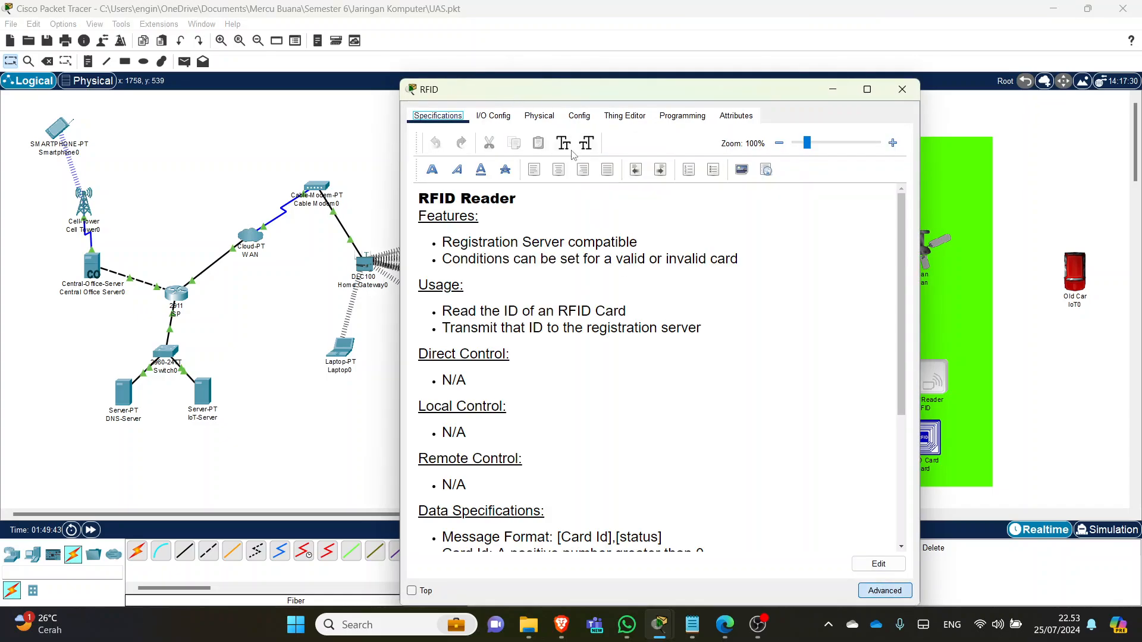
left_click(674, 119)
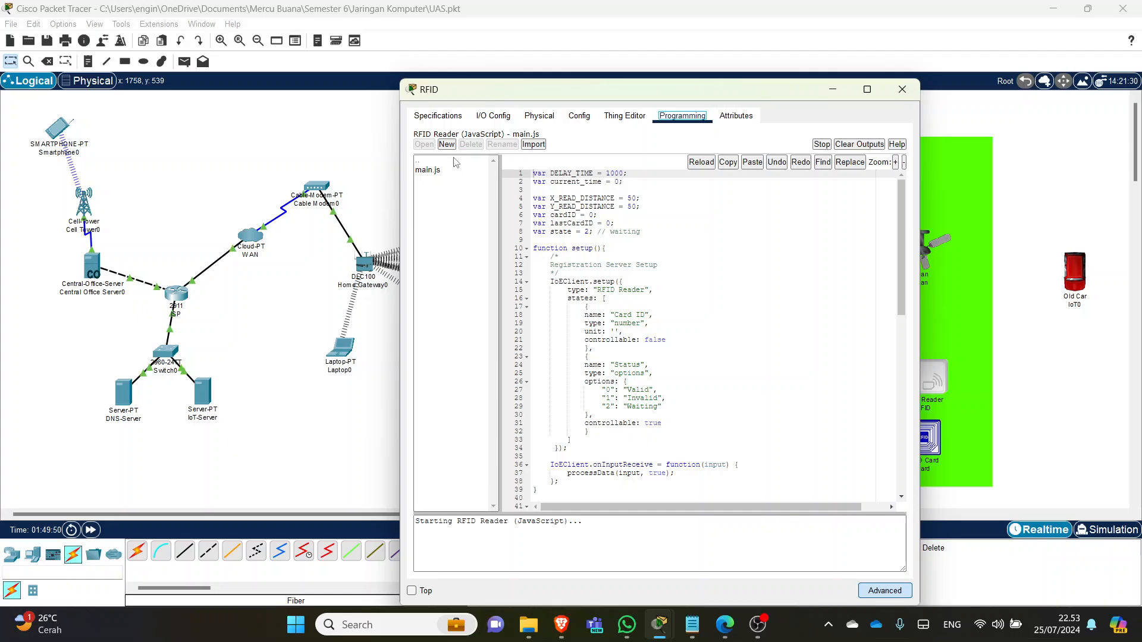
left_click(439, 172)
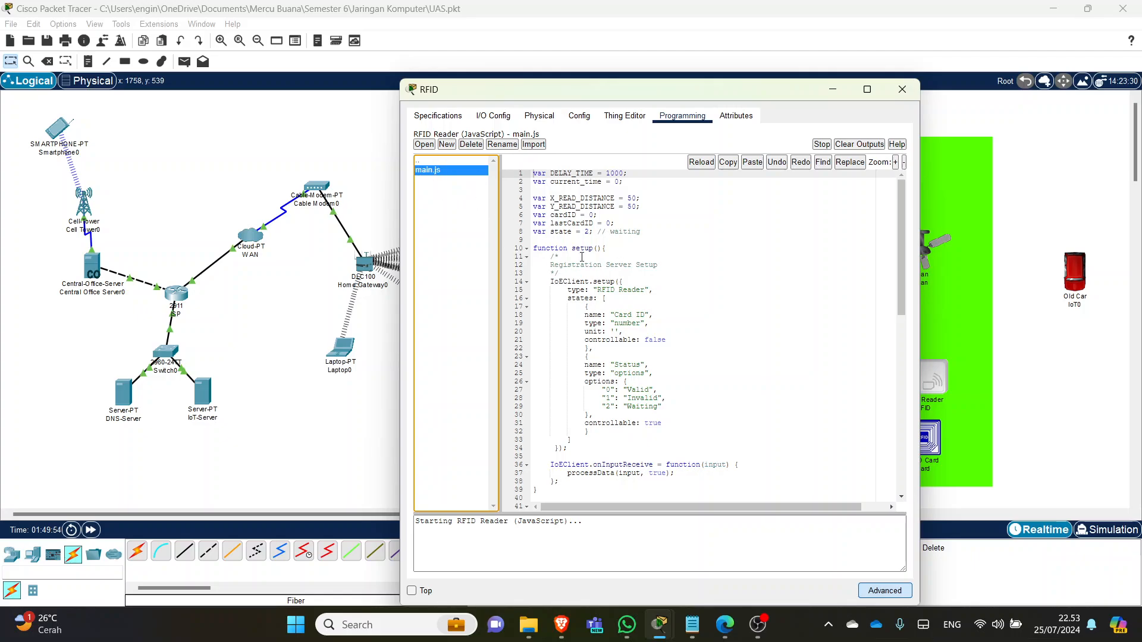
- Scroll main.js to line 63 and mark the check for card ID 1001
scroll(659, 374, "down", 10)
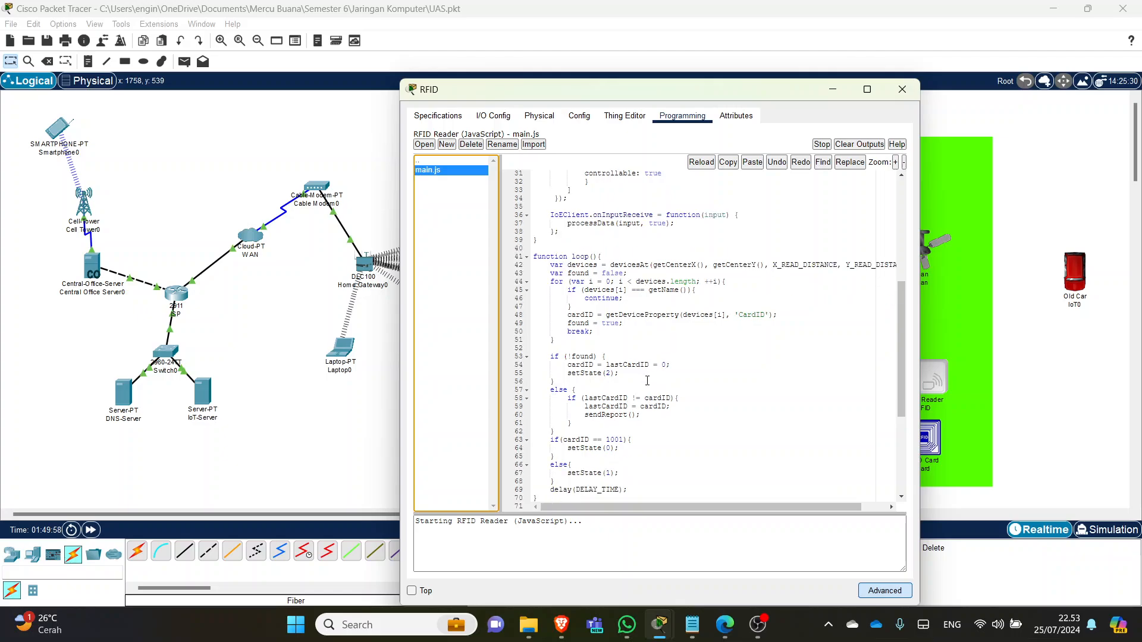
scroll(640, 363, "down", 7)
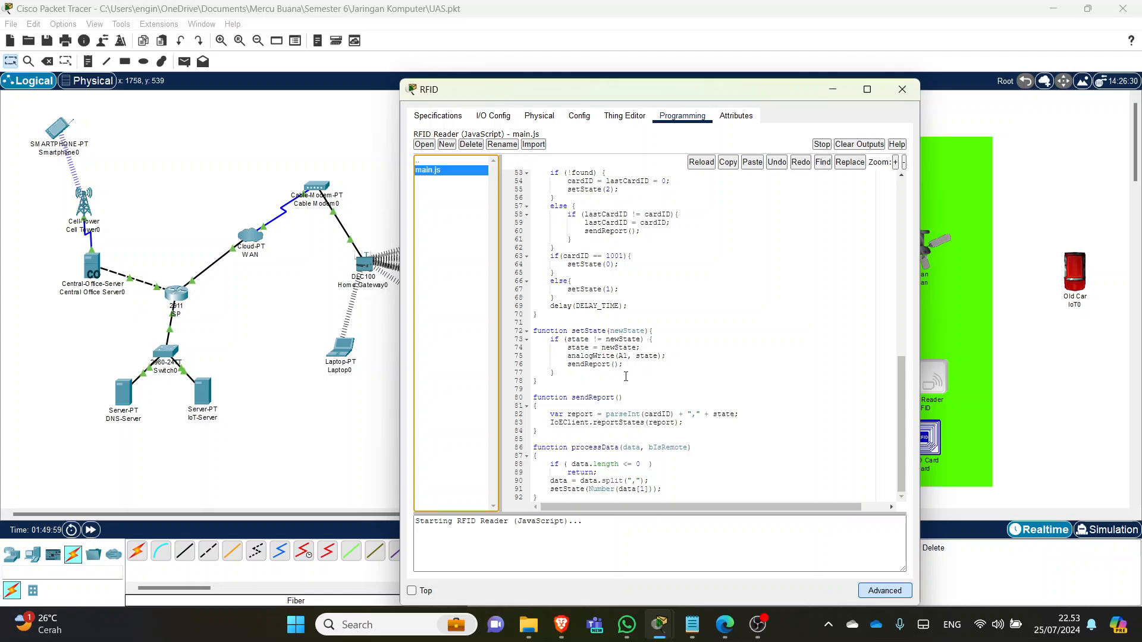
scroll(625, 359, "up", 3)
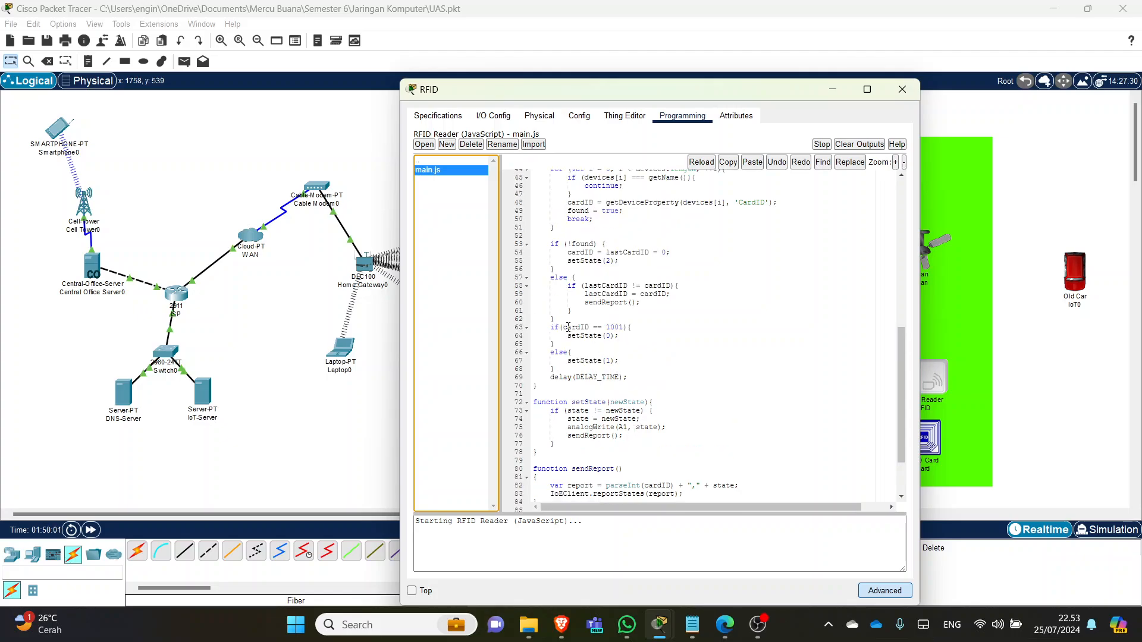
left_click_drag(551, 328, 560, 328)
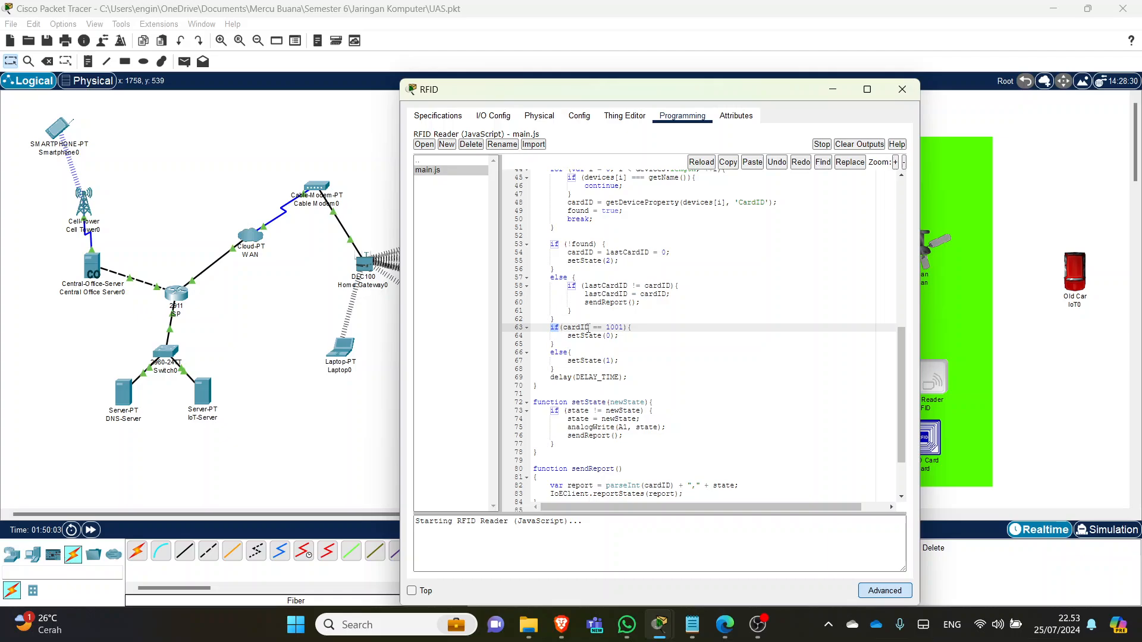
left_click(589, 328)
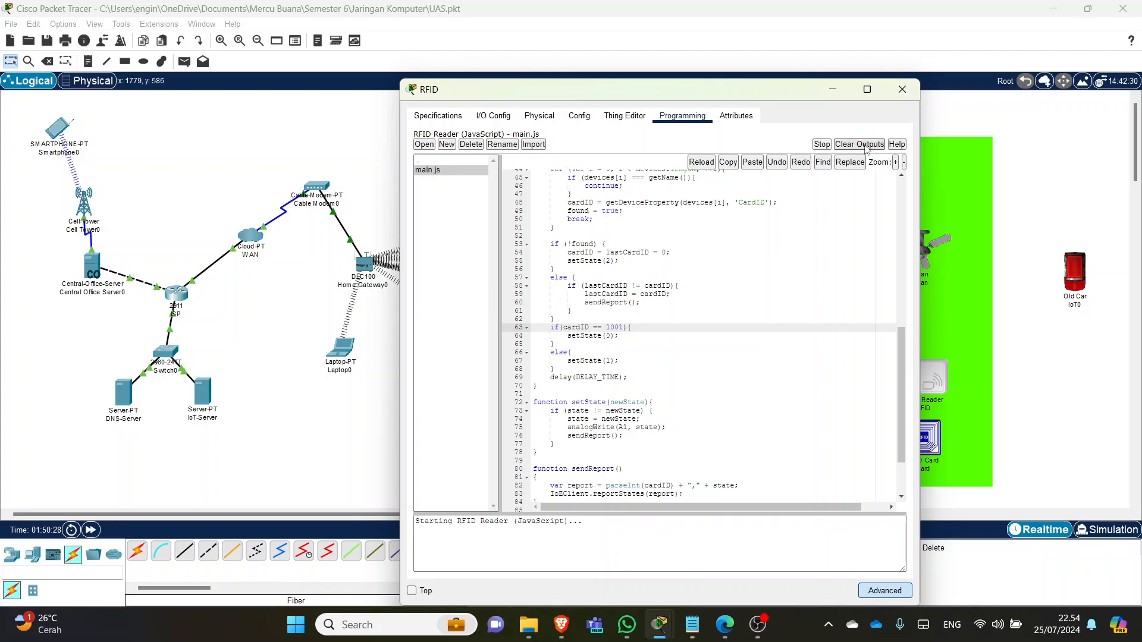
- Open MCU0's main.js and inspect the Door and Reader (pin A0) declarations, then hide it
left_click(901, 90)
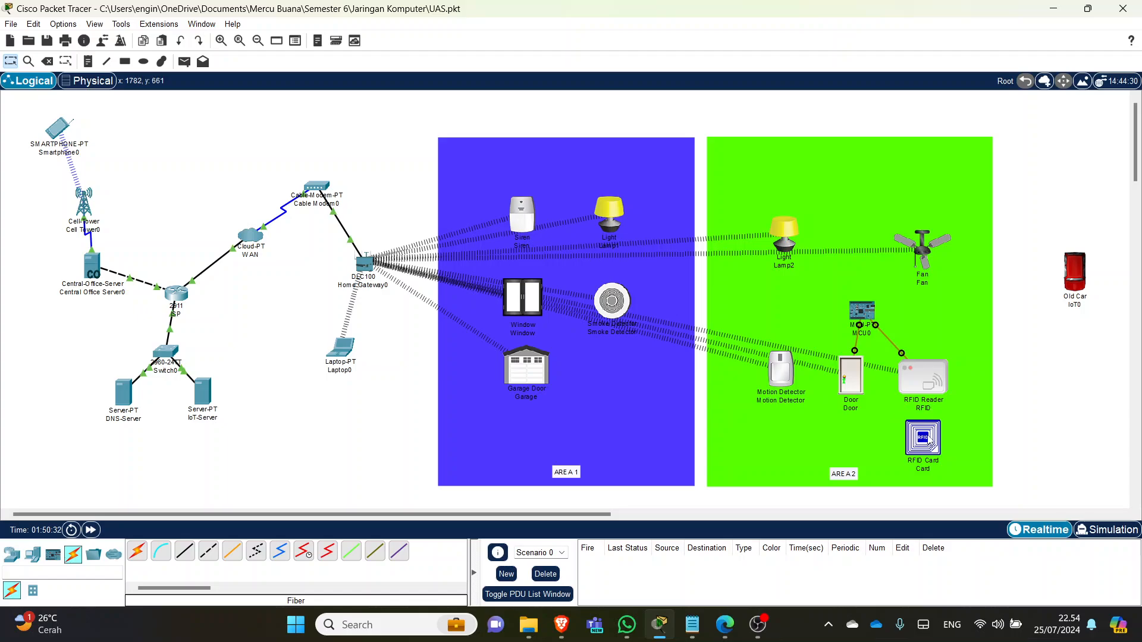
left_click(862, 310)
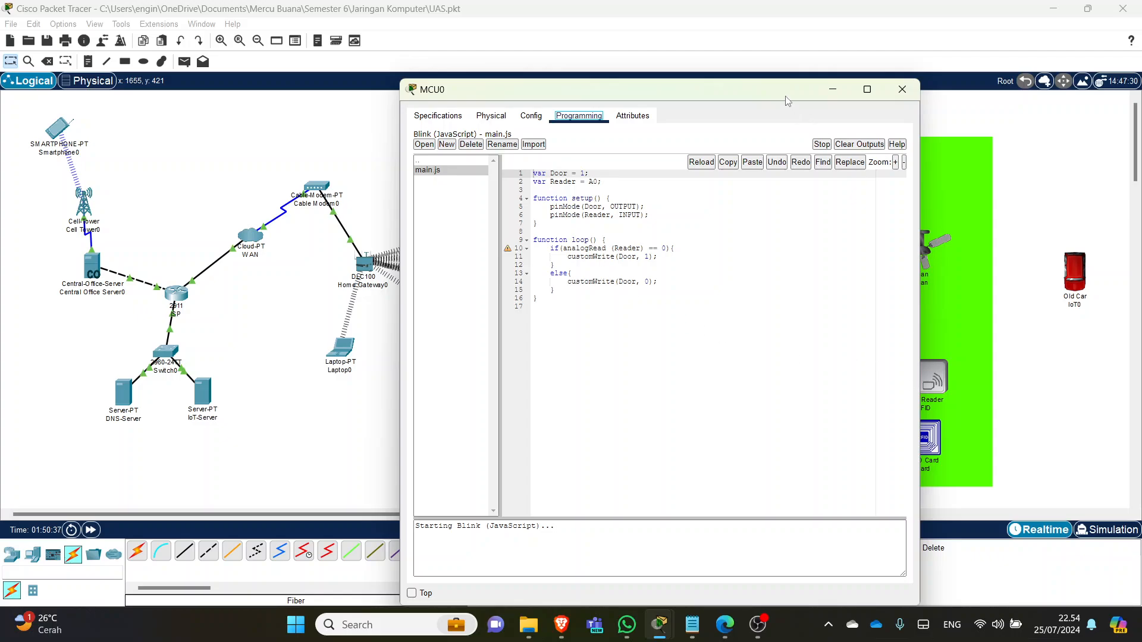
left_click_drag(786, 96, 730, 101)
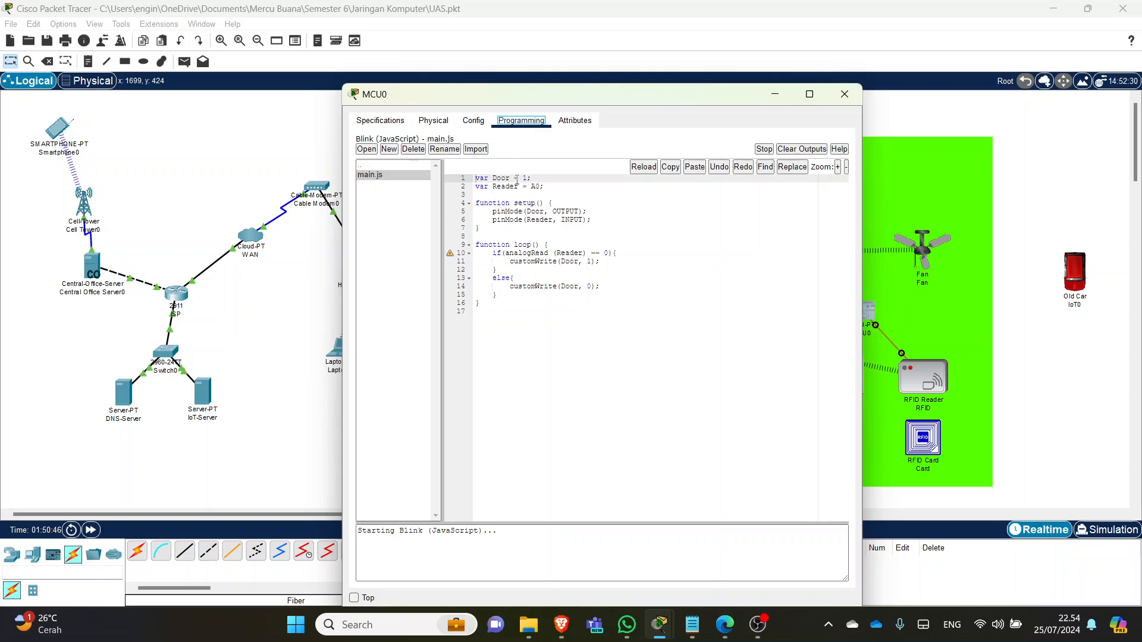
left_click(490, 177)
left_click_drag(490, 178, 476, 177)
left_click(502, 178)
left_click_drag(519, 188, 501, 188)
left_click(537, 187)
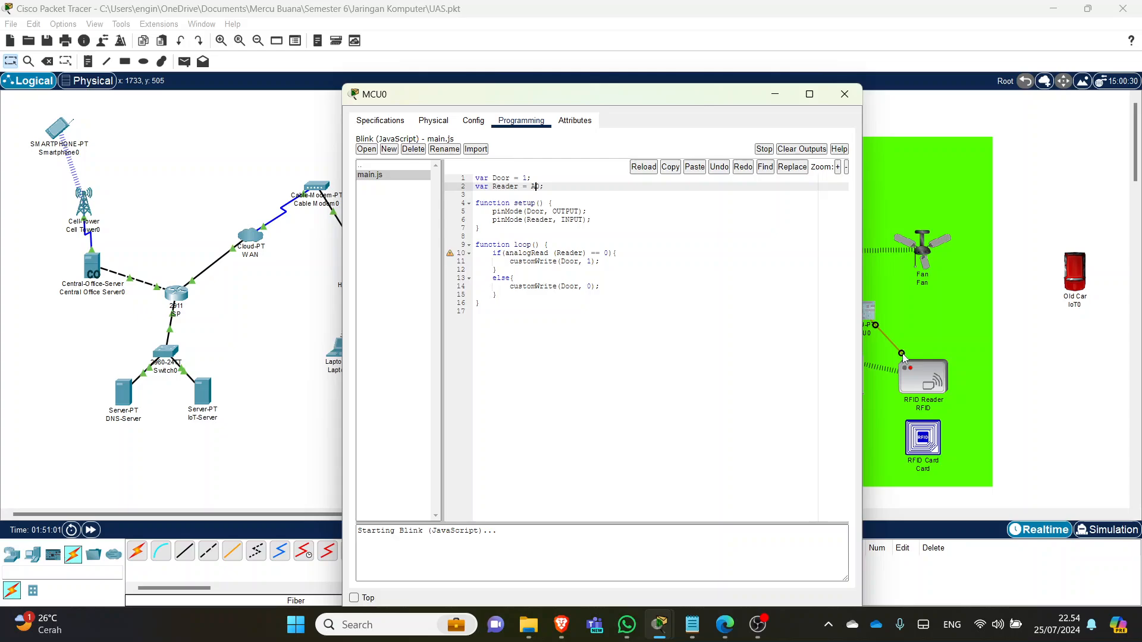
left_click(775, 97)
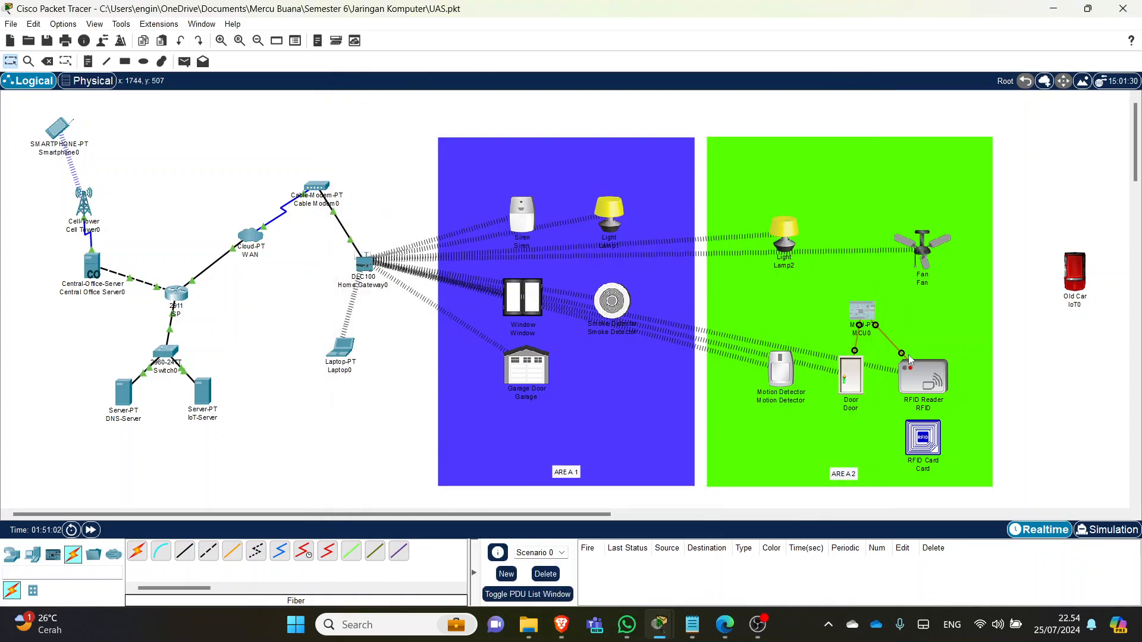
- Rewire the RFID Reader to MCU0's A0 port, test the RFID Card, and reopen MCU0's code
left_click(875, 326)
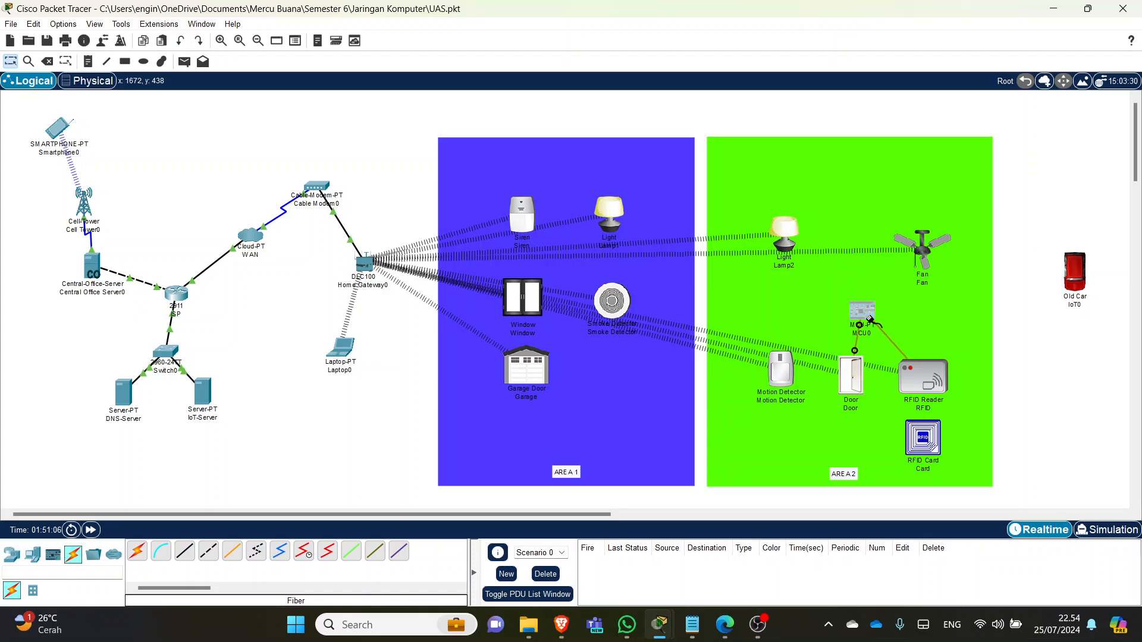
left_click(873, 325)
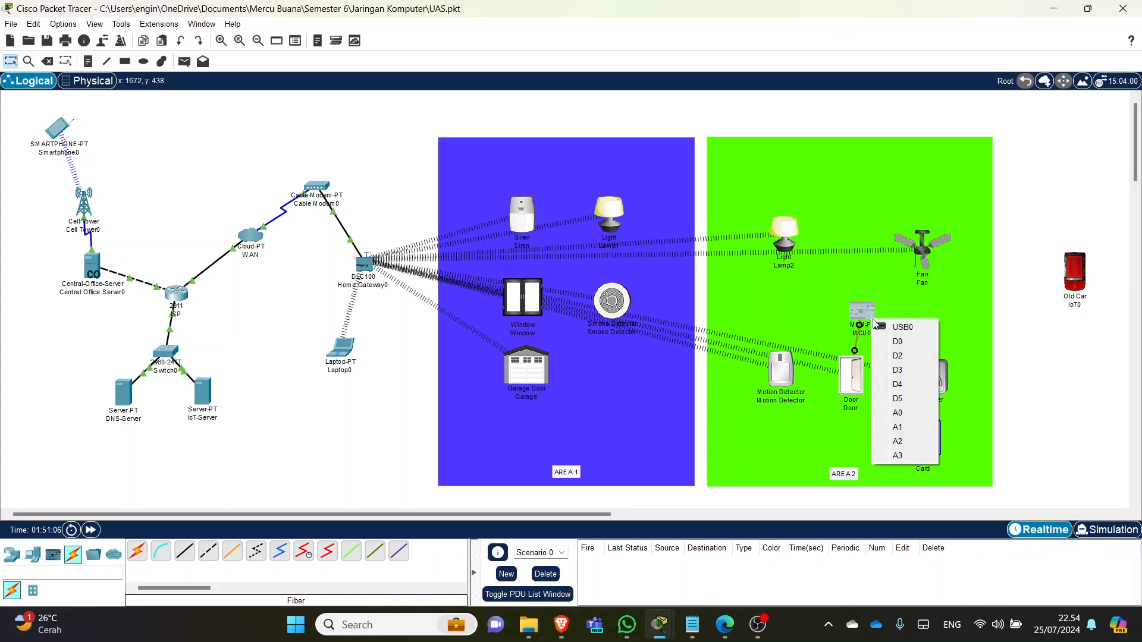
left_click(898, 415)
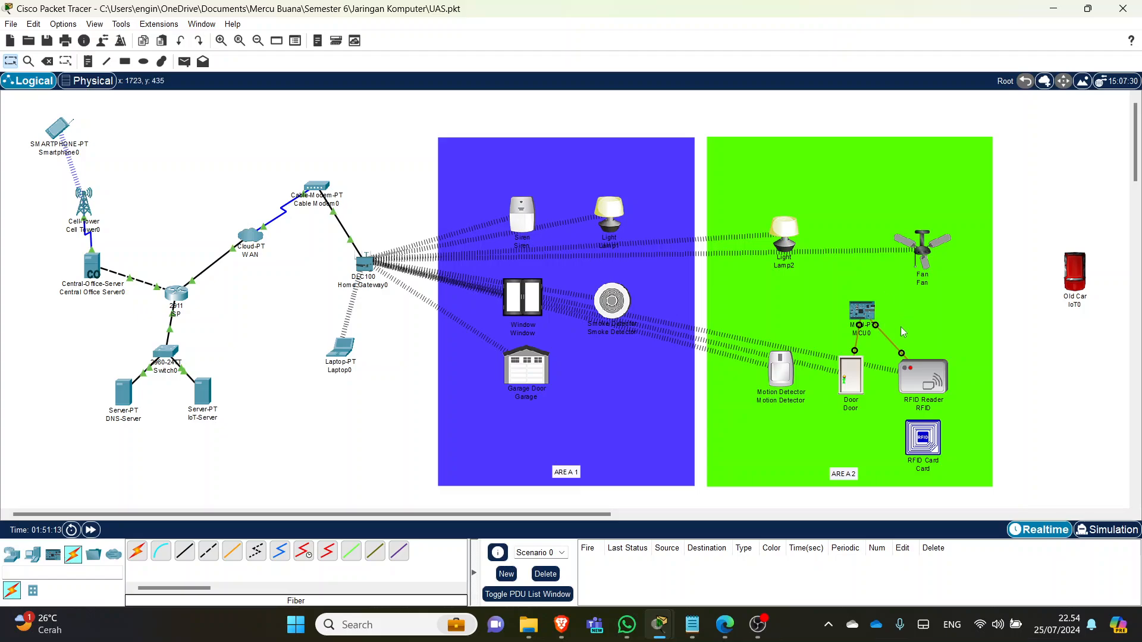
mouse_move(929, 434)
left_mouse_down()
mouse_move(930, 383)
mouse_move(930, 443)
left_mouse_up()
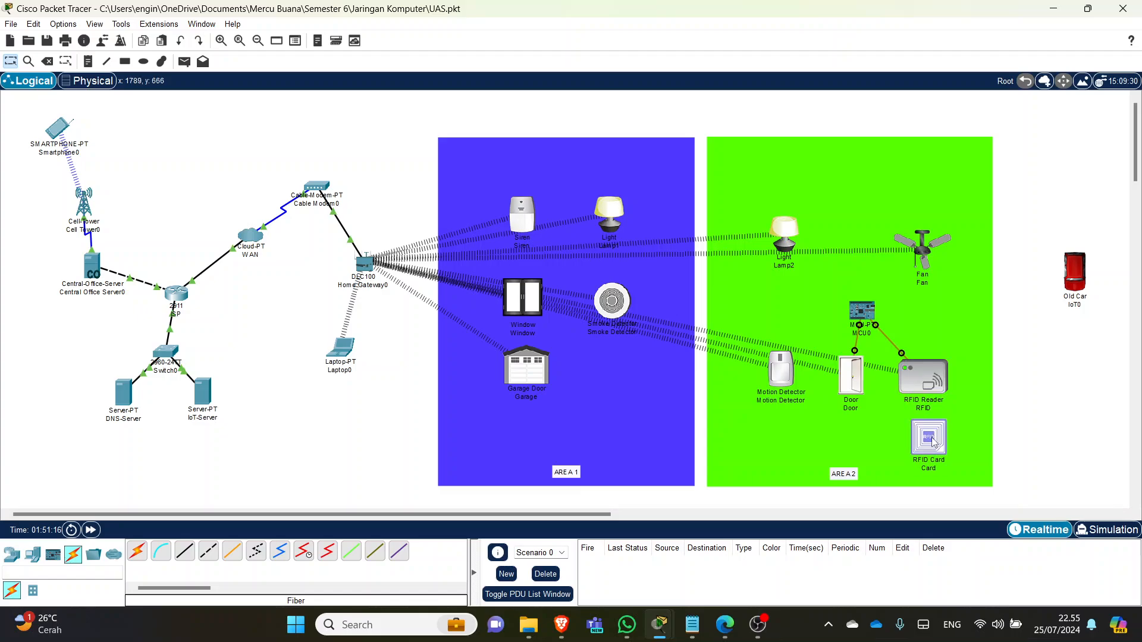
left_click(862, 310)
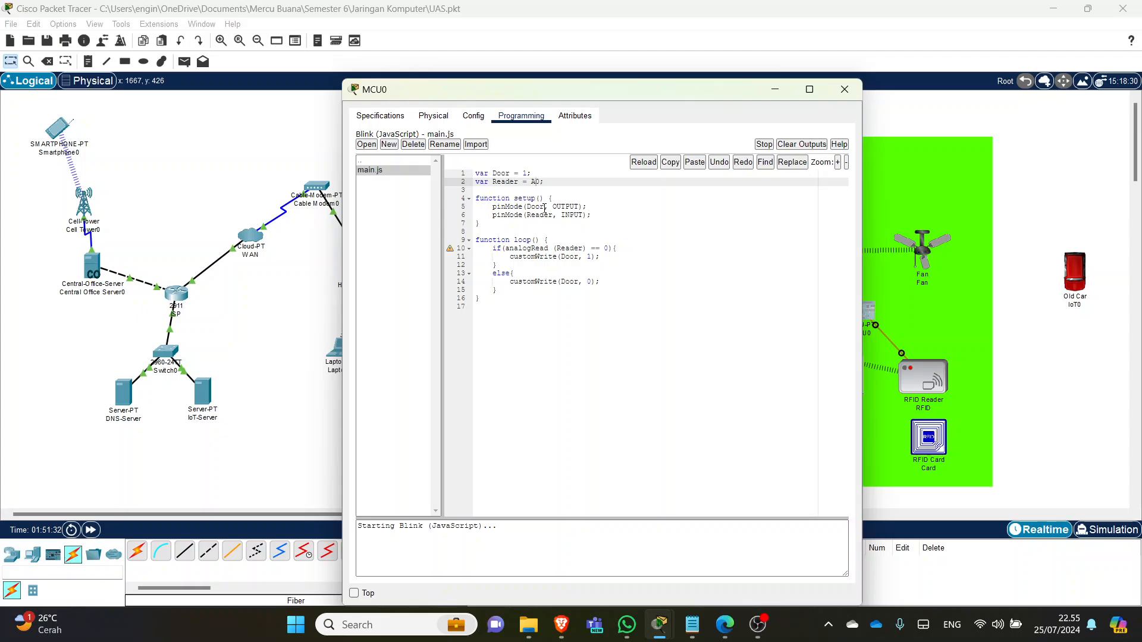
- Review main.js lines 10–14 that open and close the Door, then tap the card on the reader
left_click_drag(690, 89, 490, 108)
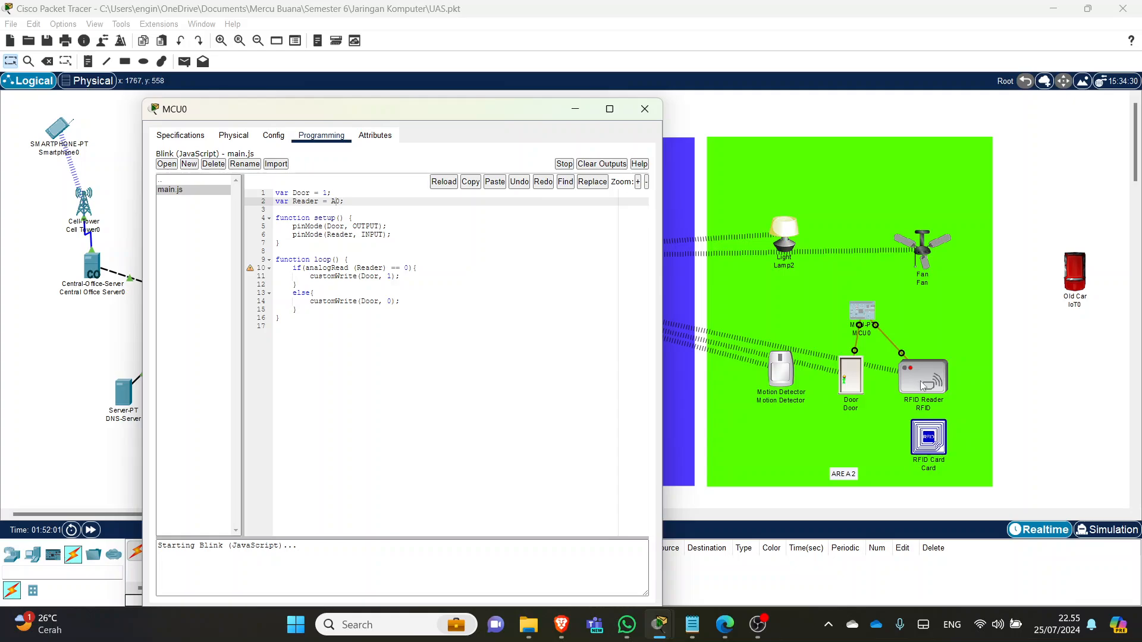
left_click(379, 268)
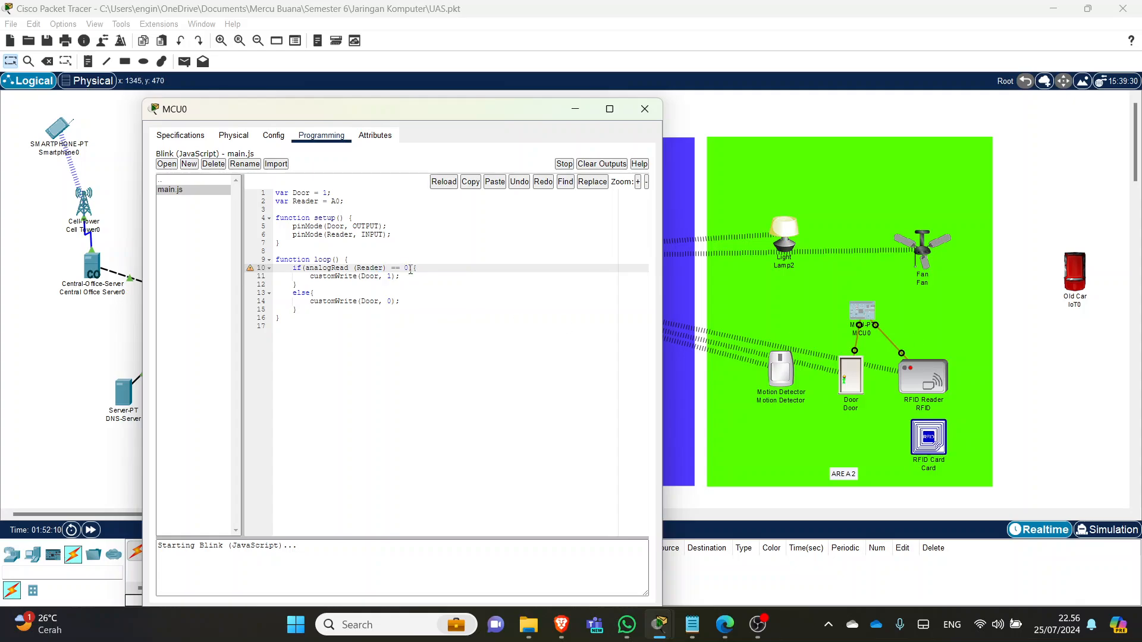
left_click(375, 276)
left_click(391, 276)
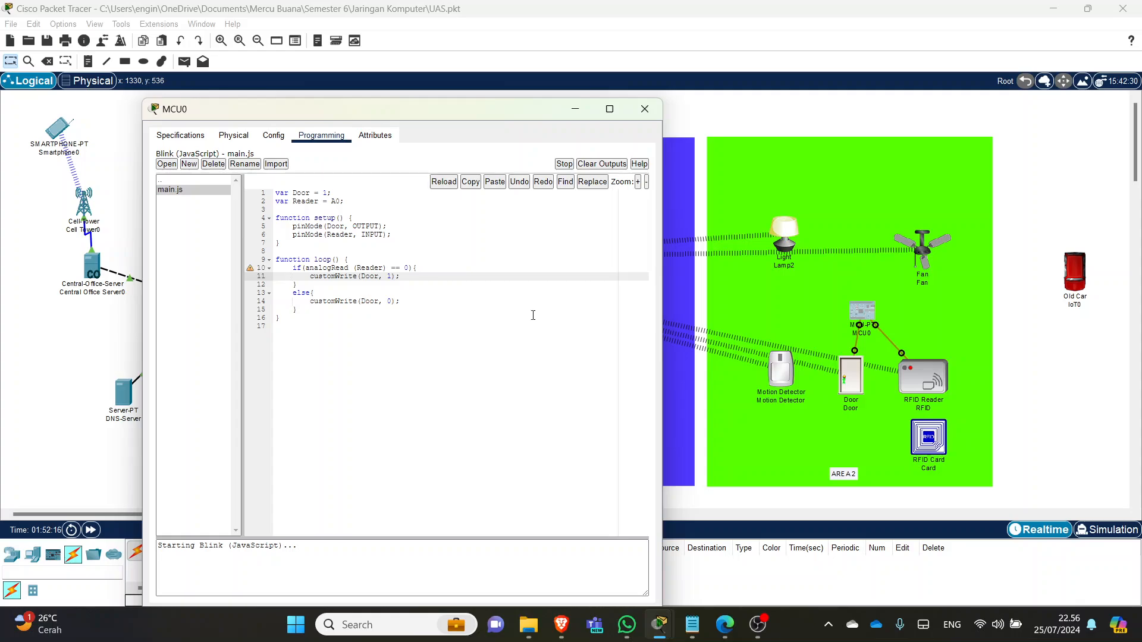
left_click(393, 302)
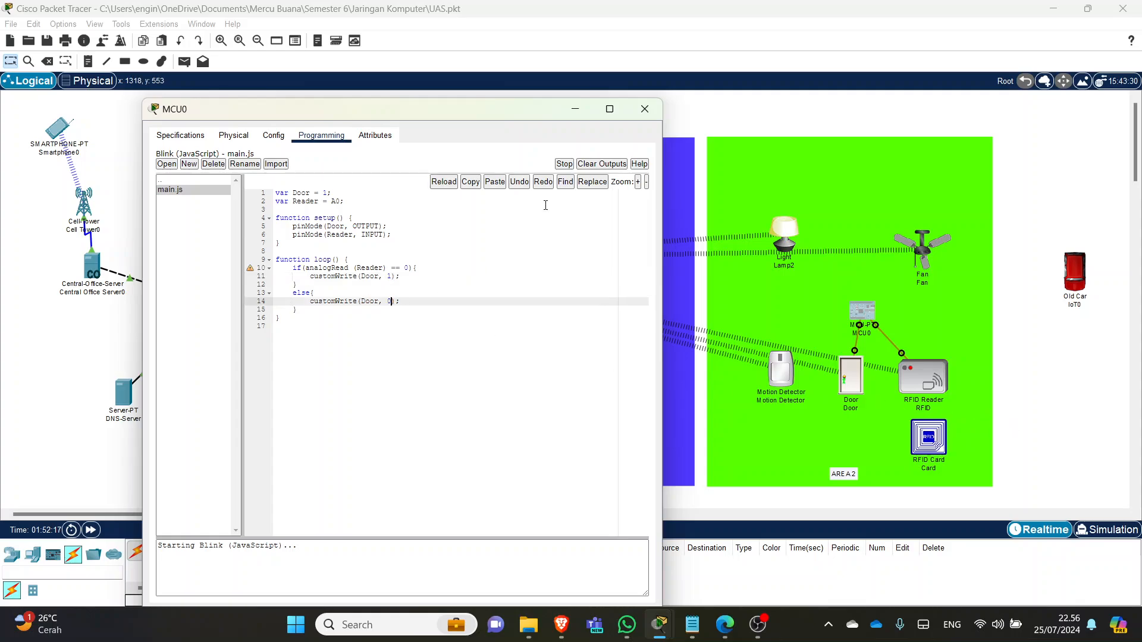
left_click(644, 109)
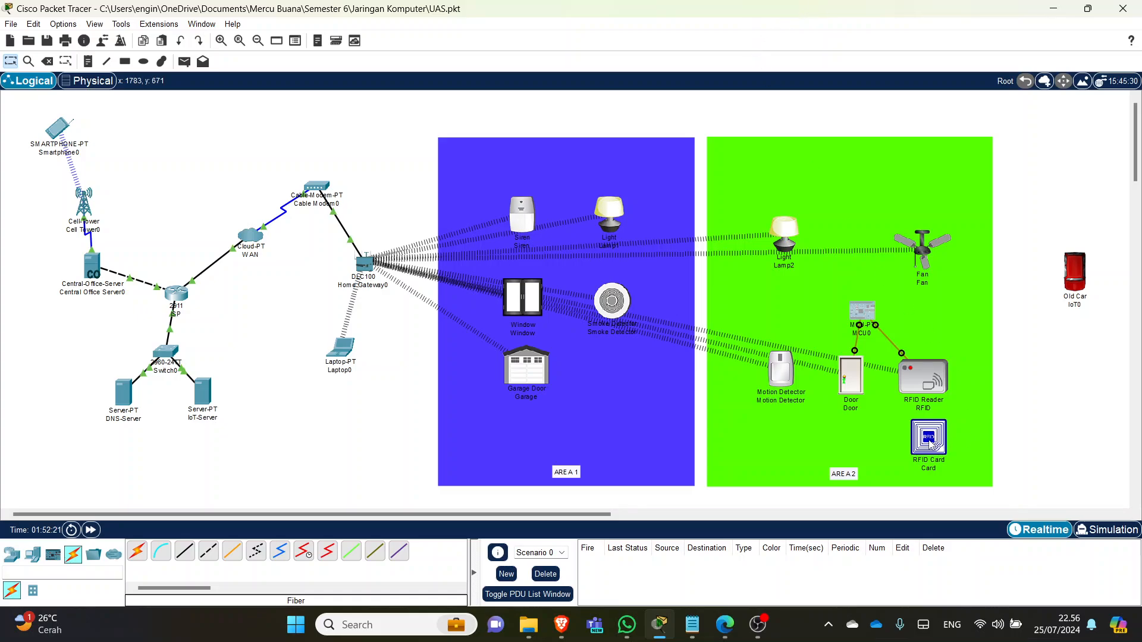
mouse_move(931, 440)
left_mouse_down()
mouse_move(931, 384)
mouse_move(943, 432)
mouse_move(943, 336)
mouse_move(925, 440)
mouse_move(927, 450)
mouse_move(936, 374)
mouse_move(936, 461)
mouse_move(933, 380)
mouse_move(933, 437)
left_mouse_up()
- Move the RFID Card off the reader and open Laptop0's window
left_click(940, 442)
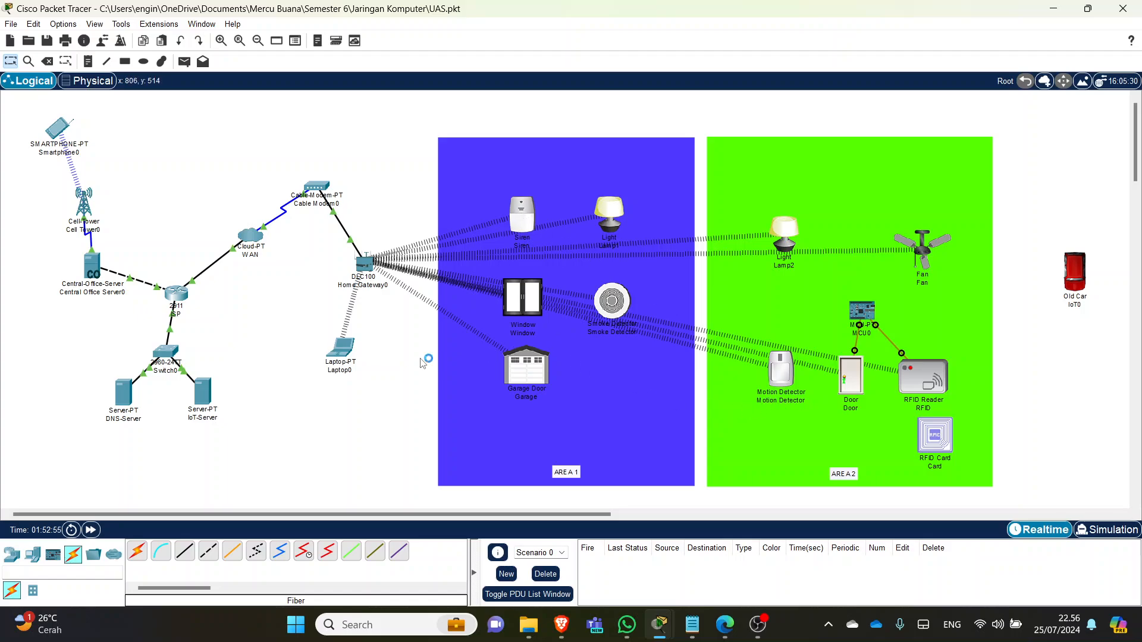
left_click(347, 351)
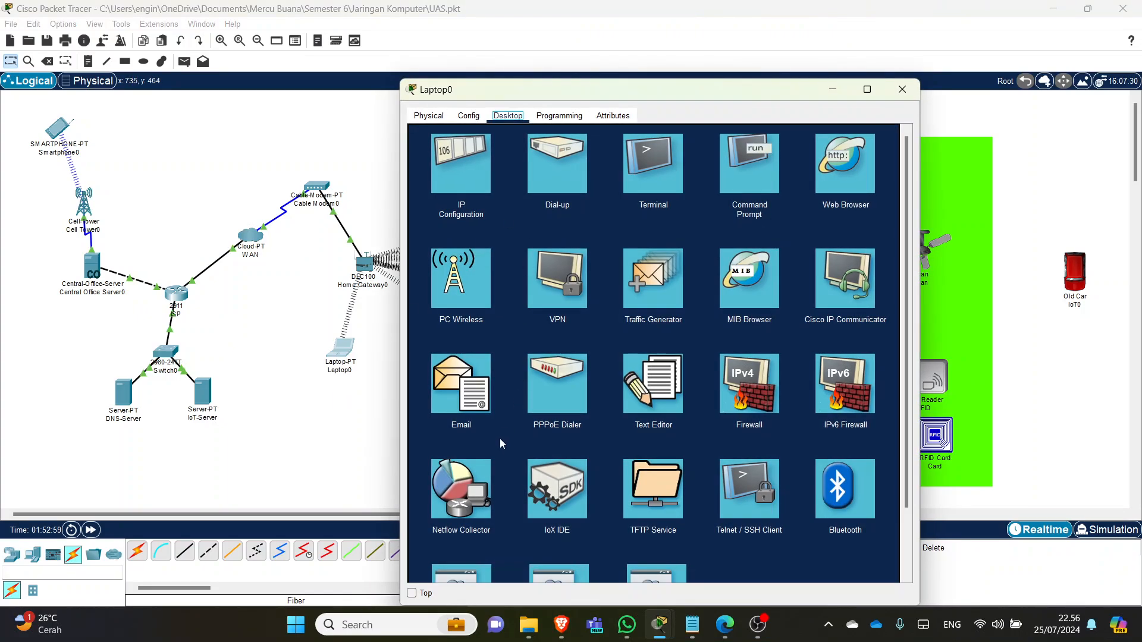
- Launch Laptop0's IoT Monitor and show its Conditions page listing five rules
scroll(500, 438, "down", 3)
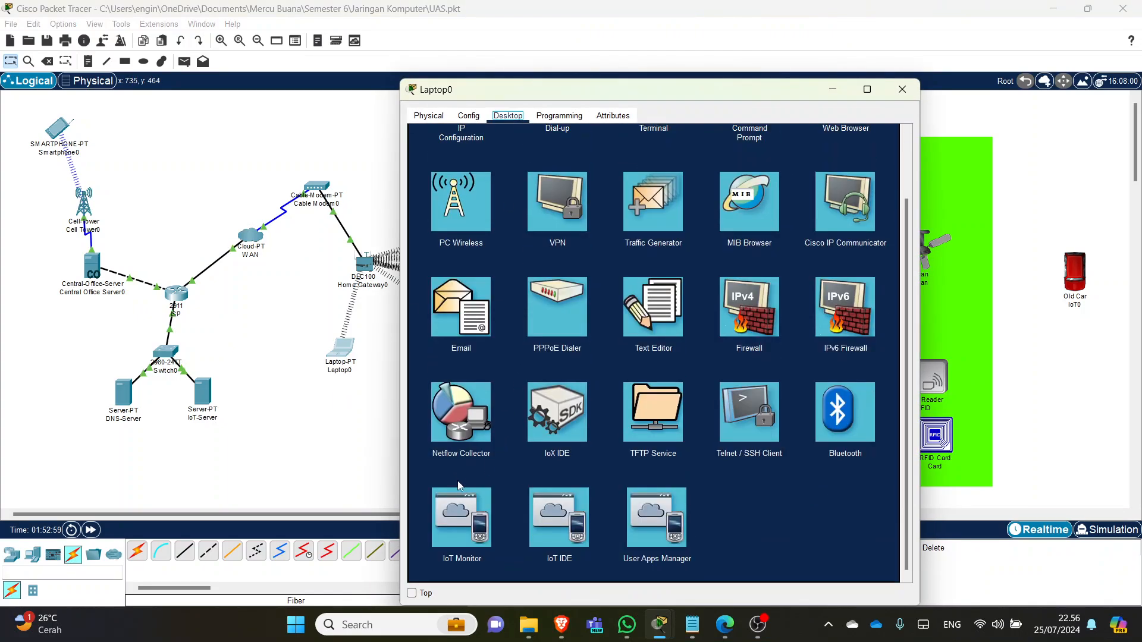
left_click(464, 518)
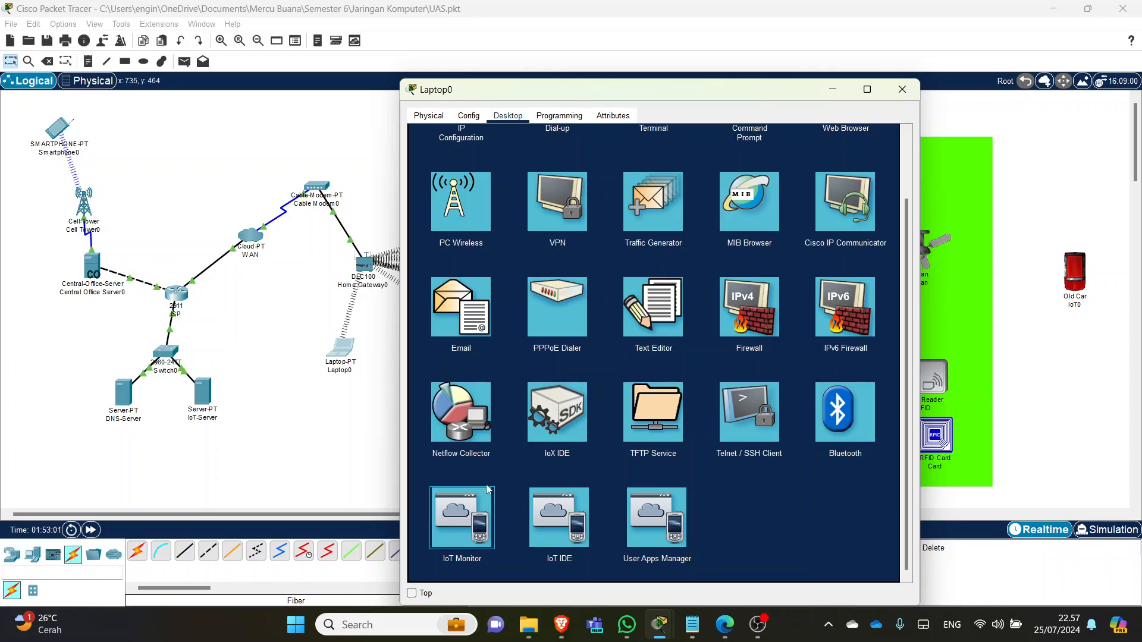
left_click(468, 513)
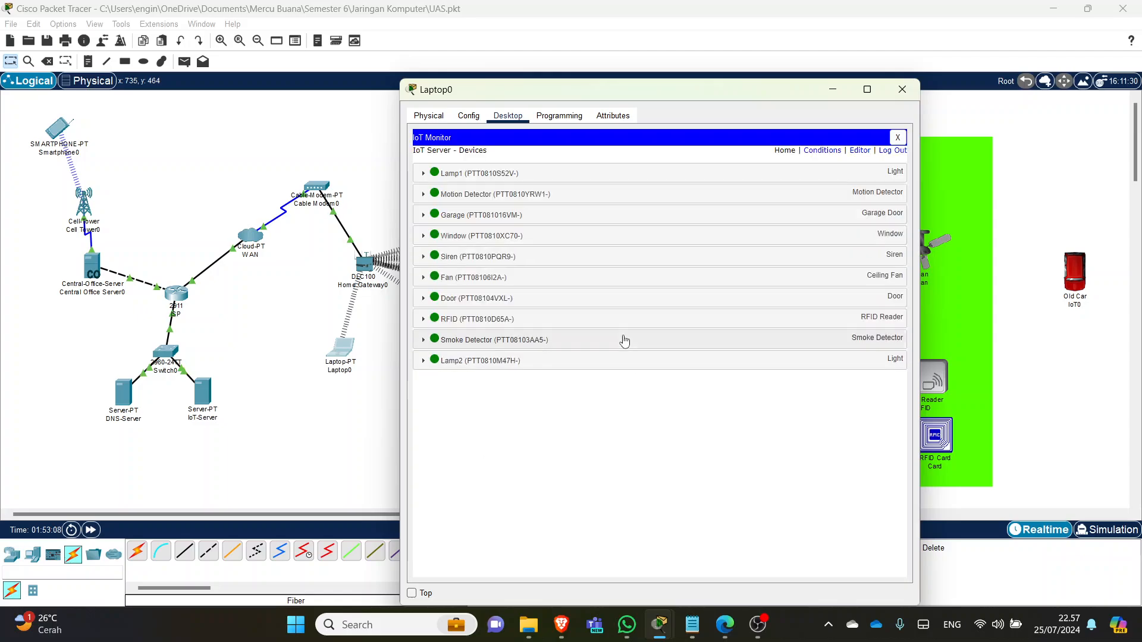
left_click(824, 151)
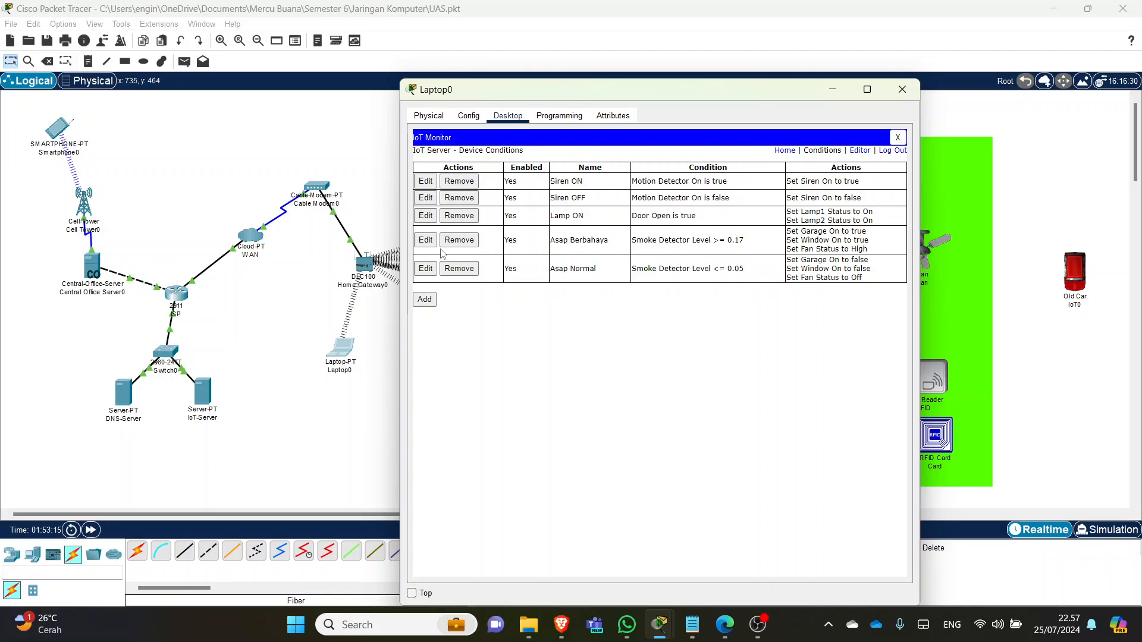
left_click(423, 300)
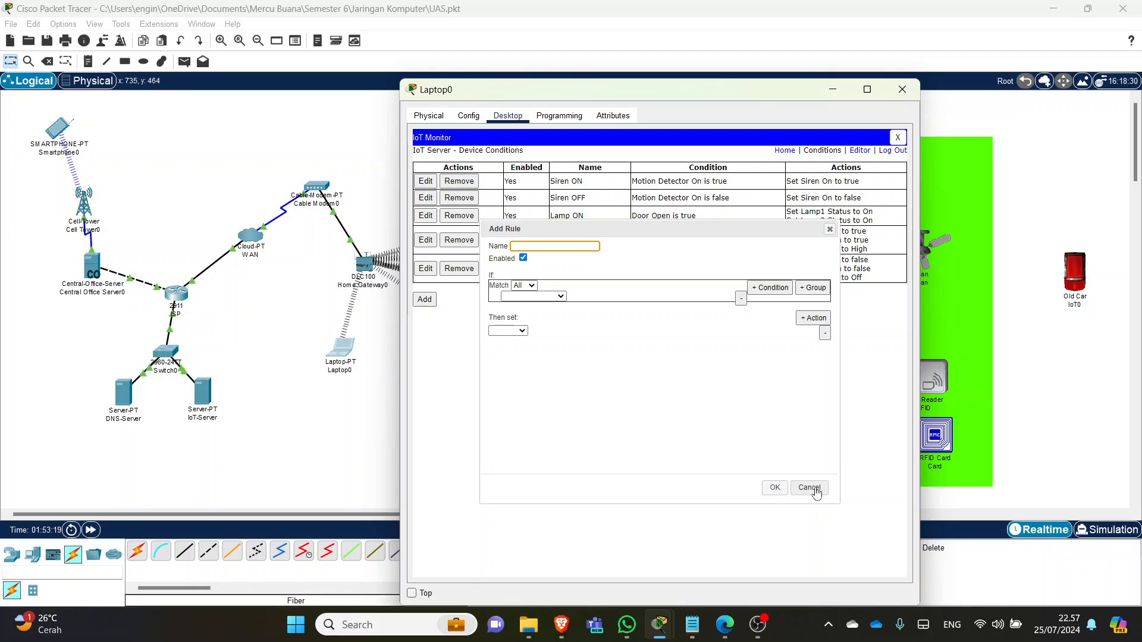
left_click(809, 488)
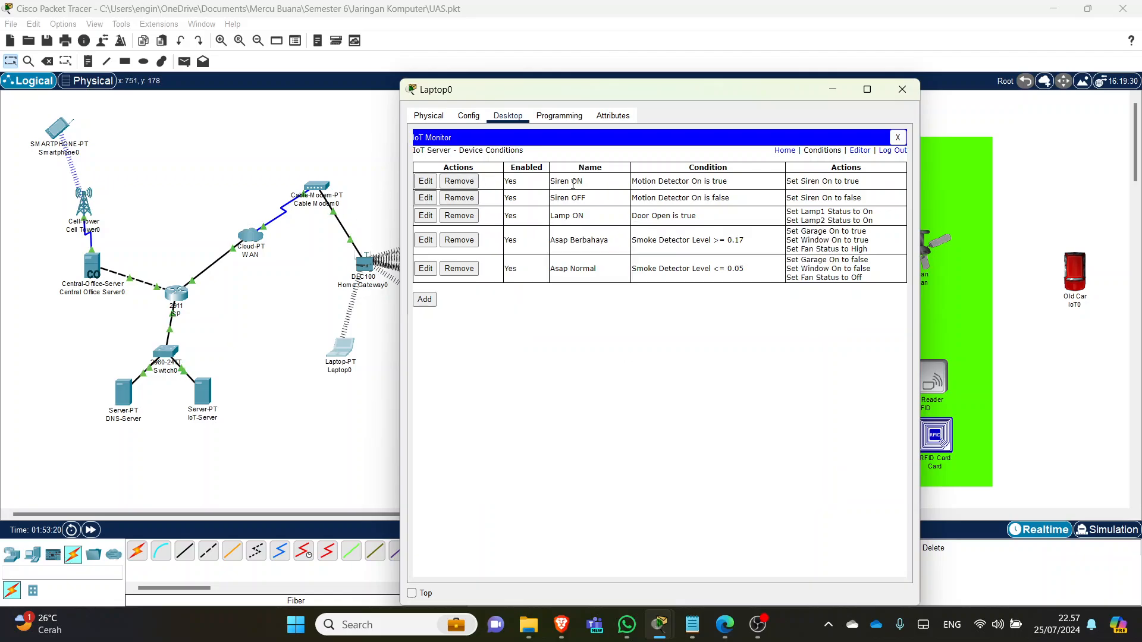
left_click(426, 180)
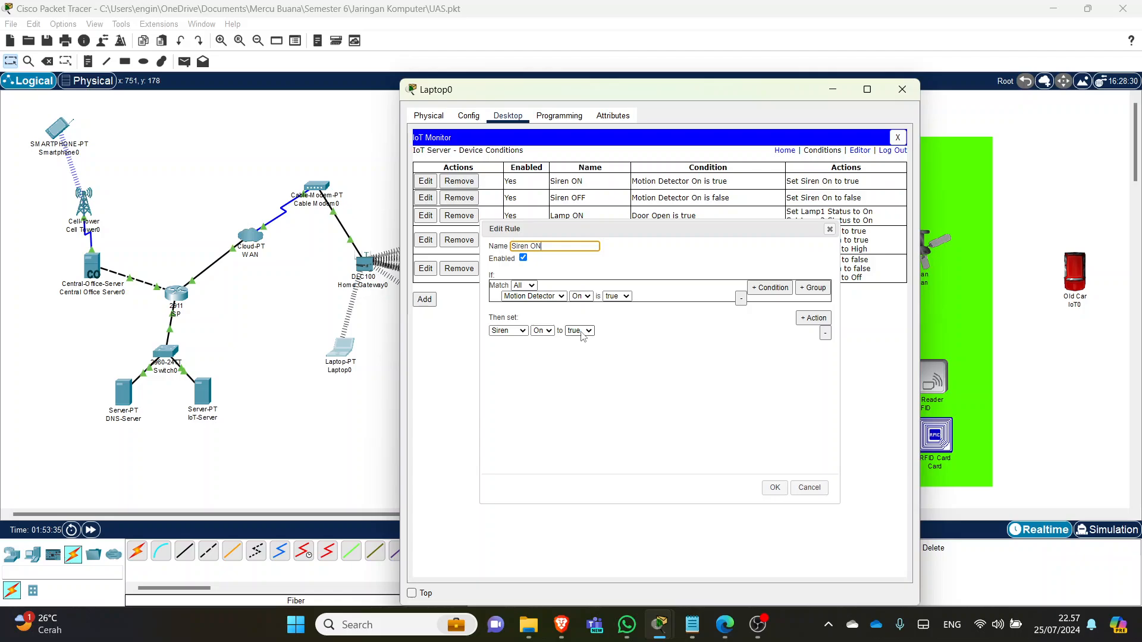
left_click(809, 487)
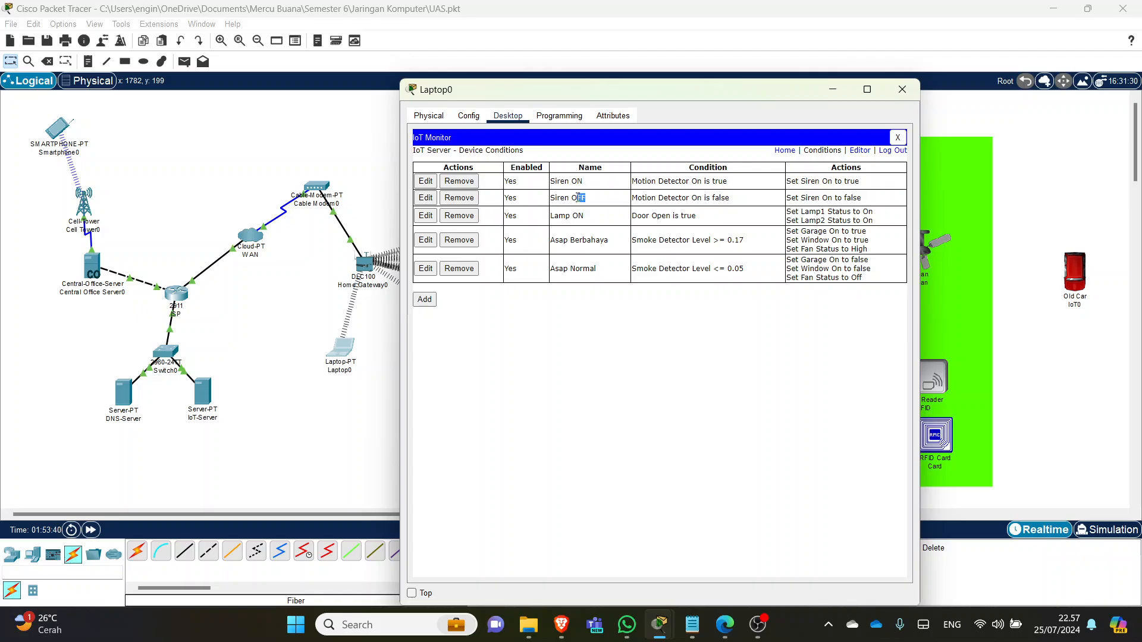
left_click_drag(733, 201, 633, 202)
left_click(724, 198)
mouse_move(863, 198)
left_mouse_down()
mouse_move(812, 198)
mouse_move(843, 199)
left_mouse_up()
left_click(614, 215)
left_click_drag(797, 90, 597, 83)
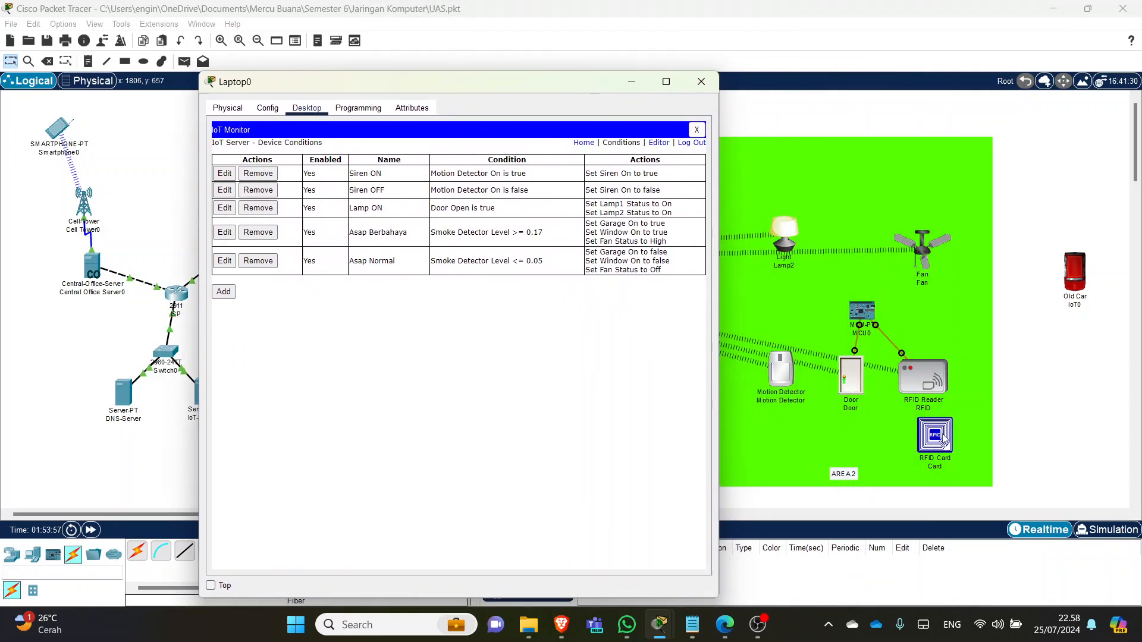
- Tap the RFID Card on the RFID Reader again, then set it down below the reader
left_click(949, 439)
left_click_drag(949, 439, 937, 383)
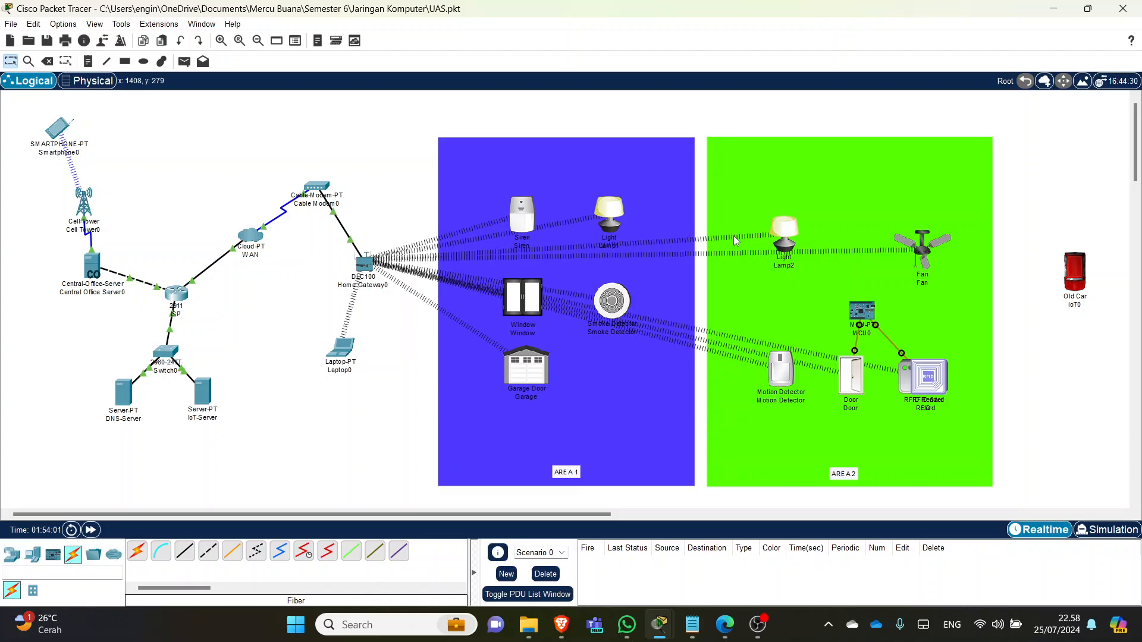
left_click_drag(933, 381, 943, 445)
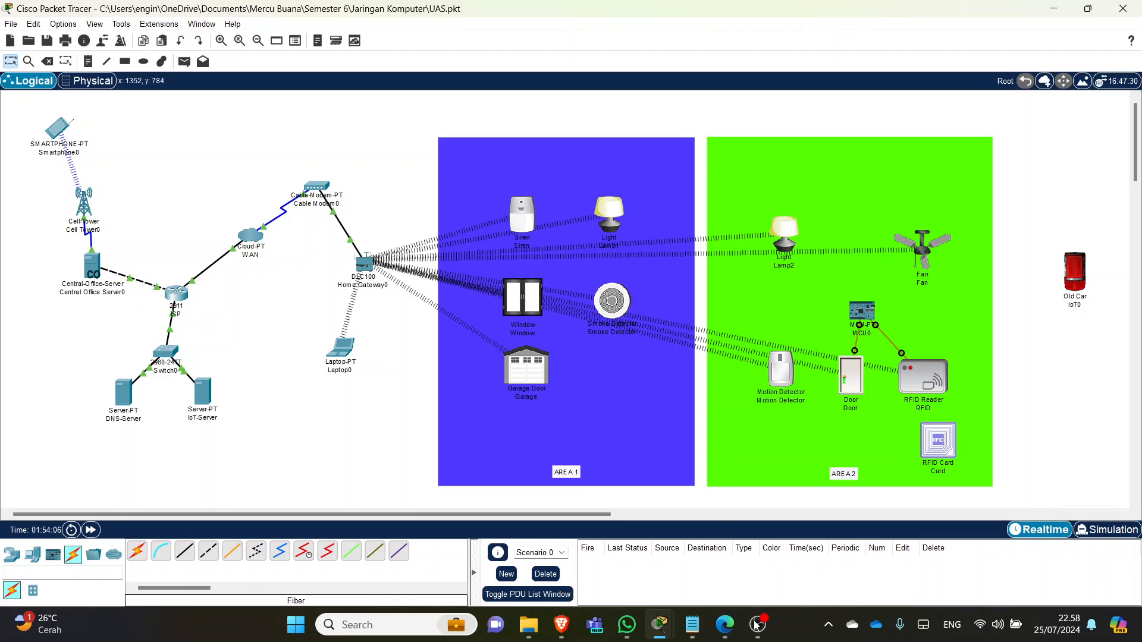
- Close the Card window and bring Laptop0's IoT Monitor rules list back into view
mouse_move(660, 626)
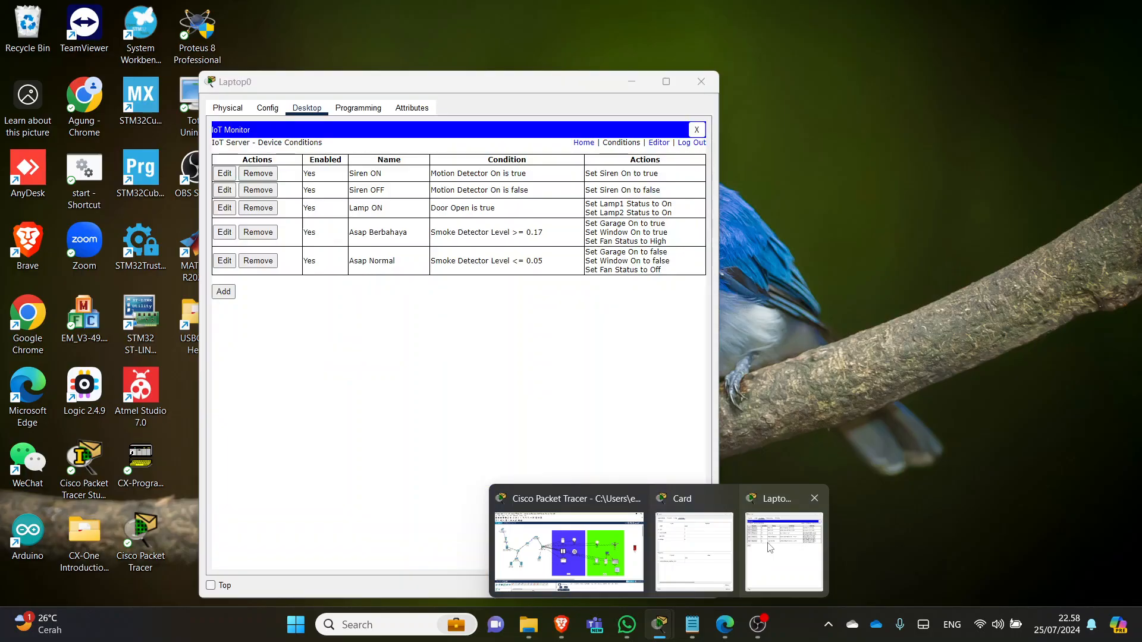
mouse_move(719, 527)
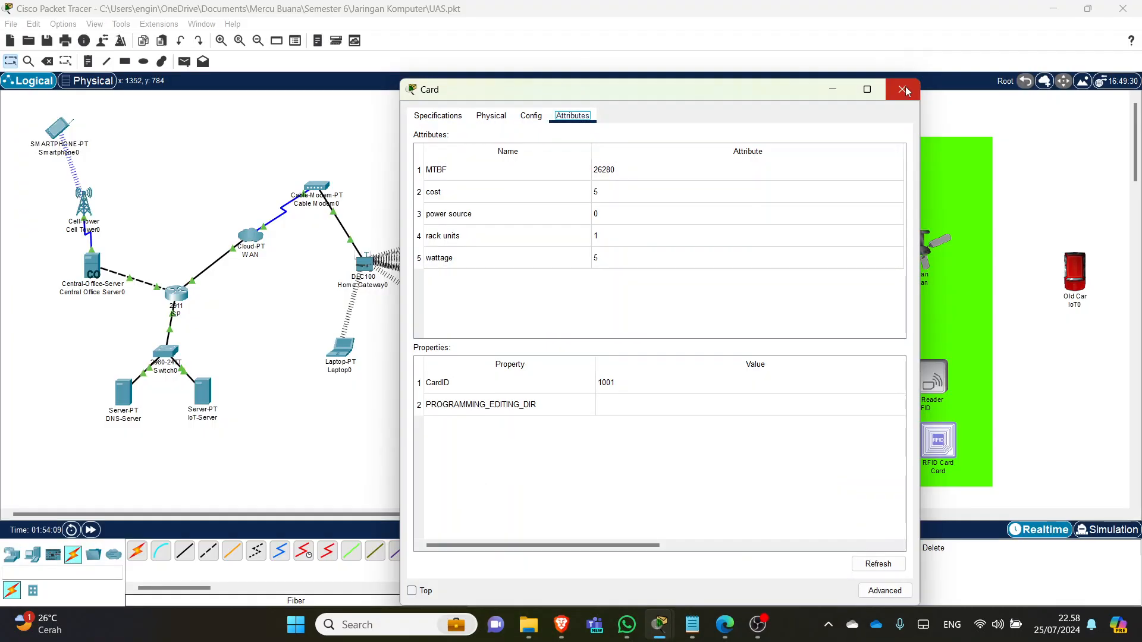
left_click(724, 498)
left_click(759, 556)
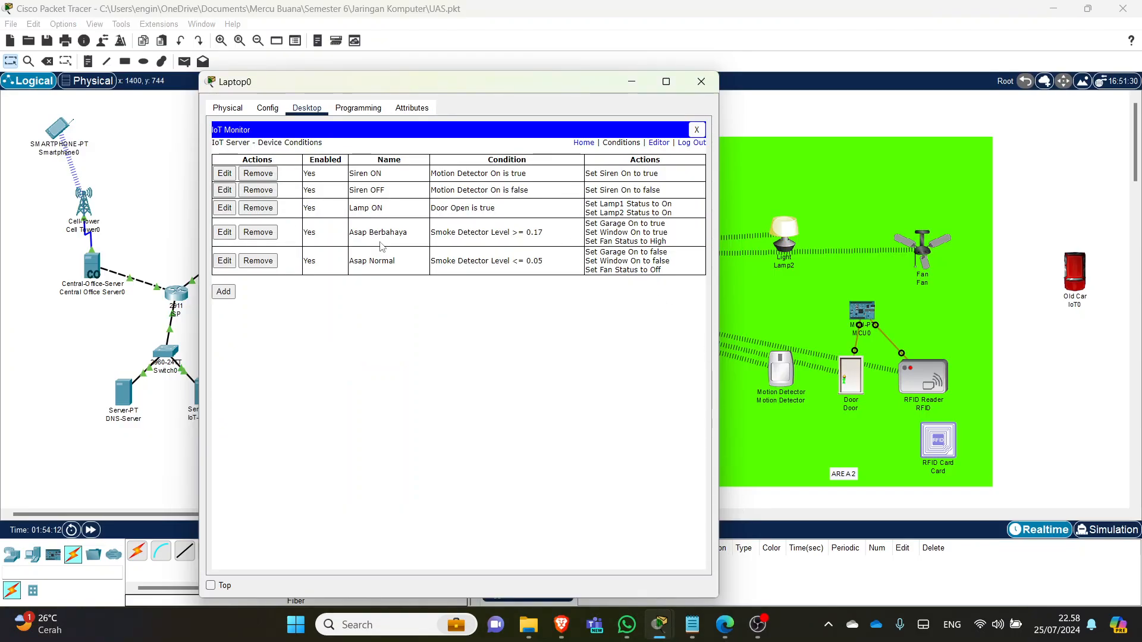
left_click_drag(467, 93, 310, 80)
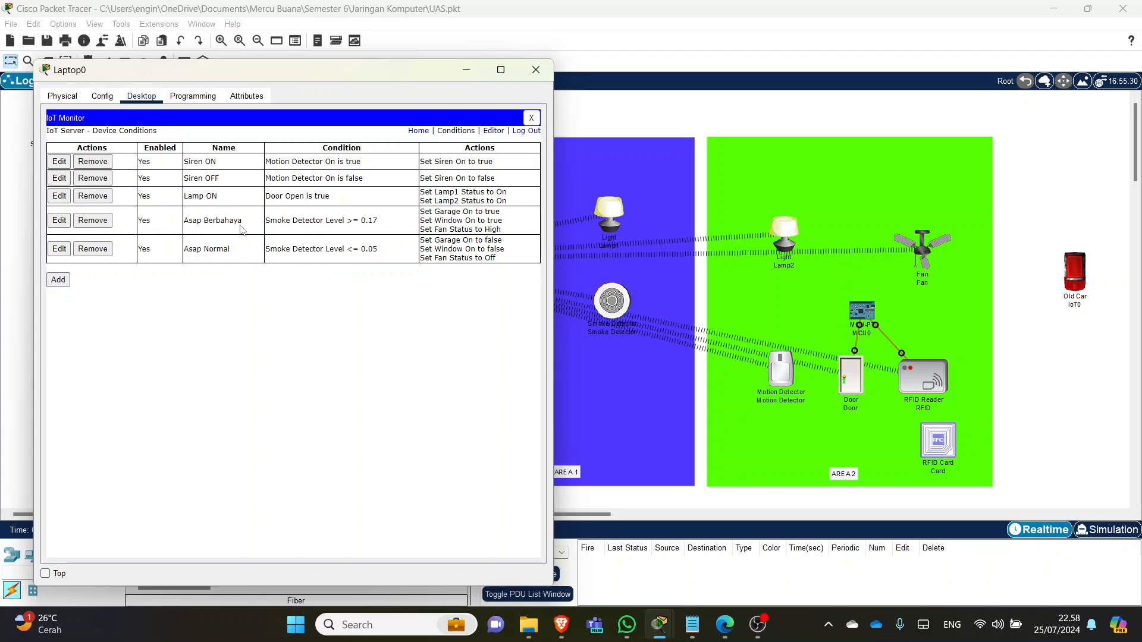
- Edit the Asap Berbahaya rule's Smoke Detector Level threshold from 0.17 to 0.15 and save
left_click(59, 220)
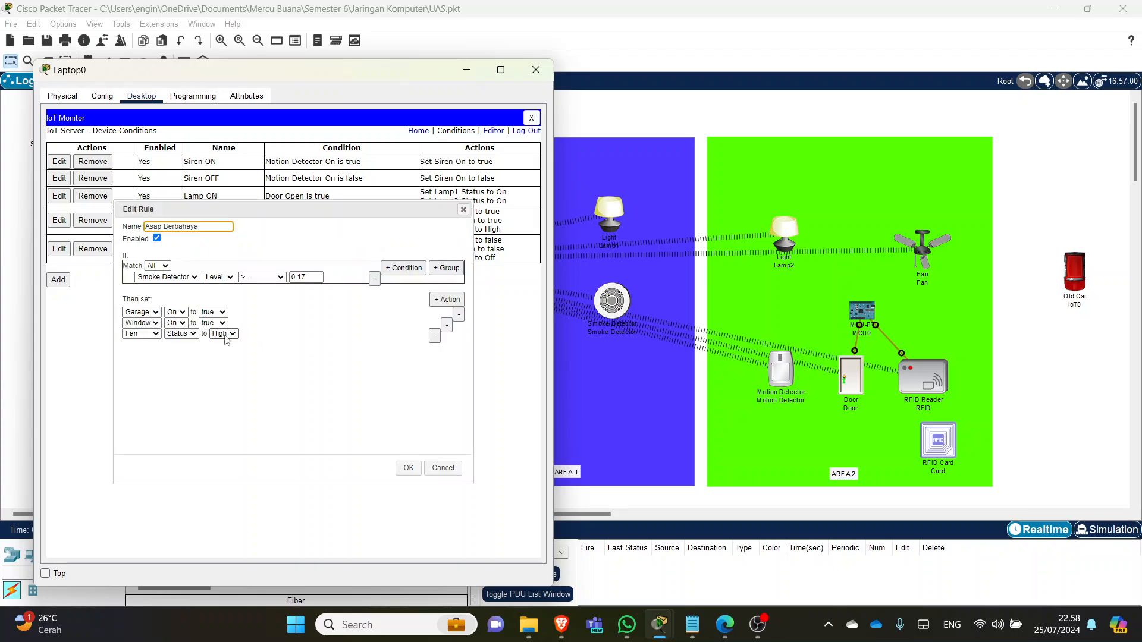
left_click(316, 276)
type("5")
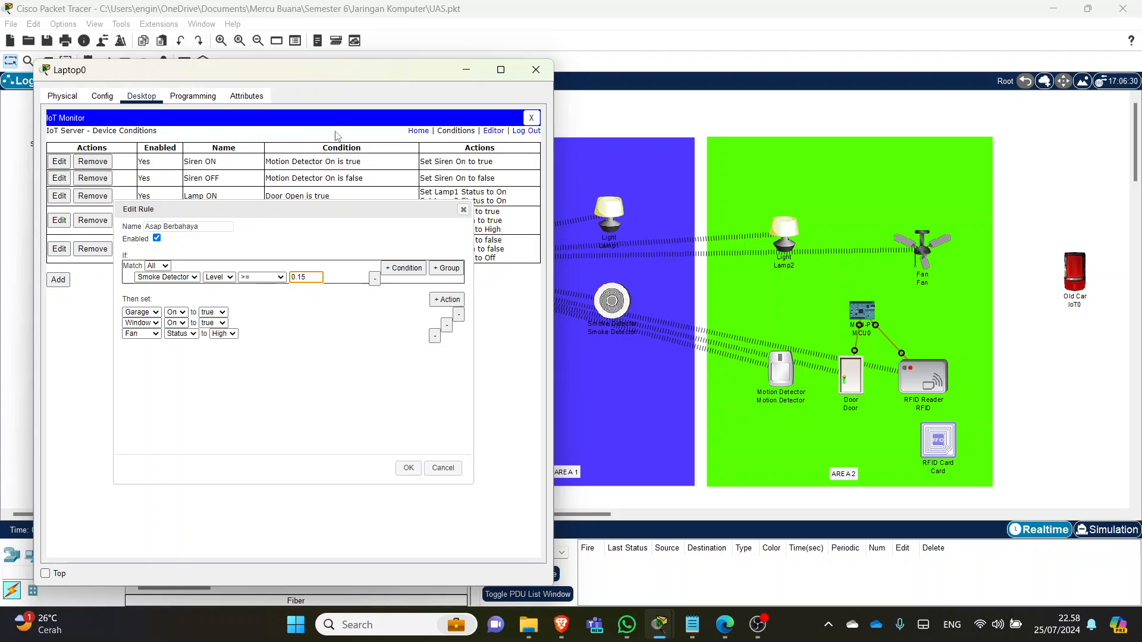
left_click_drag(326, 209, 314, 160)
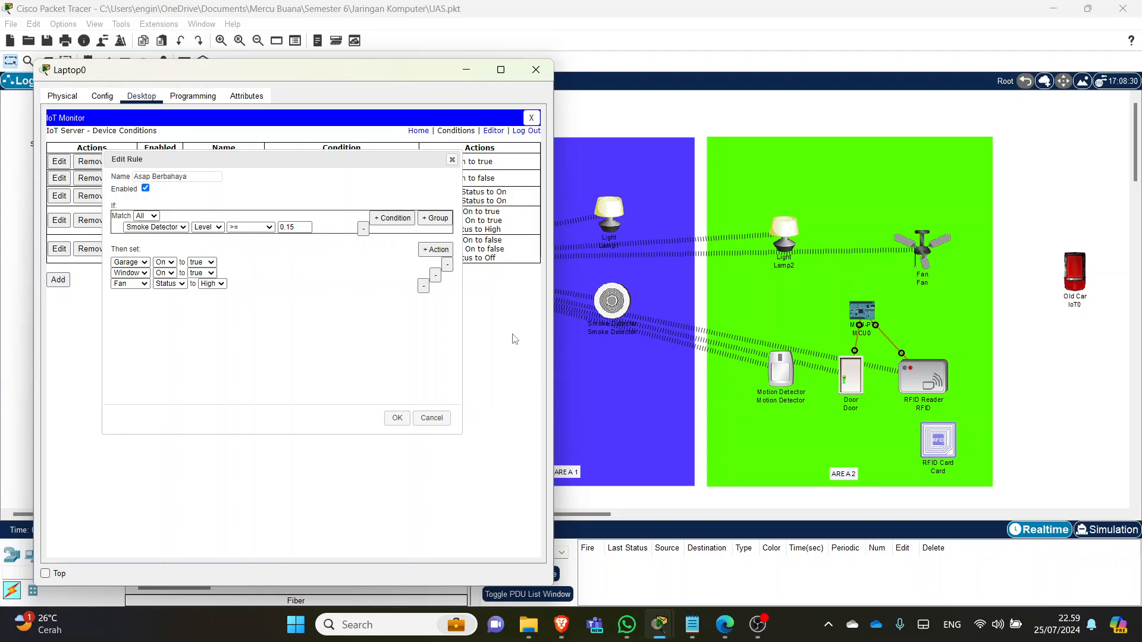
left_click(397, 418)
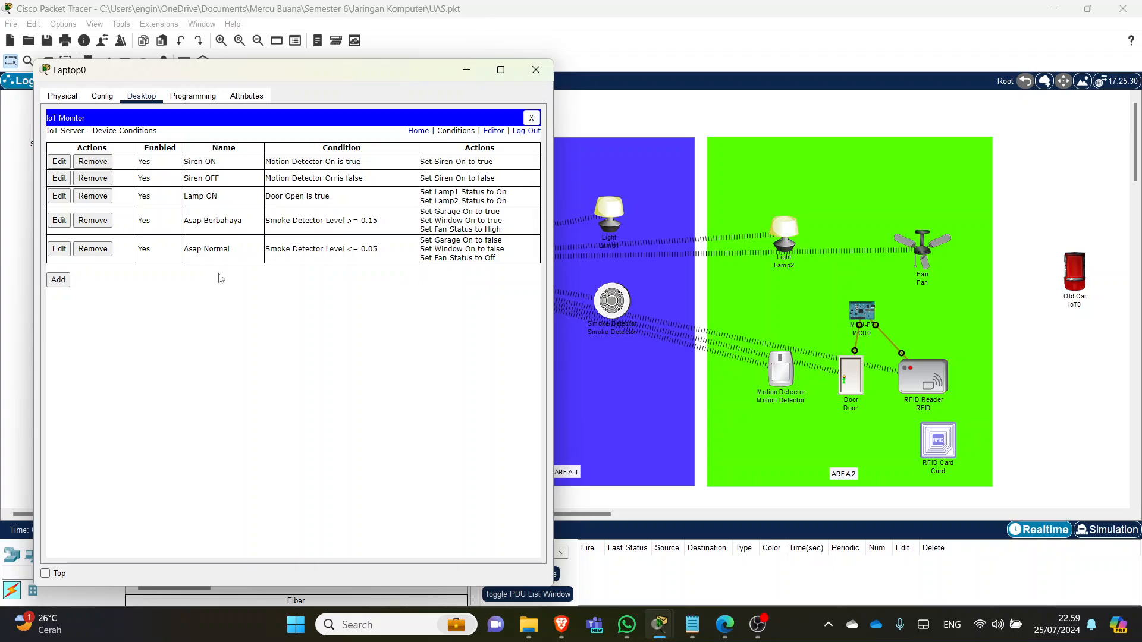
left_click(536, 70)
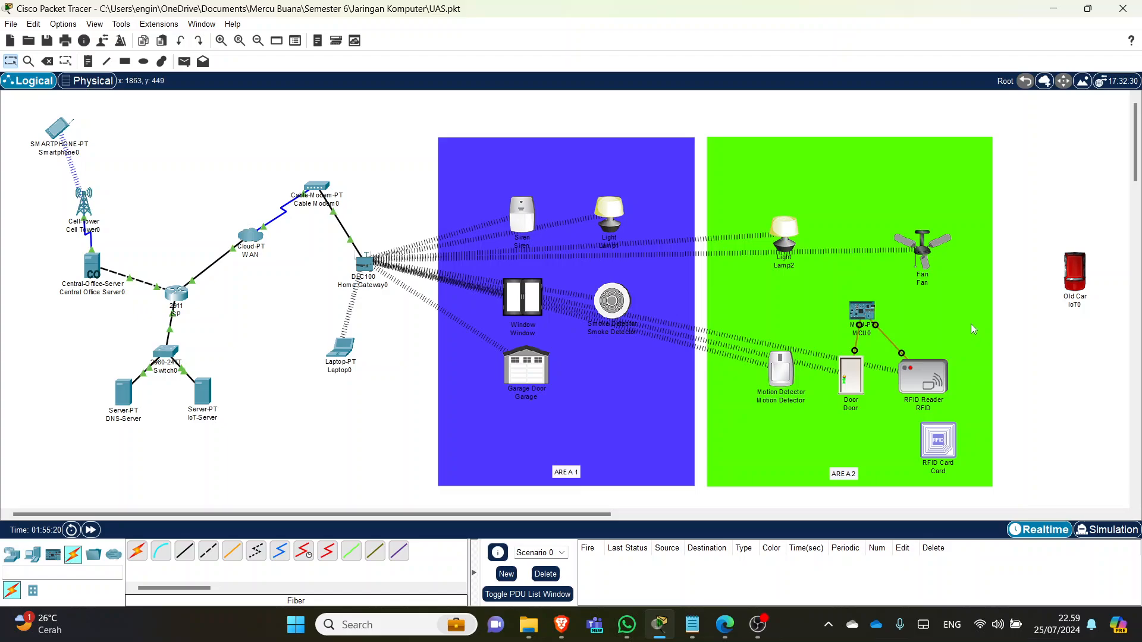
left_click_drag(1071, 276, 1059, 255)
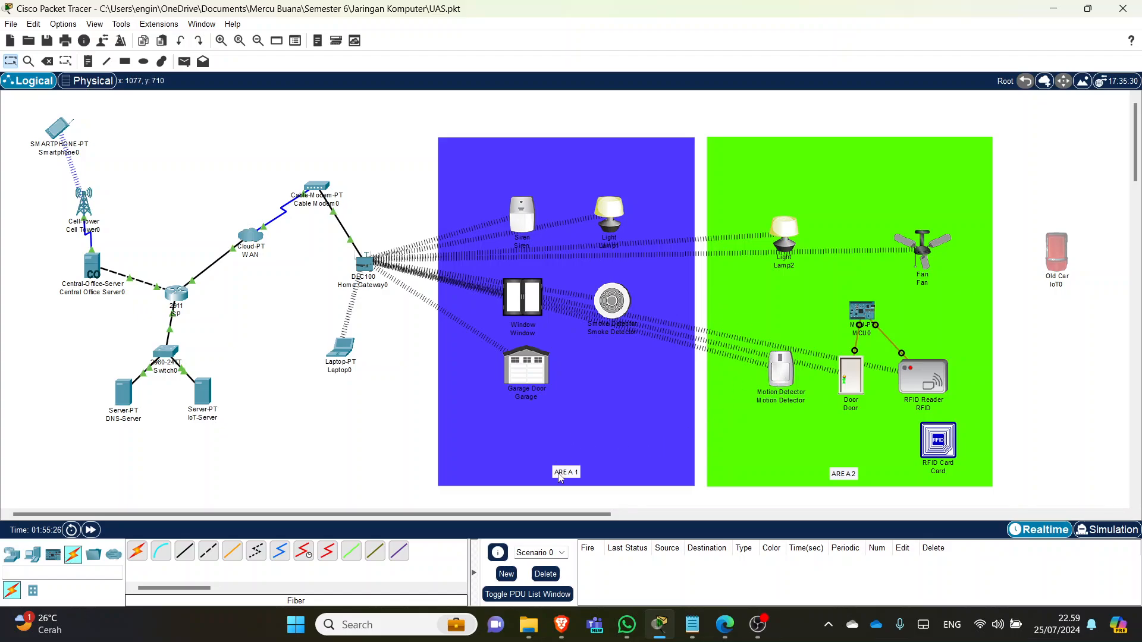
left_click(344, 351)
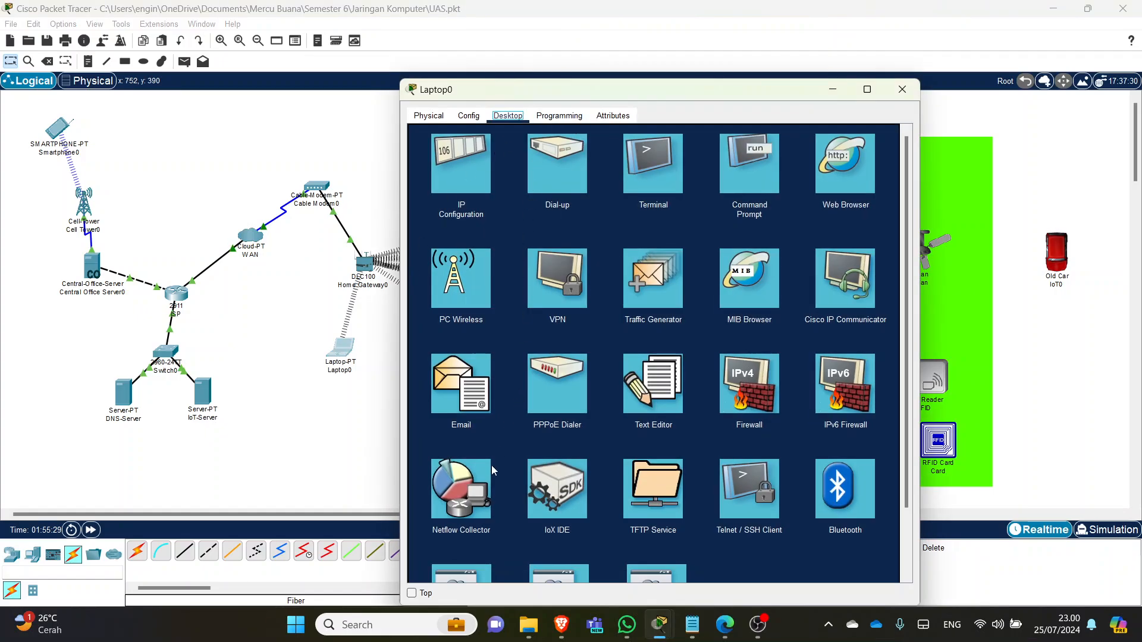
scroll(492, 468, "down", 2)
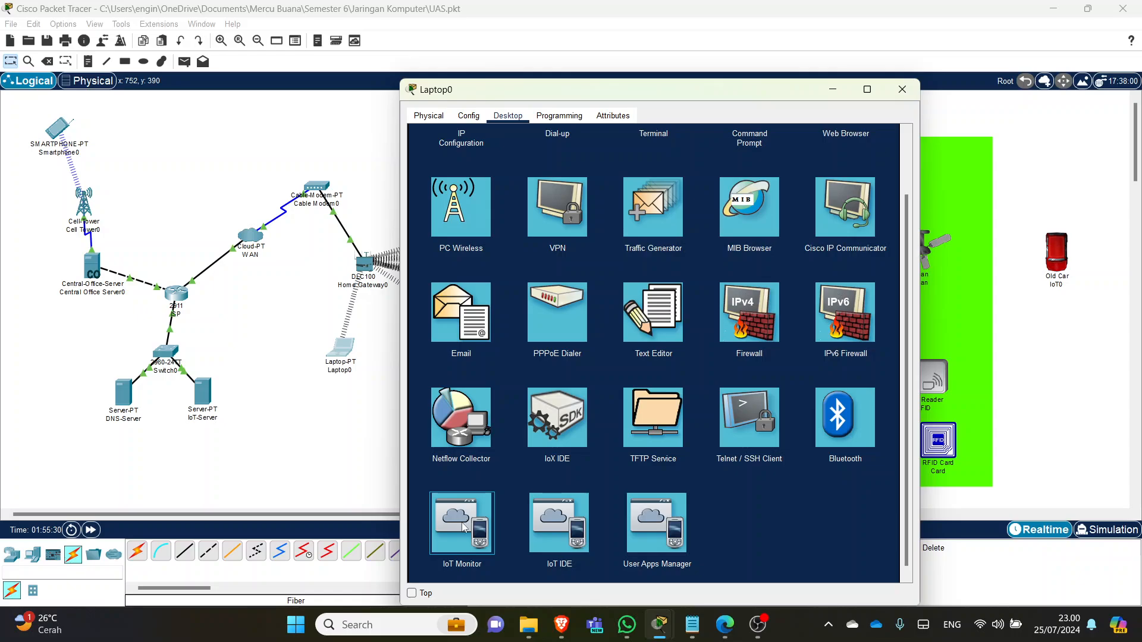
left_click(463, 527)
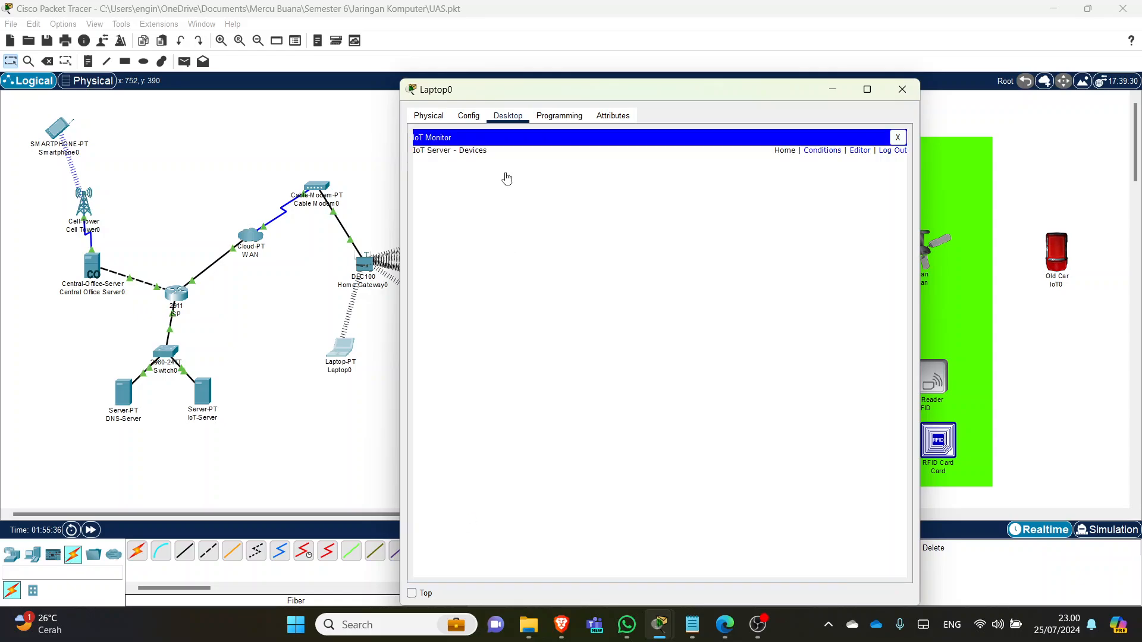
left_click(822, 150)
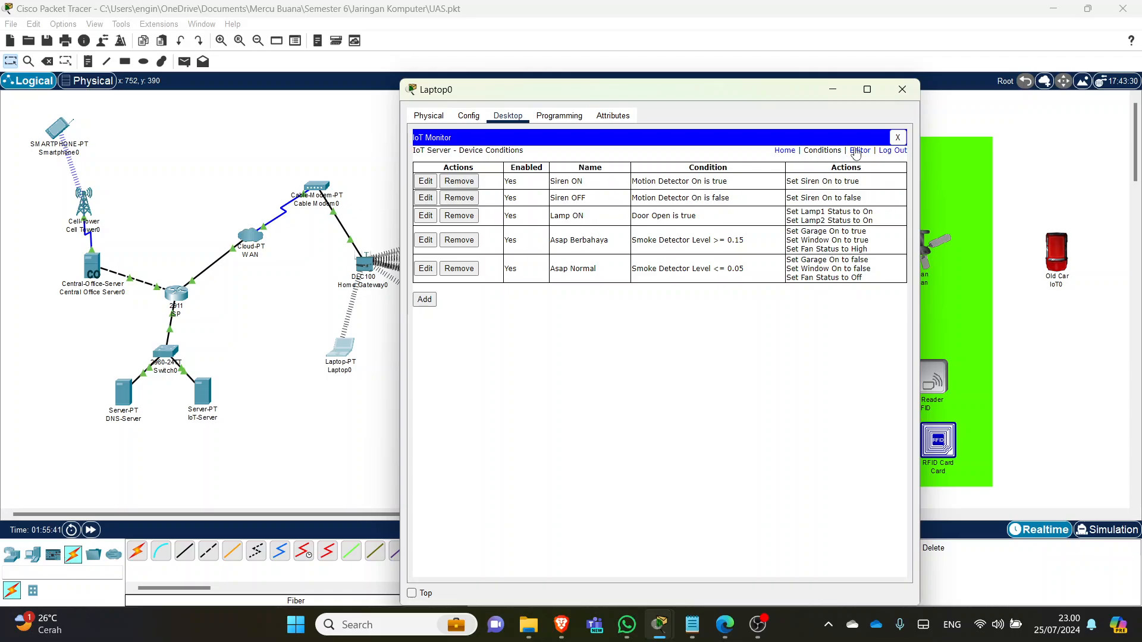
left_click(902, 90)
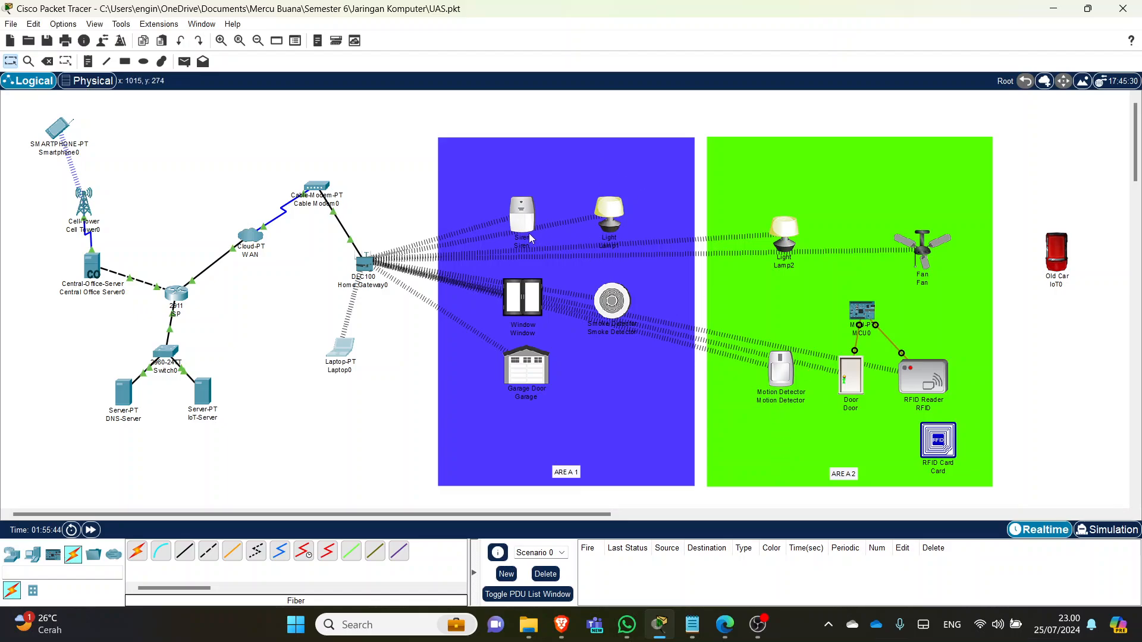
- Move the Old Car beside the Smoke Detector in AREA 1 and open Laptop0's Desktop apps
key("alt")
key("alt")
left_click_drag(1062, 261, 617, 341)
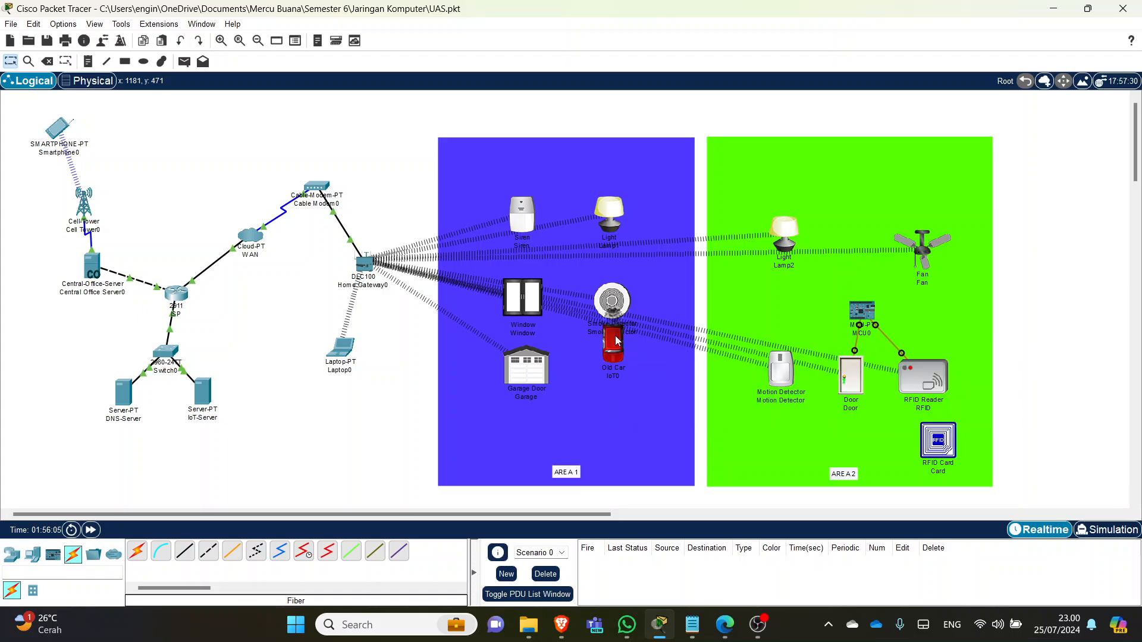
left_click(346, 347)
scroll(499, 497, "down", 3)
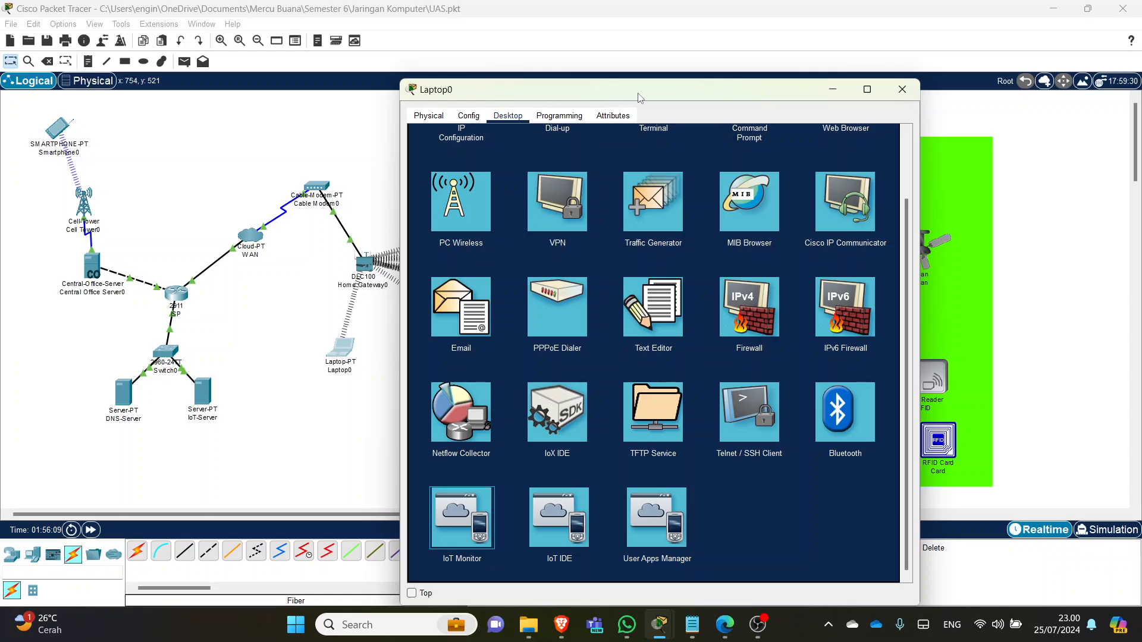
- Expand the Smoke Detector readings, watch Level rise above 0.15, then close Laptop0's window
left_click_drag(642, 99, 424, 118)
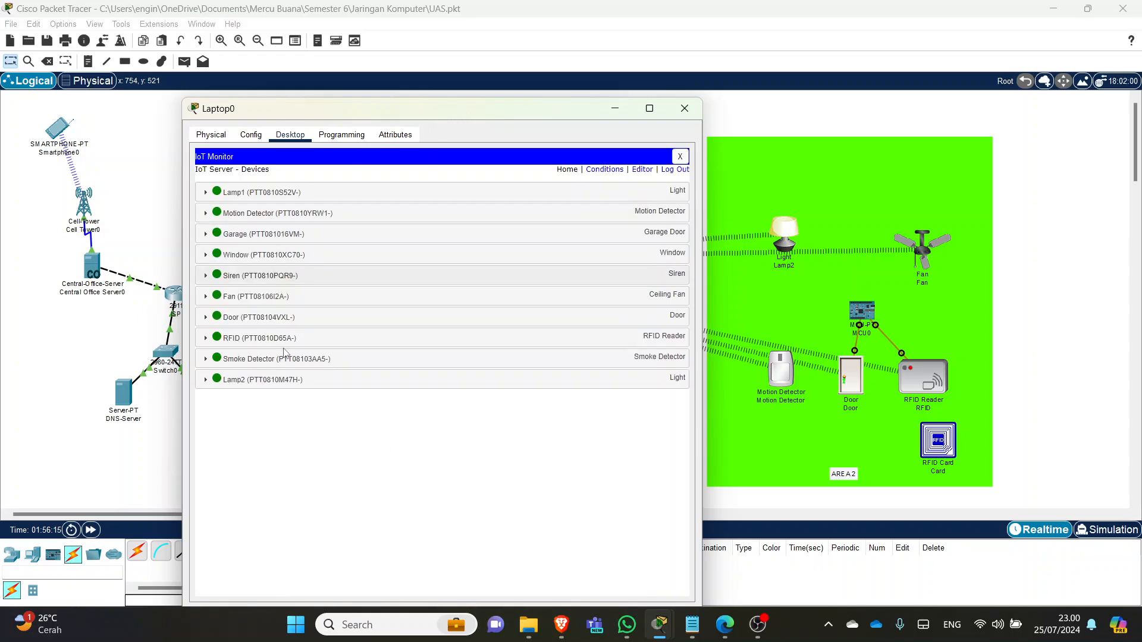
left_click(601, 359)
left_click_drag(595, 116, 335, 78)
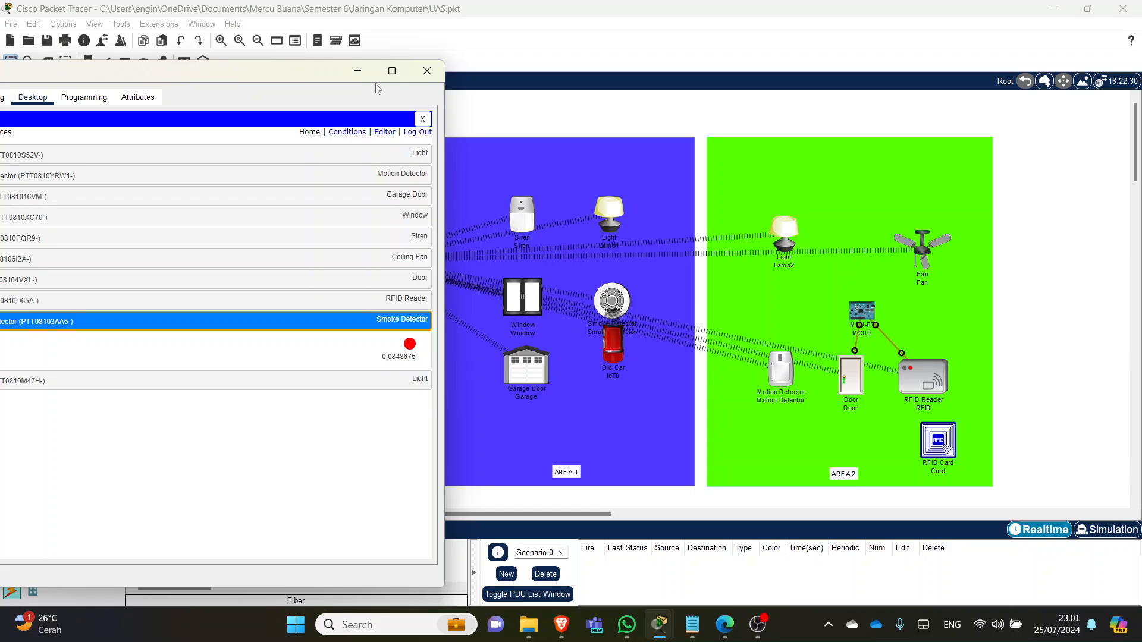
left_click_drag(318, 80, 838, 79)
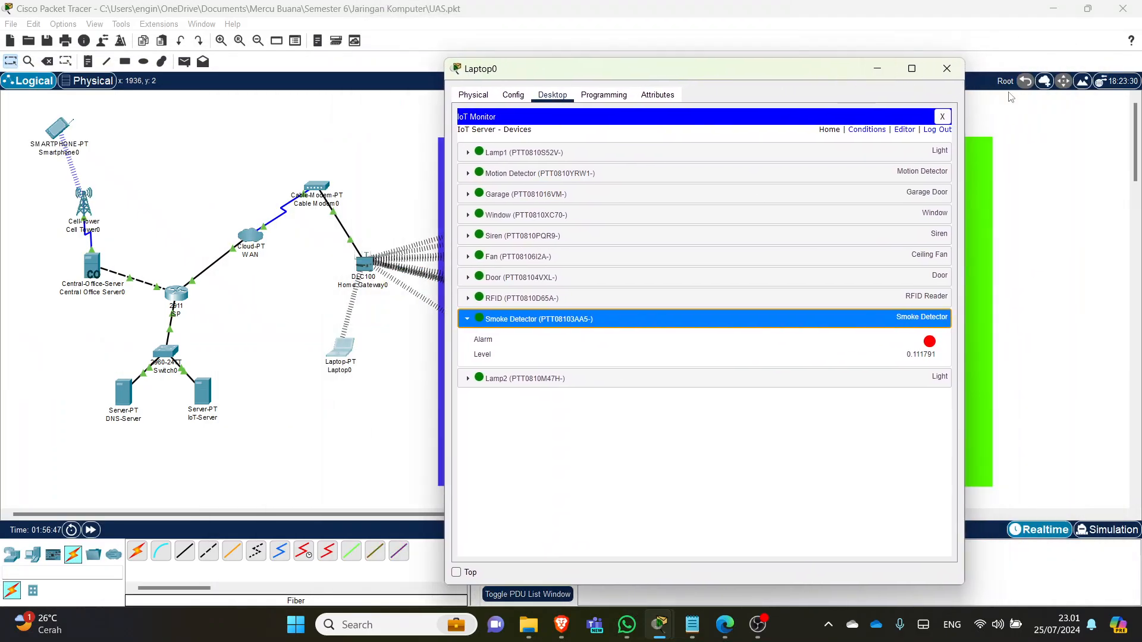
left_click(947, 69)
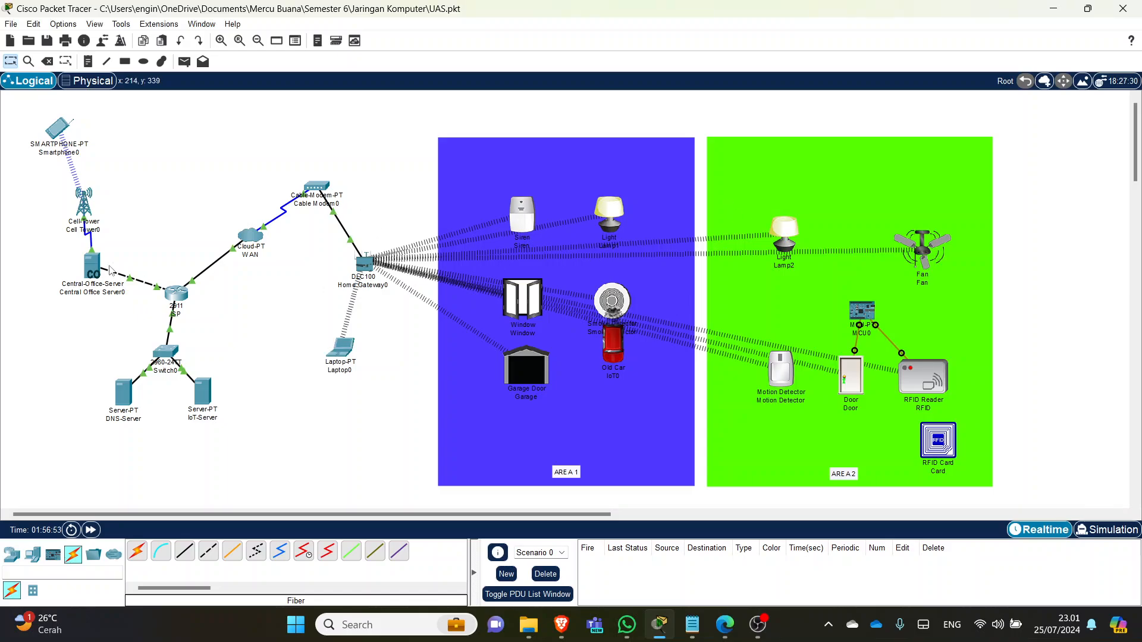
- Open Smartphone0 and move the Old Car back outside the house
left_click(58, 132)
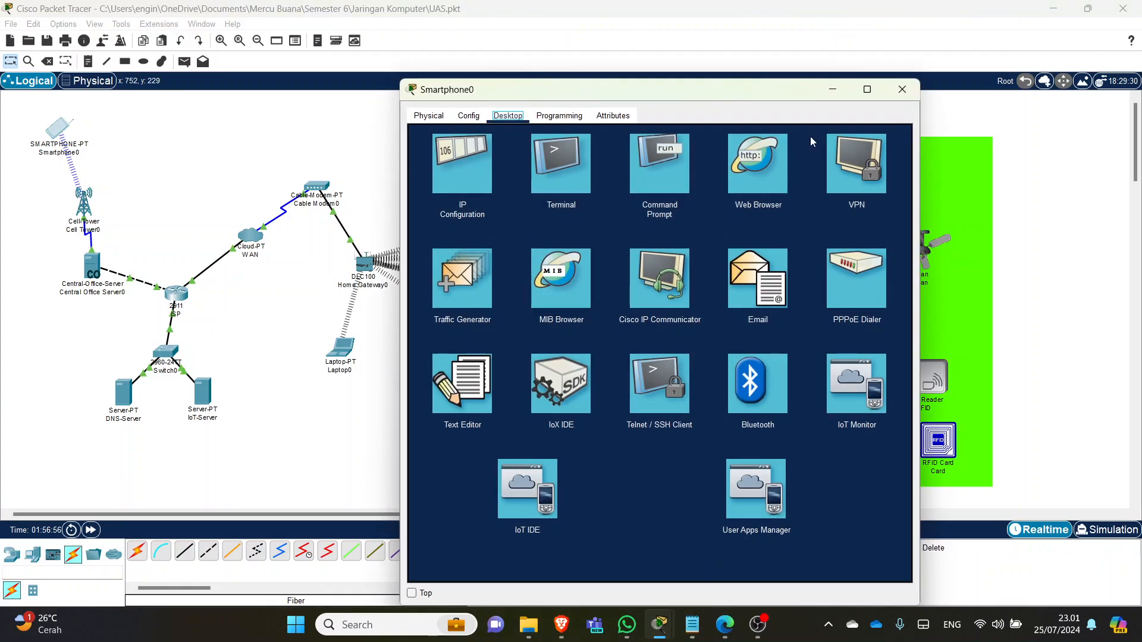
left_click_drag(787, 91, 336, 83)
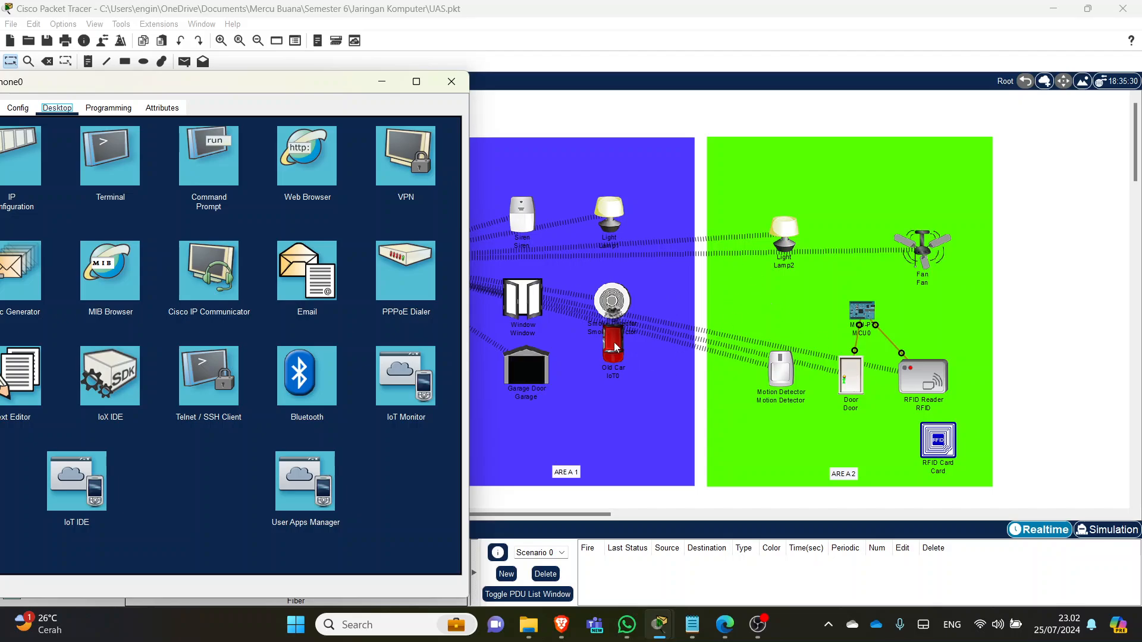
left_click_drag(616, 347, 1080, 270)
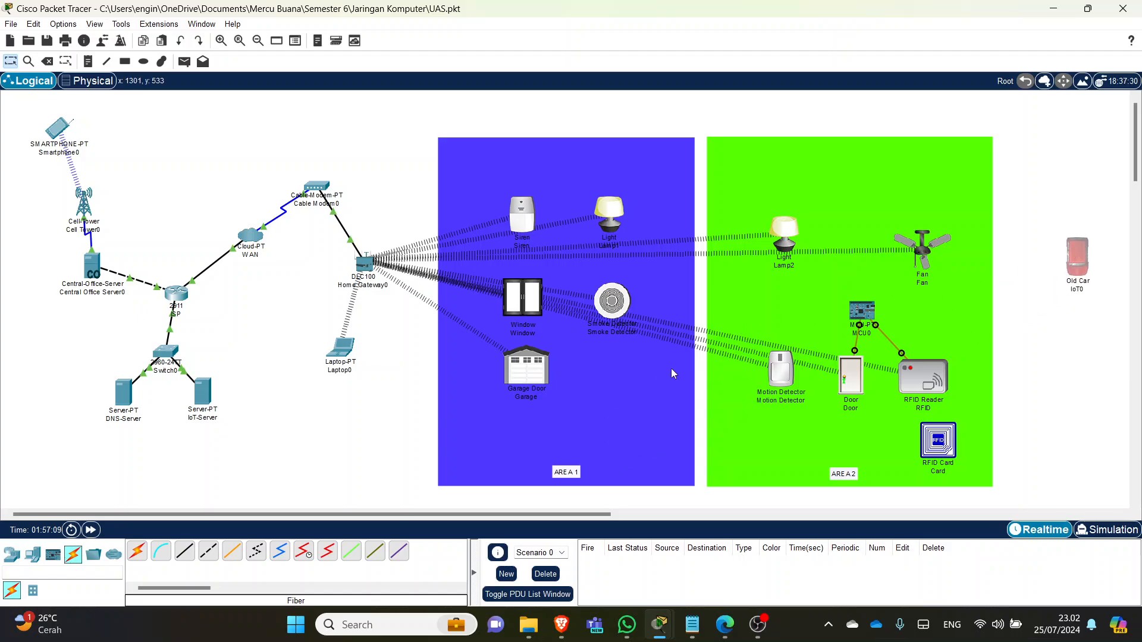
- Test the RFID card on the door reader and launch Smartphone0's IoT Monitor
key("alt+Tab")
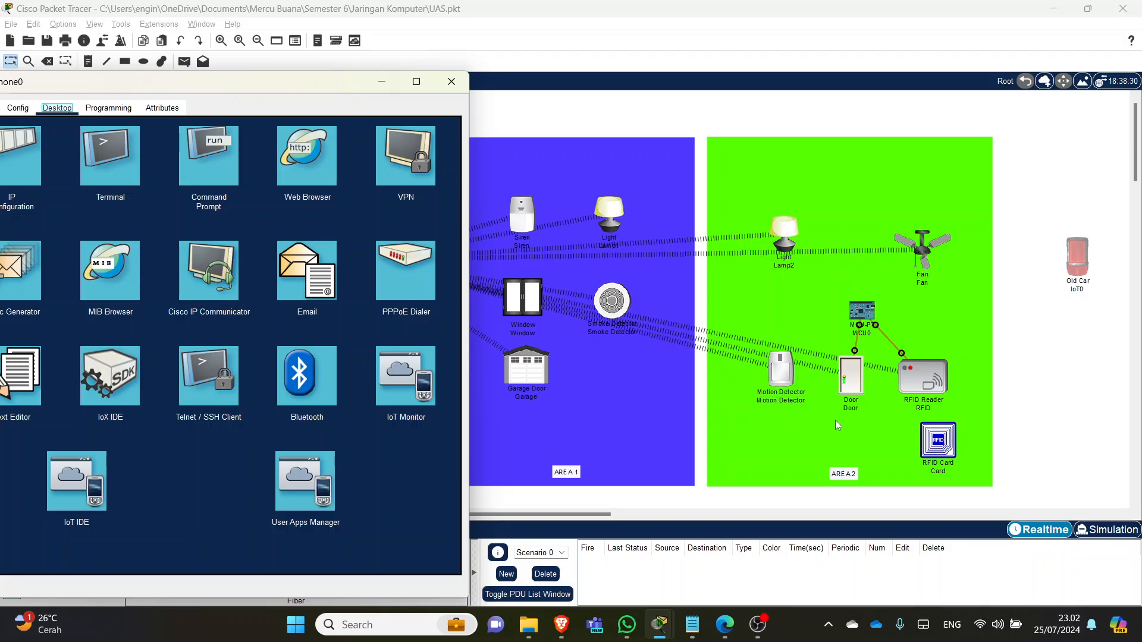
mouse_move(938, 441)
left_mouse_down()
mouse_move(925, 380)
mouse_move(932, 455)
left_mouse_up()
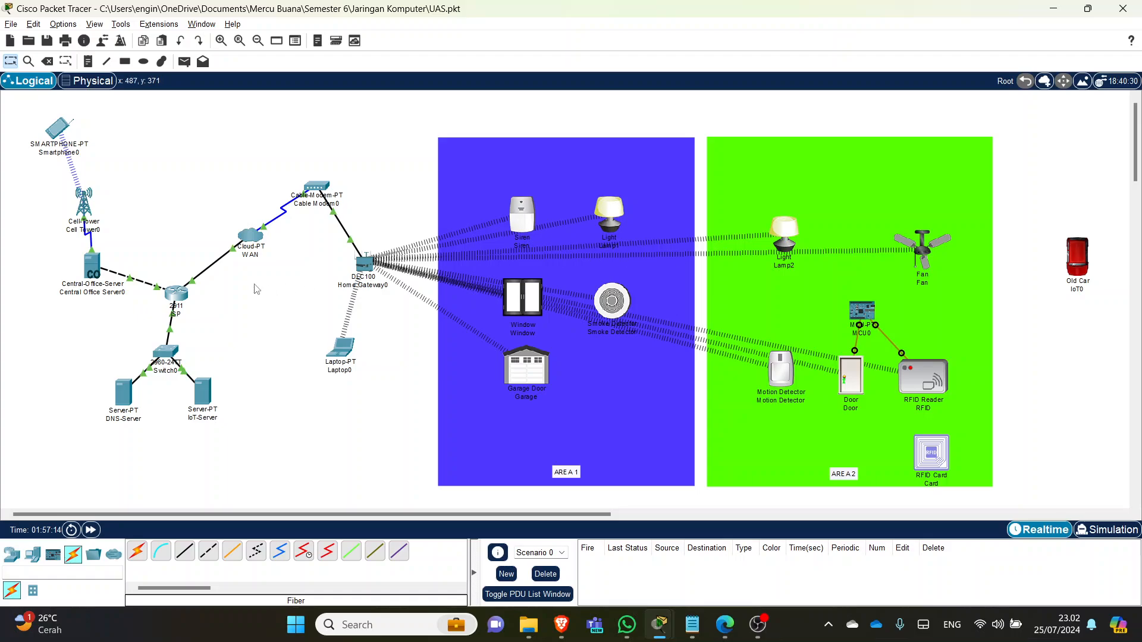
key("alt+Tab")
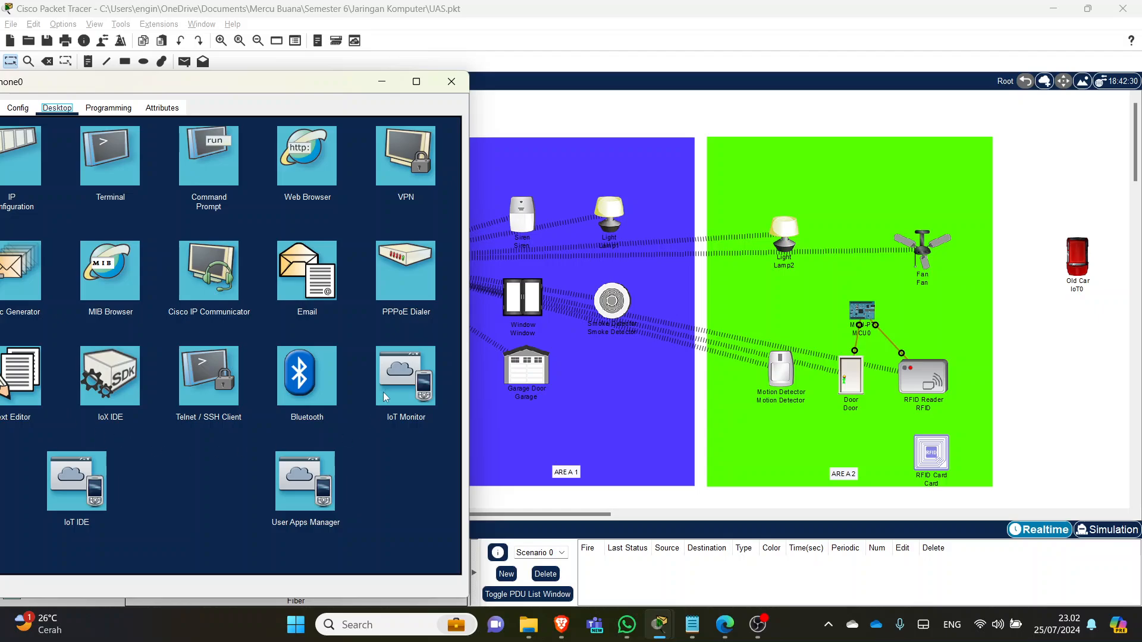
left_click(401, 379)
left_click_drag(304, 87, 392, 88)
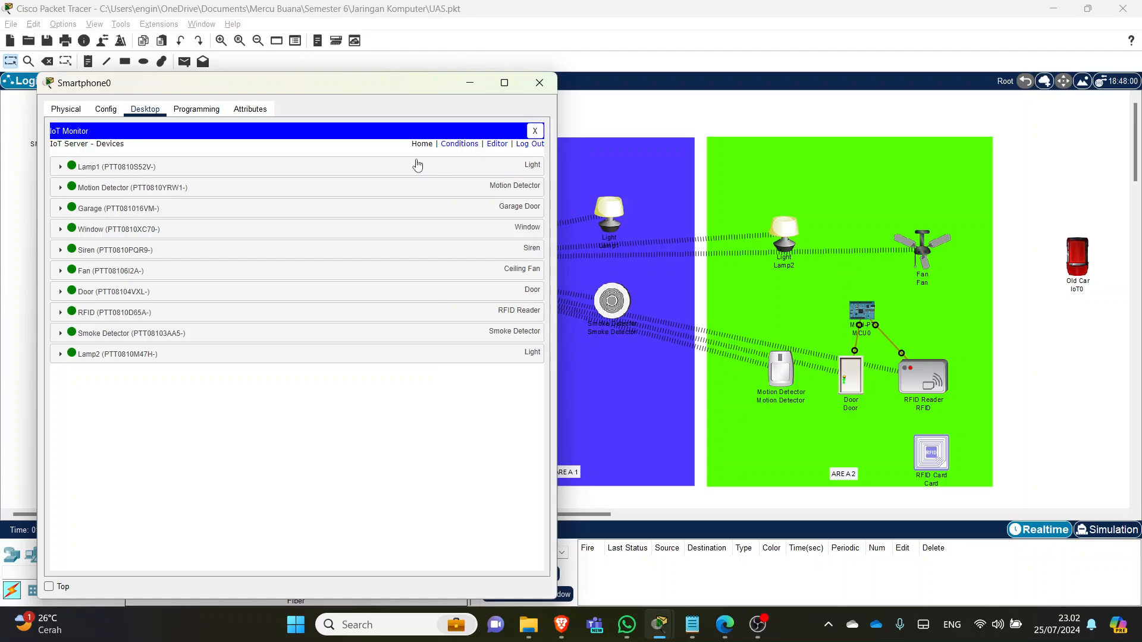
- Switch Lamp1 and Lamp2 Status to On in Smartphone0's IoT Monitor
left_click(96, 169)
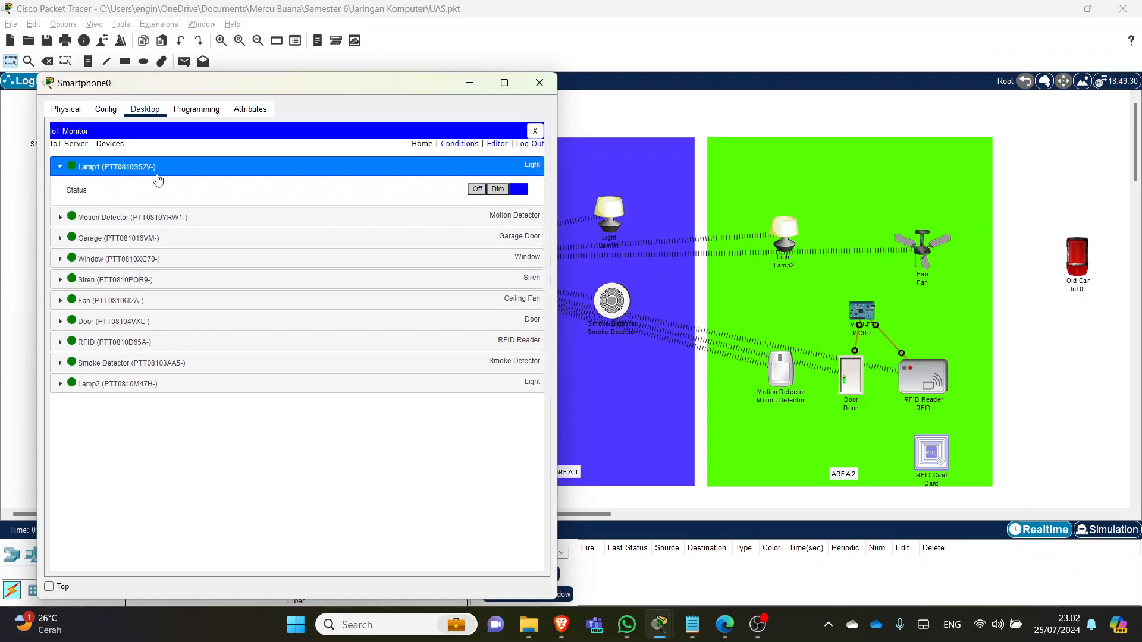
left_click(477, 189)
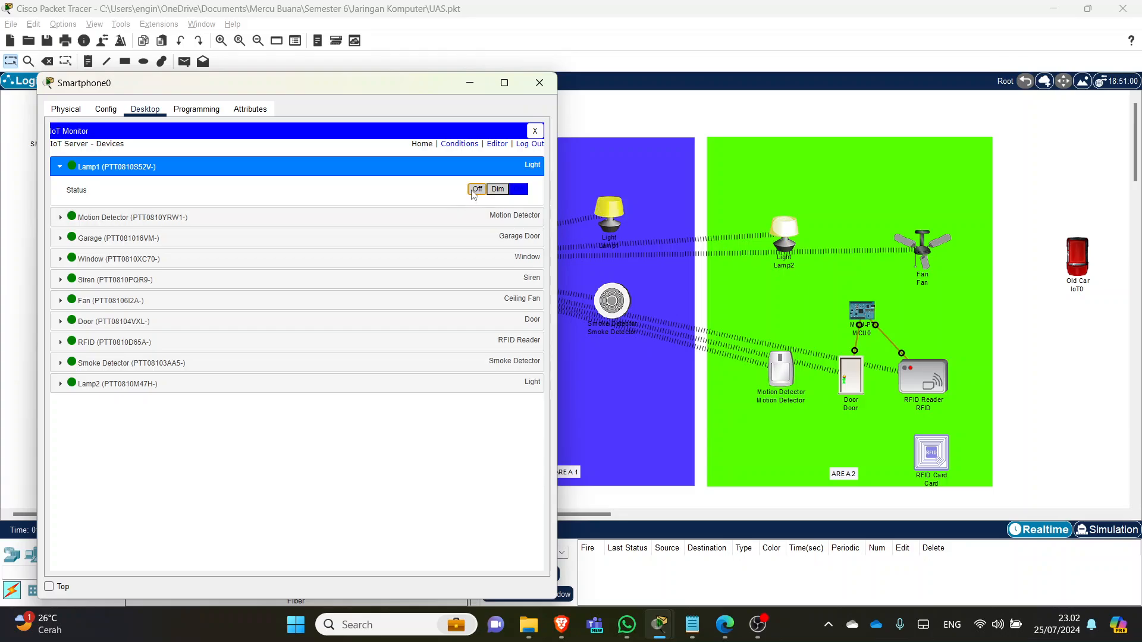
left_click(145, 385)
left_click(477, 407)
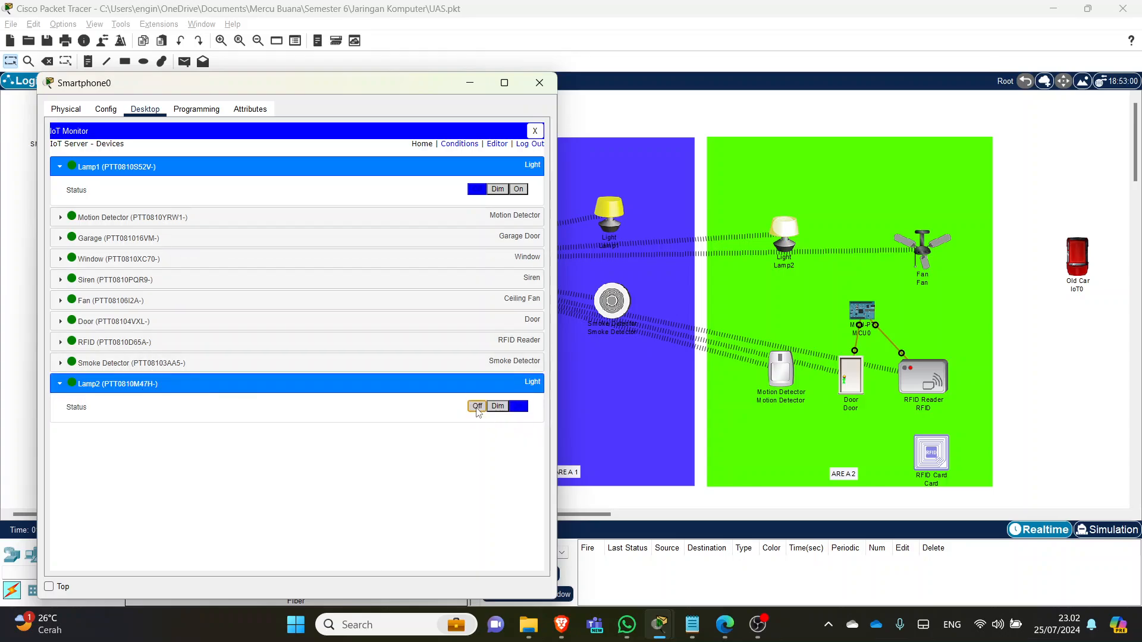
left_click(519, 189)
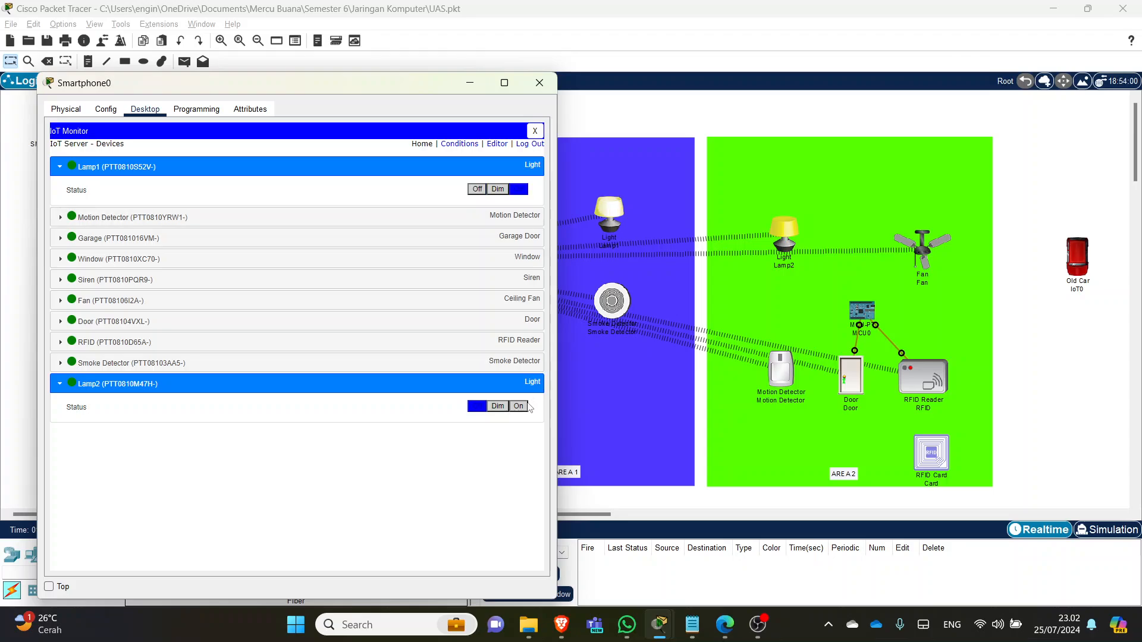
left_click(518, 406)
left_click(477, 190)
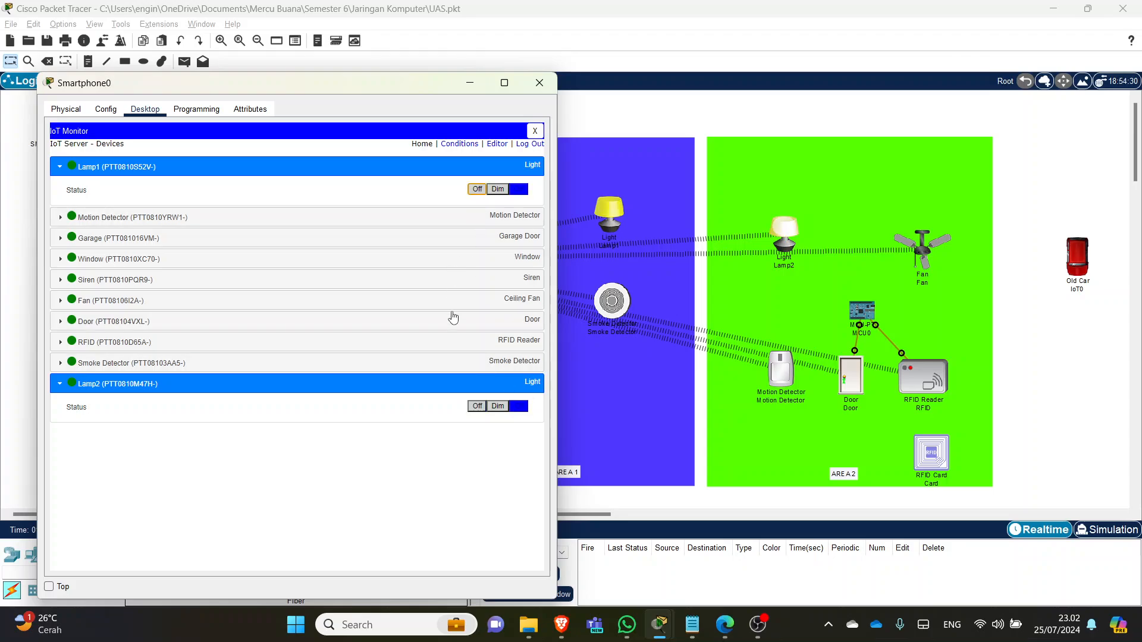
left_click(477, 407)
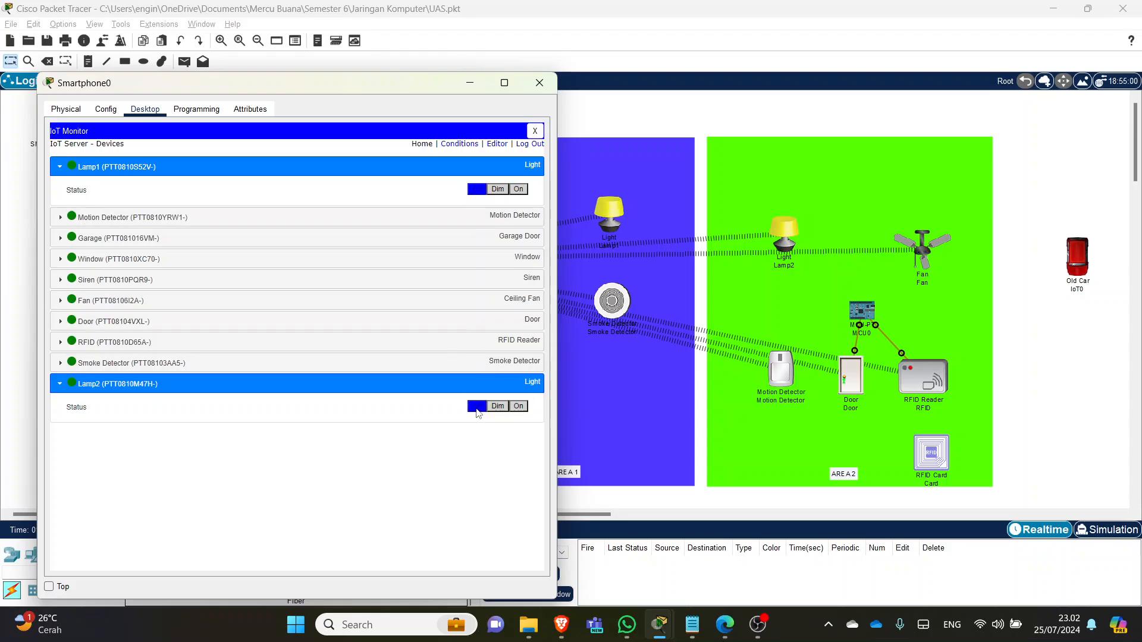
- Try setting the Fan to High, collapse its controls, and close the smartphone window
left_click(505, 302)
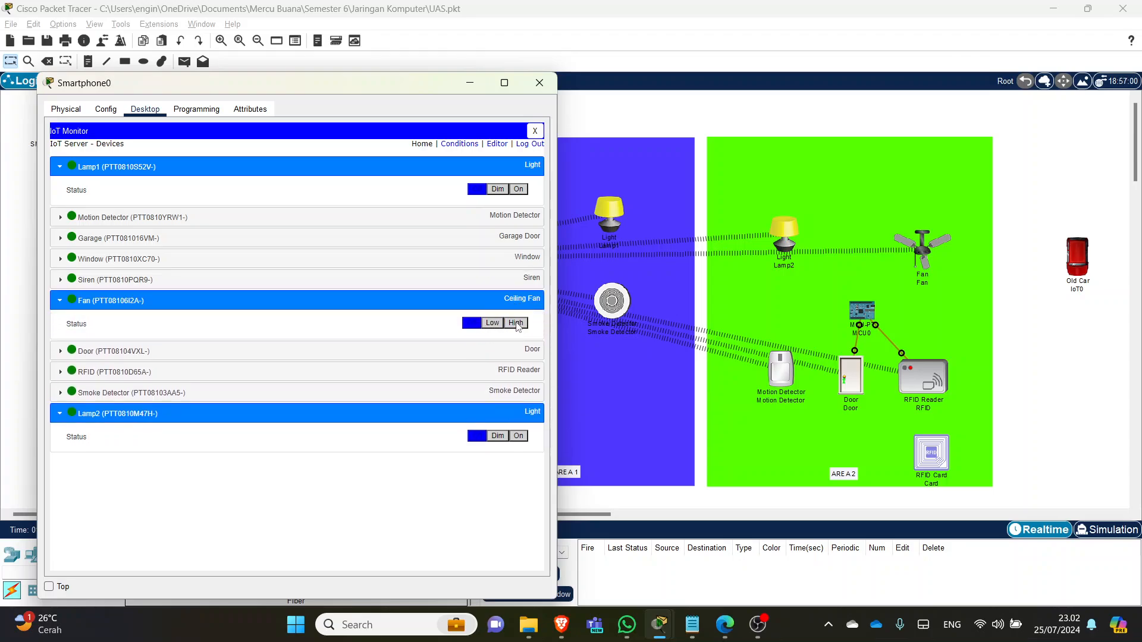
left_click(516, 323)
left_click(517, 323)
left_click(511, 324)
left_click(513, 324)
left_click(467, 301)
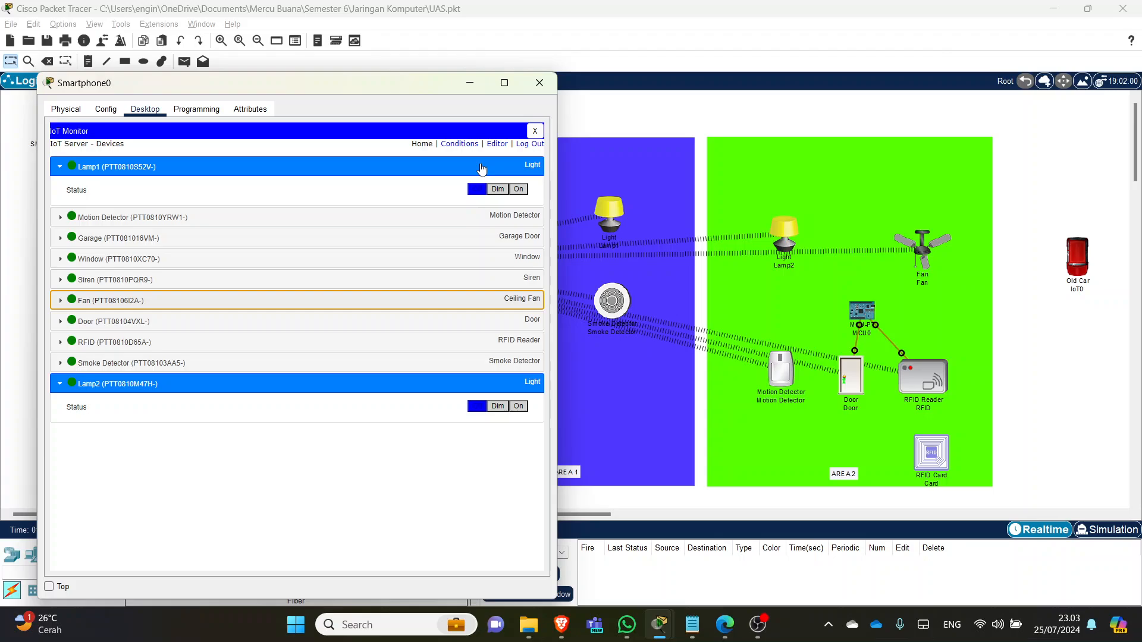
left_click(540, 83)
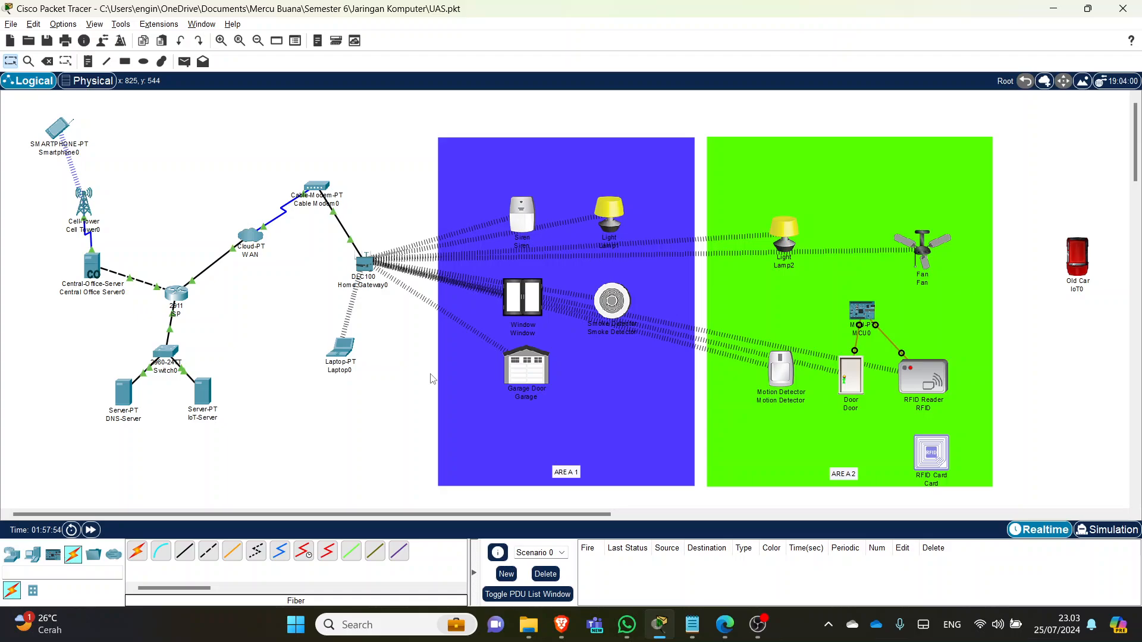